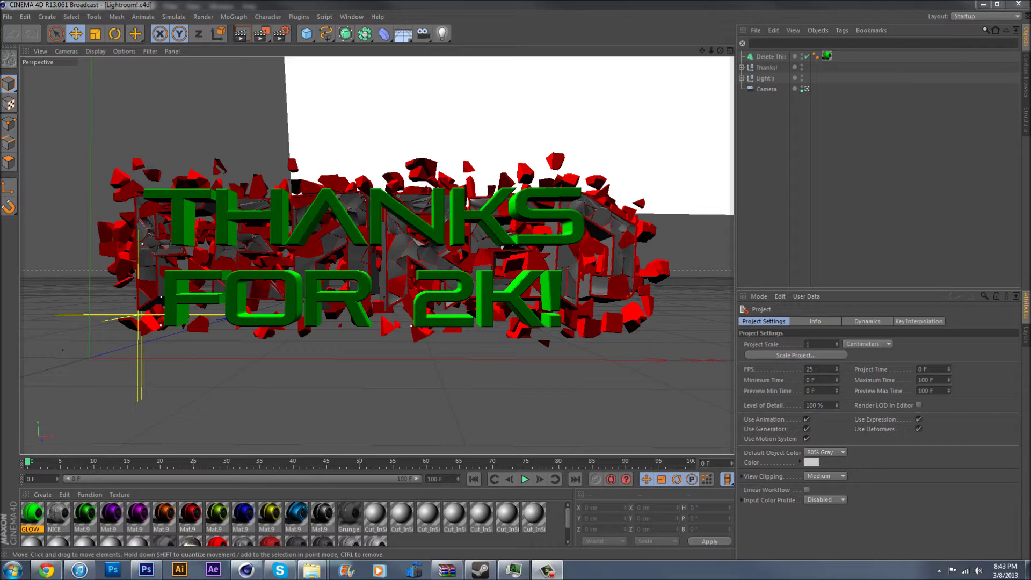
- Delete the placeholder text object named Delete This from the scene
left_click(769, 57)
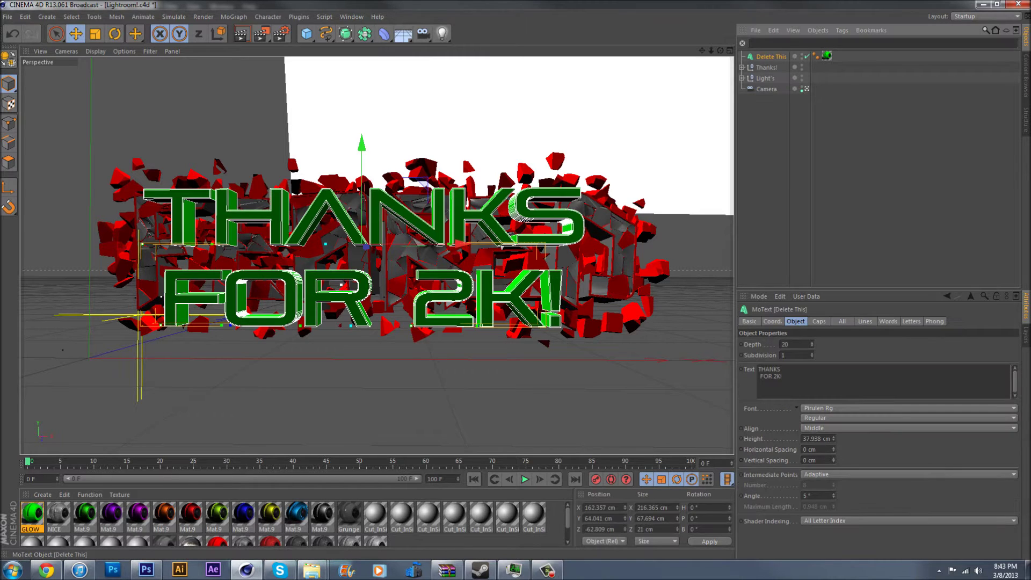
key("Delete")
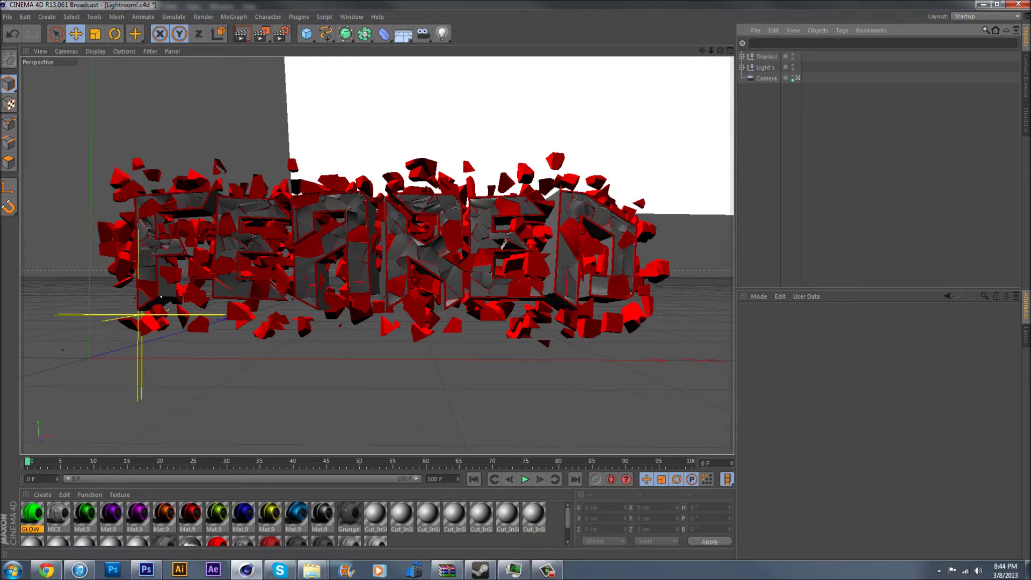
- Copy the last Original null from the Thanks! group and paste it as a separate top-level group
left_click(742, 57)
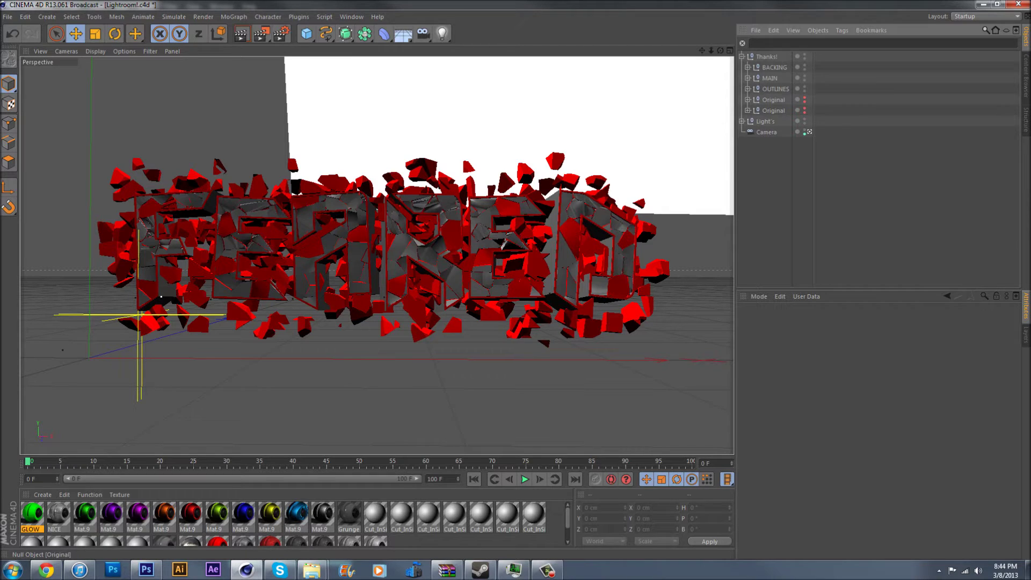
left_click(747, 111)
left_click(773, 110)
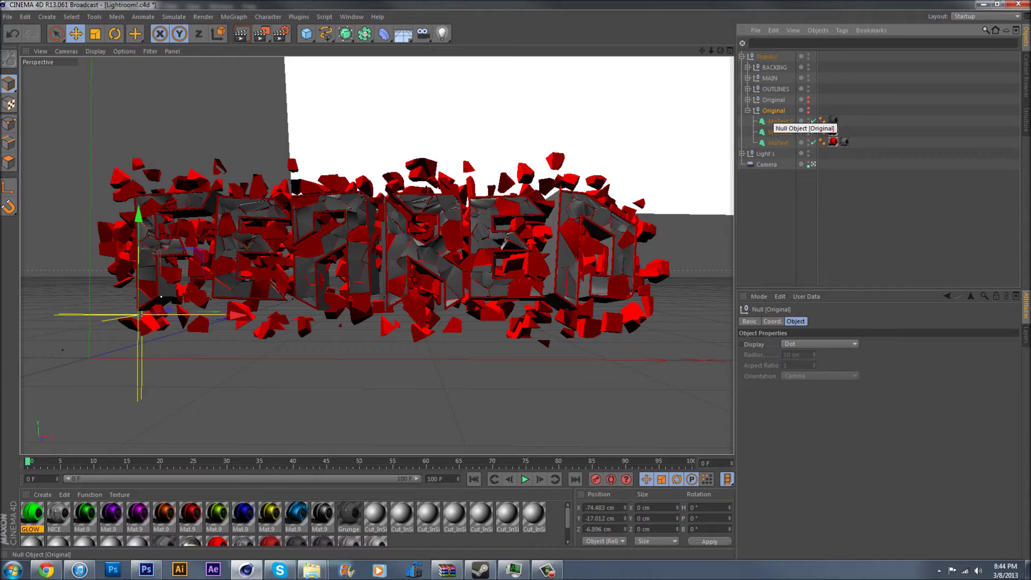
key("ctrl+v")
left_click(741, 100)
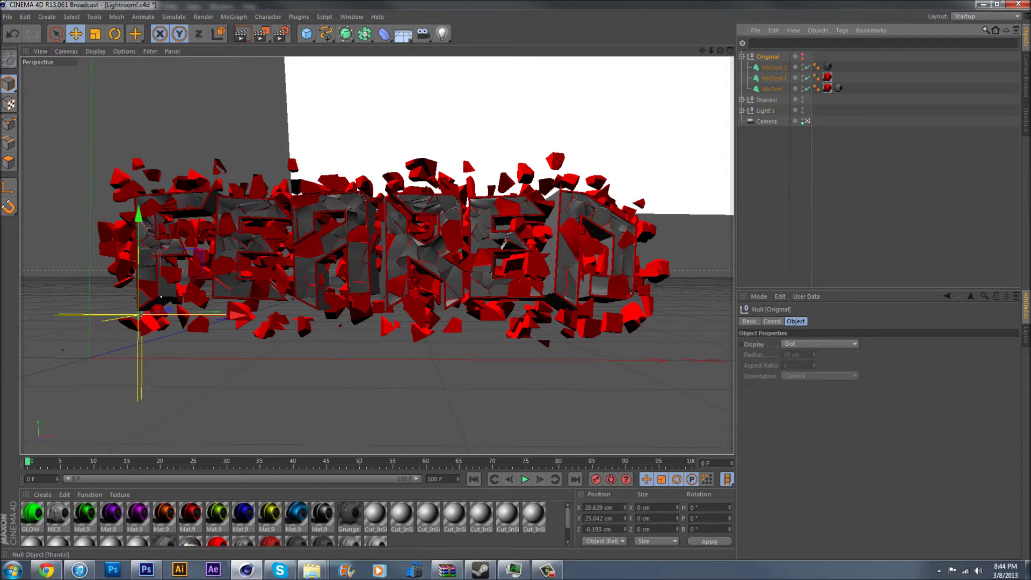
- Make the pasted Original group visible and hide the Thanks! group in both the viewport and the render
left_click(774, 67)
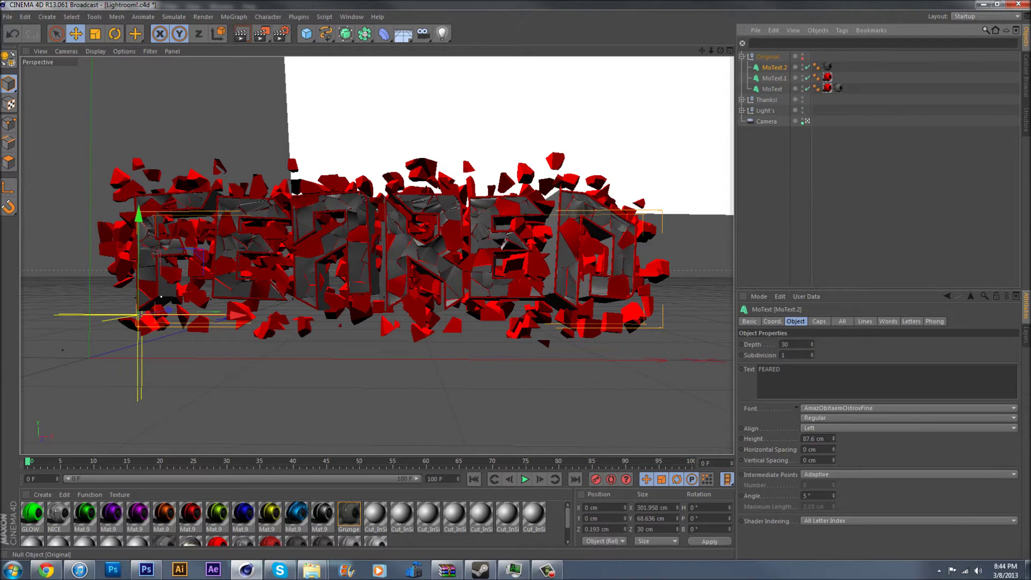
left_click(803, 56, "alt")
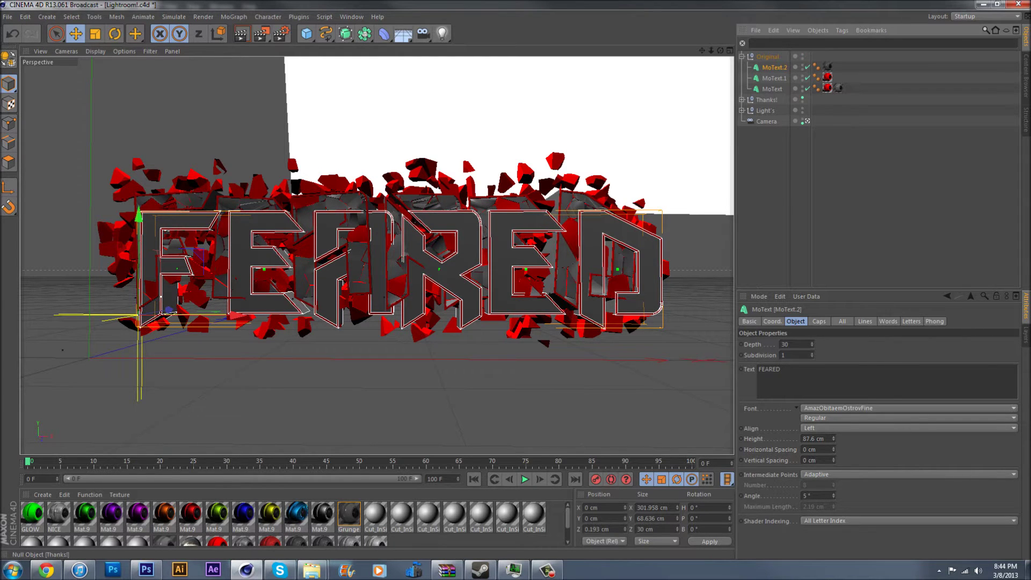
left_click(803, 98)
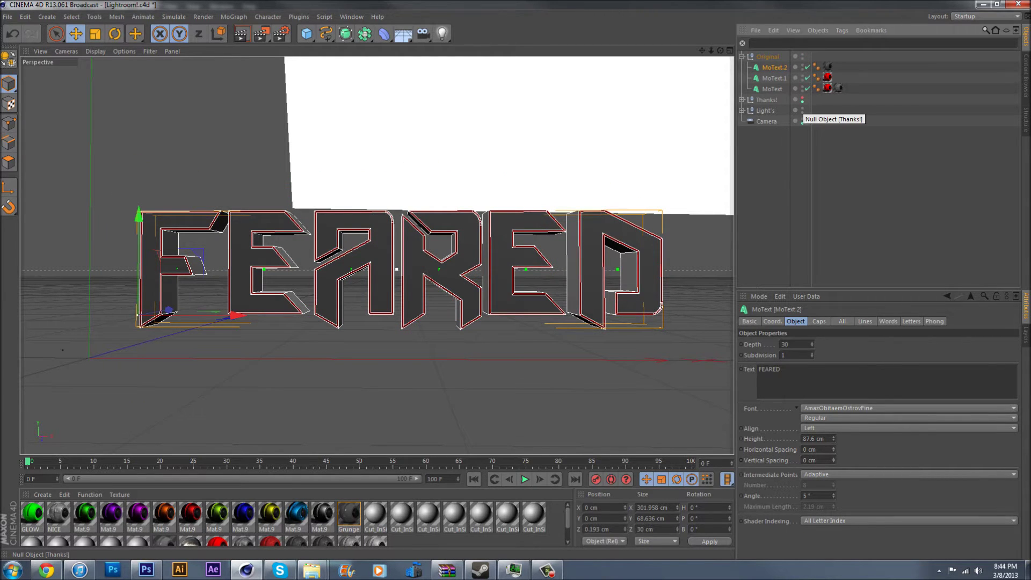
left_click(802, 100)
left_click(802, 99)
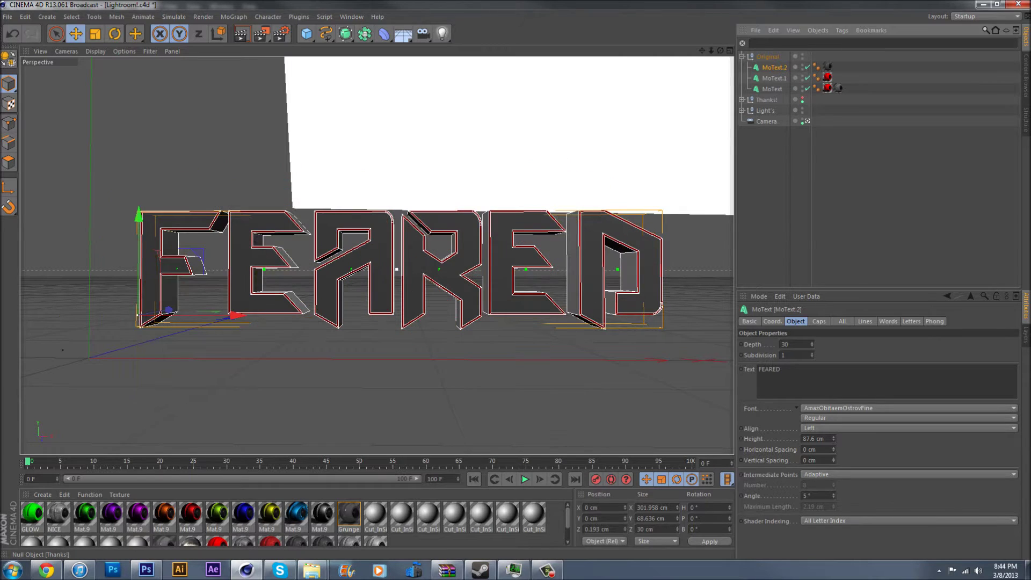
left_click(778, 166)
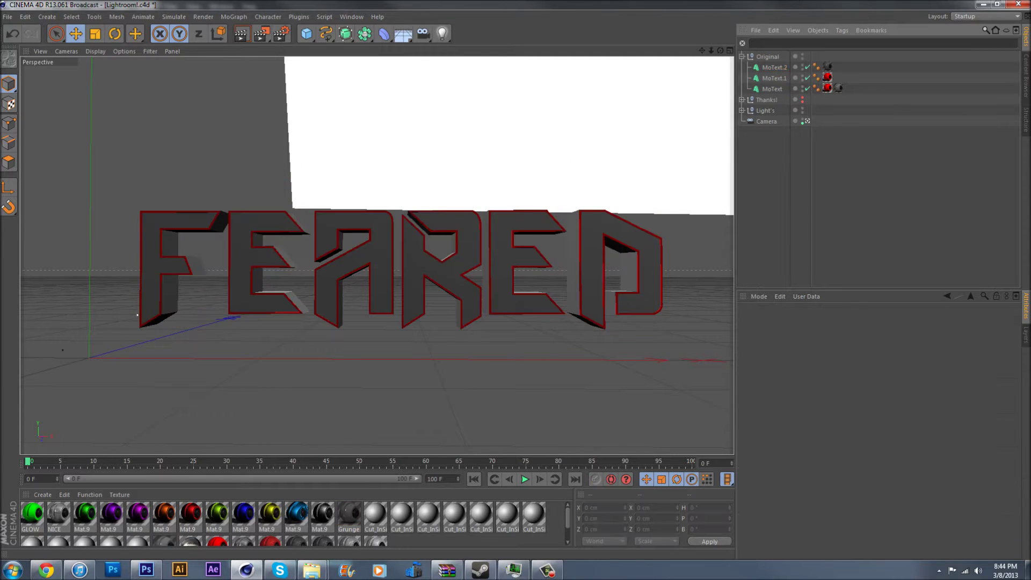
- Change the text of all three MoText objects in the Original group to TUTORIAL
left_click(774, 68)
left_click(772, 89, "shift")
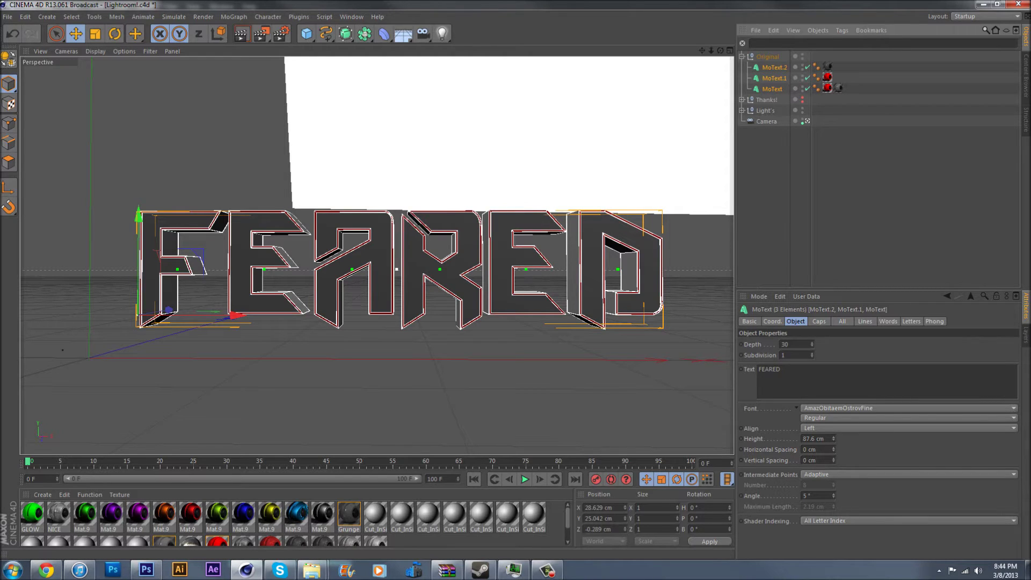
left_click_drag(790, 370, 758, 370)
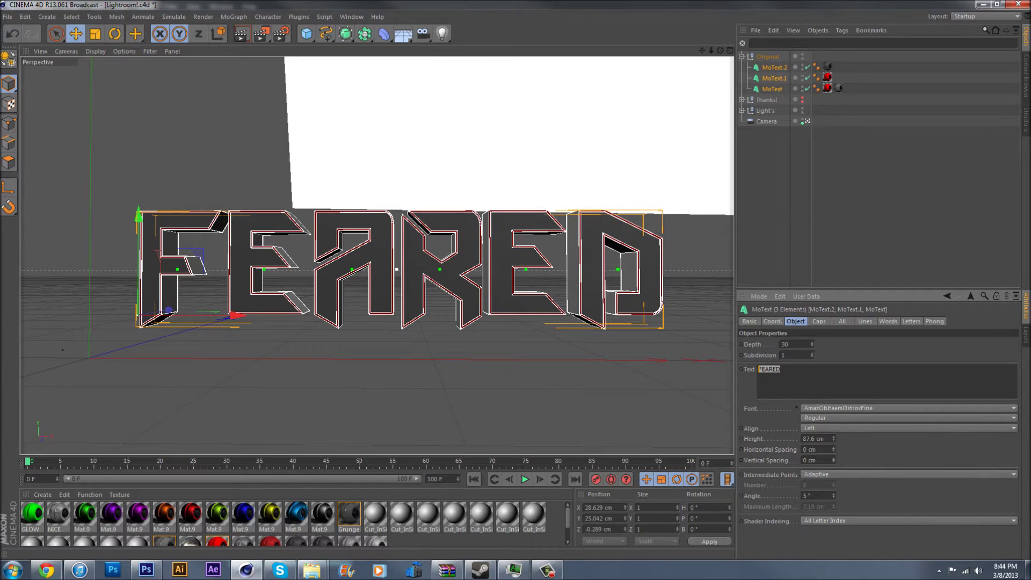
type("TUTORIAL")
left_click(859, 198)
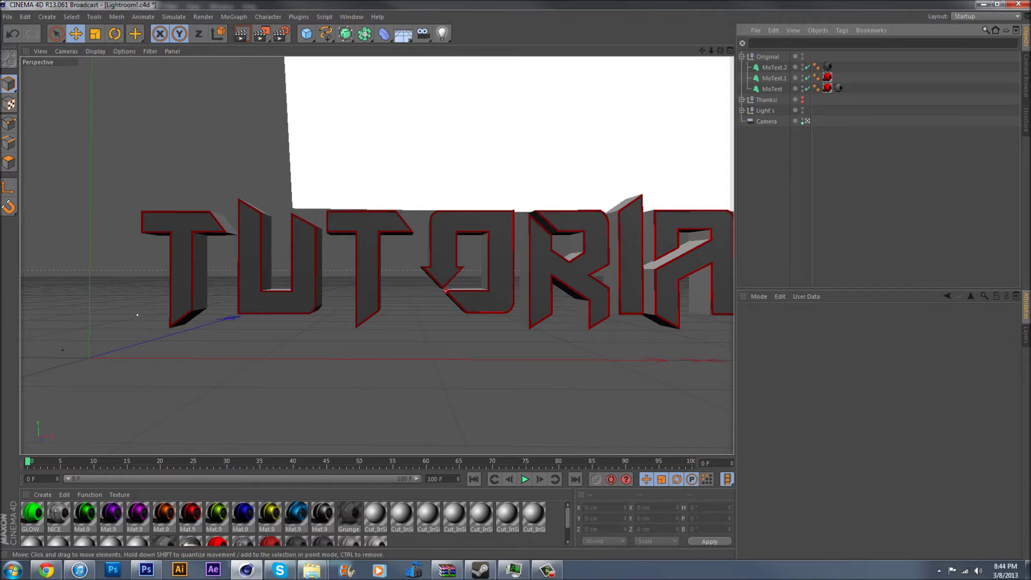
- Scale the Original group down uniformly until its text height is about 72 cm and the whole word fits the view
left_click(768, 57)
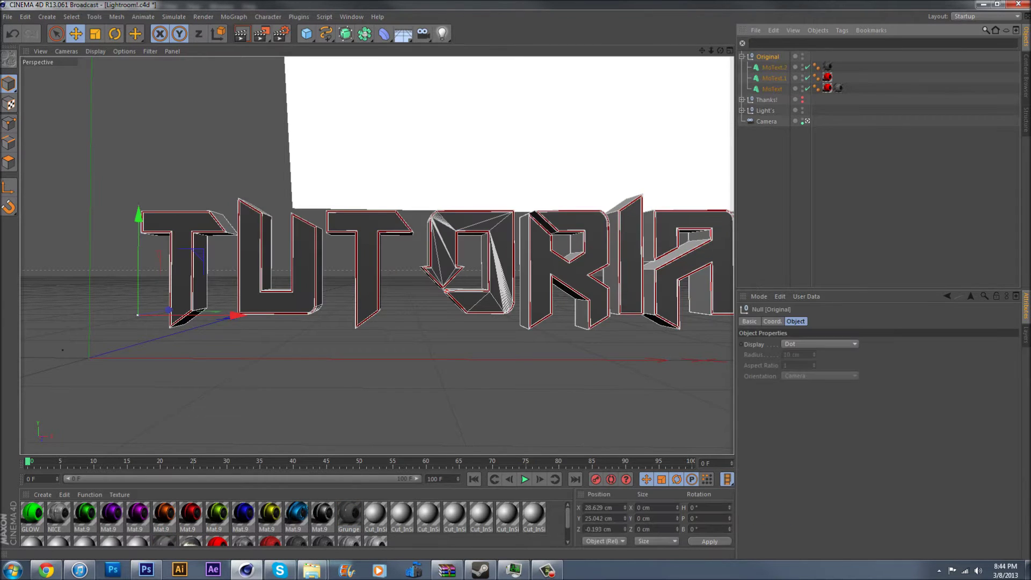
left_click(95, 34)
left_click_drag(376, 371, 326, 370)
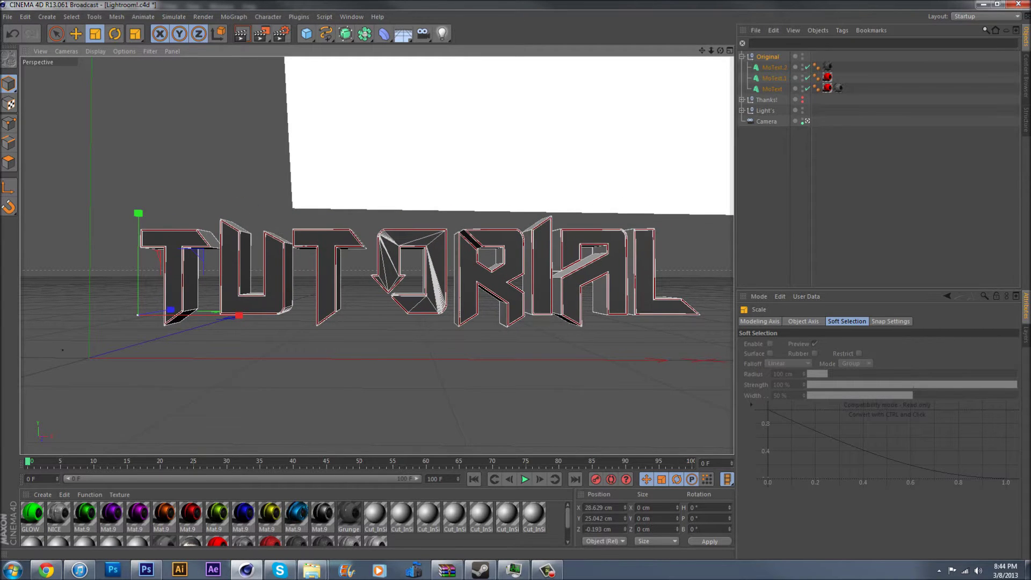
mouse_move(411, 268)
middle_mouse_down("alt")
mouse_move(393, 256)
mouse_move(406, 270)
middle_mouse_up("alt")
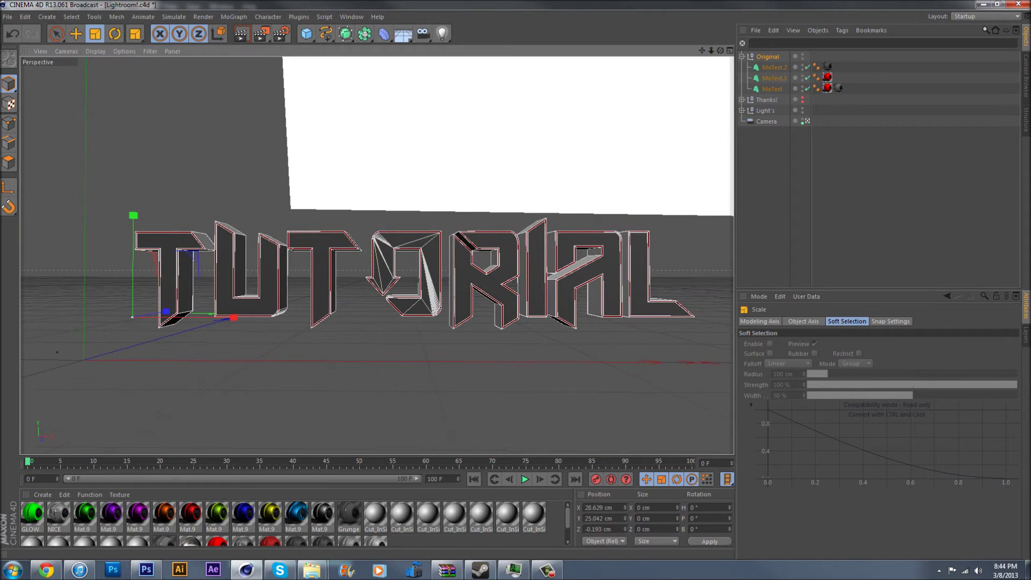
- Move the Original group along X to about 14 cm to centre the word in the view, and deselect it
left_click(768, 57)
key("e")
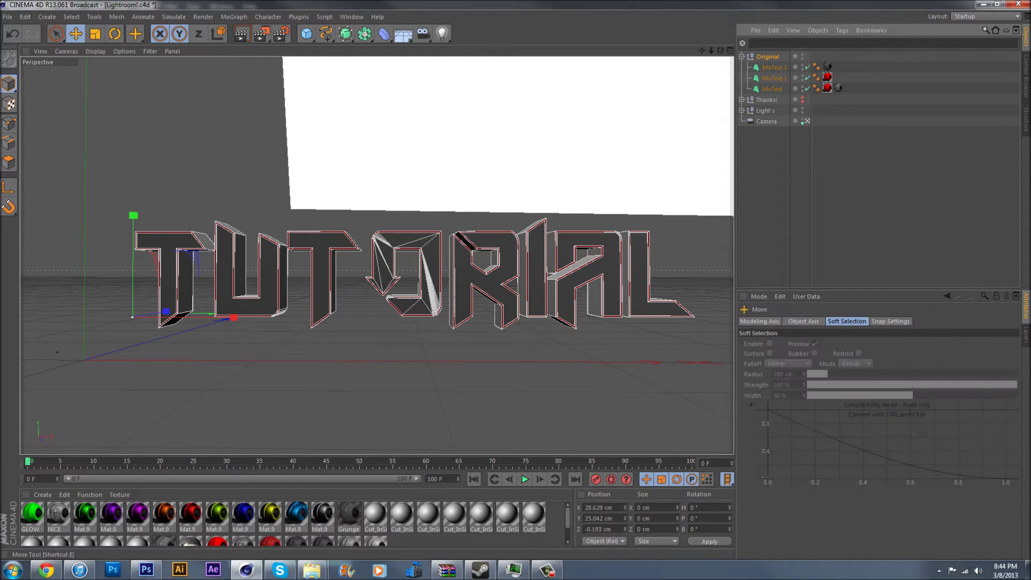
left_click_drag(403, 256, 377, 254)
left_click(779, 162)
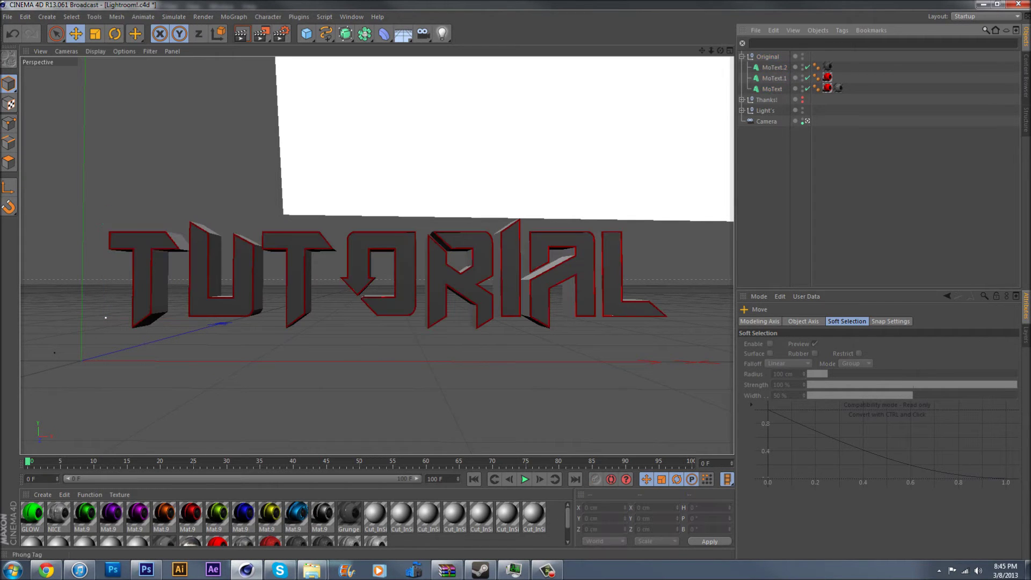
- Lift each of the three overlapping TUTORIAL text layers in turn to inspect it, undoing each move
left_click(384, 274)
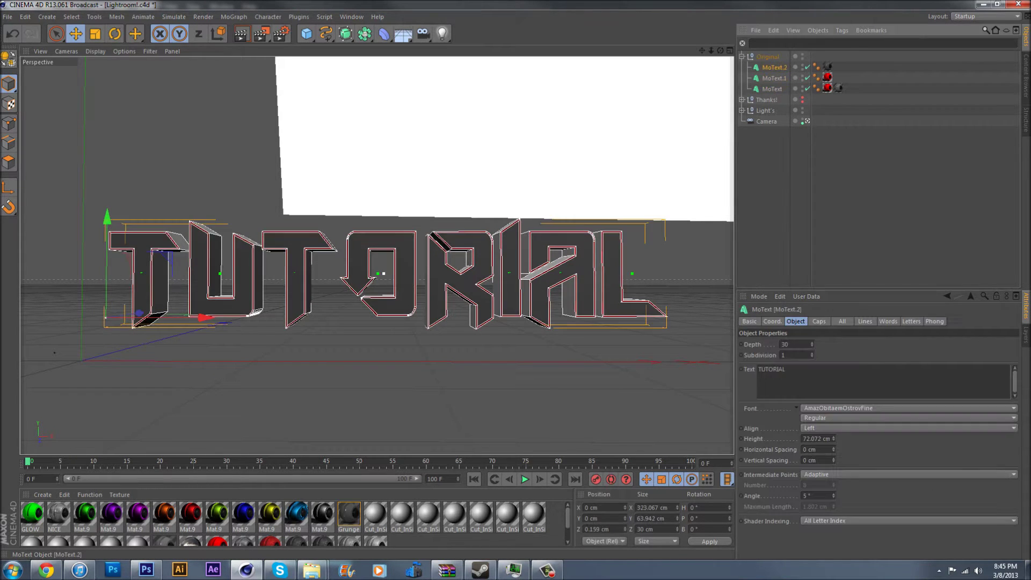
left_click(383, 274)
left_click(383, 274)
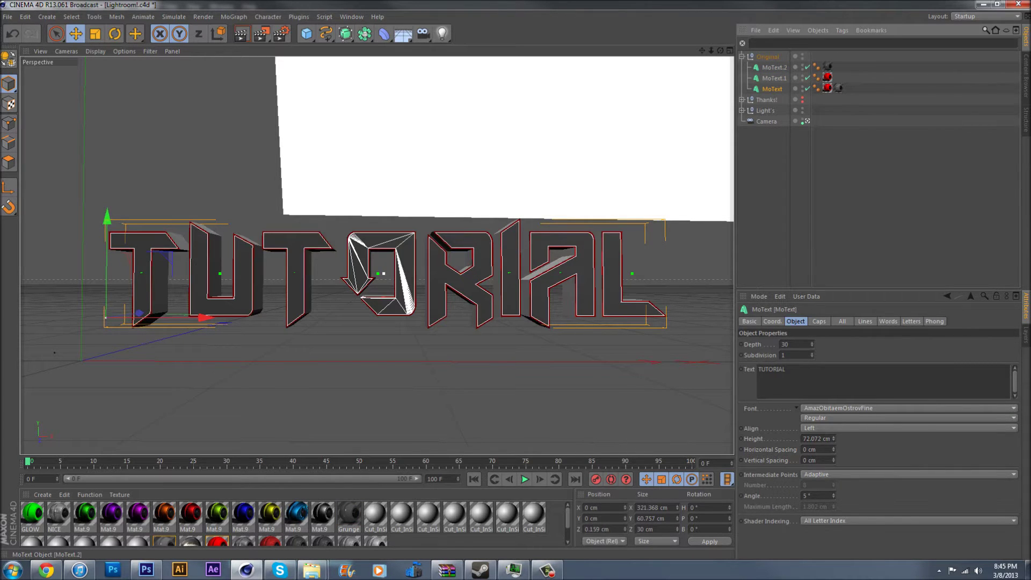
left_click(384, 274)
left_click_drag(383, 274, 363, 167)
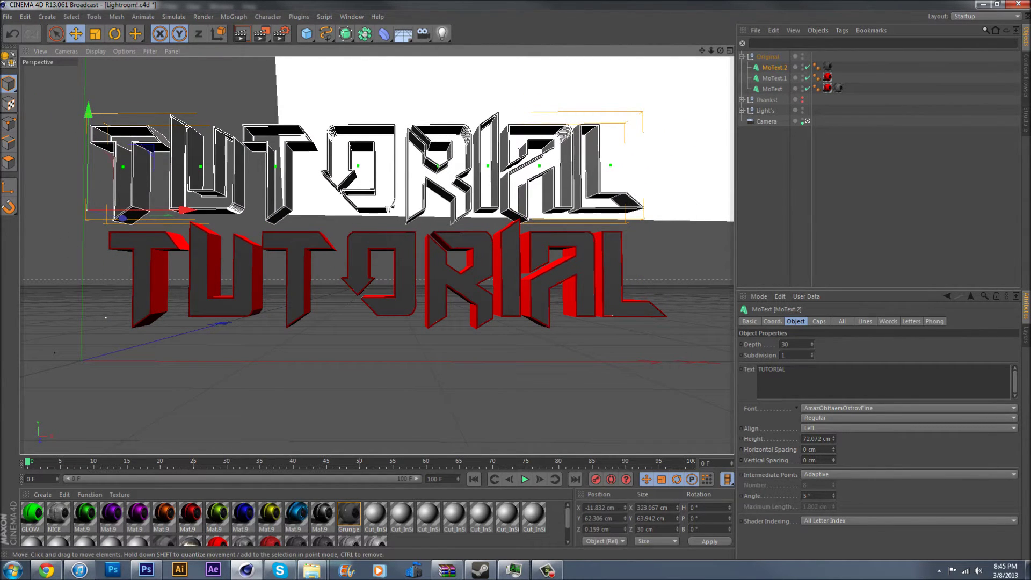
key("ctrl+z")
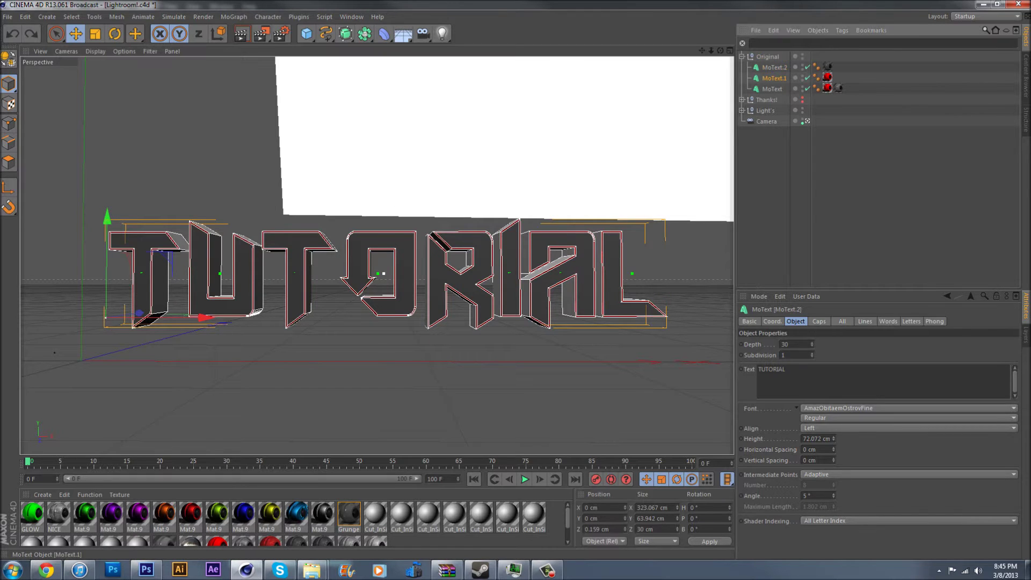
left_click_drag(383, 273, 371, 175)
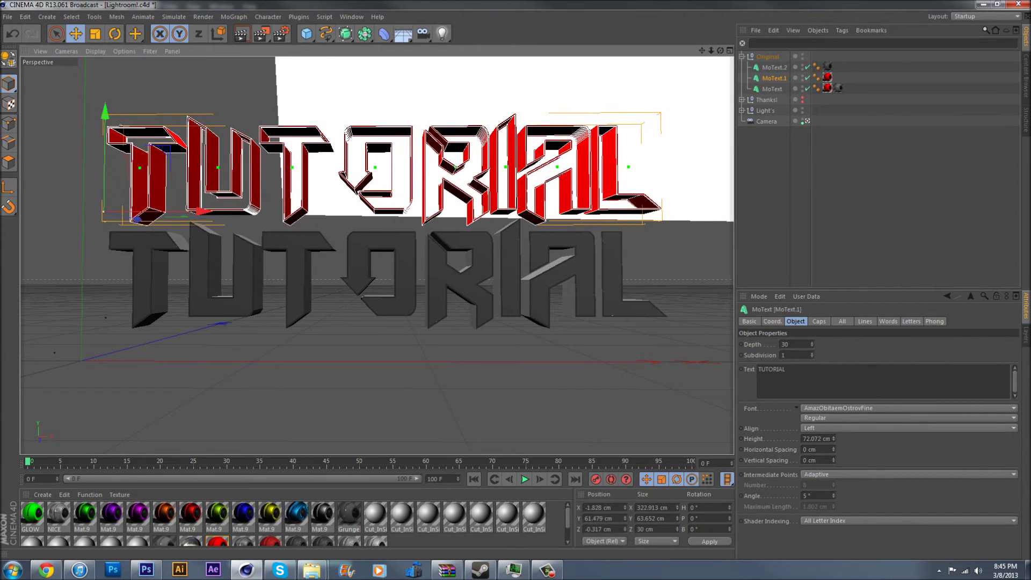
key("ctrl+z")
left_click(383, 274)
left_click_drag(382, 273, 394, 153)
key("ctrl+z")
- Duplicate the TUTORIAL Original group as a backup and hide the source group in the viewport and render
left_click(768, 57)
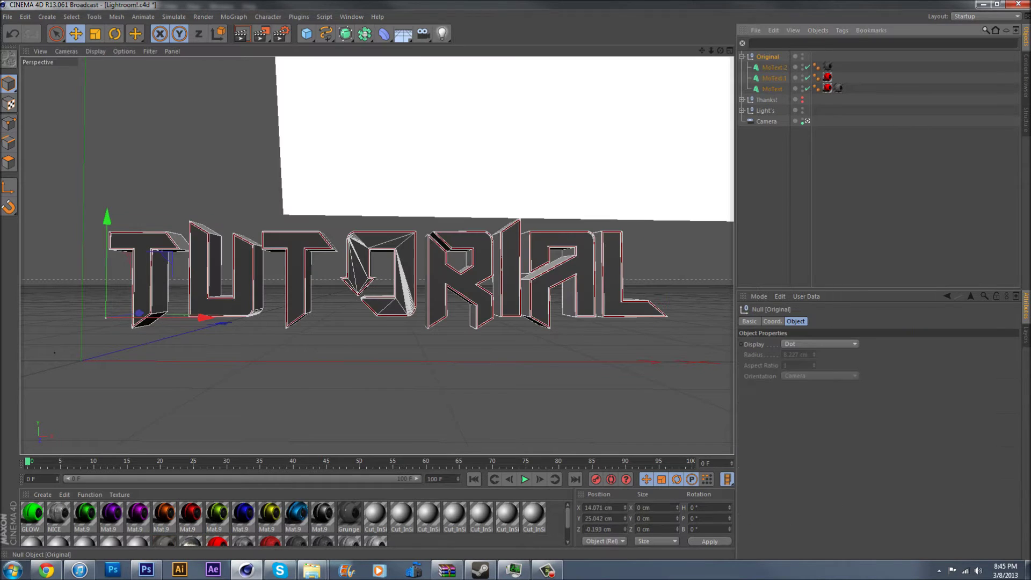
left_click(742, 56)
left_click(742, 57)
left_click(742, 57)
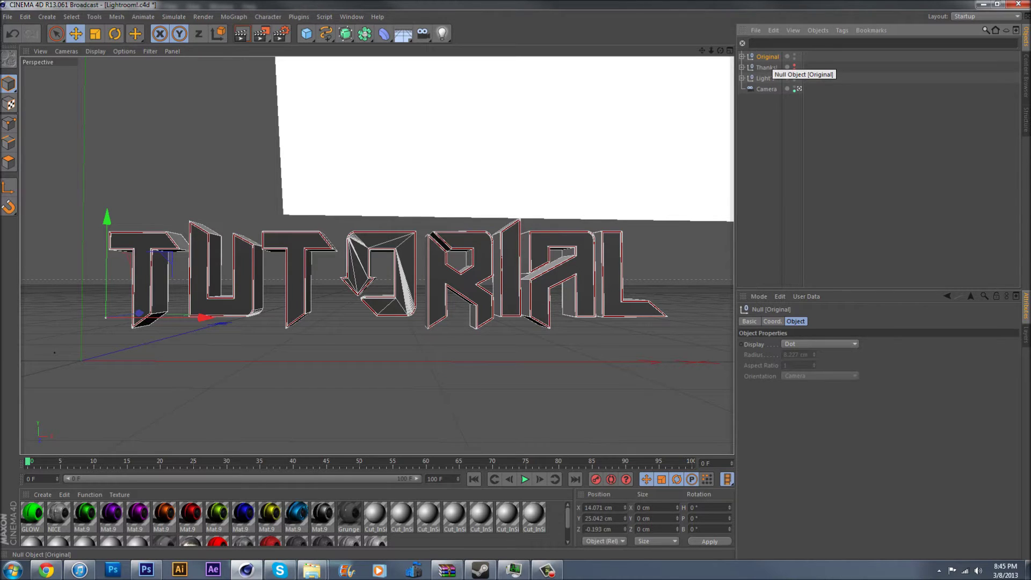
key("ctrl+c")
key("ctrl+v")
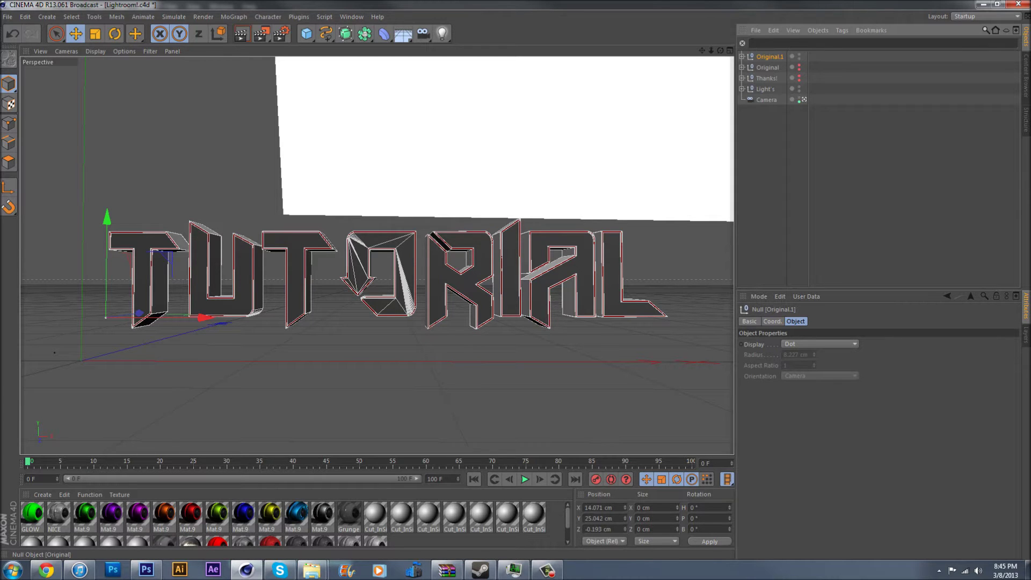
left_click(767, 67)
left_click(741, 68)
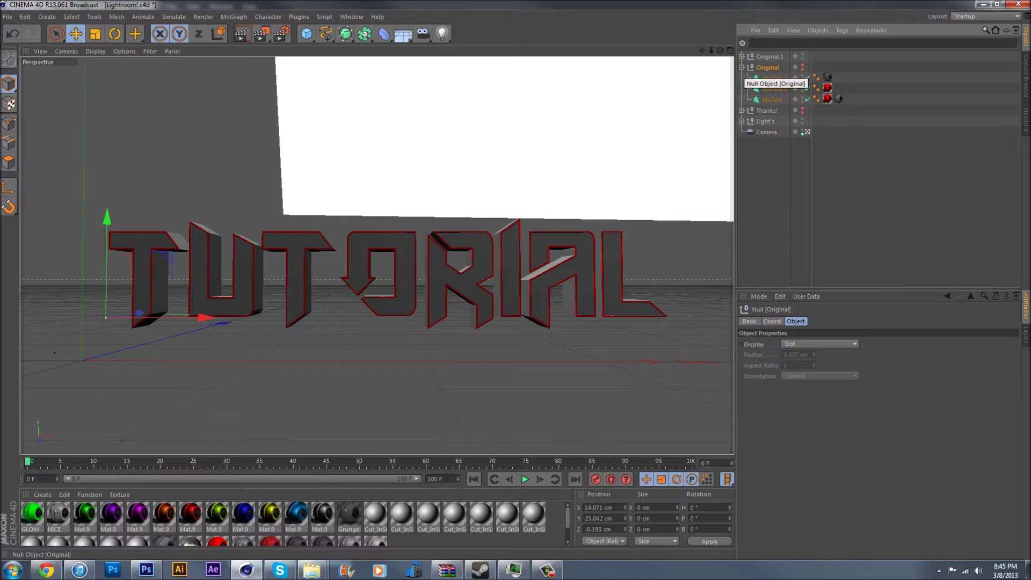
left_click(742, 67)
- Make all three MoText objects inside the Original.1 group editable
left_click(742, 57)
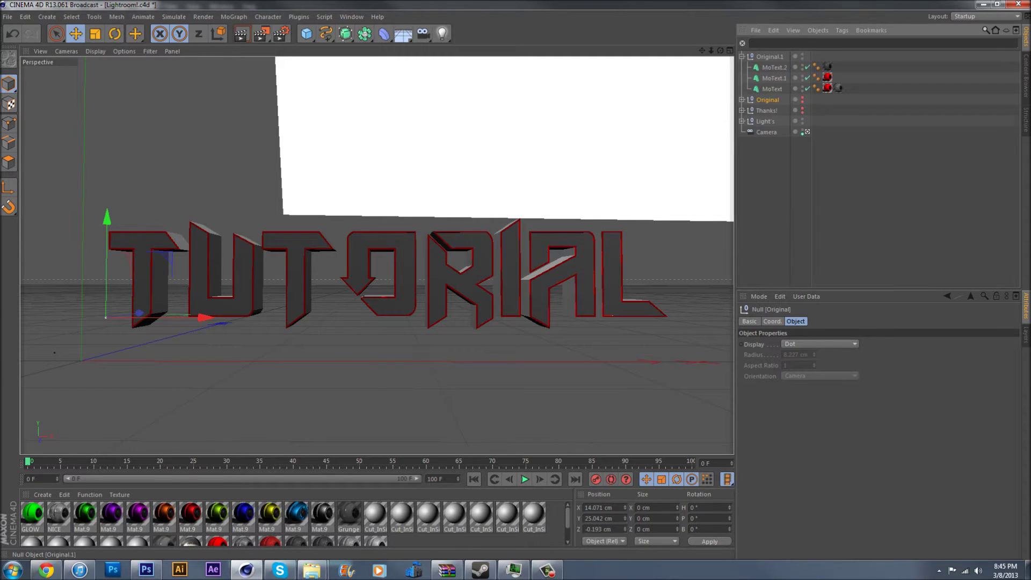
left_click(774, 68)
left_click(772, 89, "shift")
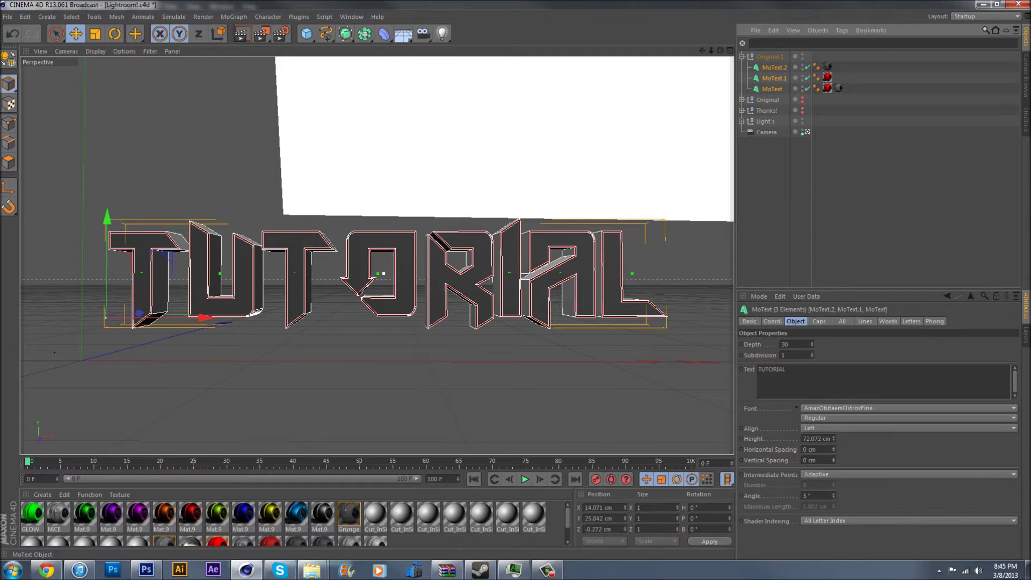
left_click(774, 78)
left_click(774, 68)
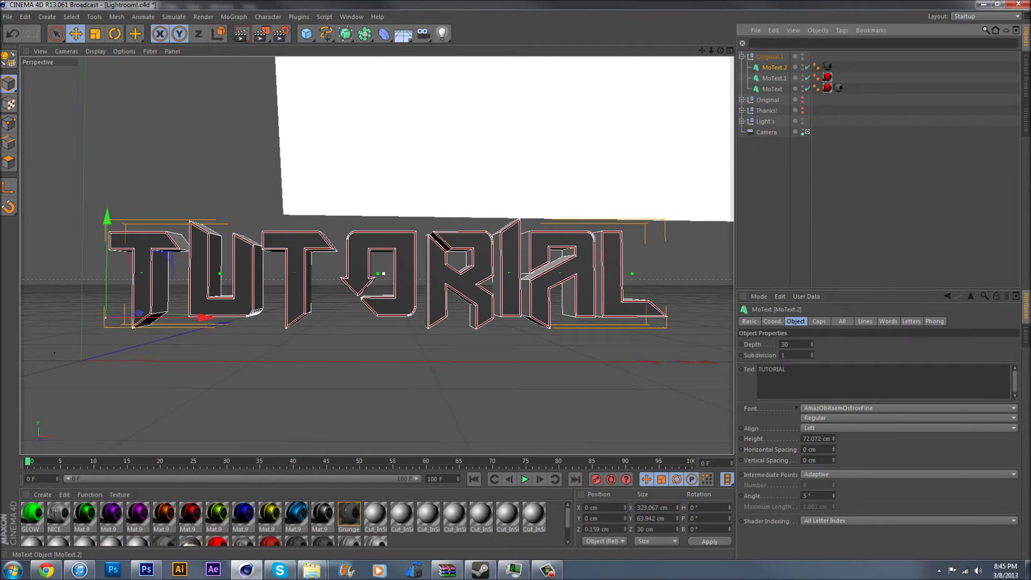
left_click(772, 90, "shift")
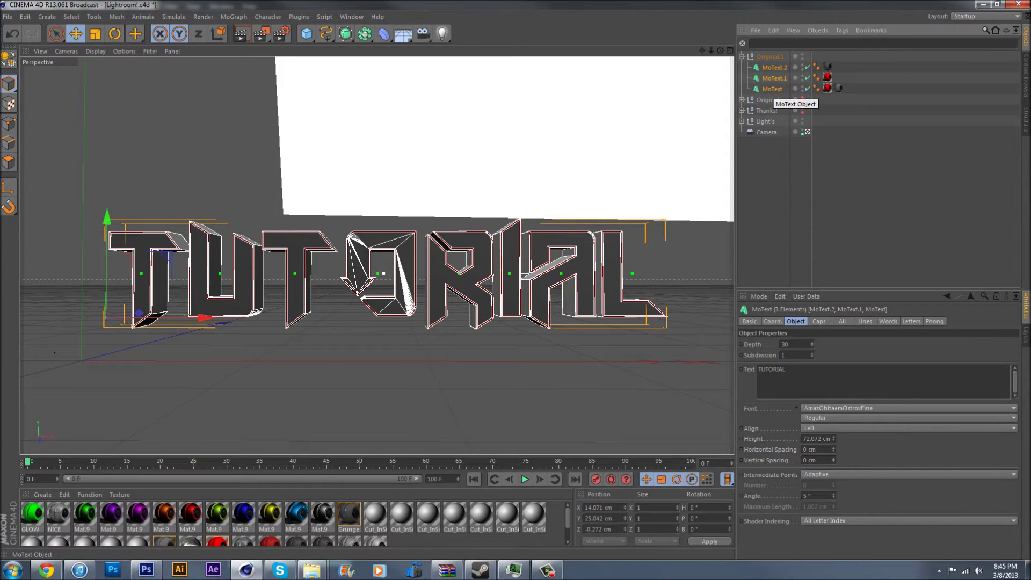
key("c")
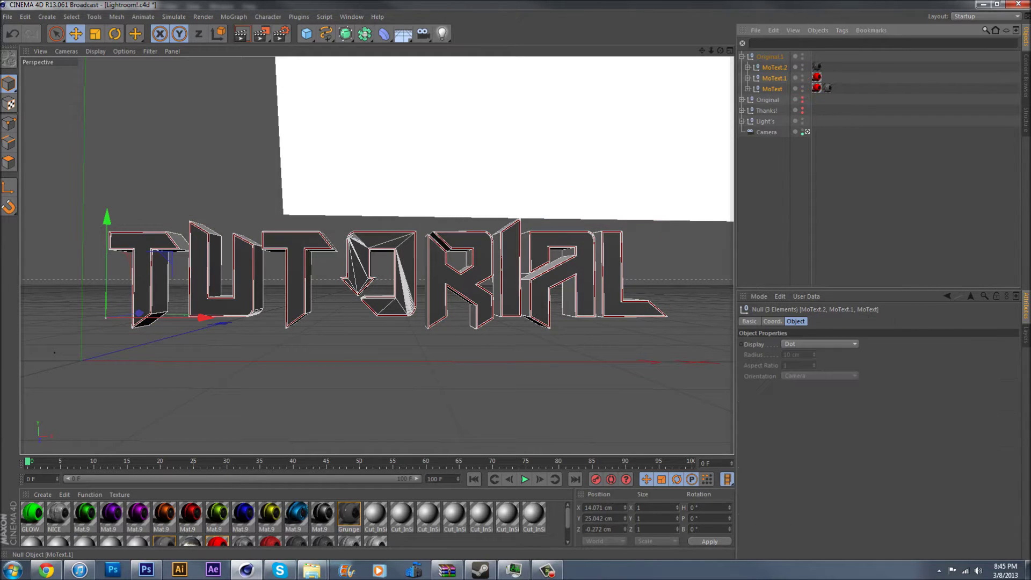
- Move the MoText layer's GLOW and Grunge texture tags down onto each of its eight letter objects
left_click(747, 89)
left_click(753, 100)
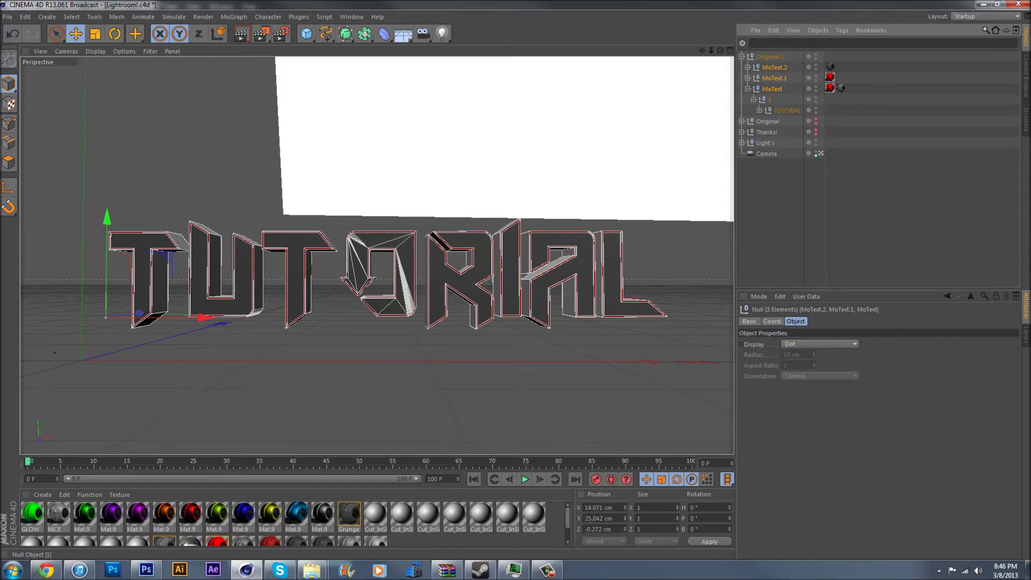
left_click(761, 111)
left_click(759, 110)
left_click(782, 122)
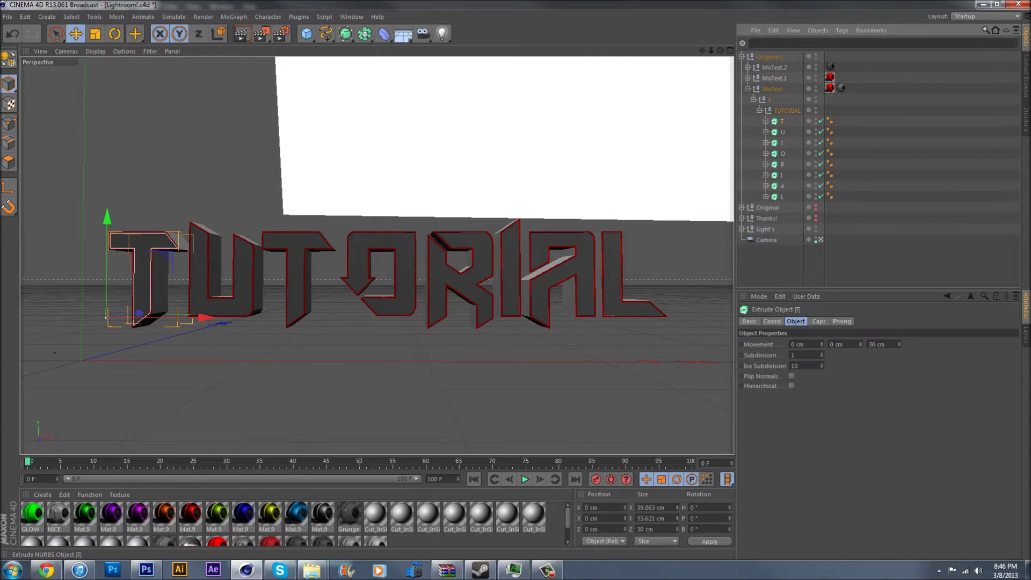
left_click(841, 87)
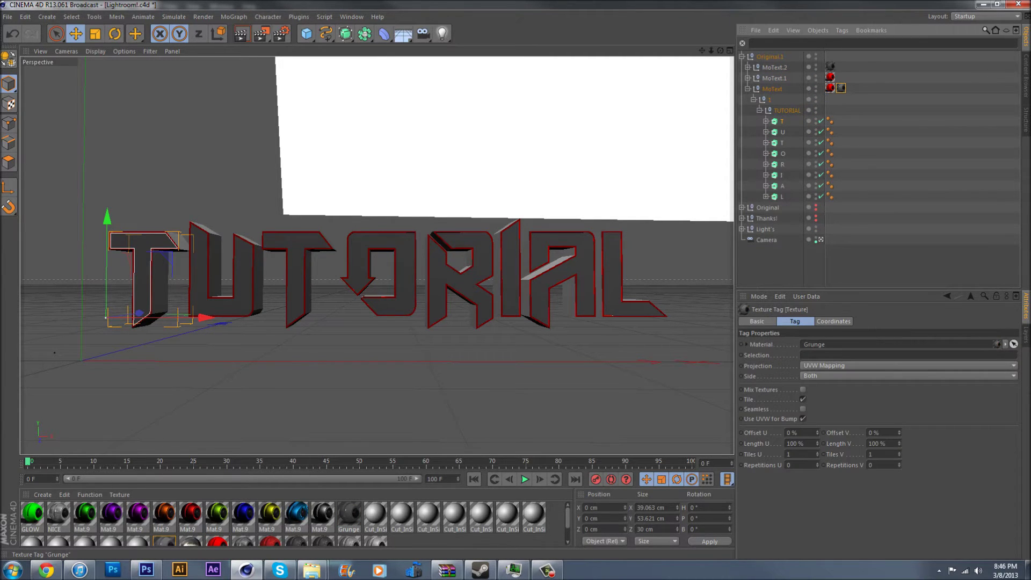
left_click(830, 88)
left_click(841, 88)
left_click(830, 88)
left_click(840, 88, "shift")
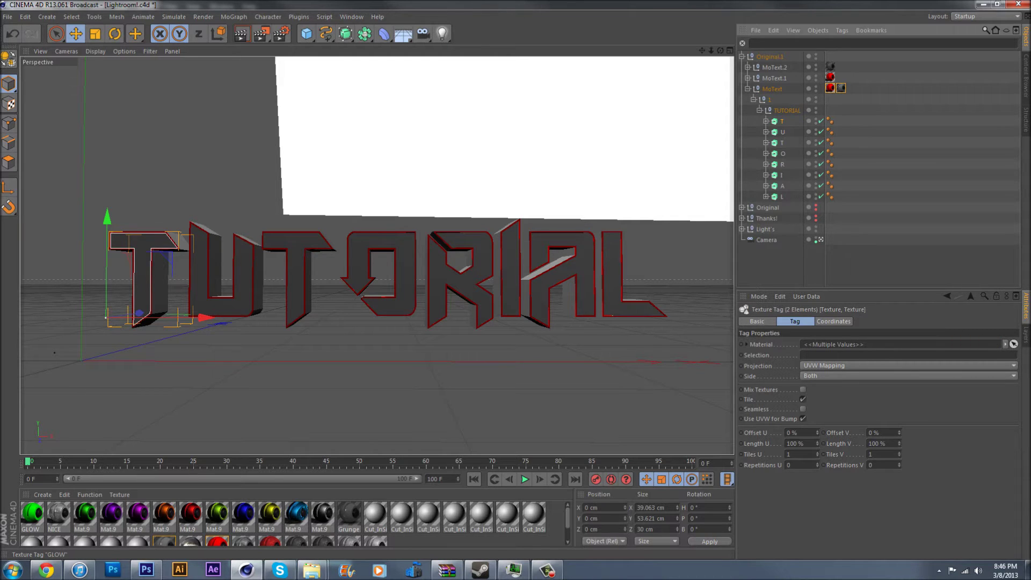
left_click_drag(830, 89, 840, 196)
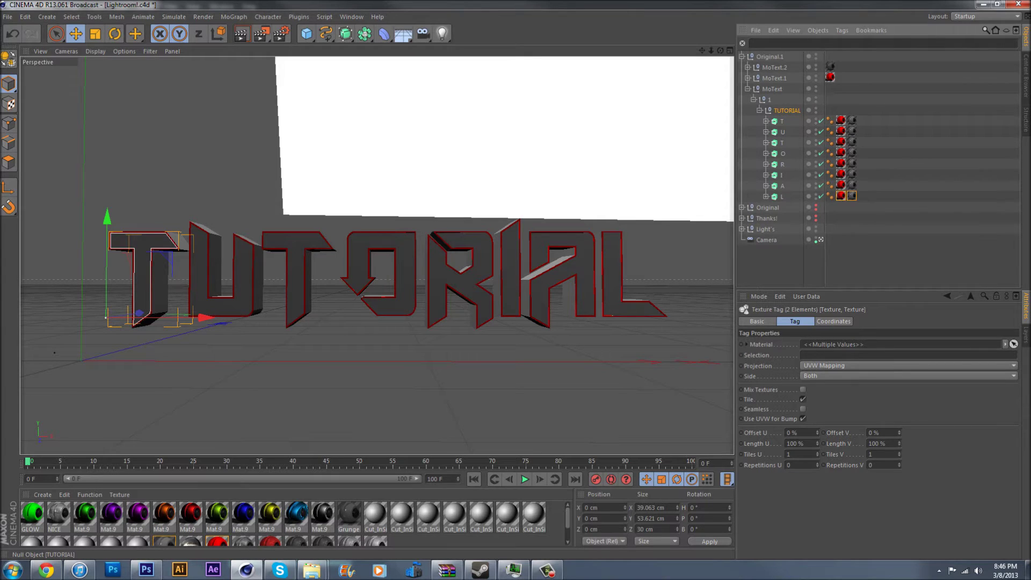
- Move the MoText layer's TUTORIAL letter group directly under Original.1 and delete the emptied MoText null
left_click_drag(787, 110, 773, 85)
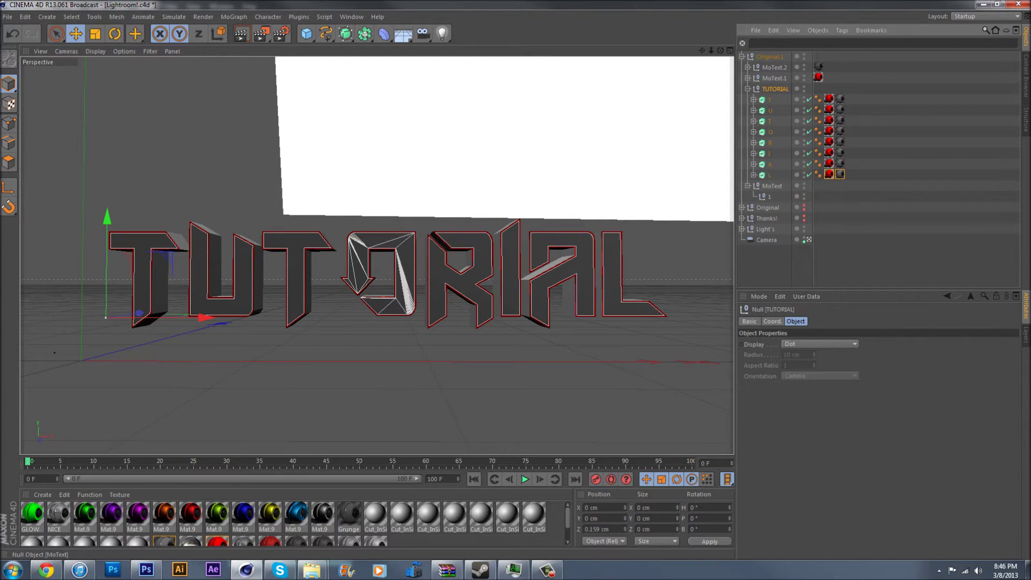
left_click(772, 186)
key("Delete")
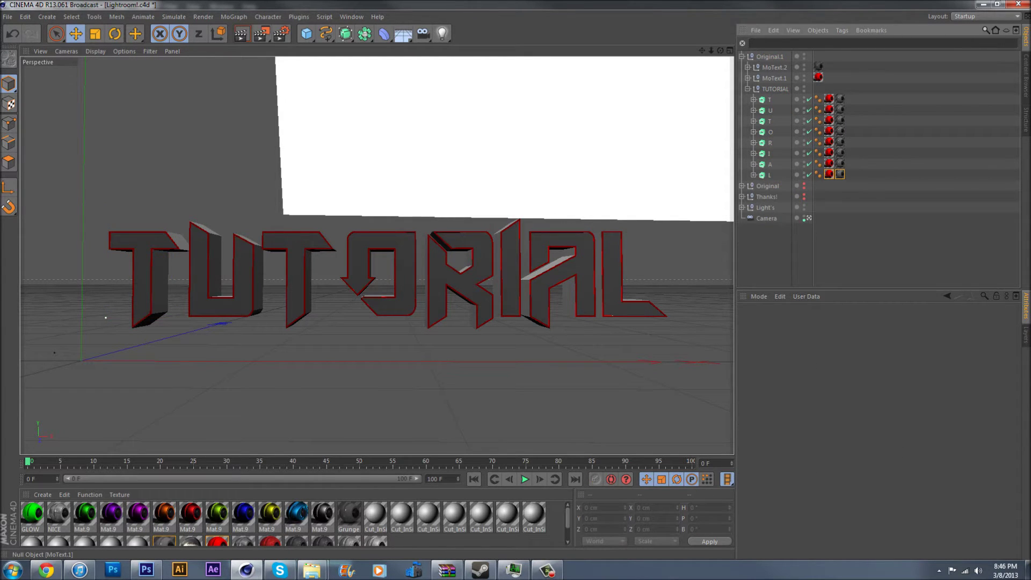
key("ctrl+z")
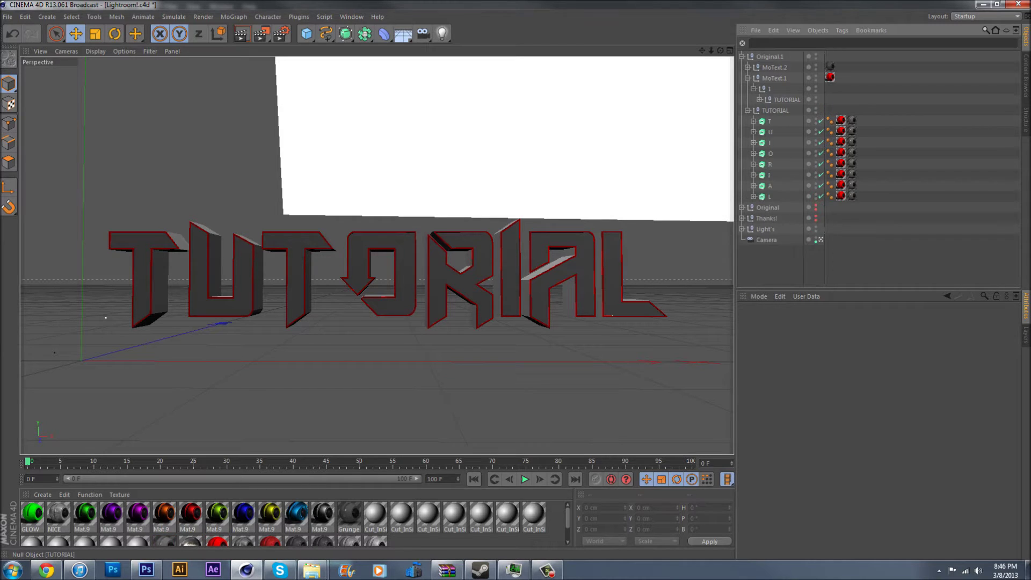
- Put MoText.1's GLOW texture tag on each of its eight letter objects, from T through L
left_click_drag(830, 76, 840, 142)
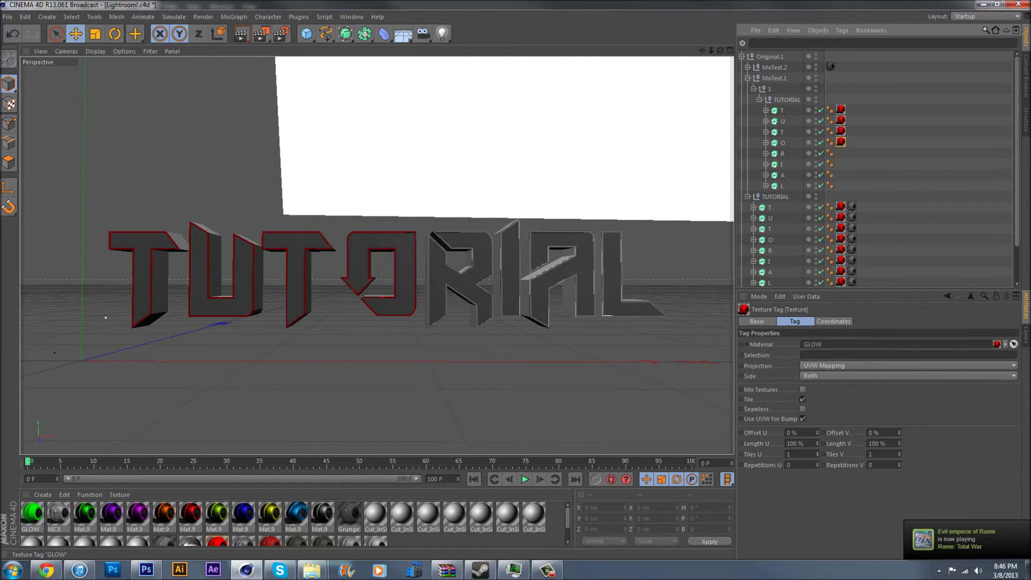
left_click(841, 142, "ctrl")
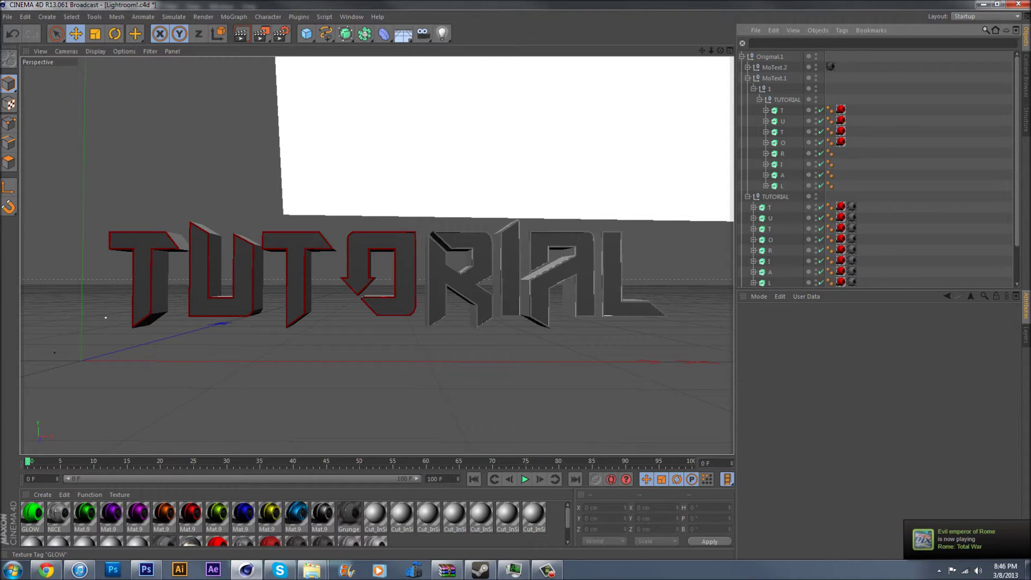
left_click(840, 142)
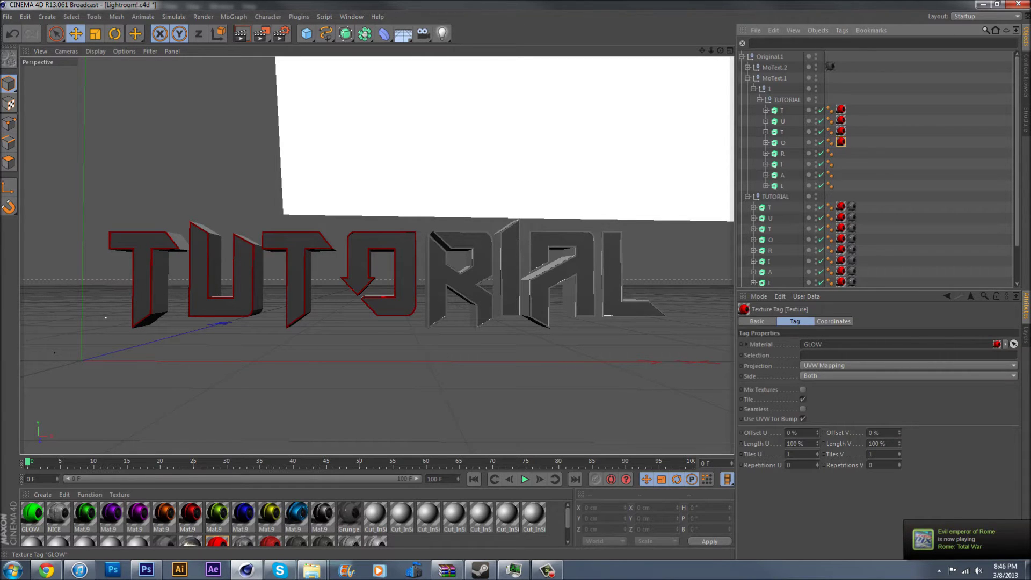
left_click_drag(840, 142, 840, 185, "ctrl")
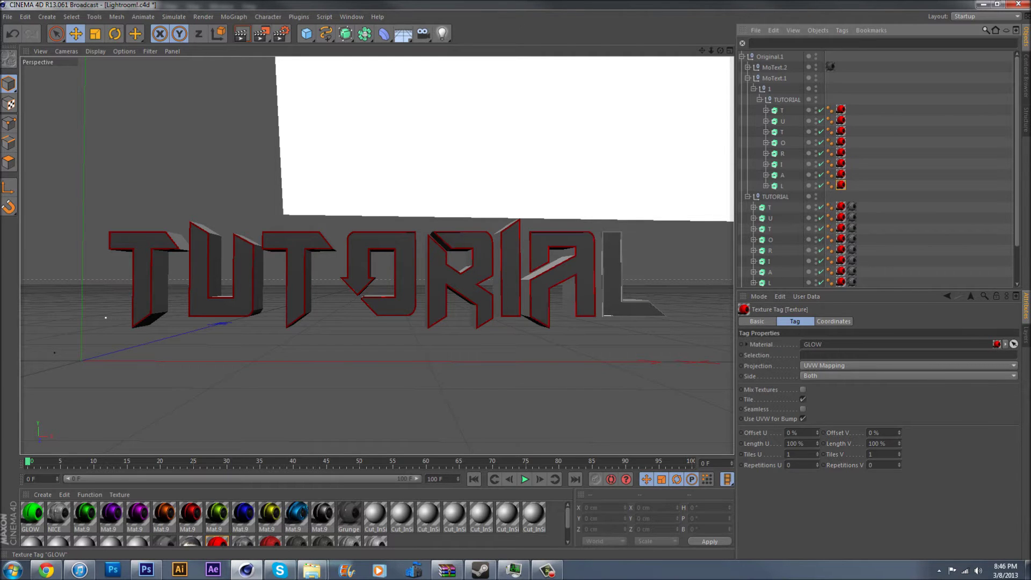
- Move the TUTORIAL letter group out of MoText.1 directly under Original.1 and delete the emptied MoText.1 null
left_click(786, 100)
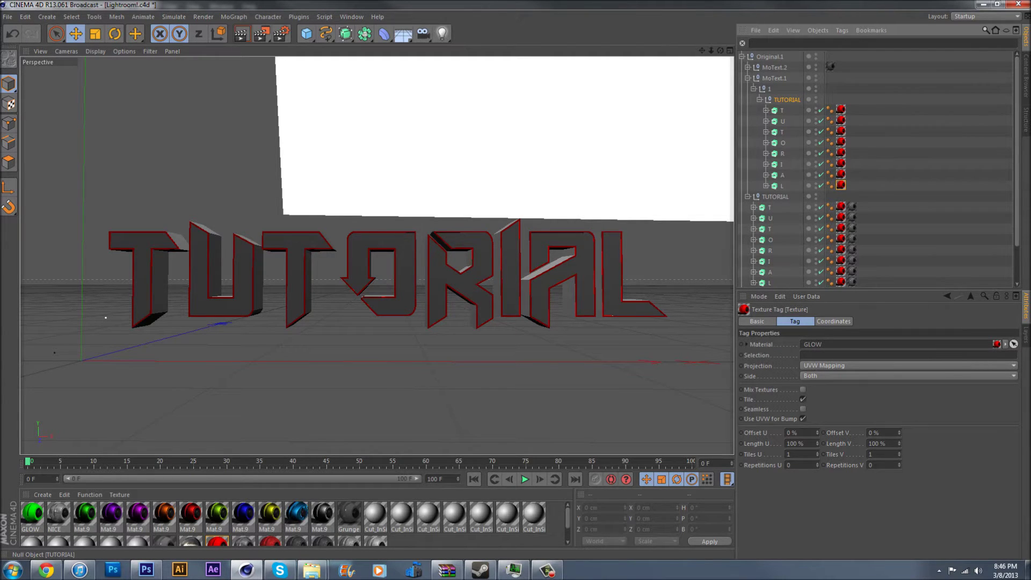
left_click_drag(787, 99, 777, 73)
left_click(775, 175)
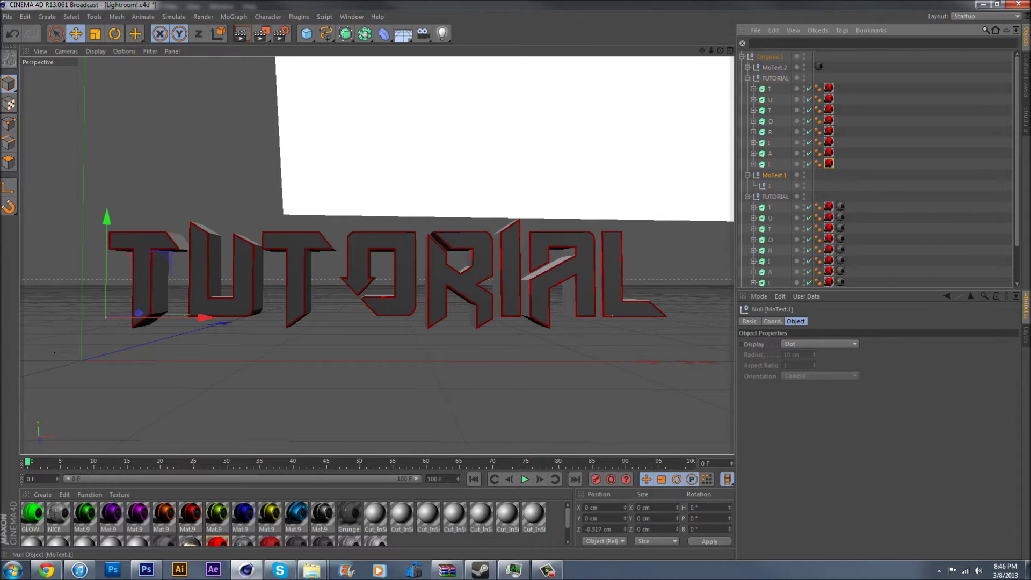
key("Delete")
- Expand MoText.2 down to its letters and put its Grunge texture tag on all eight of them
left_click(748, 67)
left_click(754, 78)
left_click(759, 89)
left_click(782, 100)
left_click(831, 66)
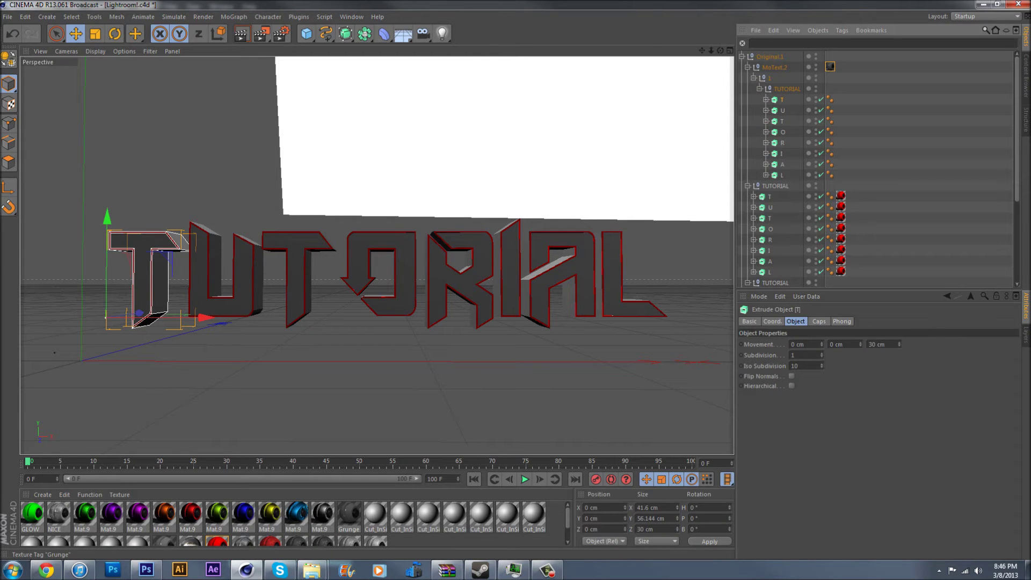
left_click_drag(830, 66, 841, 175)
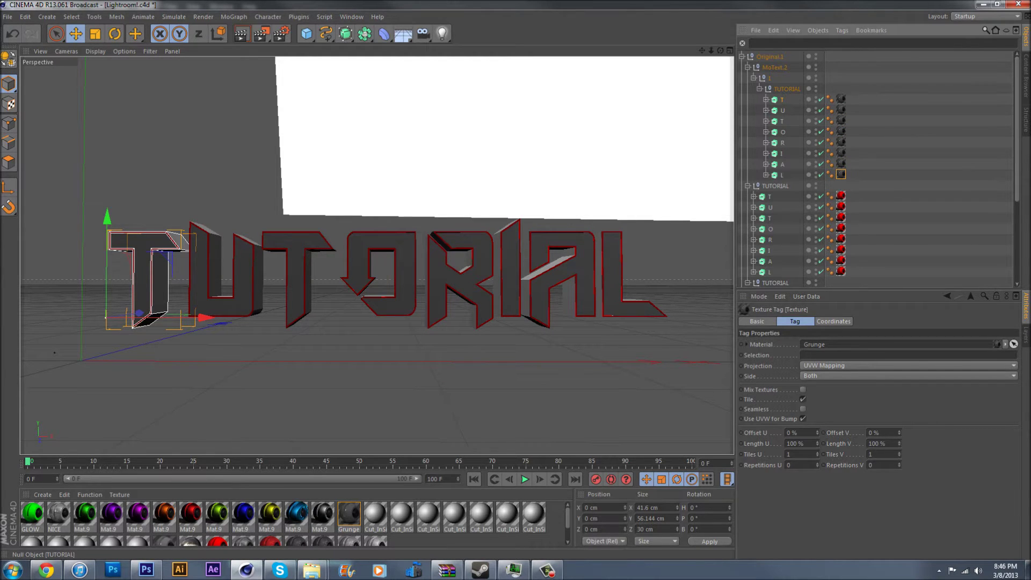
- Move the TUTORIAL letter group out of MoText.2 directly under Original.1 and delete the emptied MoText.2 null
left_click_drag(787, 89, 772, 58)
left_click(774, 164)
key("Delete")
scroll(772, 217, "down", 4)
scroll(771, 169, "up", 4)
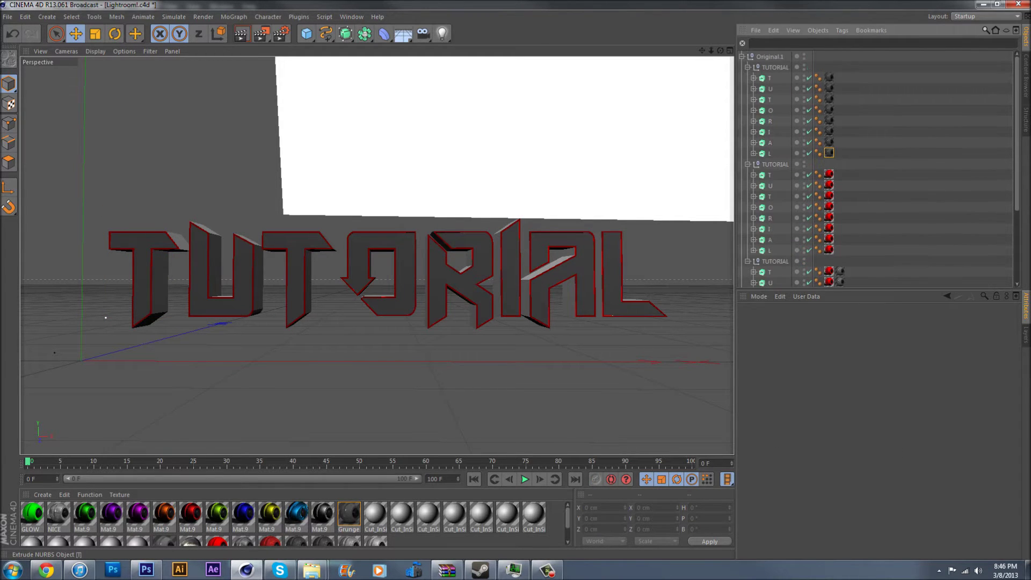
- Try lifting the first T's three layers together and undo the move
left_click(769, 78)
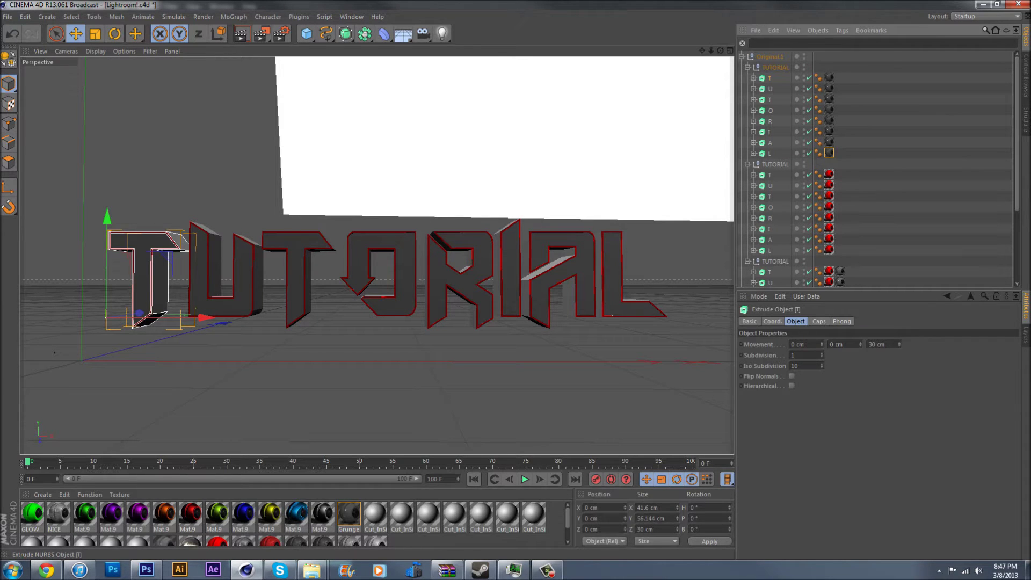
left_click(770, 175, "ctrl")
left_click(770, 271, "ctrl")
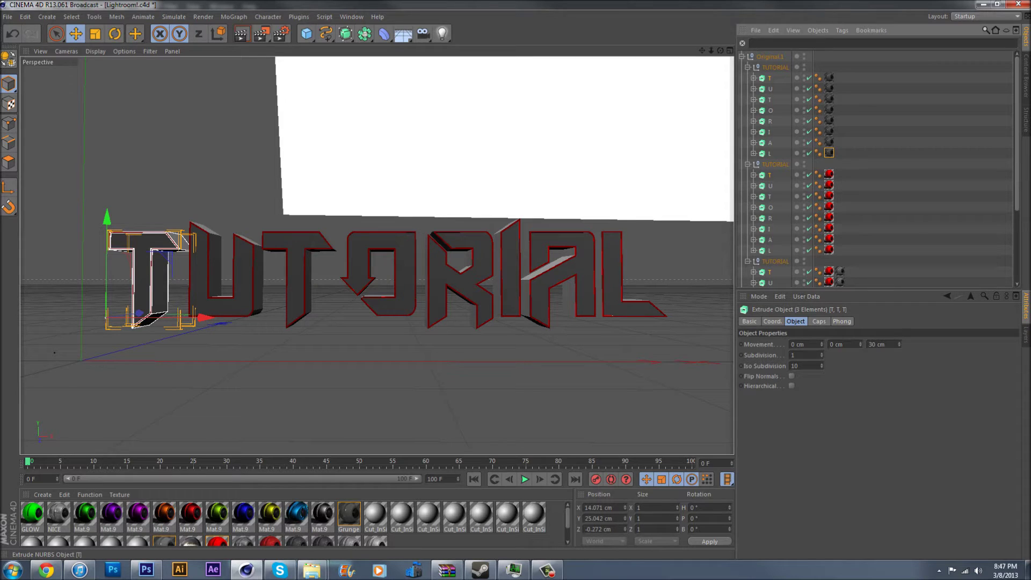
left_click_drag(145, 279, 152, 228)
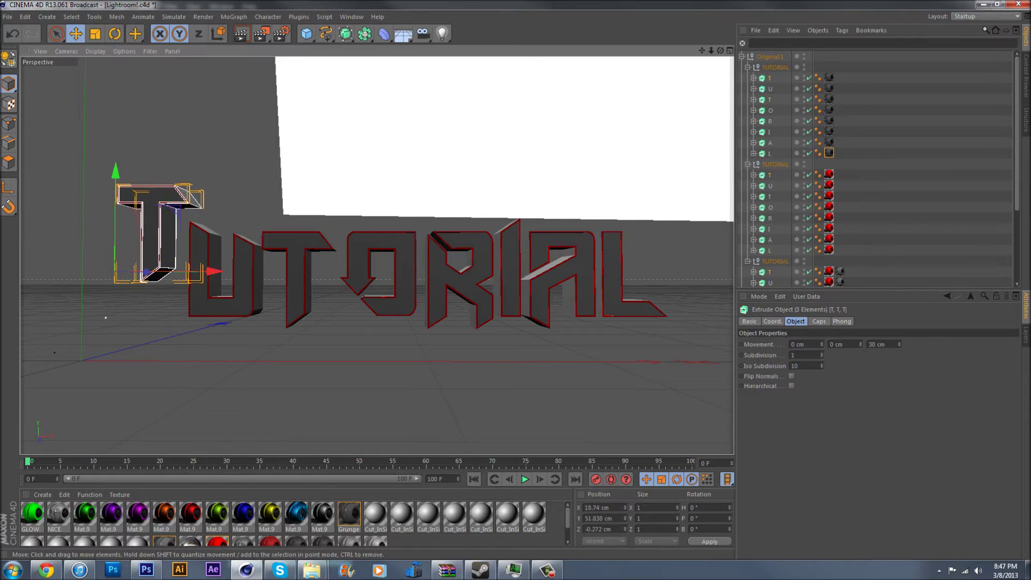
key("ctrl+z")
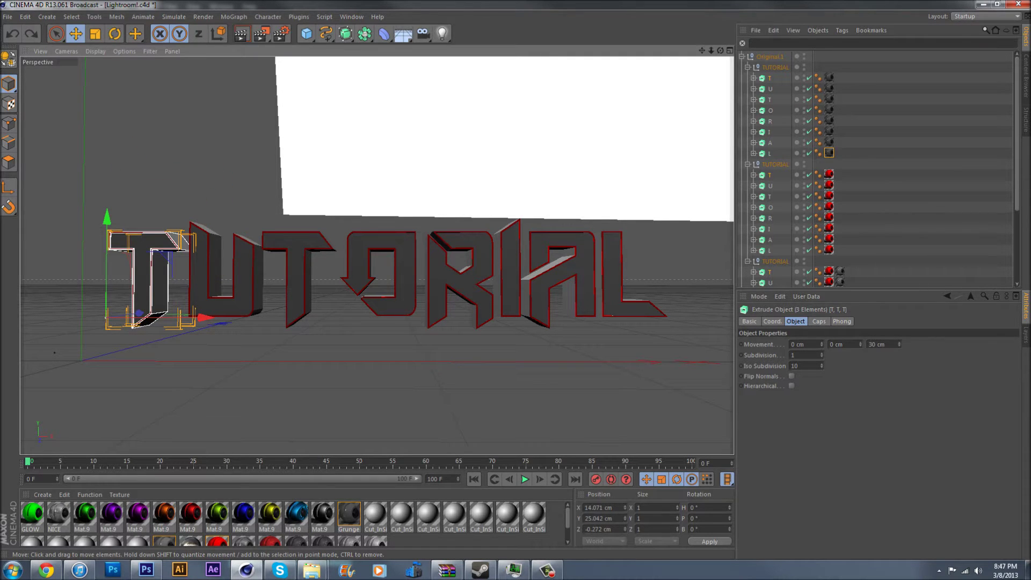
- Select the first T in all three TUTORIAL groups and rotate it to about H 352°, P 0°, B 357°
left_click_drag(408, 268, 492, 302, "alt")
left_click_drag(492, 303, 513, 332, "alt")
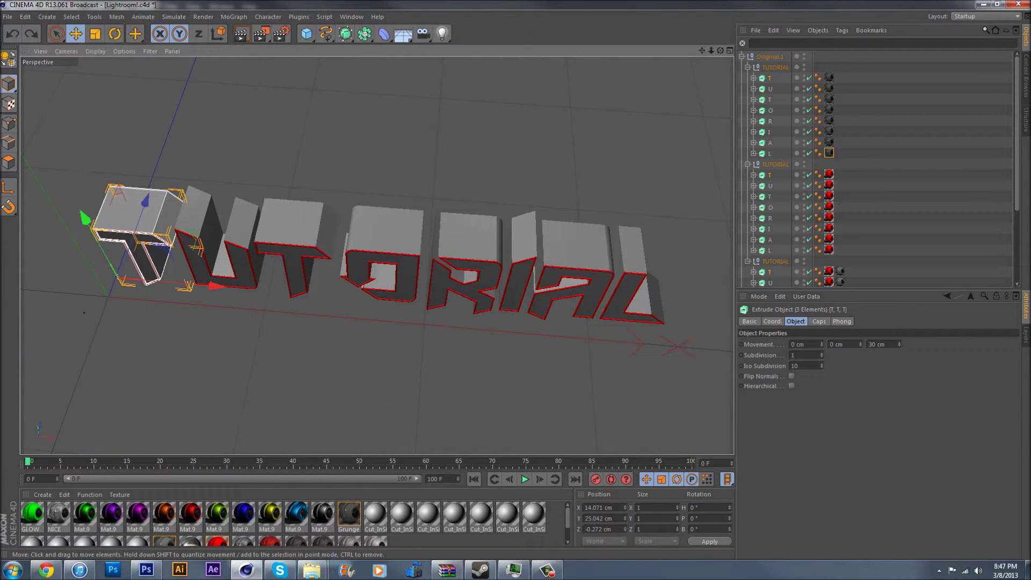
left_click_drag(513, 332, 497, 255, "alt")
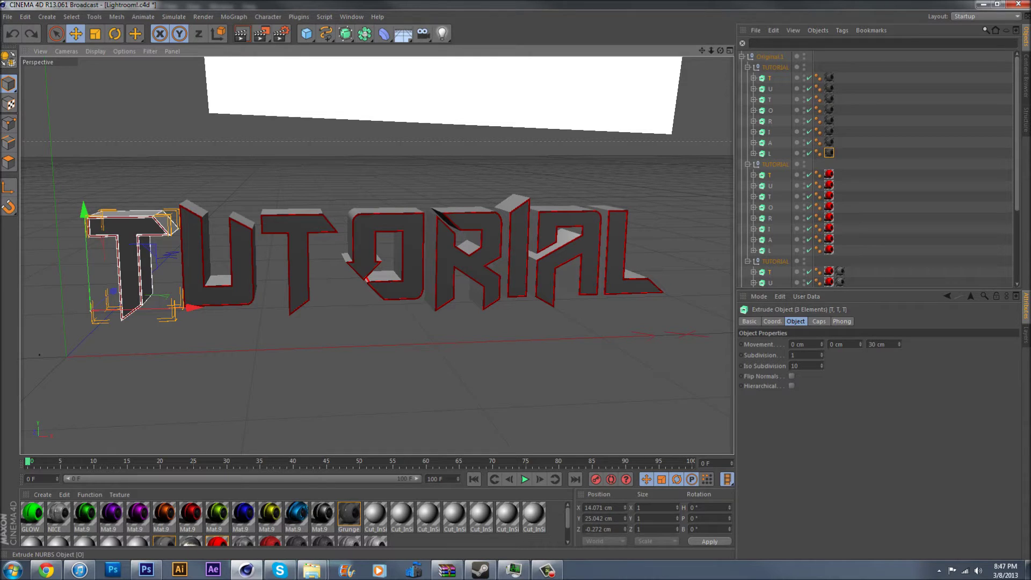
left_click(770, 272)
left_click(769, 175, "ctrl")
left_click(775, 67, "ctrl")
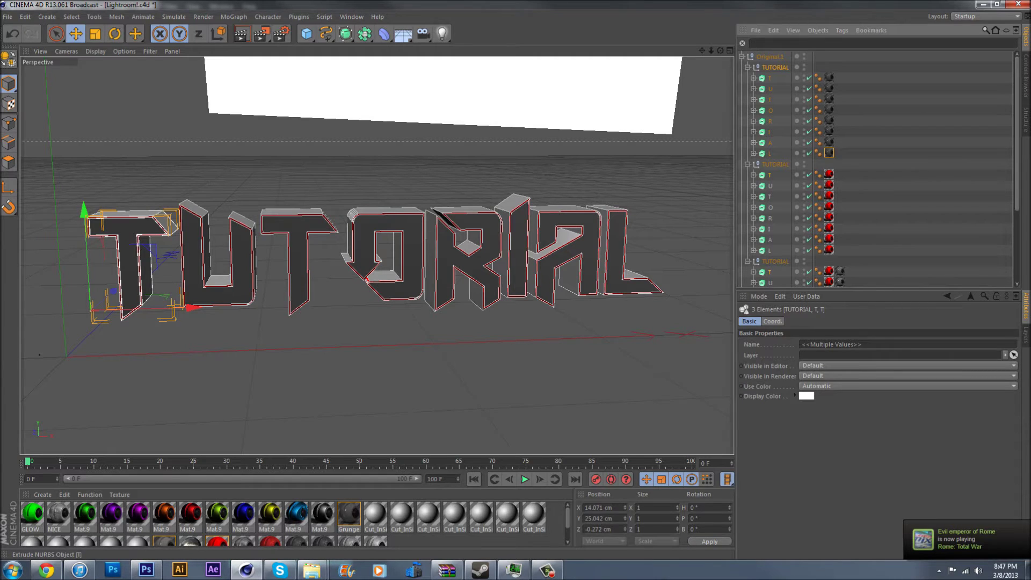
left_click(770, 78)
left_click(769, 175, "ctrl")
left_click(769, 273, "ctrl")
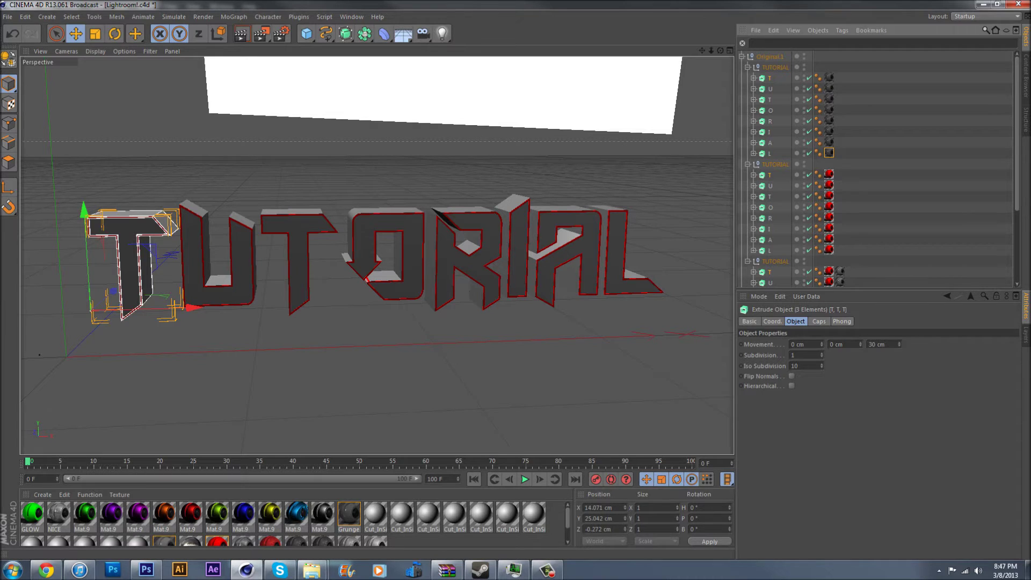
left_click(115, 34)
left_click_drag(103, 300, 63, 307)
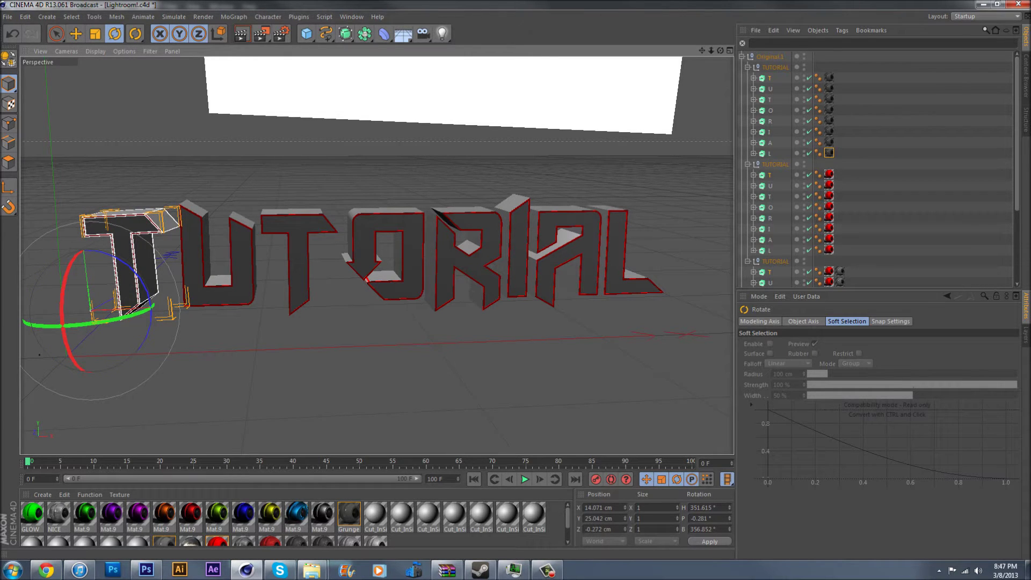
- Rotate the U's three layers to about H 5°, P -1°, B 5° and move them closer to the first T, at about X 53 cm, Z -8 cm
left_click(770, 89)
left_click(770, 186, "ctrl")
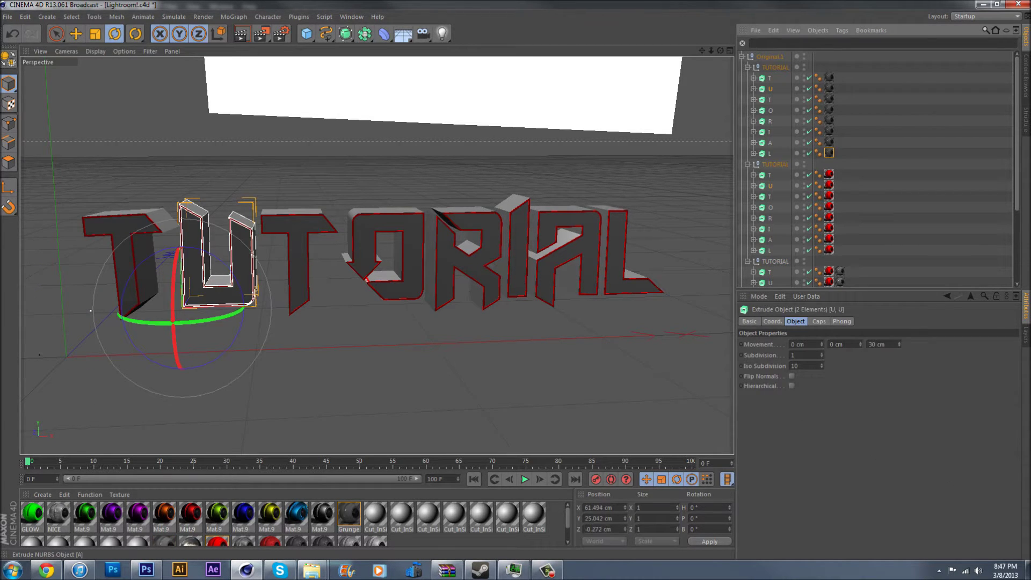
left_click(770, 282, "ctrl")
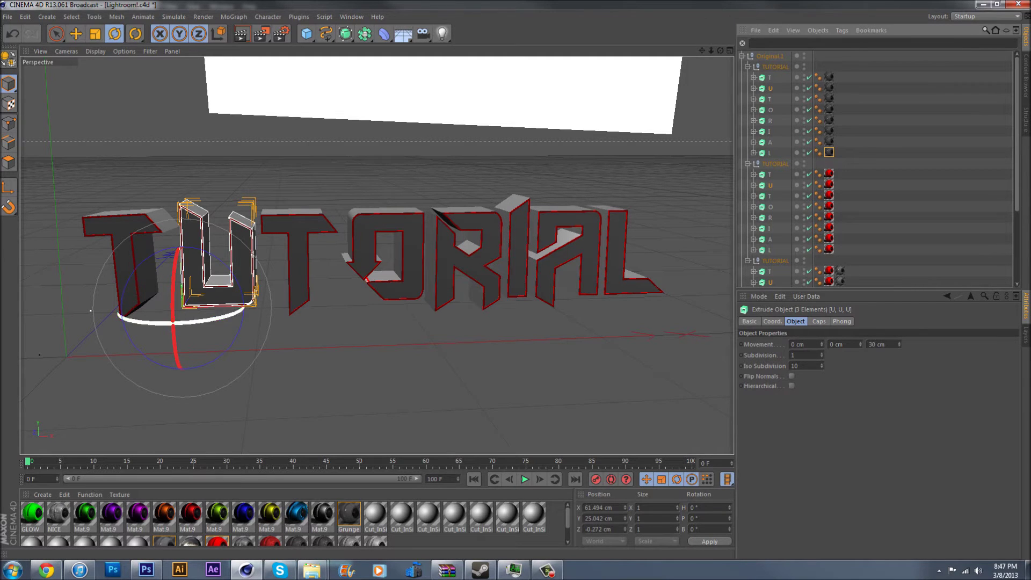
left_click_drag(222, 279, 246, 295)
left_click(76, 34)
left_click_drag(248, 250, 292, 302)
left_click_drag(151, 236, 155, 244)
left_click_drag(278, 269, 237, 207)
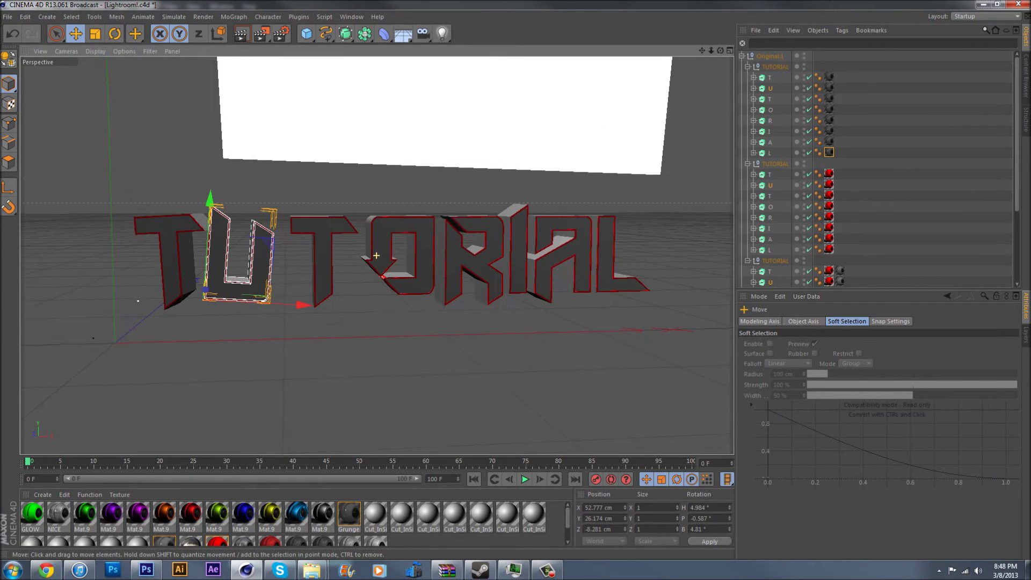
- Rotate the second T's three layers to about H 352°, P -2°, B 356° and move them beside the U, at about X 93 cm, Z -7 cm
left_click(769, 99)
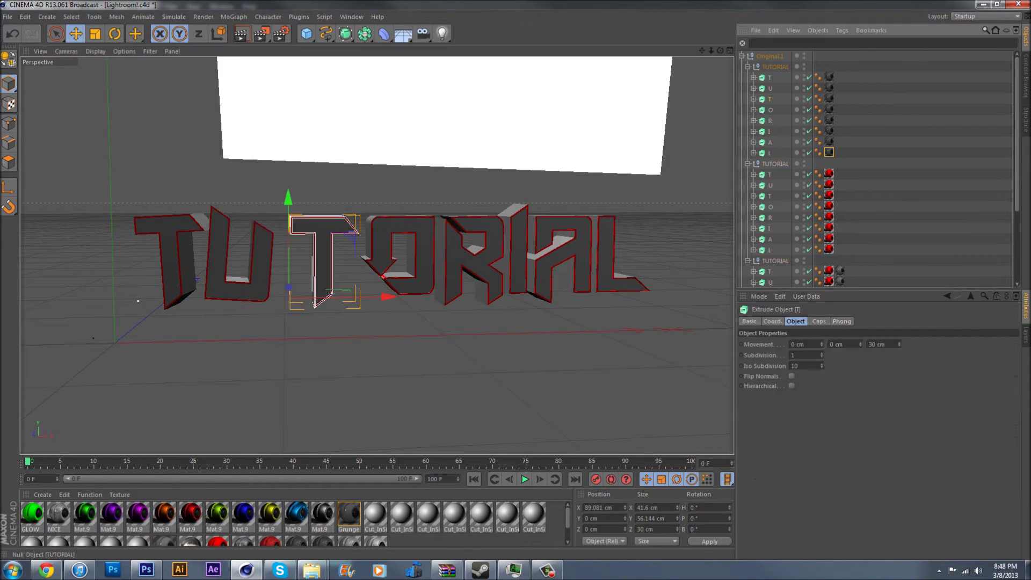
left_click(770, 196, "ctrl")
scroll(875, 167, "down", 3)
left_click(770, 228, "ctrl")
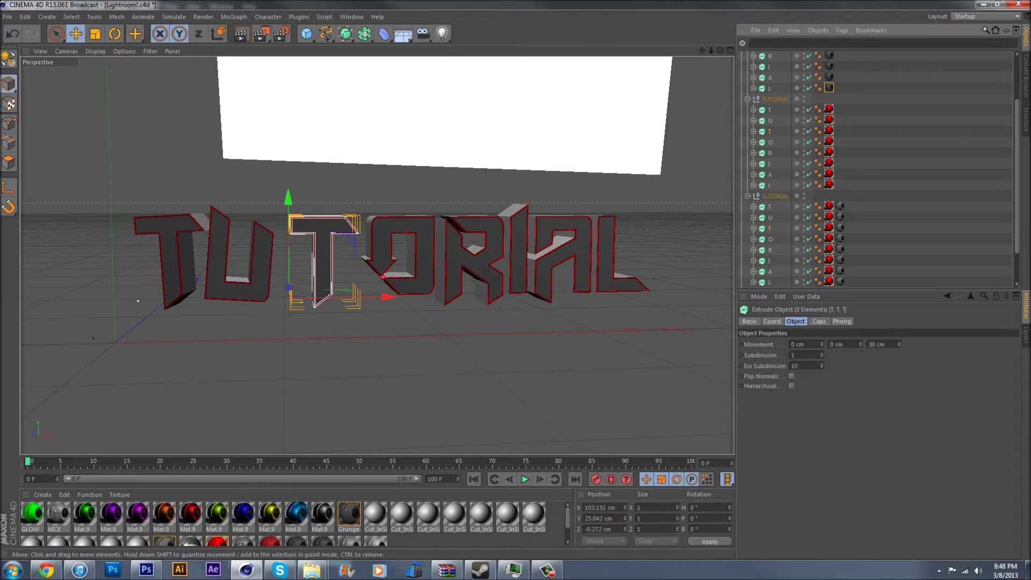
left_click(115, 33)
left_click_drag(290, 277, 241, 373)
key("e")
left_click_drag(352, 190, 364, 131)
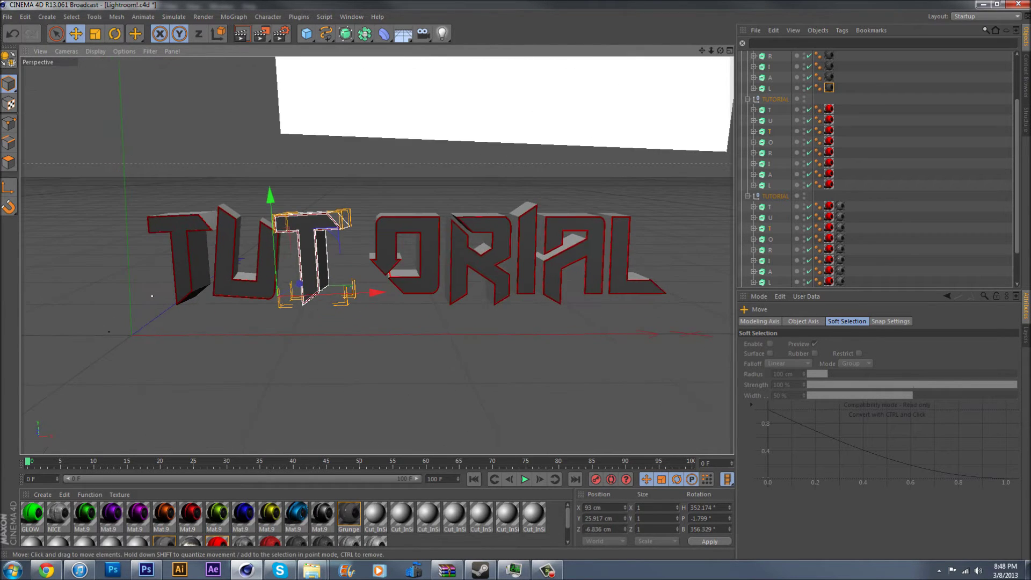
- Rotate the O's three layers to about H 352°, P -6°, B 6° and move them beside the second T, at about X 124 cm, Z -18 cm
left_click(379, 220)
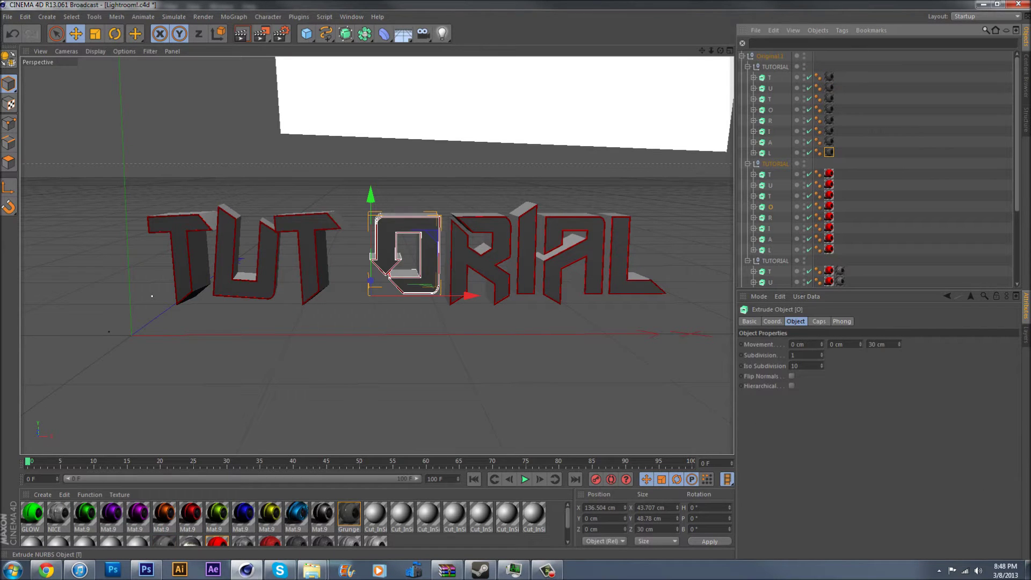
left_click(771, 110, "ctrl")
scroll(771, 113, "down", 4)
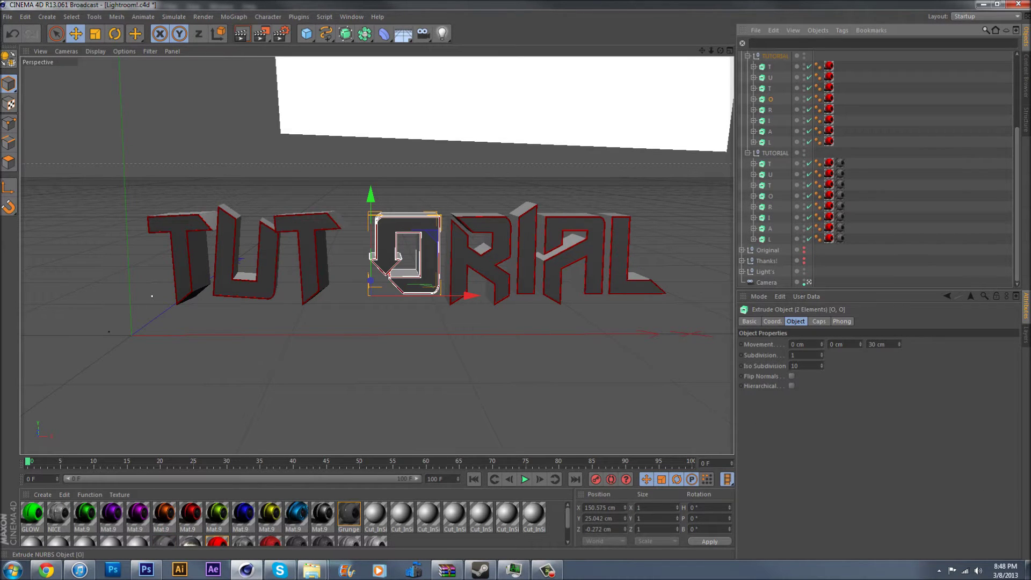
key("r")
left_click_drag(370, 295, 334, 280)
key("e")
left_click_drag(419, 285, 344, 322, "alt")
left_click_drag(426, 230, 398, 243)
left_click_drag(409, 315, 419, 321)
left_click_drag(420, 321, 461, 268, "alt")
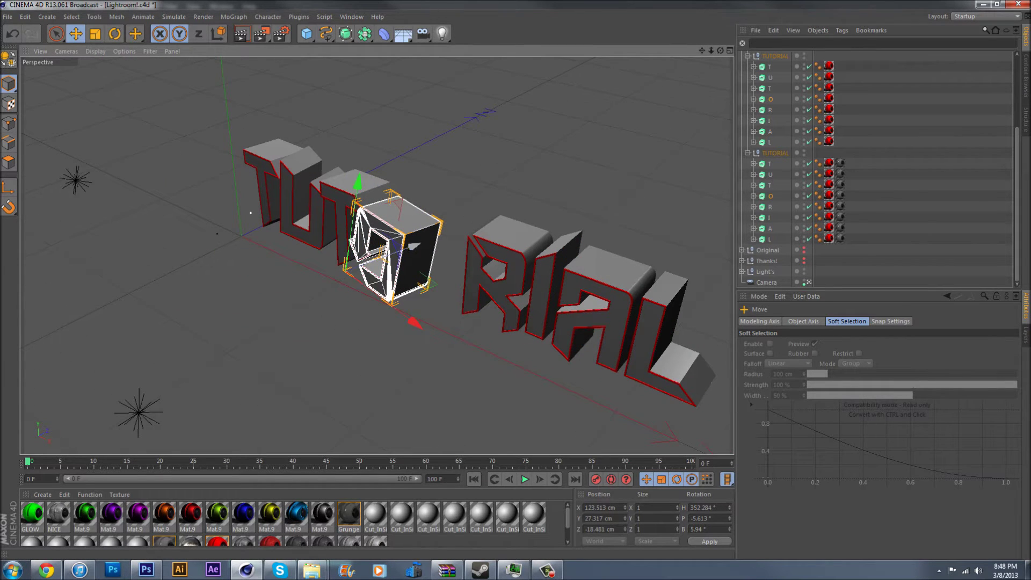
- Turn the O's three layers to about H 8°, P -5°, B 8° and shift them to about X 127 cm, Z -18 cm
left_click(114, 34)
mouse_move(356, 304)
left_mouse_down()
mouse_move(388, 301)
mouse_move(374, 304)
left_mouse_up()
left_click_drag(320, 261, 316, 271)
left_click(76, 34)
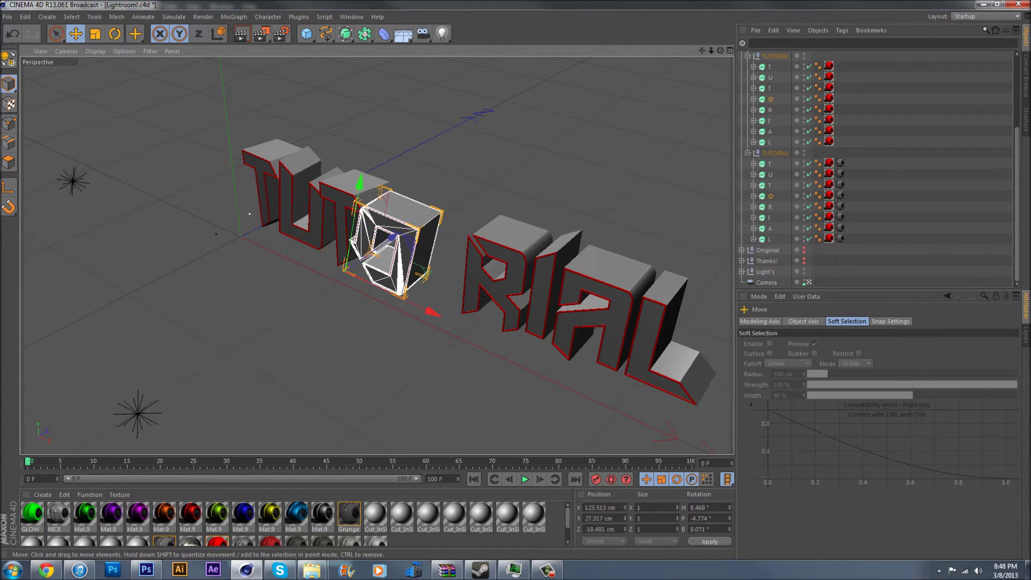
left_click_drag(432, 312, 435, 313)
mouse_move(376, 255)
left_mouse_down("alt")
mouse_move(438, 218)
mouse_move(378, 267)
left_mouse_up("alt")
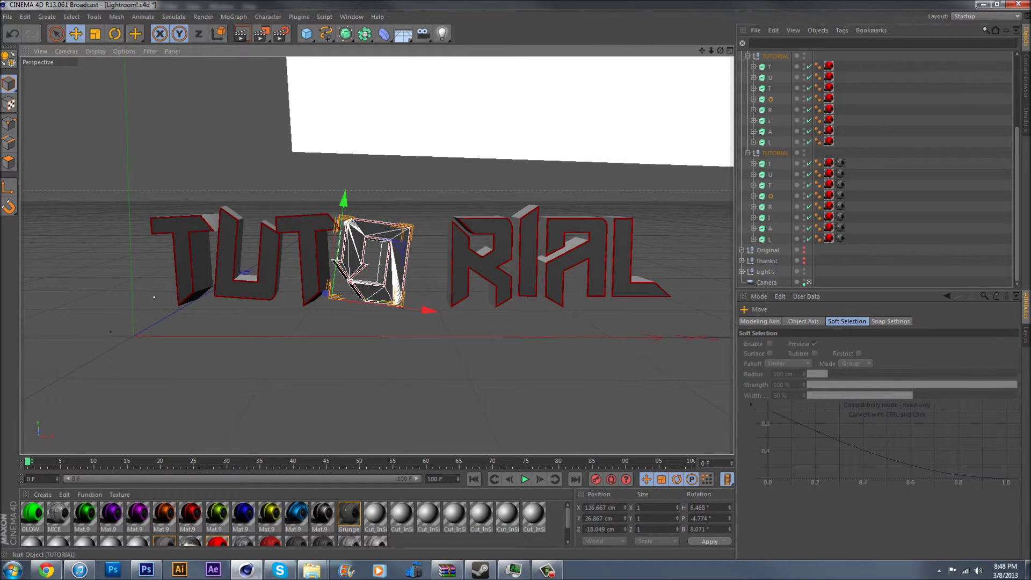
- Rotate the R's three layers to about H 350°, P -2°, B 357° and move them beside the O, at about X 176 cm, Z -10 cm
left_click(771, 110)
left_click(770, 207, "ctrl")
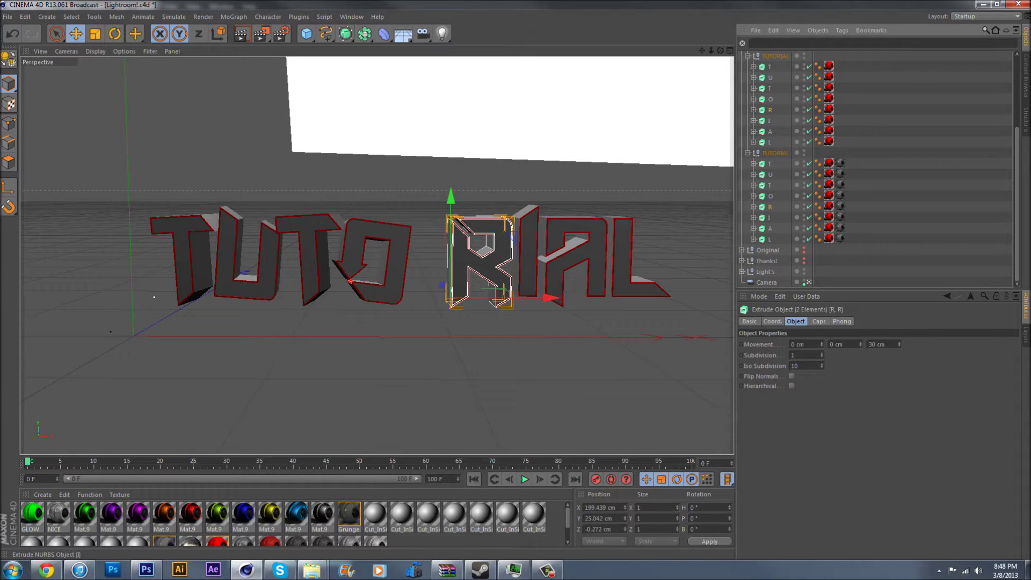
scroll(784, 158, "up", 5)
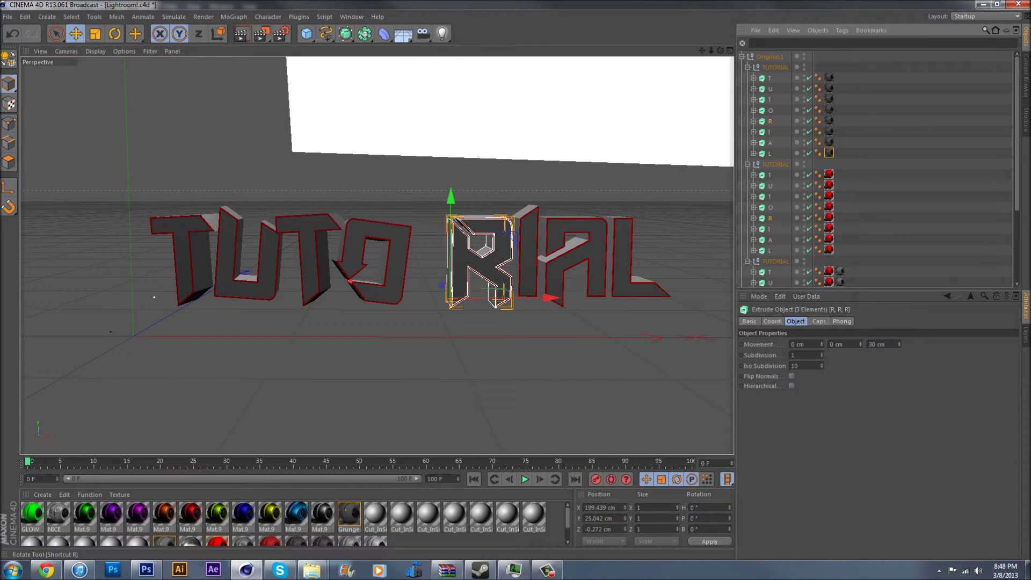
key("r")
left_click_drag(475, 277, 438, 269)
left_click(76, 33)
left_click_drag(438, 270, 370, 301, "alt")
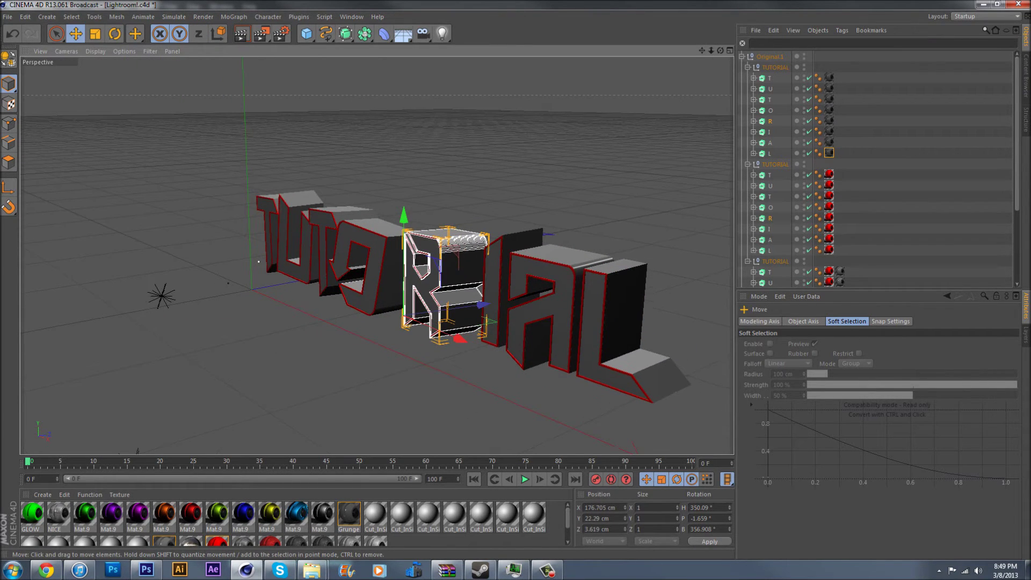
left_click_drag(483, 305, 462, 309)
left_click_drag(306, 281, 327, 296, "alt")
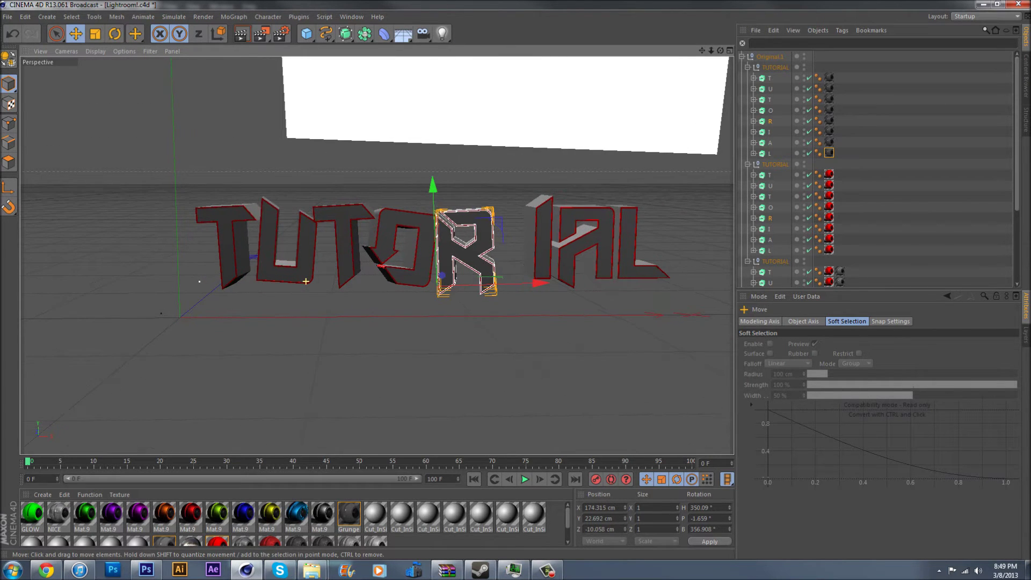
left_click_drag(539, 283, 543, 283)
mouse_move(436, 185)
left_mouse_down()
mouse_move(424, 199)
mouse_move(429, 184)
left_mouse_up()
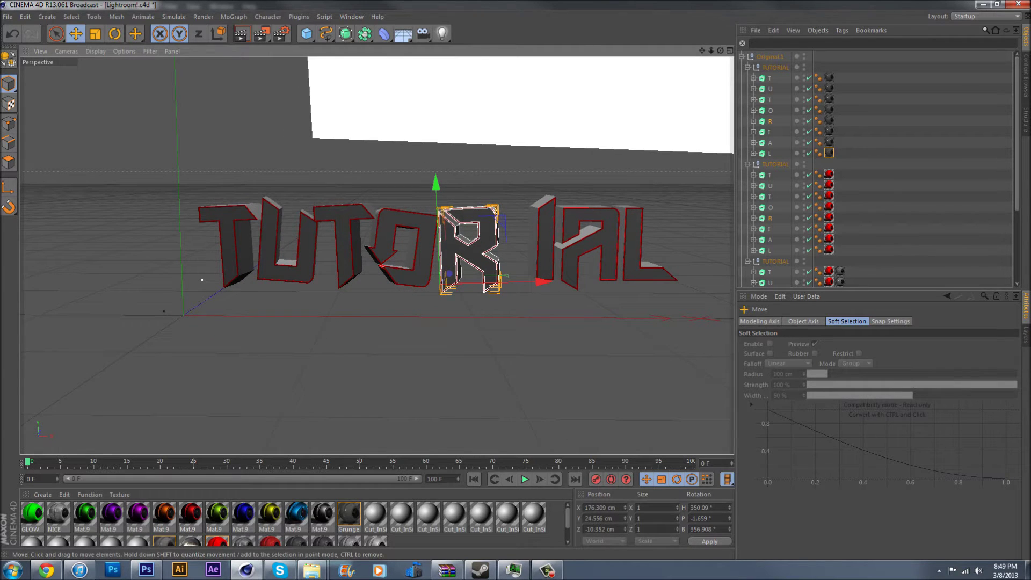
- Rotate the I's three layers to about H 7°, P -2°, B 6° and move them beside the R, at about X 218 cm, Z -17 cm
left_click(546, 244)
left_click(546, 245, "shift")
scroll(875, 169, "down", 2)
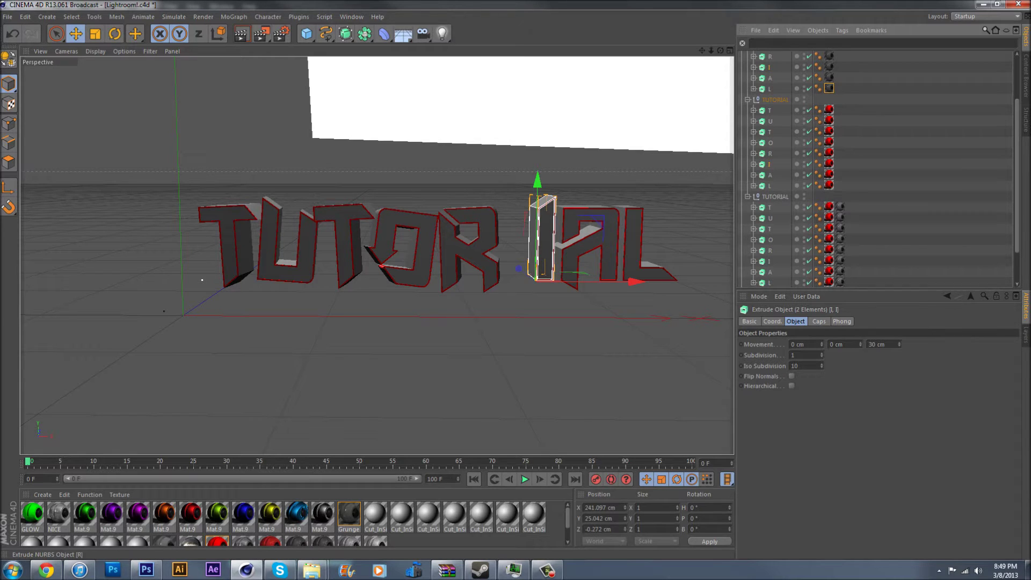
left_click(769, 262, "ctrl")
left_click(114, 33)
left_click_drag(562, 253, 573, 228)
left_click(75, 34)
left_click_drag(573, 228, 451, 331, "alt")
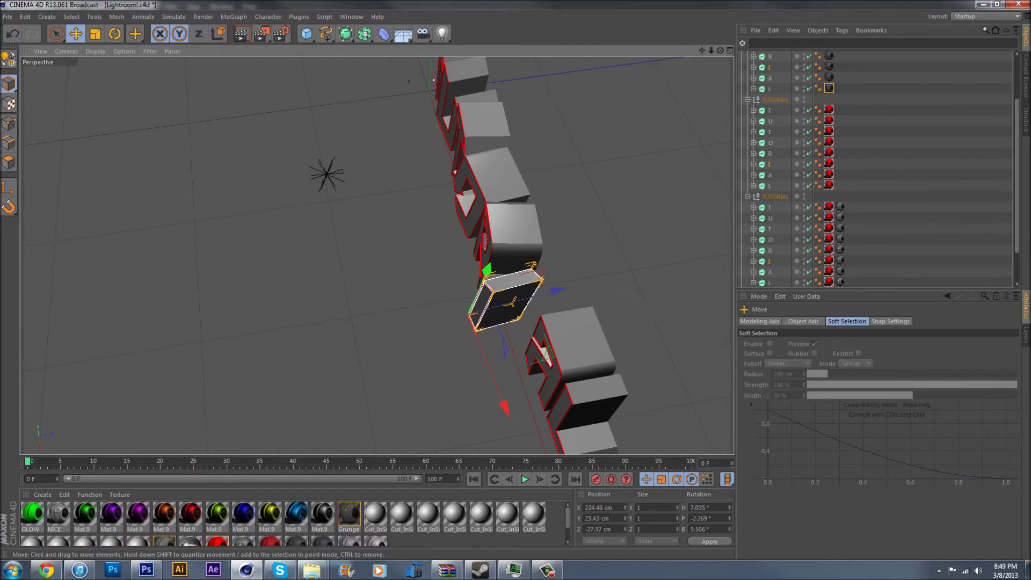
left_click_drag(557, 291, 489, 276)
left_click_drag(609, 317, 578, 290)
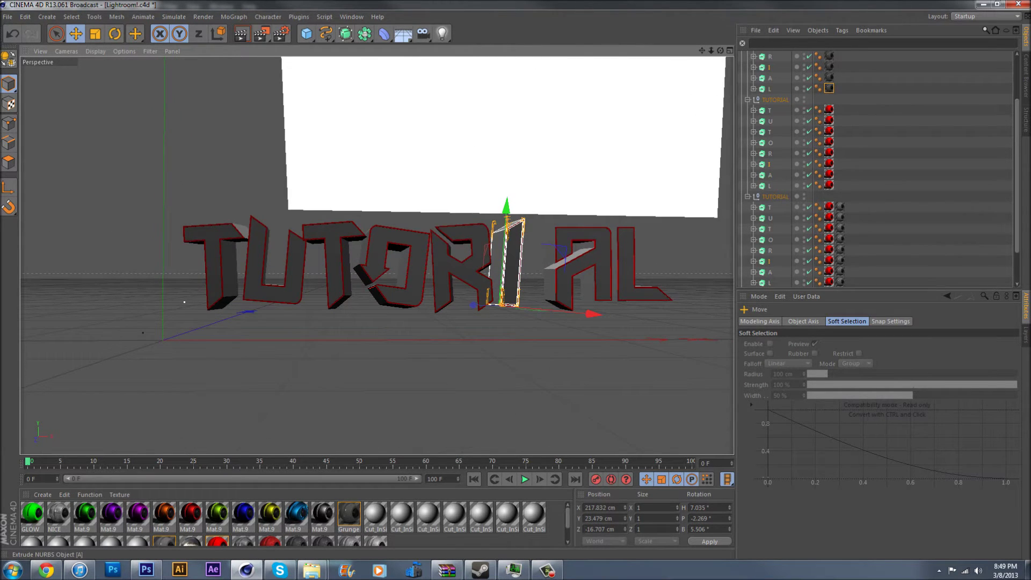
- Rotate the A's three layers to about H 346°, P 1°, B 358° and move them beside the I, at about X 236 cm, Z -15 cm
scroll(768, 249, "down", 2)
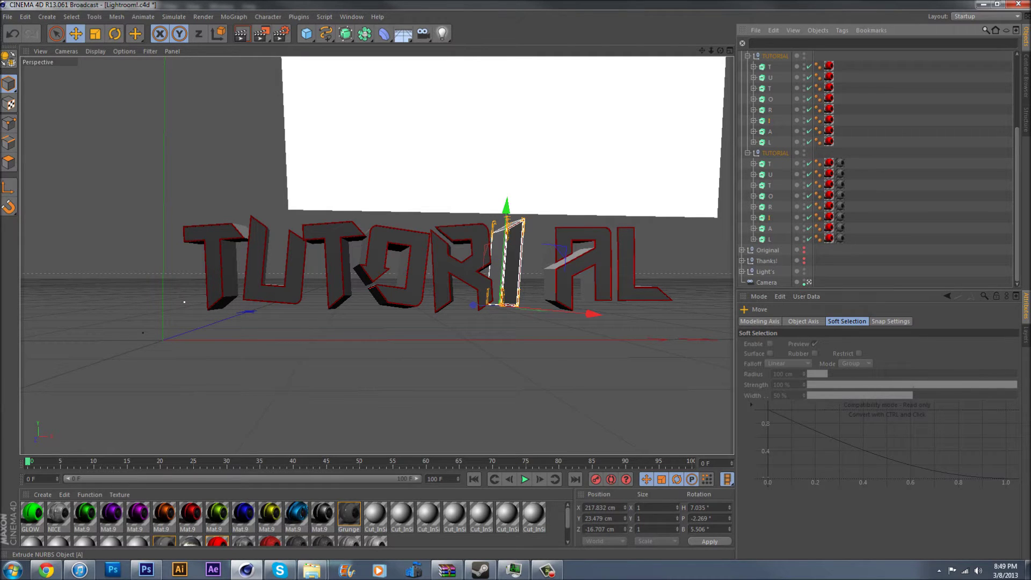
left_click(770, 229)
left_click(770, 131, "ctrl")
scroll(770, 132, "up", 4)
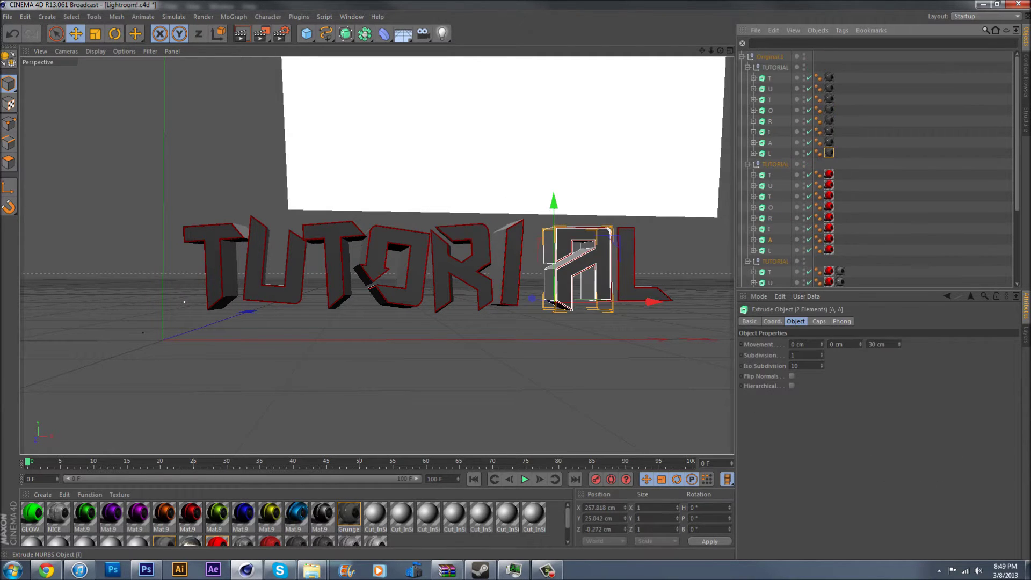
left_click(770, 143, "ctrl")
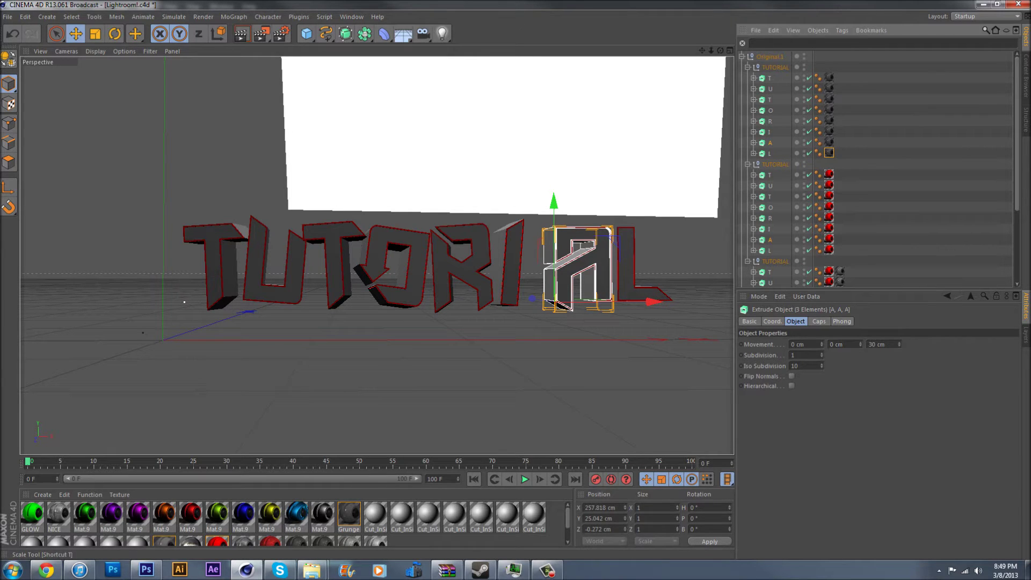
left_click(115, 34)
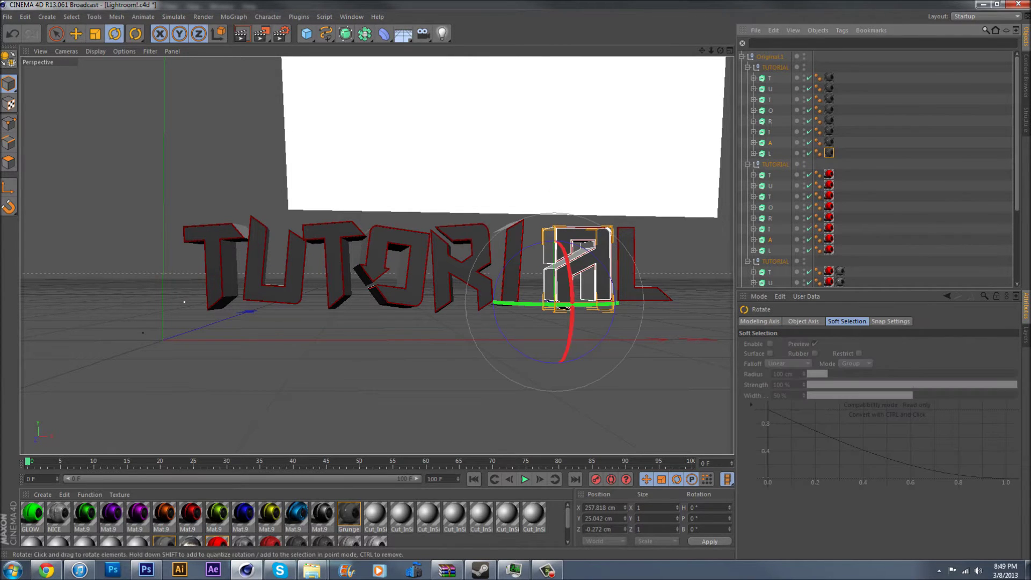
left_click_drag(564, 307, 466, 346)
key("e")
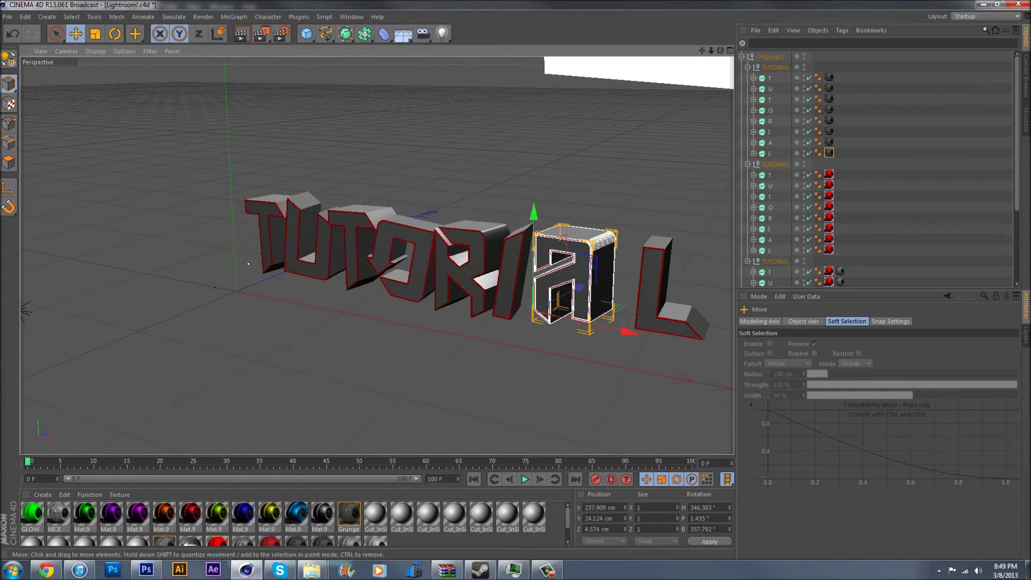
left_click_drag(580, 285, 564, 295)
left_click_drag(611, 341, 663, 308)
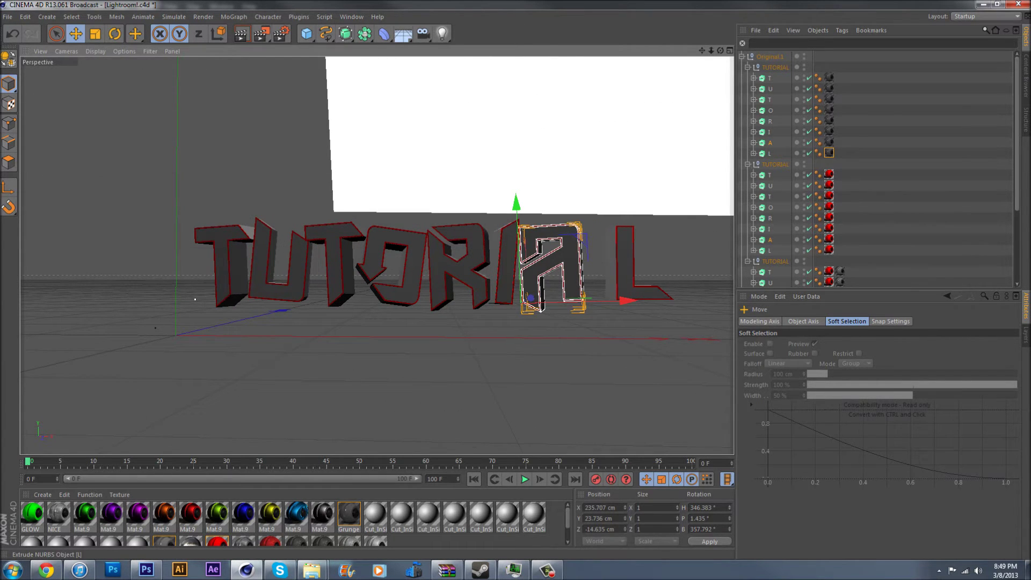
- Select the L in all three TUTORIAL groups and rotate it to about H 10°, P -3°, B 1°
left_click(769, 153)
left_click(769, 251, "ctrl")
scroll(770, 251, "down", 2)
scroll(769, 250, "down", 2)
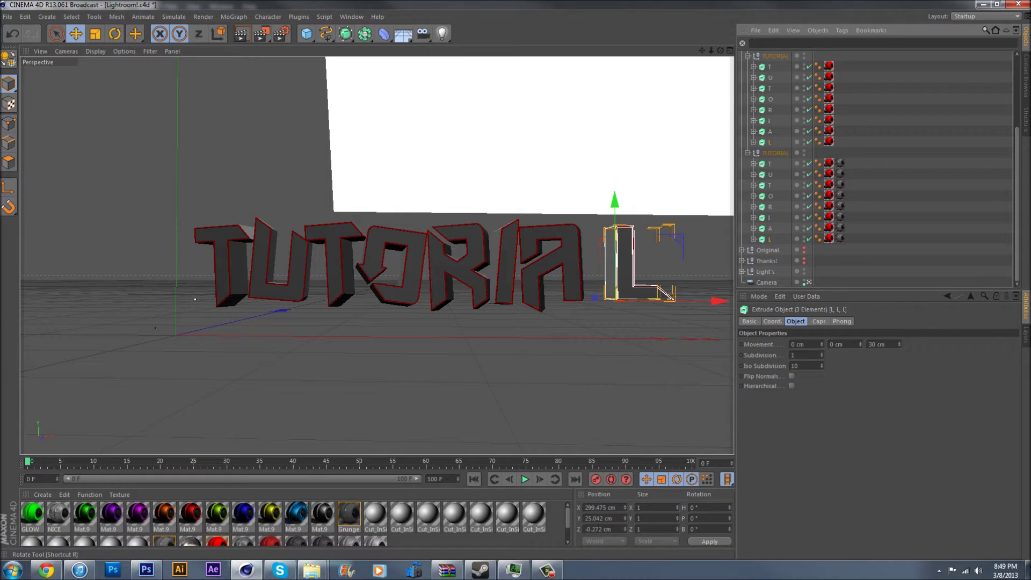
key("r")
mouse_move(606, 322)
left_mouse_down()
mouse_move(620, 318)
mouse_move(592, 319)
left_mouse_up()
key("e")
left_click_drag(451, 260, 370, 301, "alt")
left_click(584, 317)
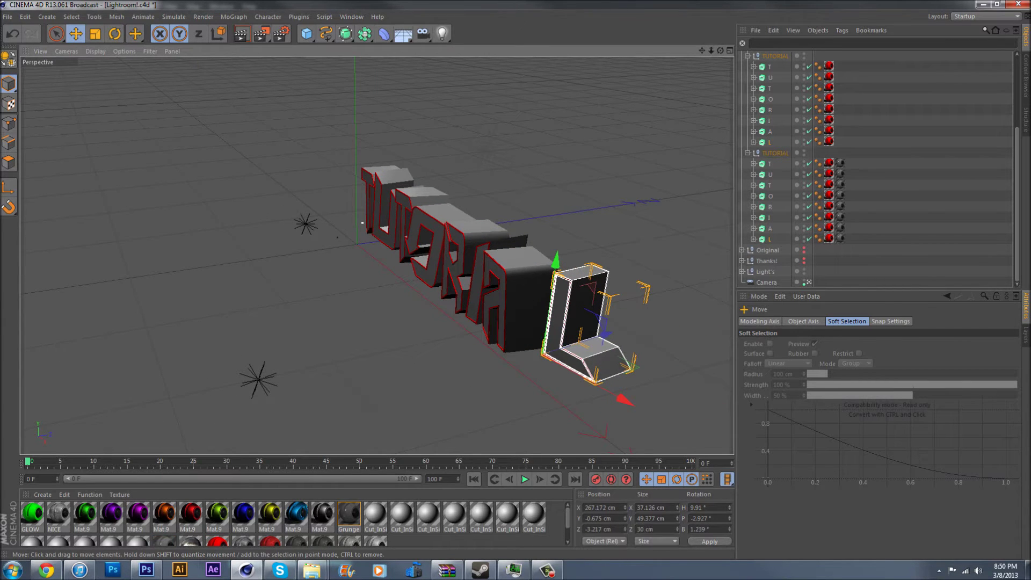
- Reselect the L's three layers and move them beside the A, at about X 280 cm, Z -27 cm
left_click(769, 239)
left_click(769, 143, "ctrl")
scroll(769, 142, "up", 4)
left_click(769, 153, "ctrl")
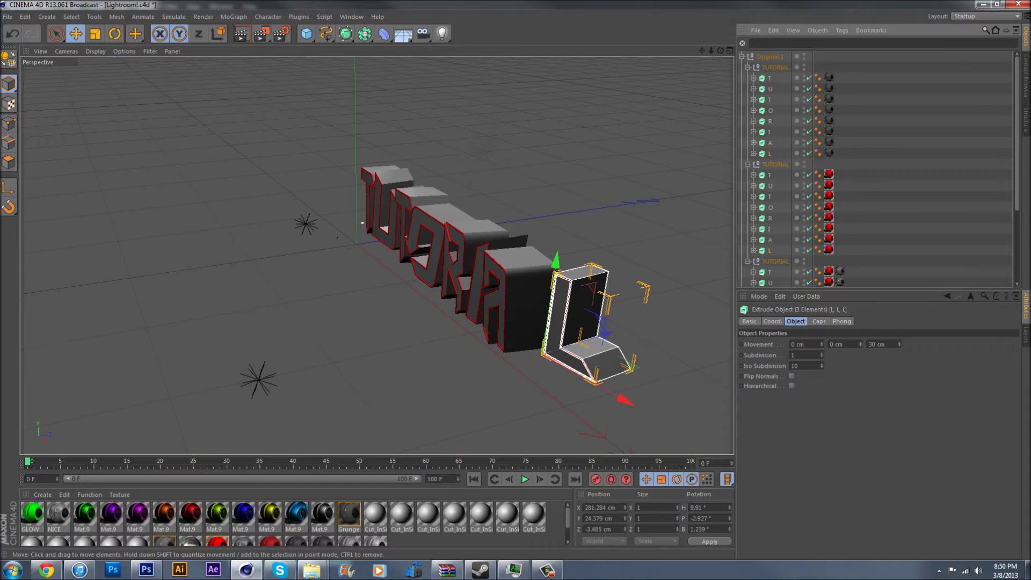
left_click_drag(586, 322, 475, 300)
left_click_drag(610, 376, 599, 378)
left_click_drag(323, 358, 305, 380, "alt")
right_click_drag(324, 358, 303, 358, "alt")
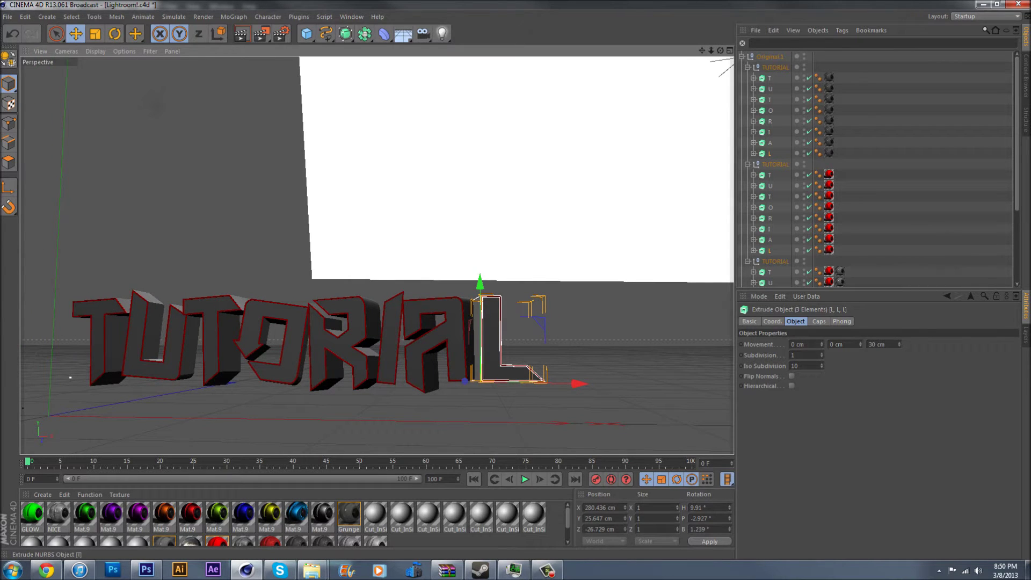
- Collapse the first two TUTORIAL groups and group them together under a new null
left_click(747, 67)
left_click(747, 78)
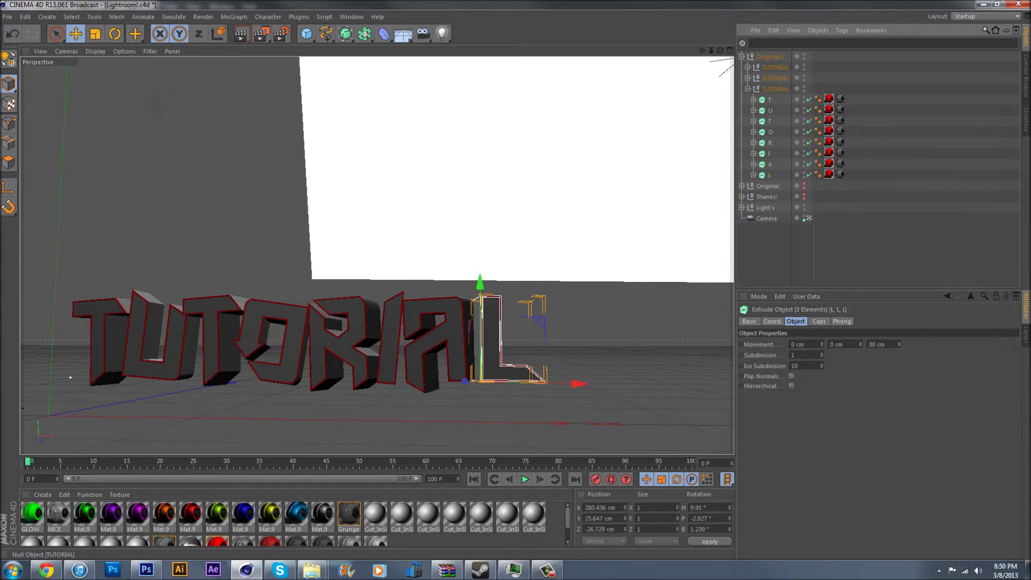
left_click(775, 67)
left_click(775, 78, "shift")
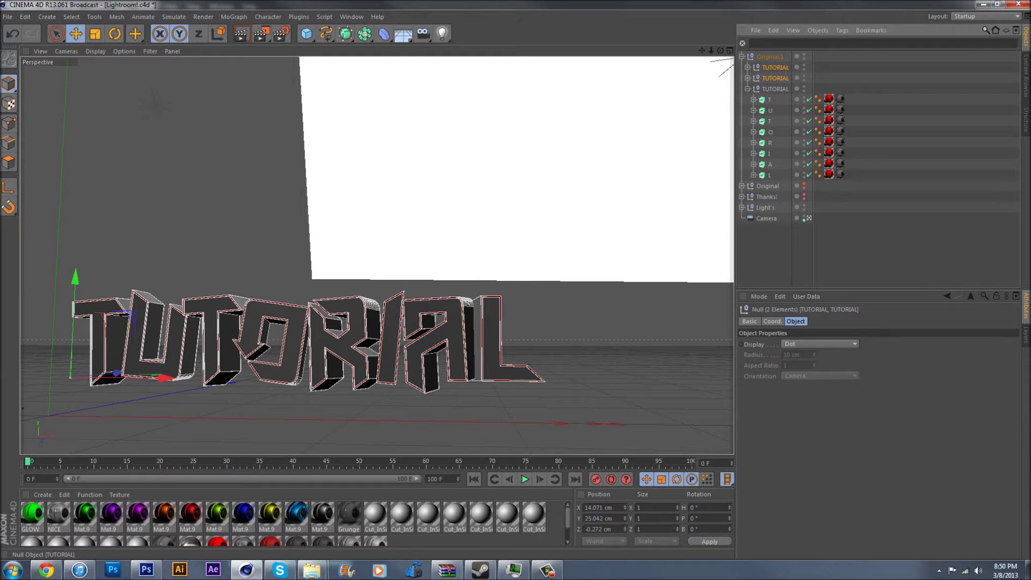
left_click_drag(323, 349, 324, 279)
key("ctrl+z")
key("alt+g")
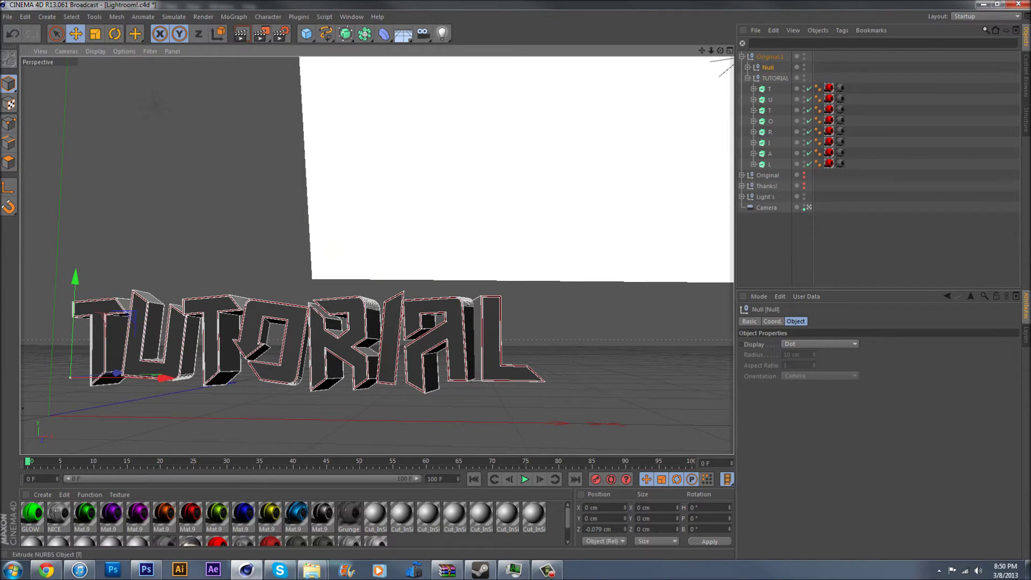
- Rename the new null OUTLINE
double_click(768, 67)
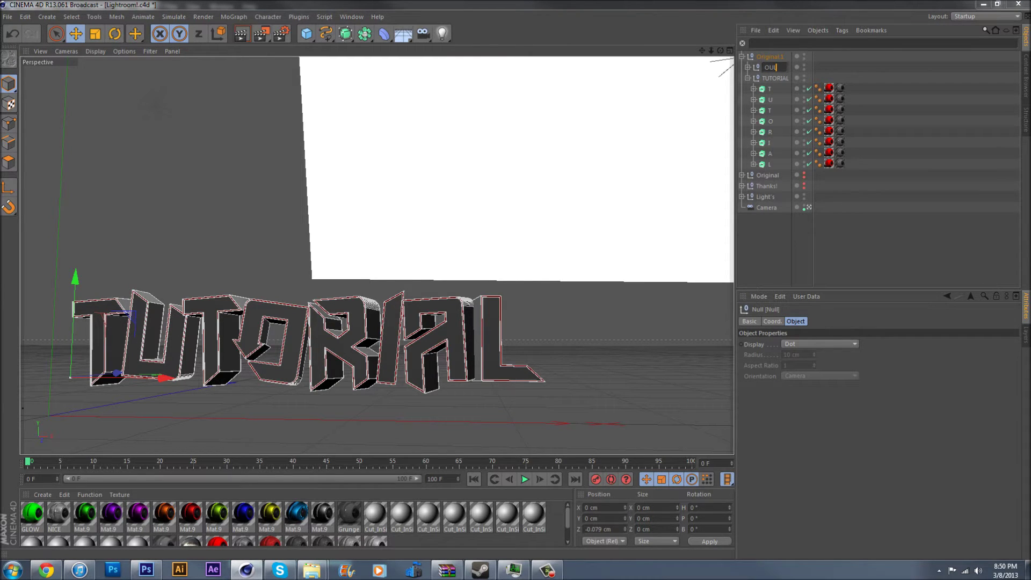
type("OULINE")
key("Return")
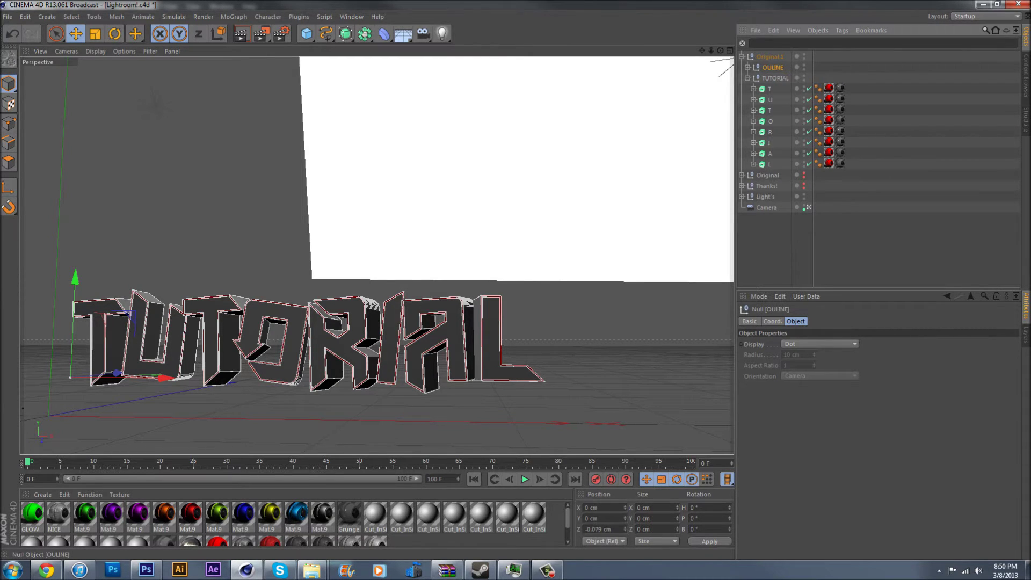
double_click(767, 67)
key("Return")
- Duplicate the remaining TUTORIAL group and hide the copy
left_click(775, 78)
mouse_move(75, 276)
left_mouse_down()
mouse_move(75, 178)
mouse_move(75, 276)
left_mouse_up()
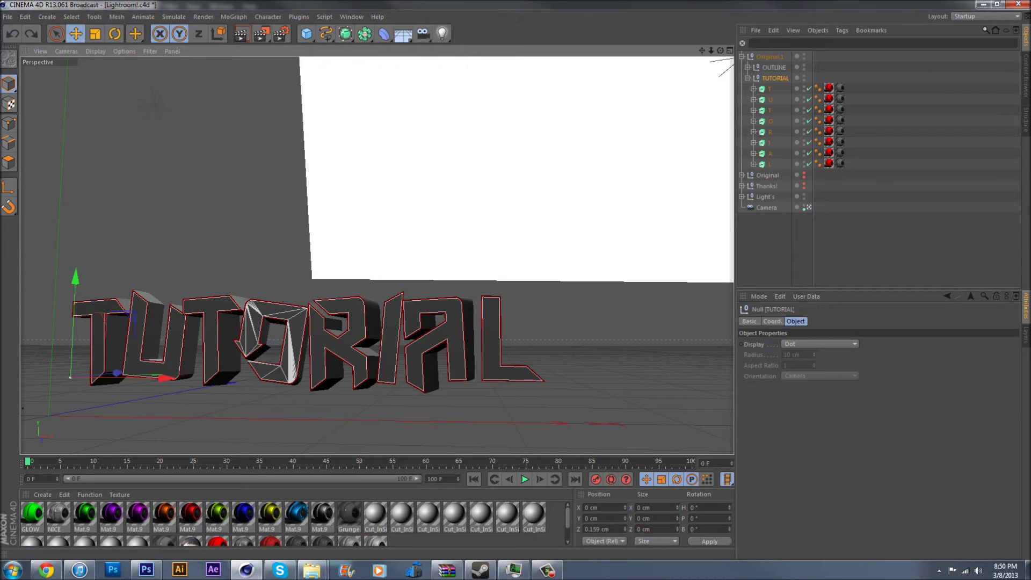
middle_click_drag(361, 263, 403, 247, "alt")
left_click_drag(303, 306, 354, 312, "alt")
left_click(775, 79)
key("ctrl+c")
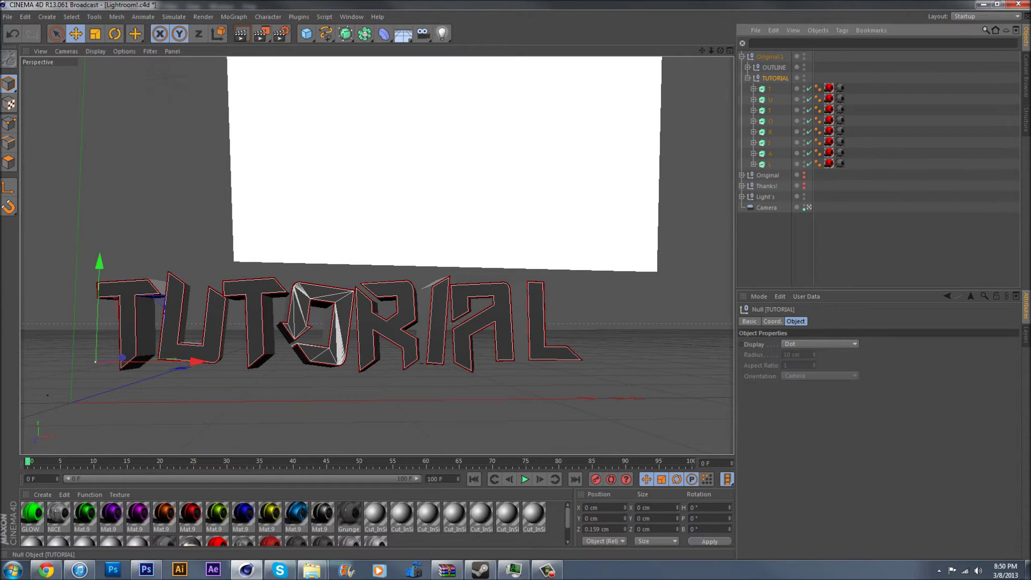
key("ctrl+v")
left_click(741, 57)
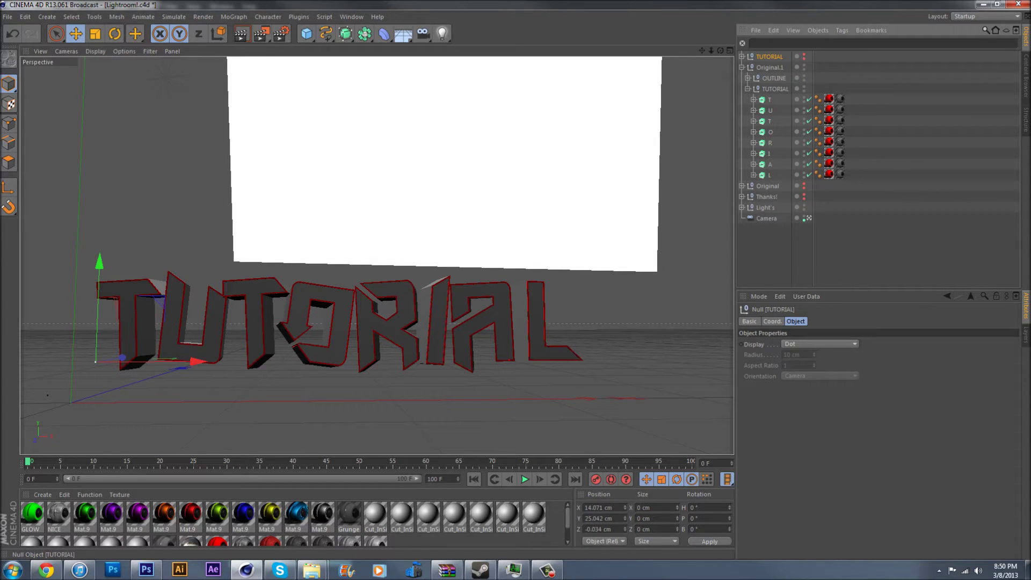
- Take both TUTORIAL groups and OUTLINE out of the Original.1 null and delete the empty null
left_click_drag(770, 56, 770, 68)
left_click(748, 89)
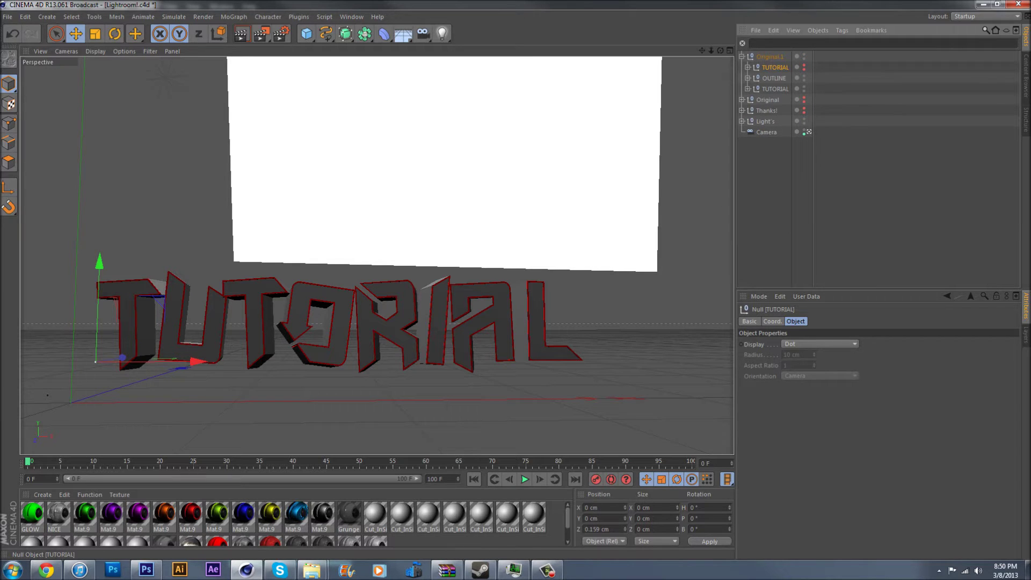
mouse_move(775, 68)
left_mouse_down()
mouse_move(774, 94)
mouse_move(770, 53)
mouse_move(775, 87)
mouse_move(771, 73)
left_mouse_up()
left_click(775, 79)
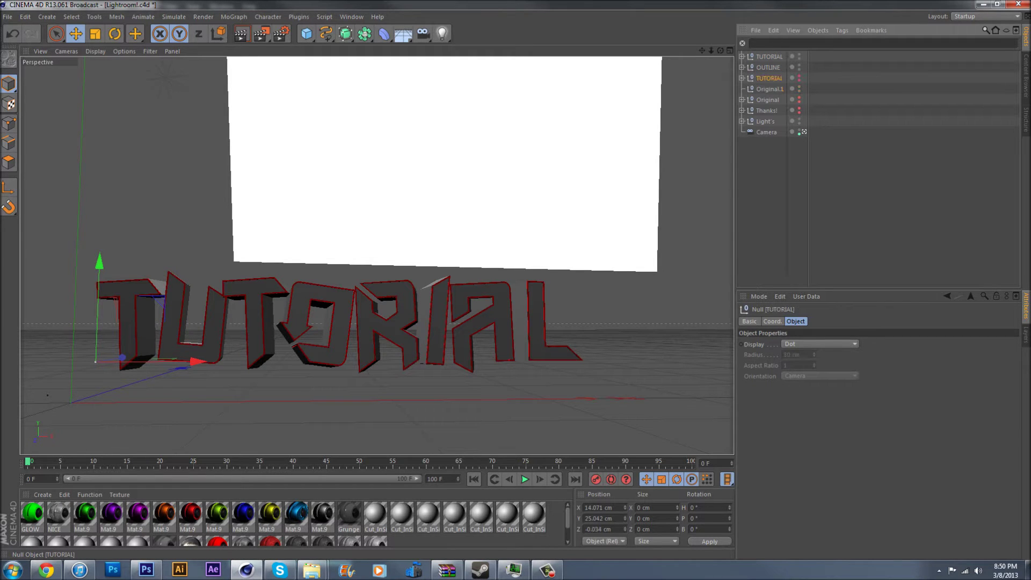
left_click(770, 89)
key("Delete")
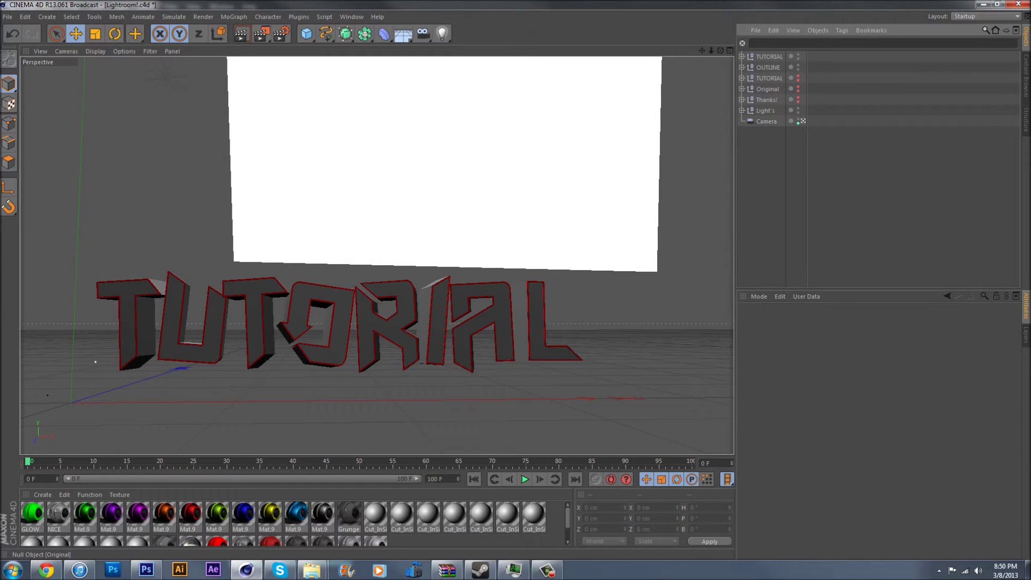
- Break the eight extruded letters in the TUTORIAL group into 85 pieces each with the Thrausi plugin
left_click(768, 68)
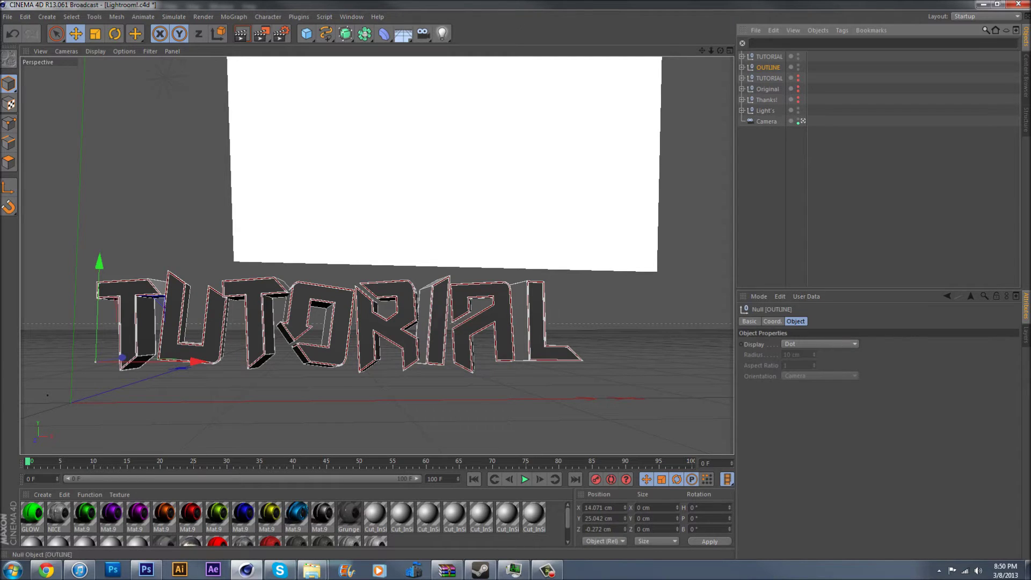
left_click(742, 56)
left_click(764, 68)
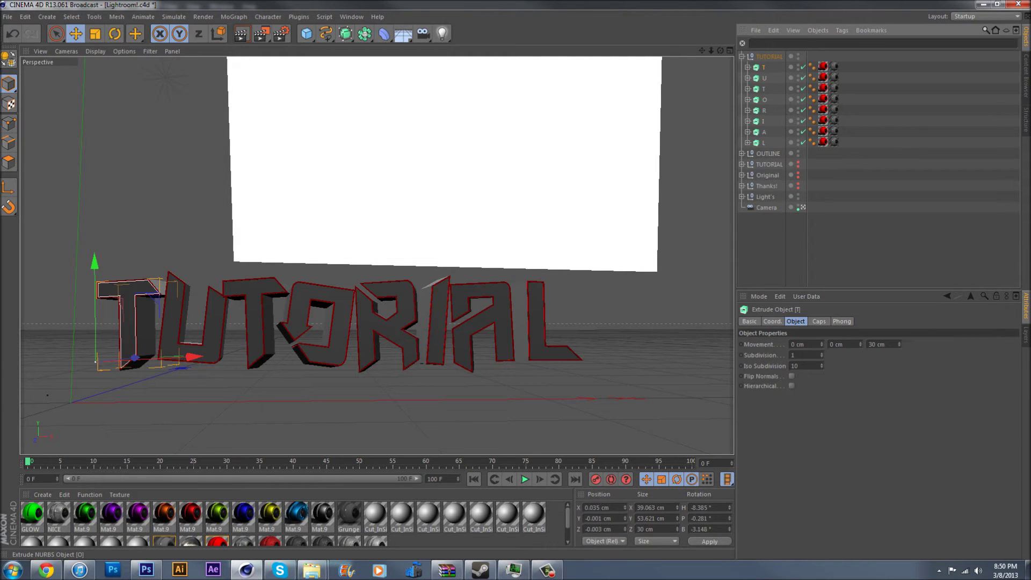
left_click(764, 143, "shift")
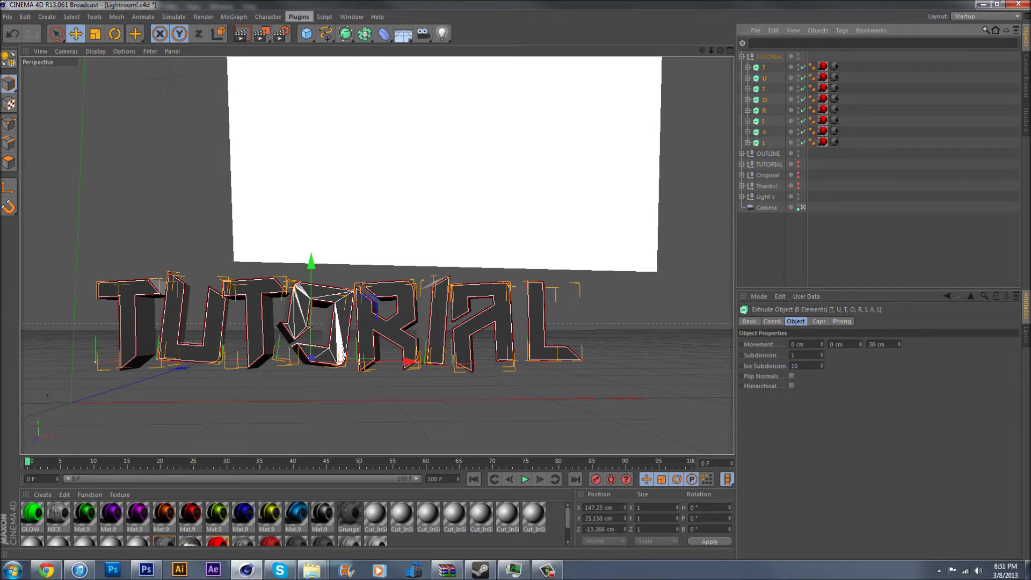
left_click(299, 17)
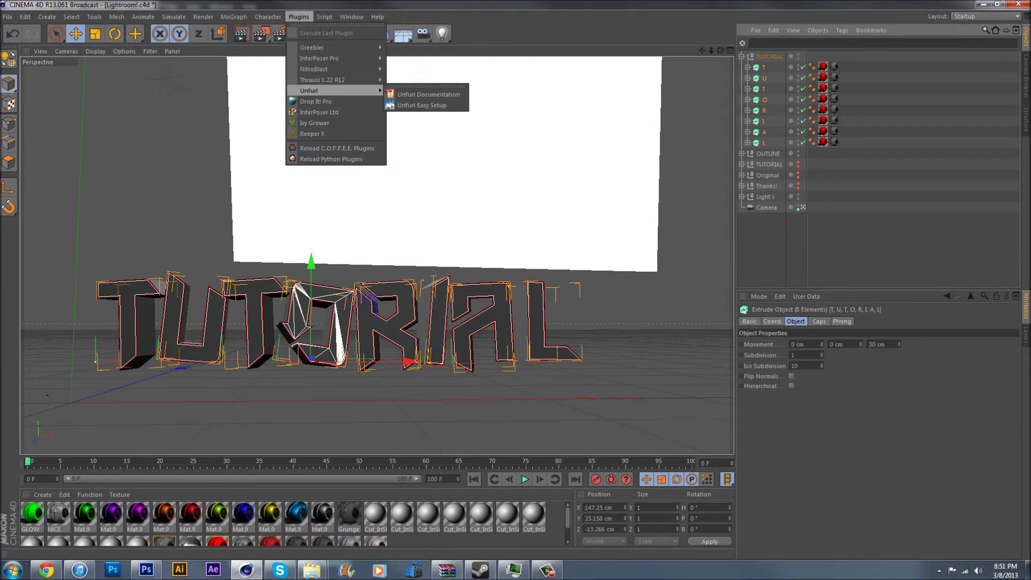
mouse_move(323, 79)
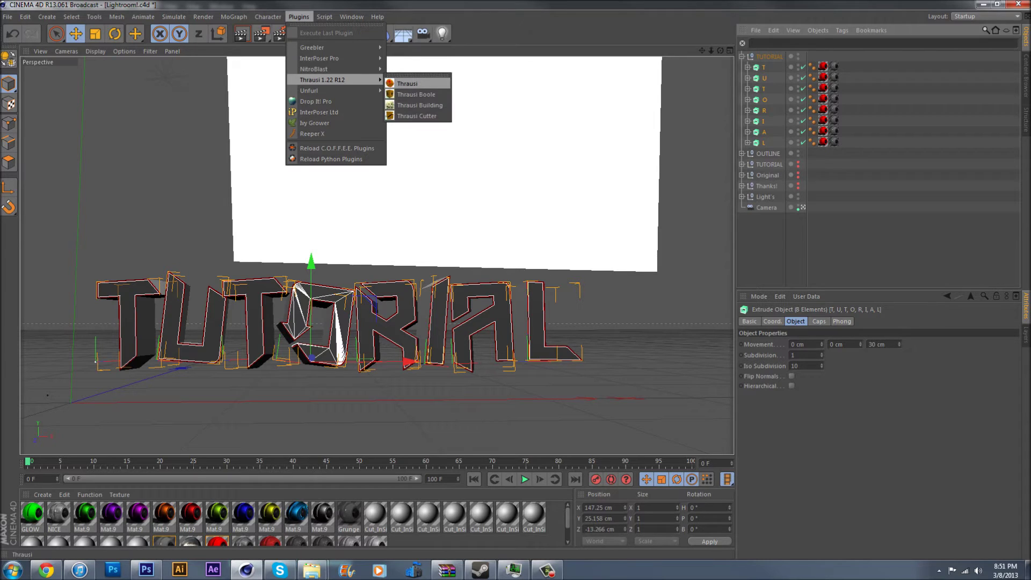
left_click(408, 83)
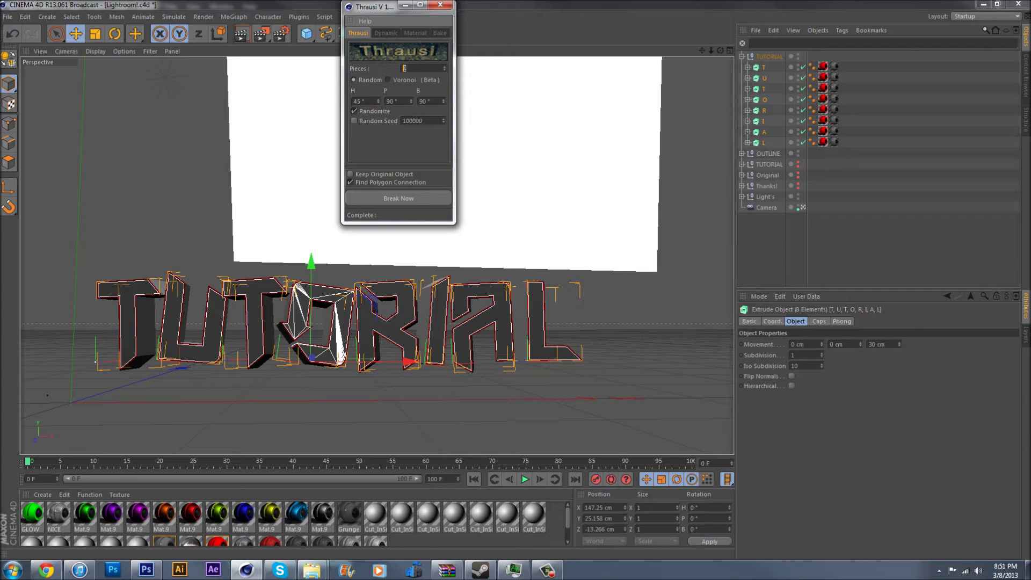
type("85")
left_click(397, 199)
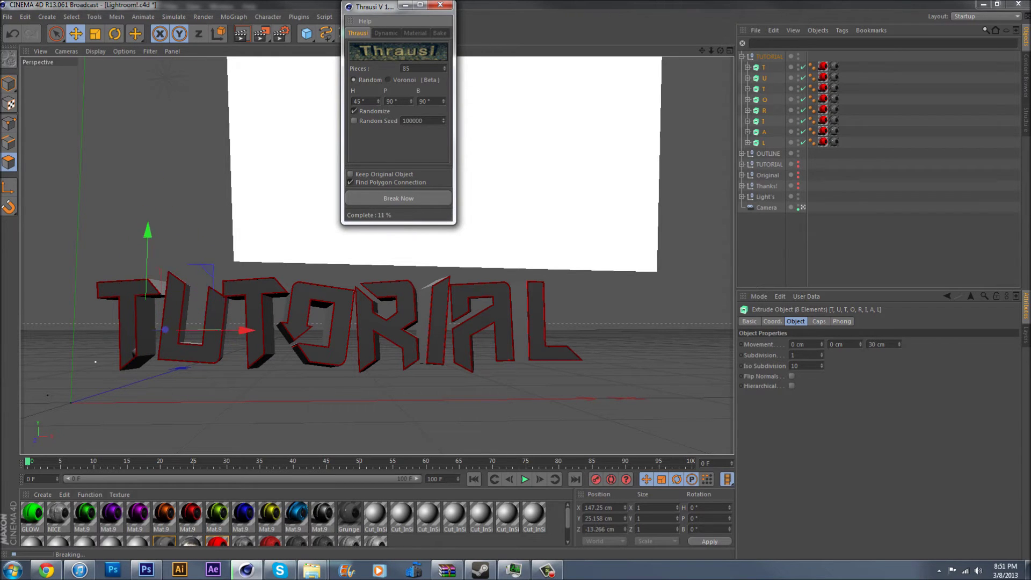
- Switch to Chrome and browse the carbonmade portfolio, looking through the banners in the Experimental project
left_click(47, 572)
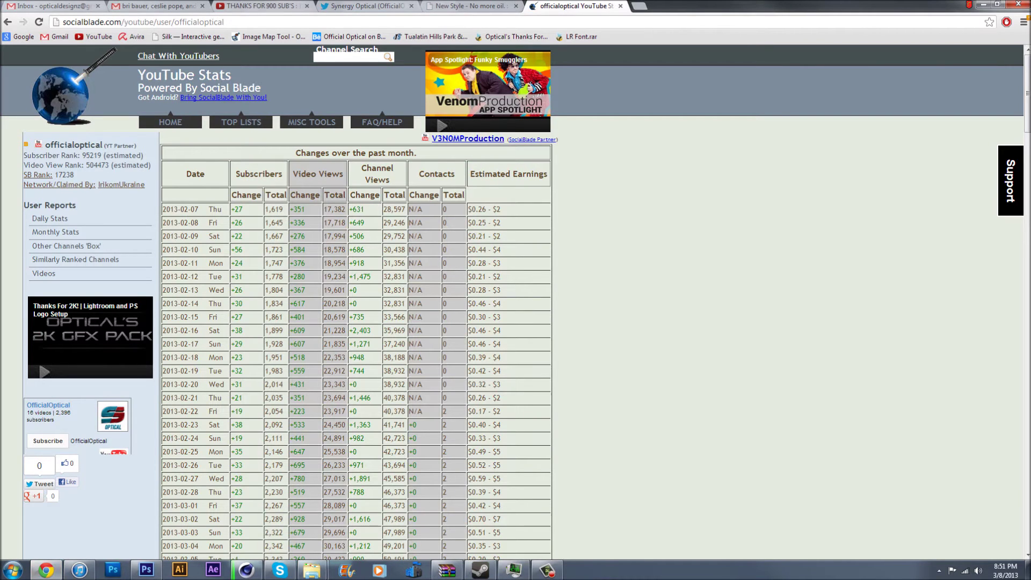
left_click(202, 6)
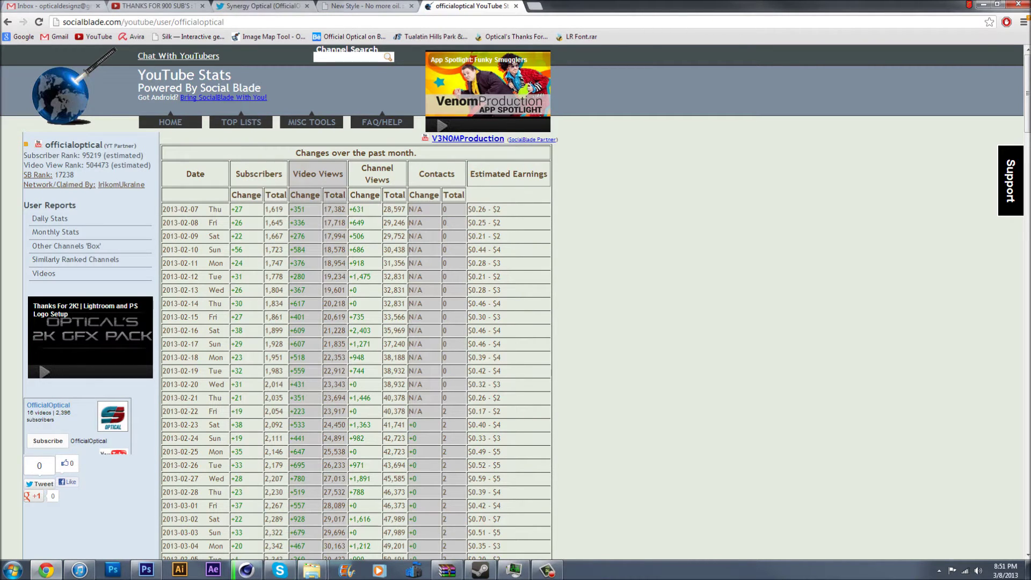
left_click(356, 6)
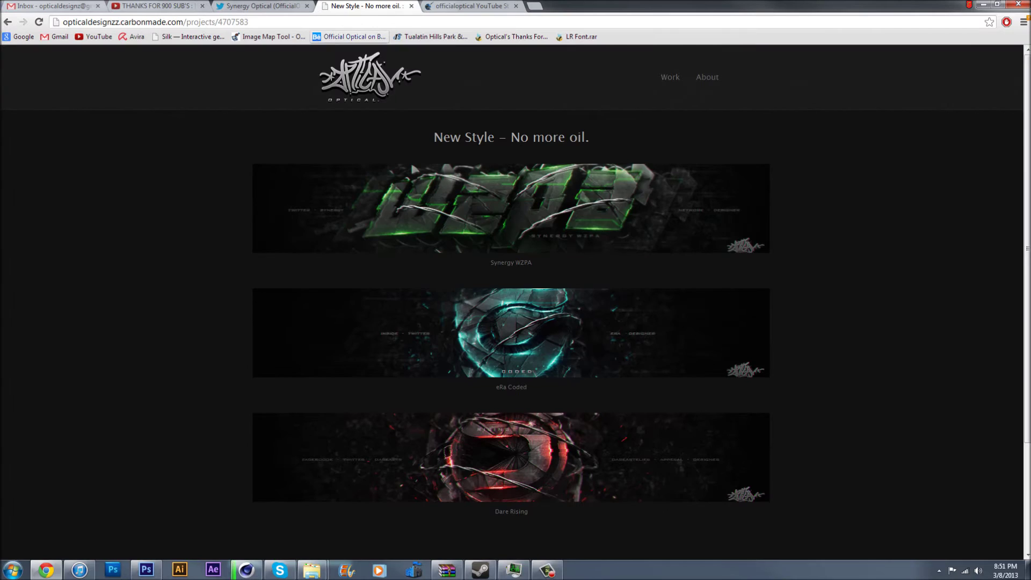
left_click(366, 78)
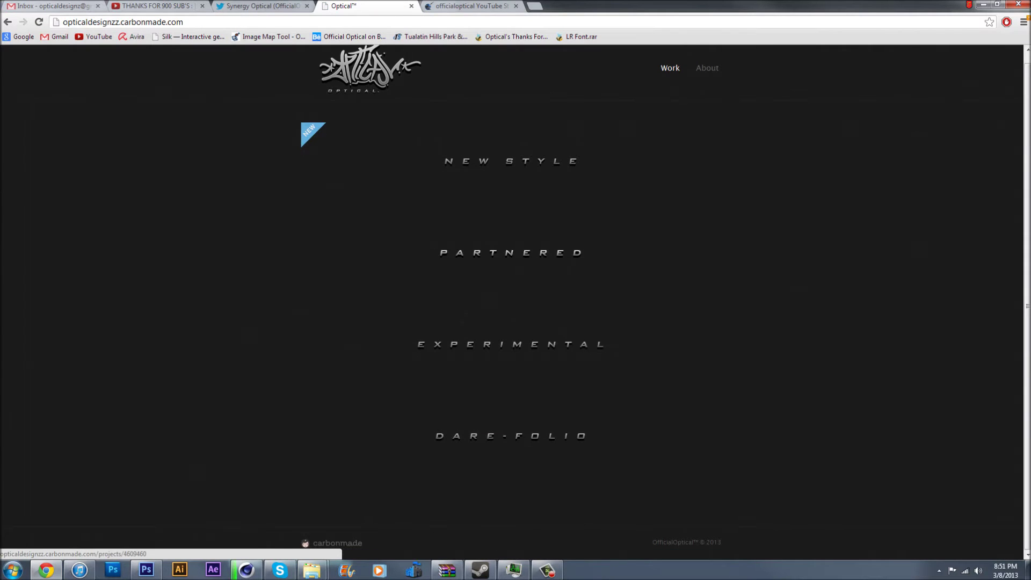
left_click(511, 252)
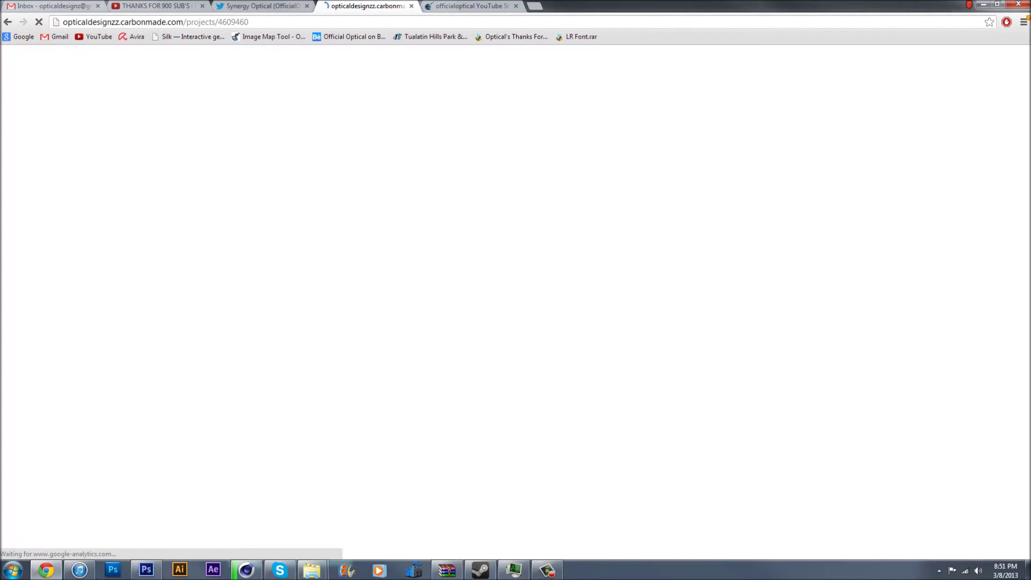
left_click(370, 77)
left_click(511, 354)
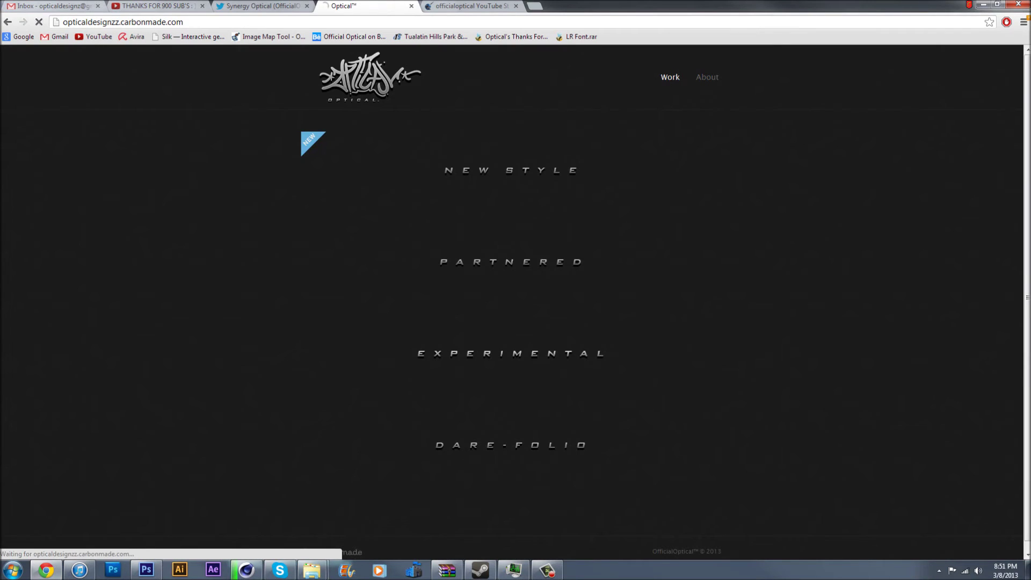
scroll(511, 301, "down", 10)
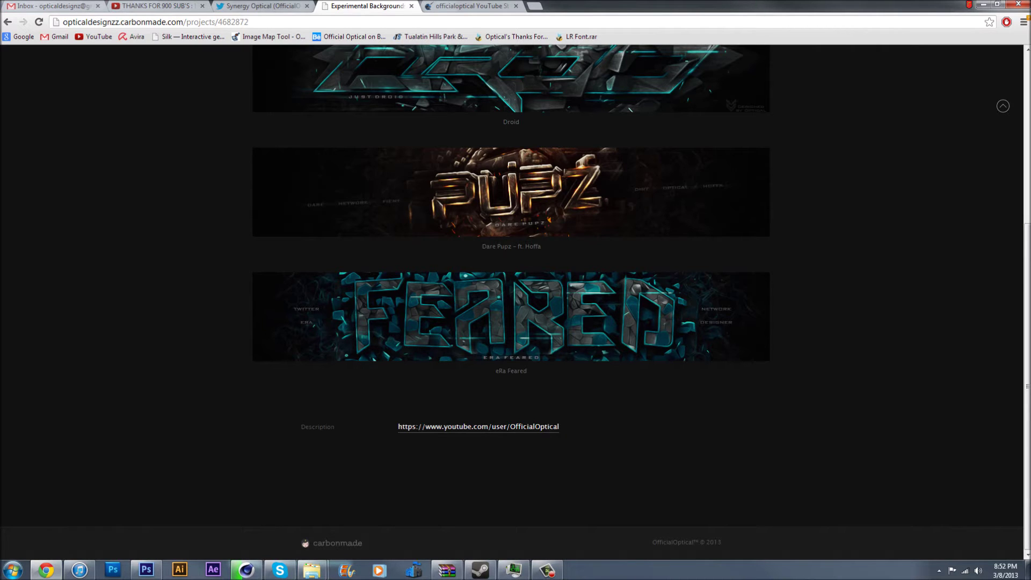
scroll(512, 242, "up", 3)
scroll(512, 242, "down", 3)
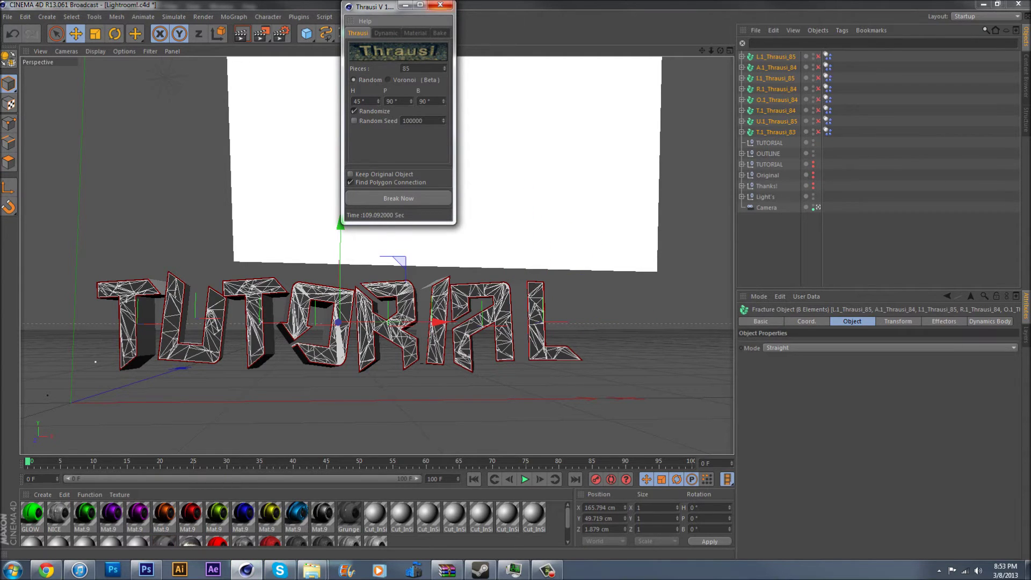
- Return to Cinema 4D, close the Thrausi window and add a MoGraph Random effector to the letter L fracture object
left_click(440, 4)
left_click(776, 57)
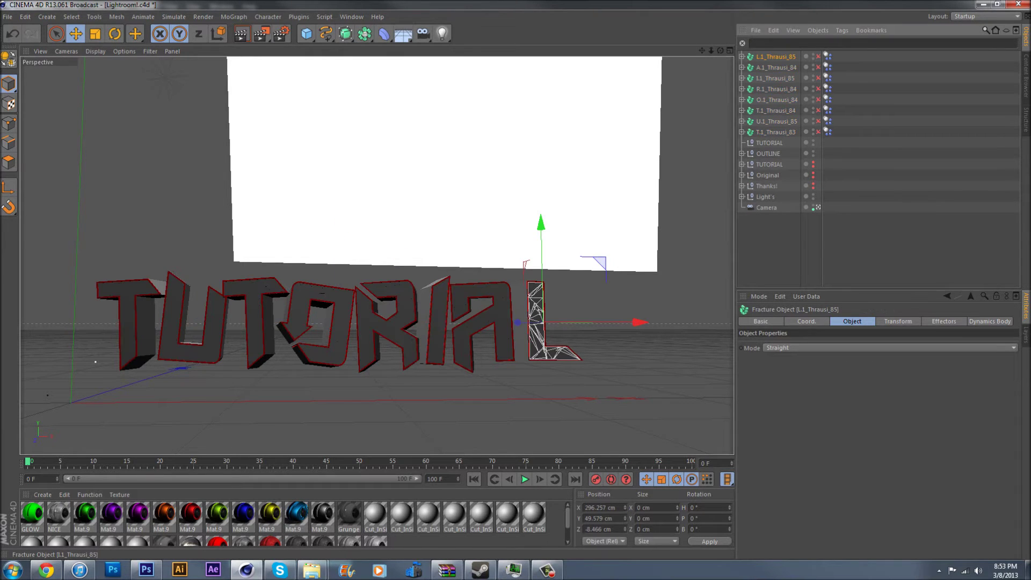
left_click(777, 121)
left_click(777, 89)
left_click(776, 57)
left_click(819, 57)
left_click(819, 132)
left_click(818, 57)
left_click(203, 16)
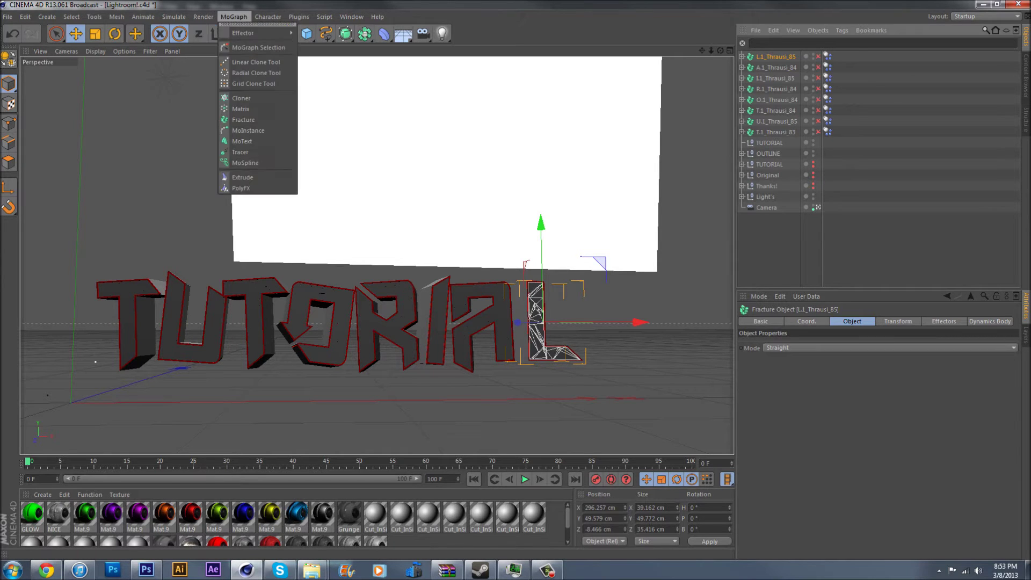
mouse_move(252, 33)
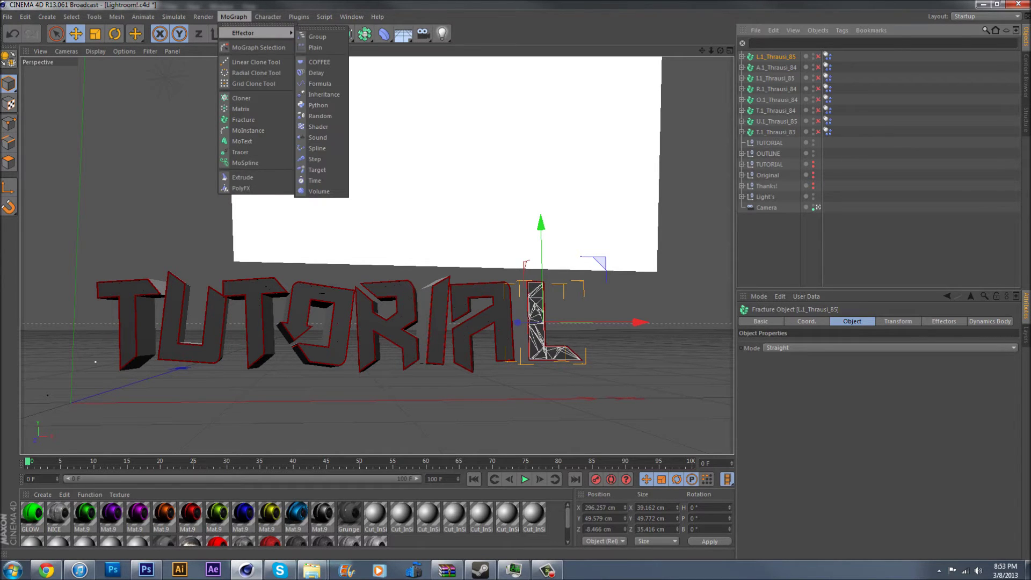
left_click(321, 115)
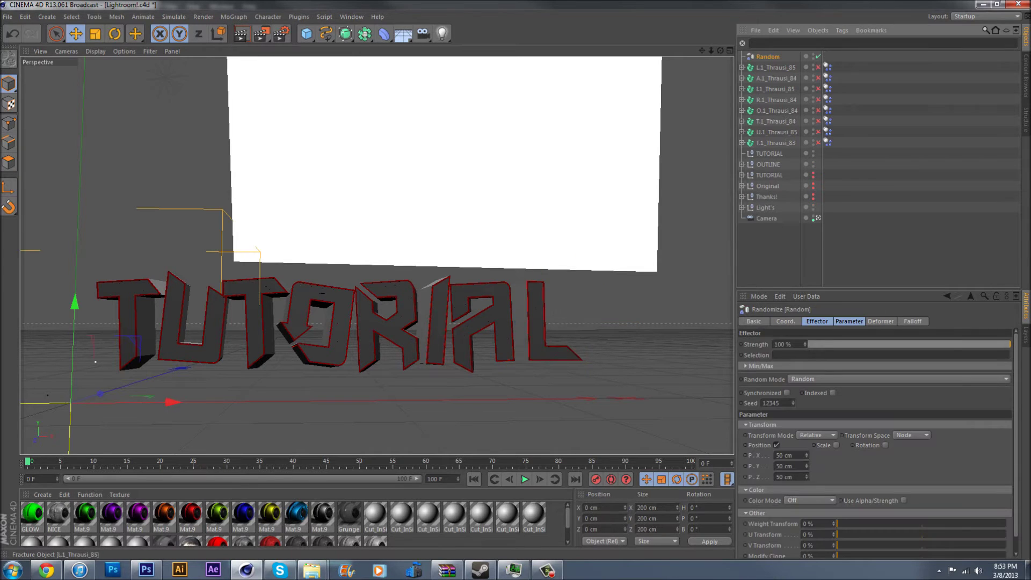
- Enable all eight Thrausi fracture objects to preview the Random effector, and disable them again
left_click(818, 131)
left_click(818, 142)
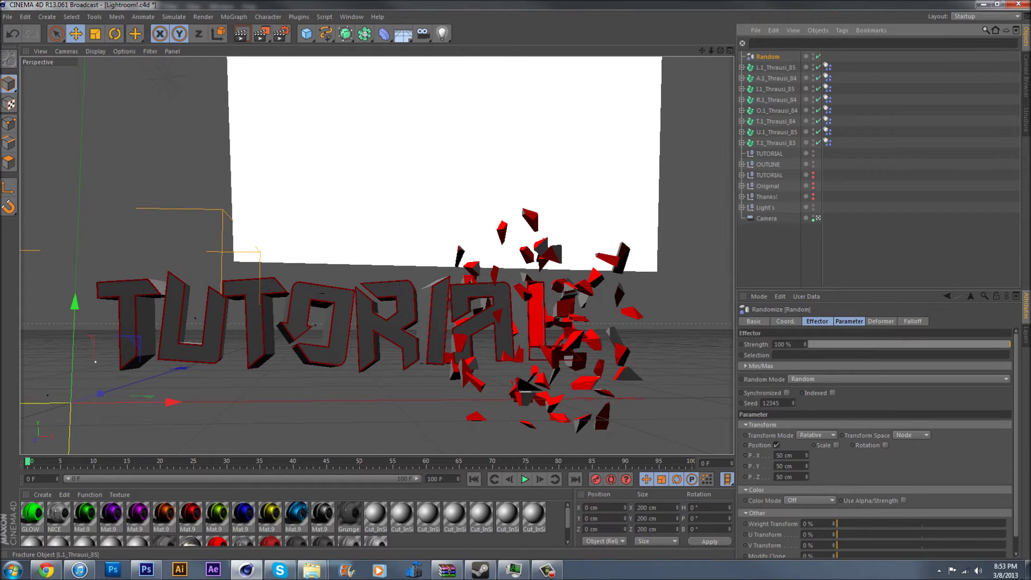
left_click_drag(817, 67, 818, 142)
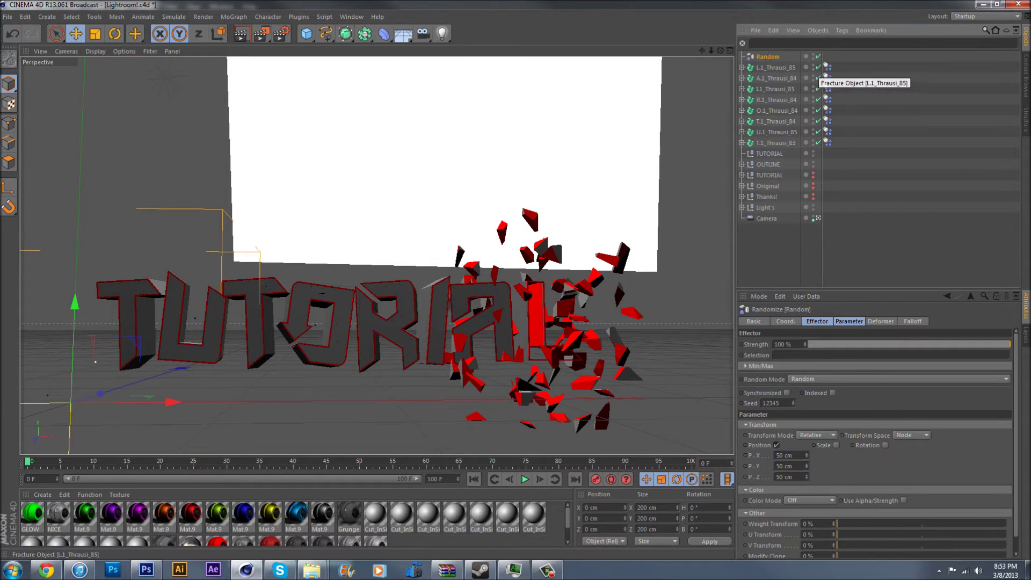
- Duplicate the eight Thrausi fracture objects and group the copies under a new null
left_click(776, 67)
left_click(776, 143, "shift")
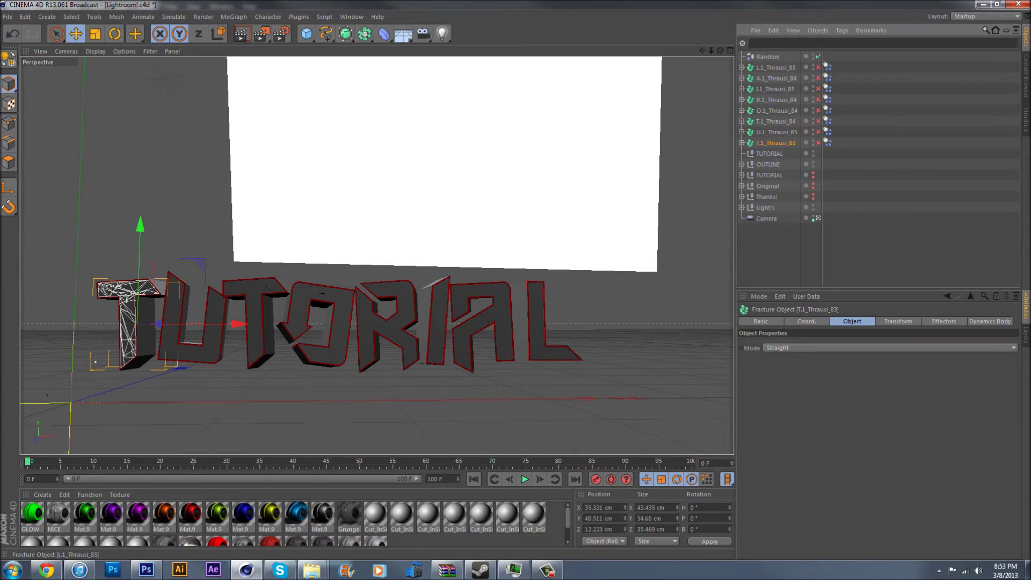
key("ctrl+v")
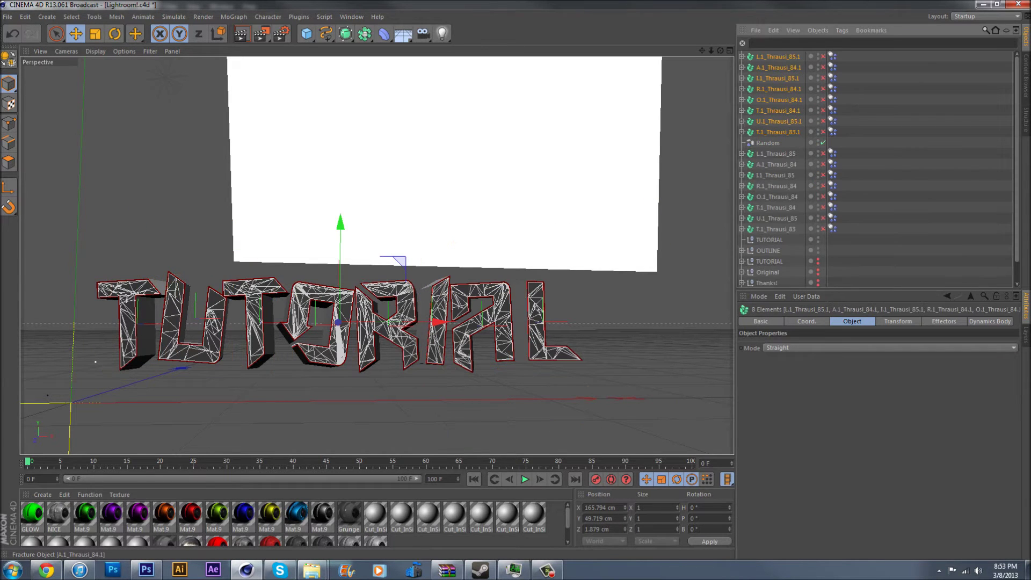
key("alt+g")
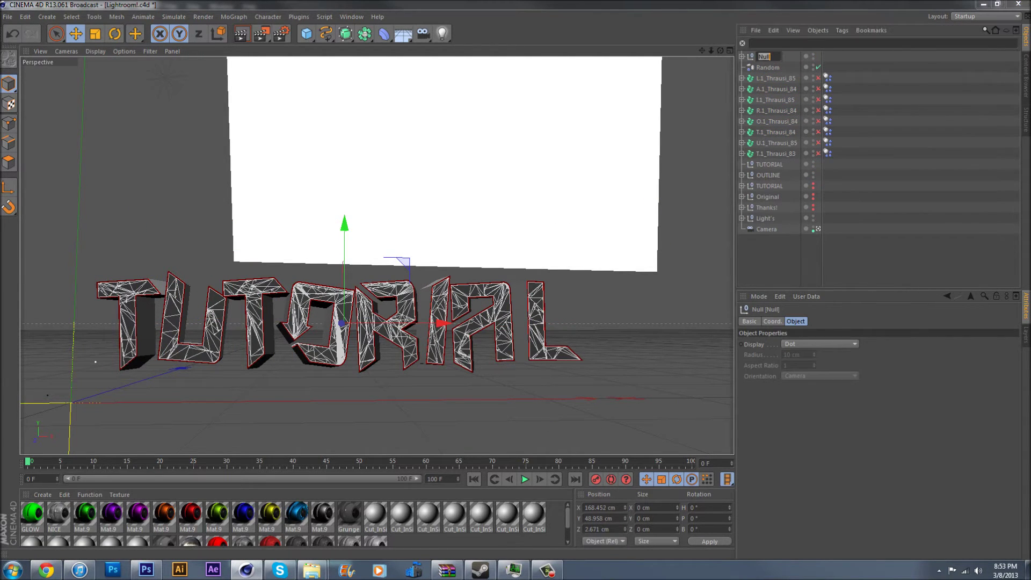
- Name the null holding the copied fracture objects Main, and toggle its visibility off and on
type("Main")
key("Return")
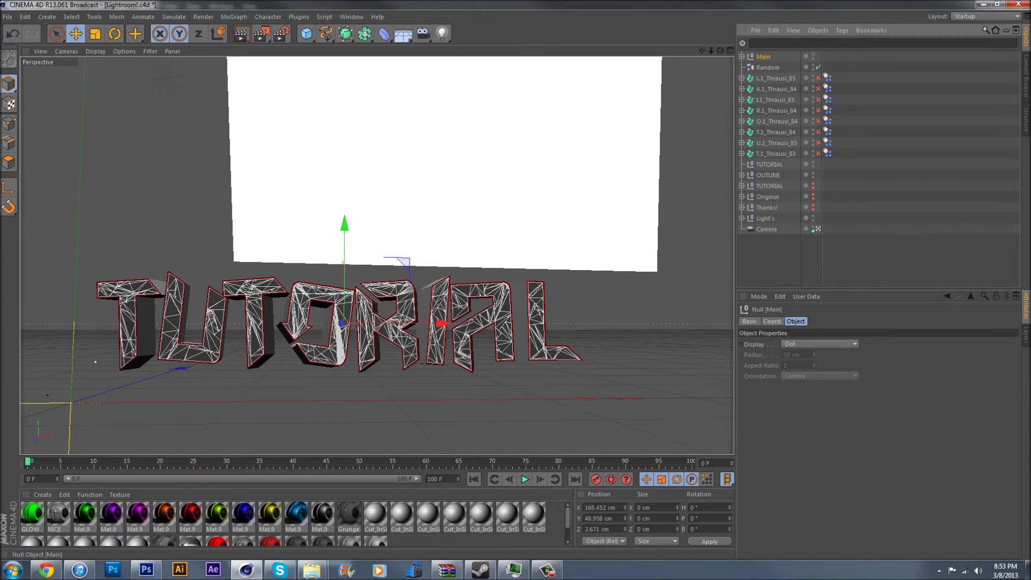
double_click(813, 54)
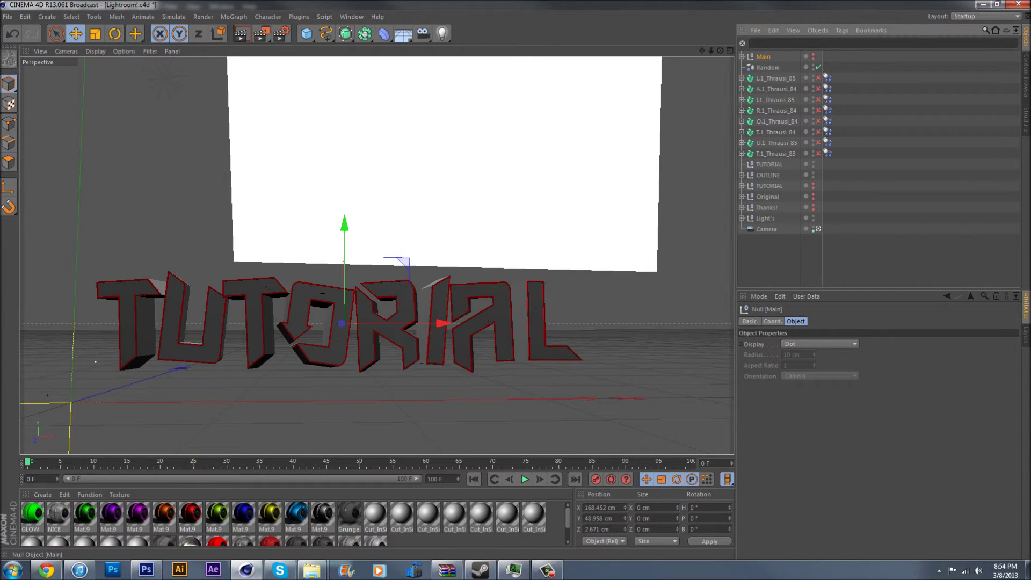
left_click(813, 54, "alt")
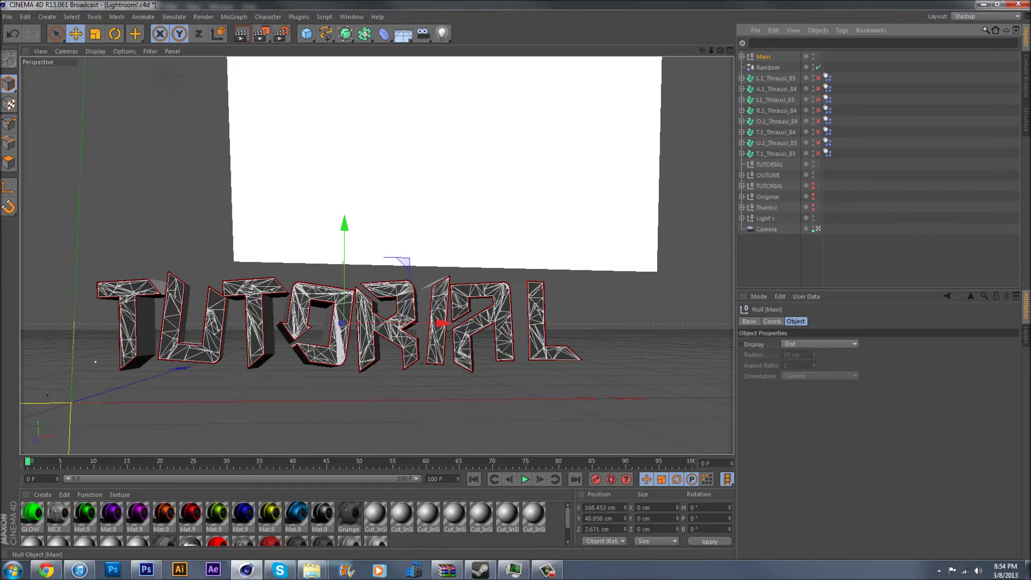
- Group the Random effector and the original fracture objects under a new null, and enable all eight fractures
left_click(768, 68)
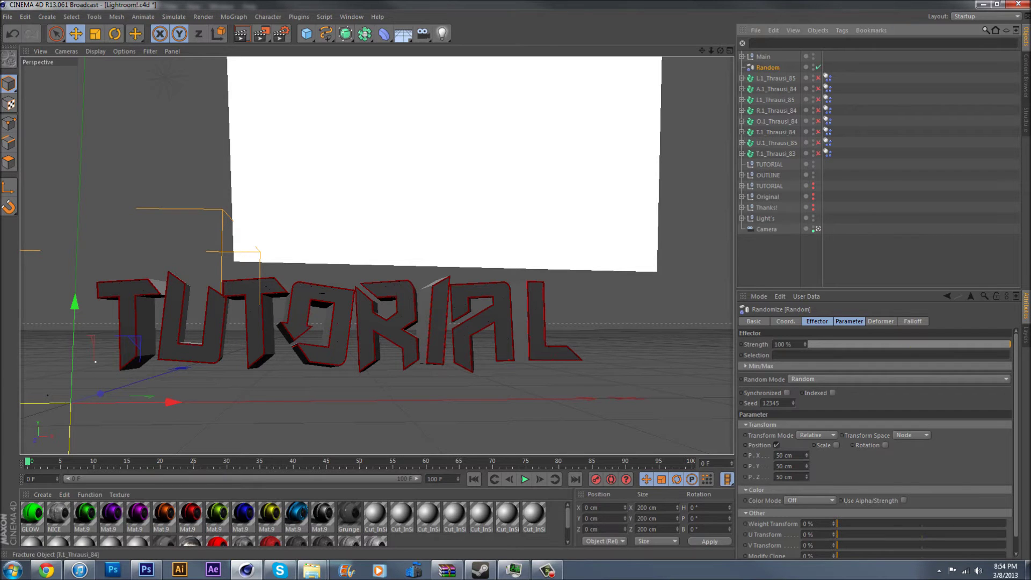
left_click(776, 154, "shift")
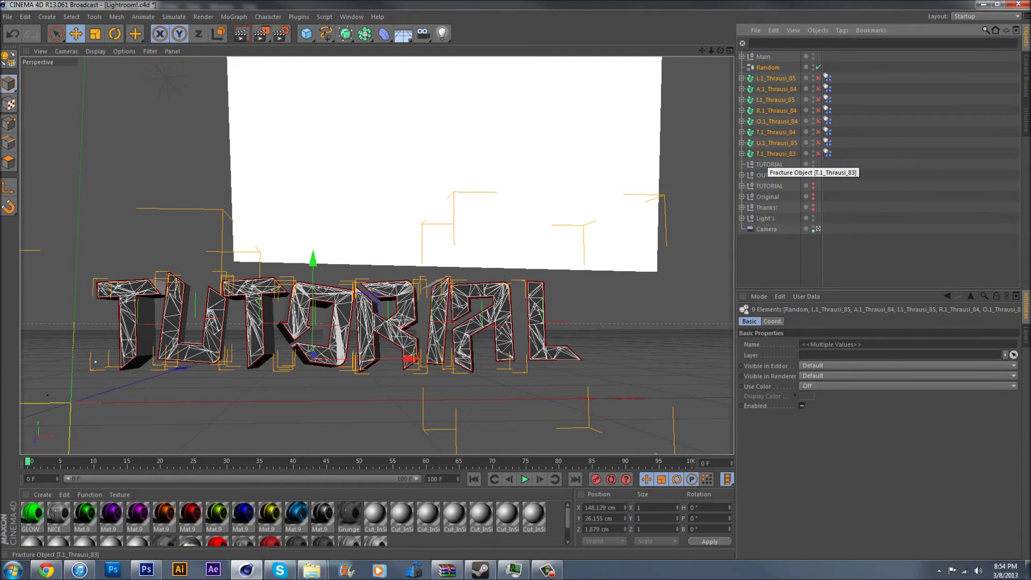
key("alt+g")
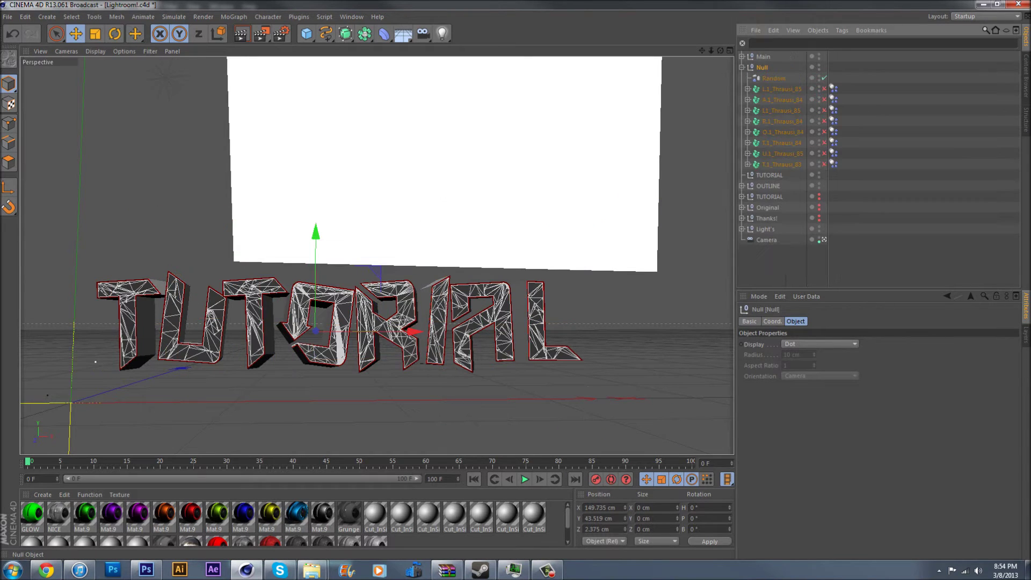
left_click(773, 78)
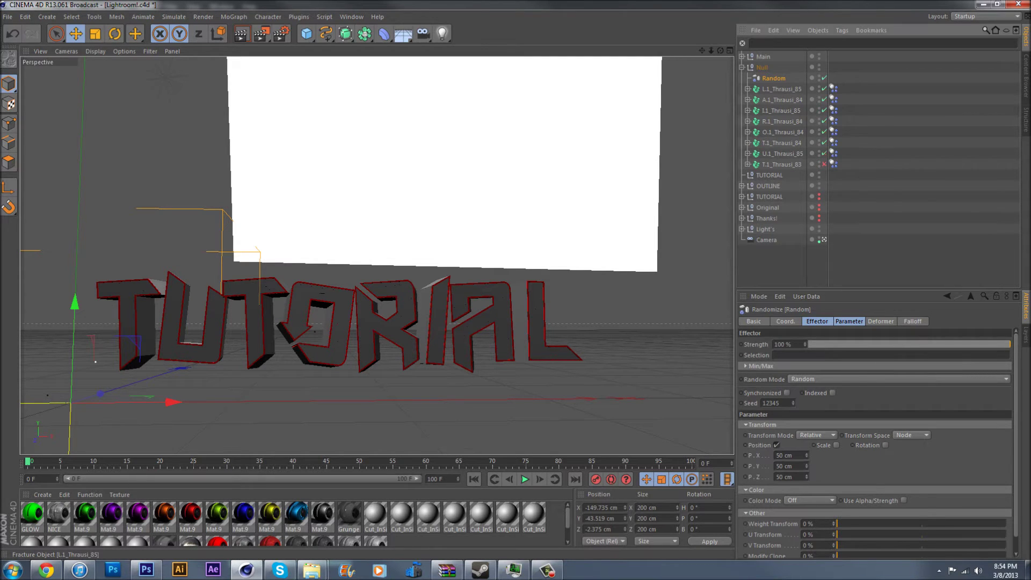
left_click_drag(774, 78, 782, 89)
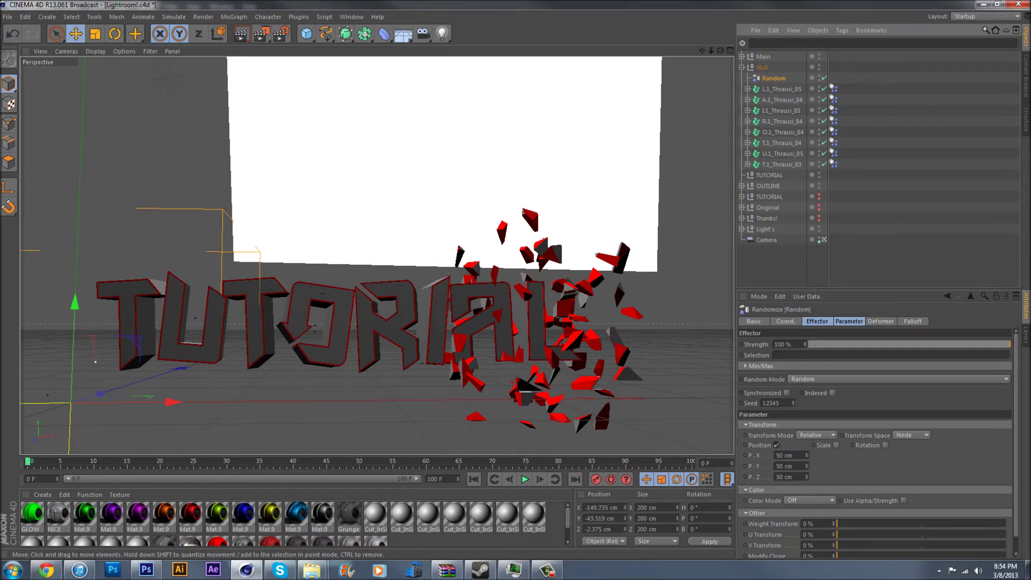
- Assign the Random effector to the letter A fracture object
left_click(782, 100)
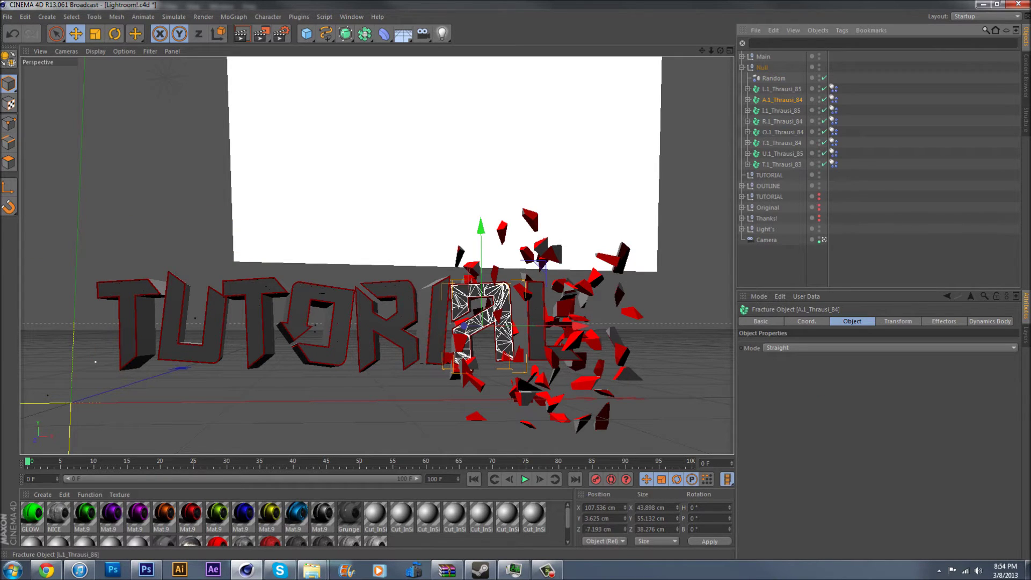
left_click(944, 321)
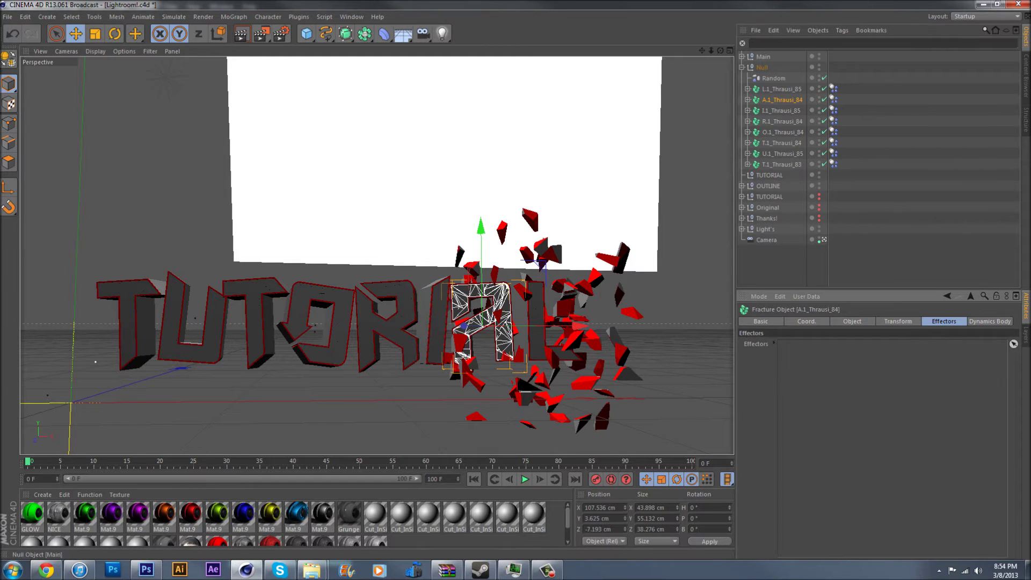
left_click_drag(773, 79, 792, 348)
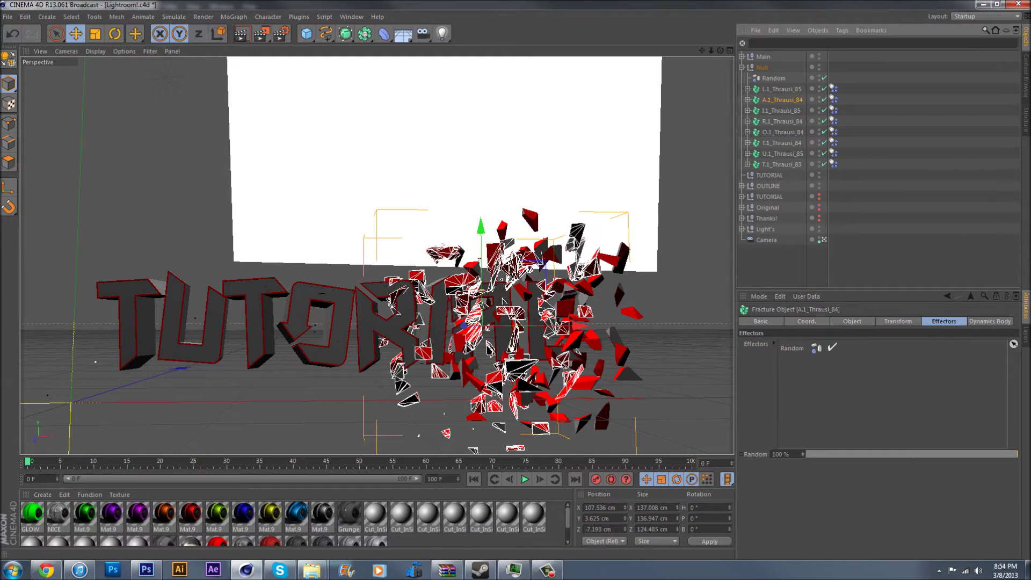
- Assign the Random effector to the letter I, R and O fracture objects
left_click(782, 111)
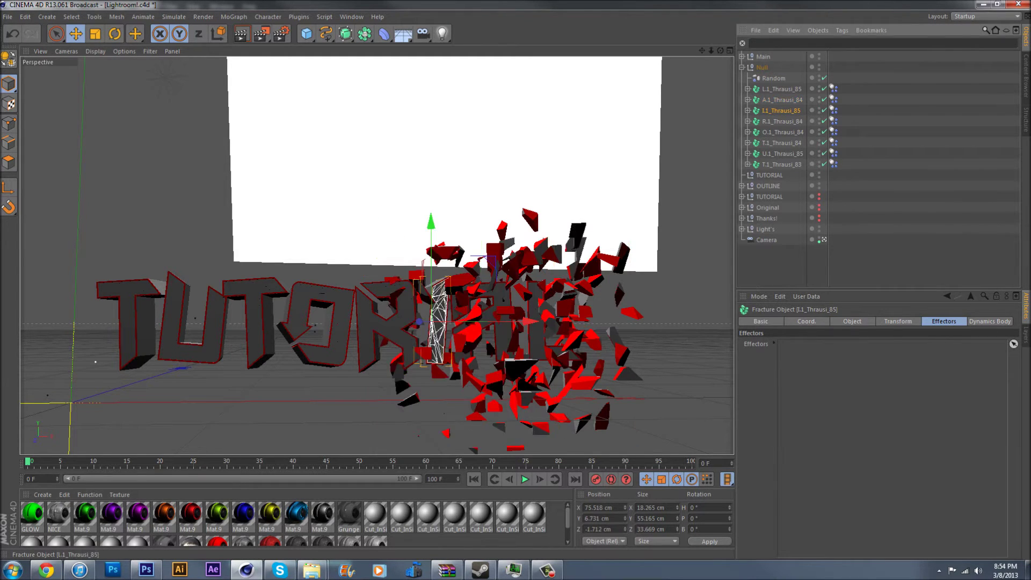
left_click_drag(773, 78, 790, 347)
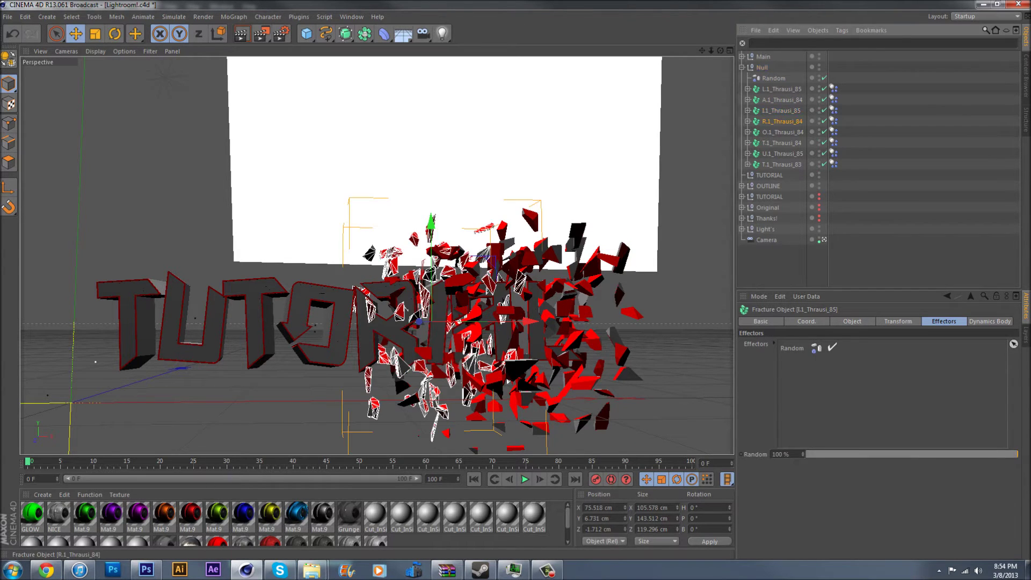
left_click(782, 121)
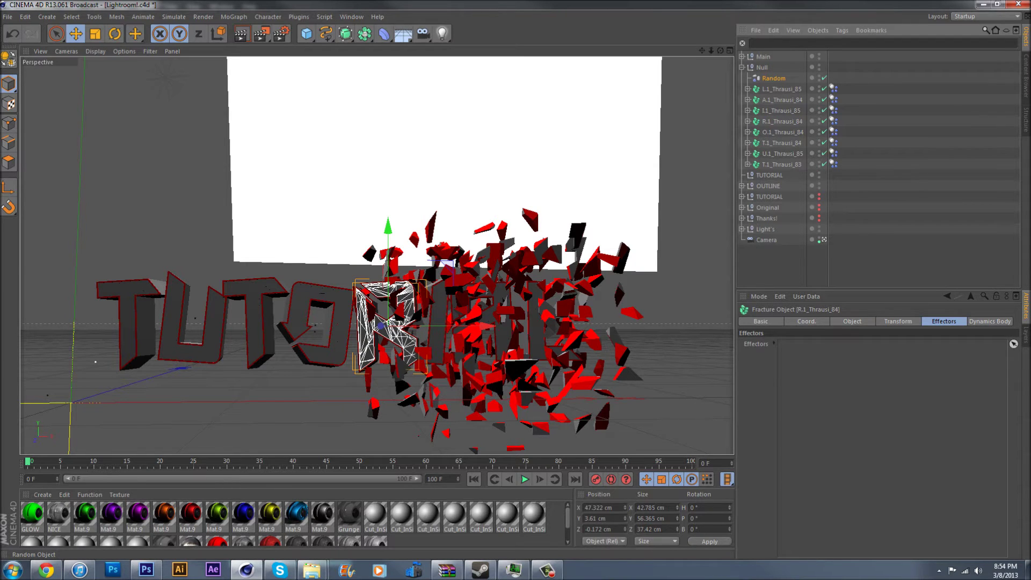
left_click_drag(774, 78, 789, 347)
left_click(782, 132)
left_click_drag(774, 79, 789, 347)
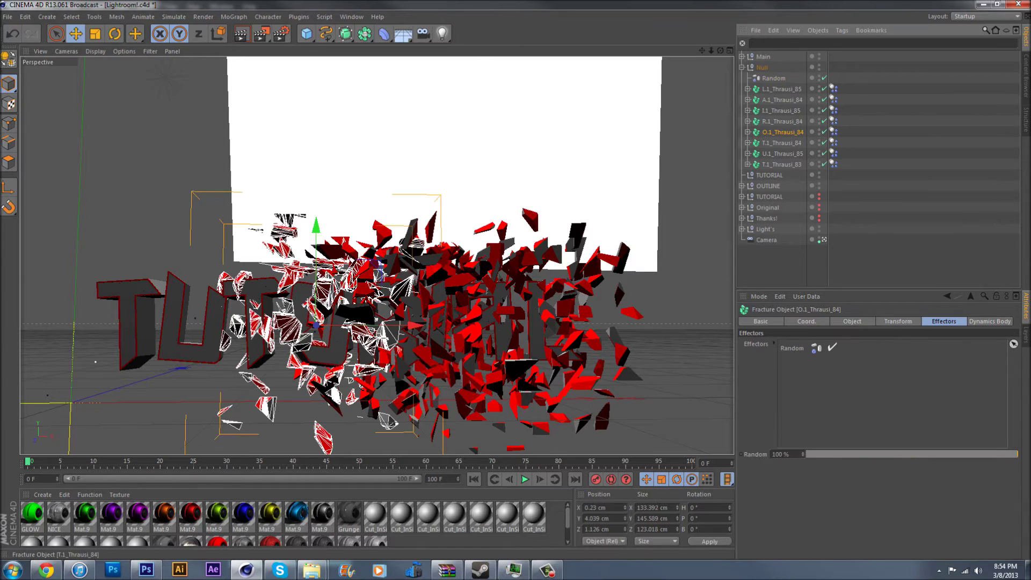
- Assign the Random effector to the fracture objects of the first three letters, T, U and T
left_click(781, 142)
left_click_drag(774, 79, 789, 347)
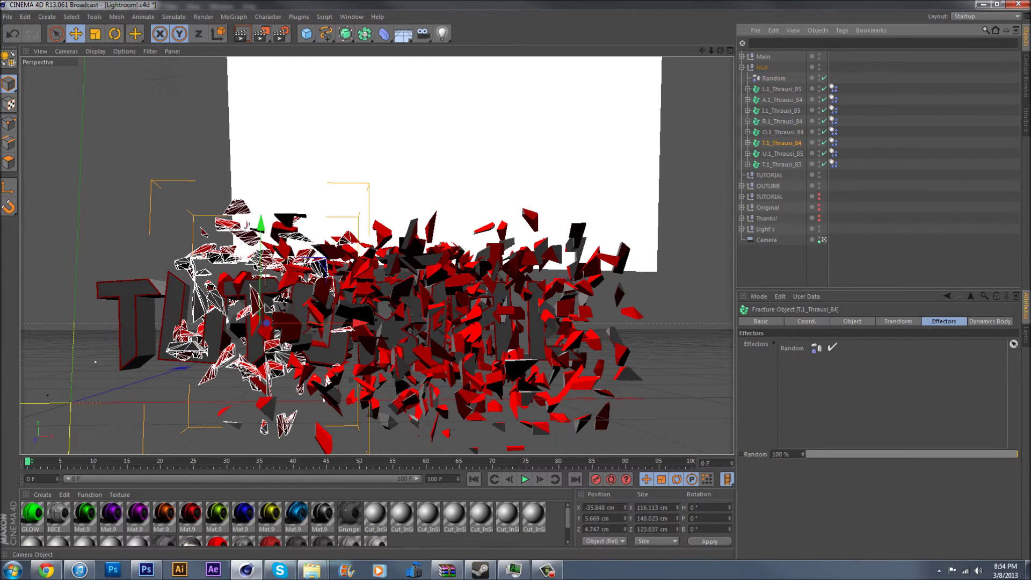
left_click(782, 153)
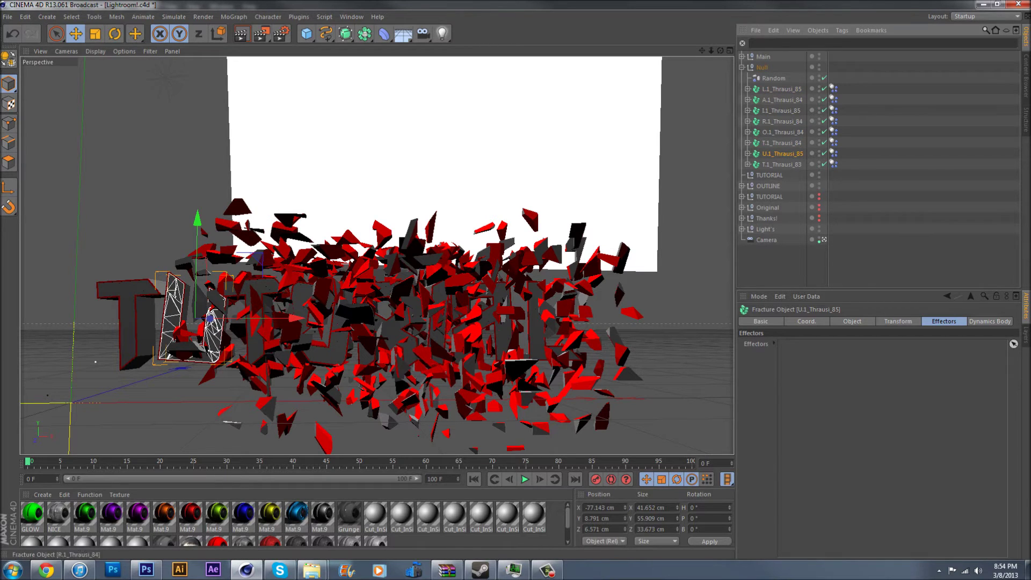
left_click_drag(774, 78, 790, 347)
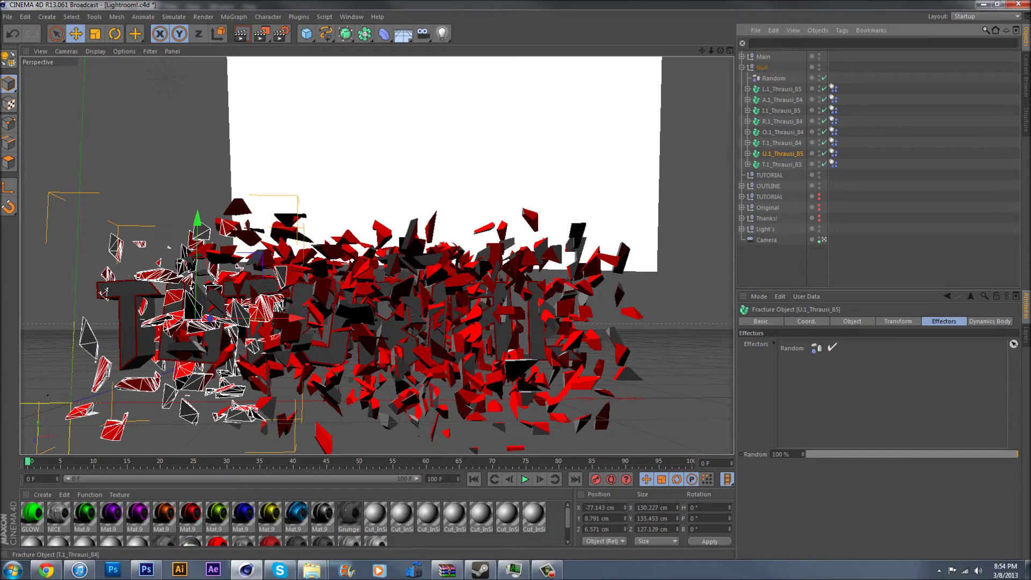
left_click(782, 164)
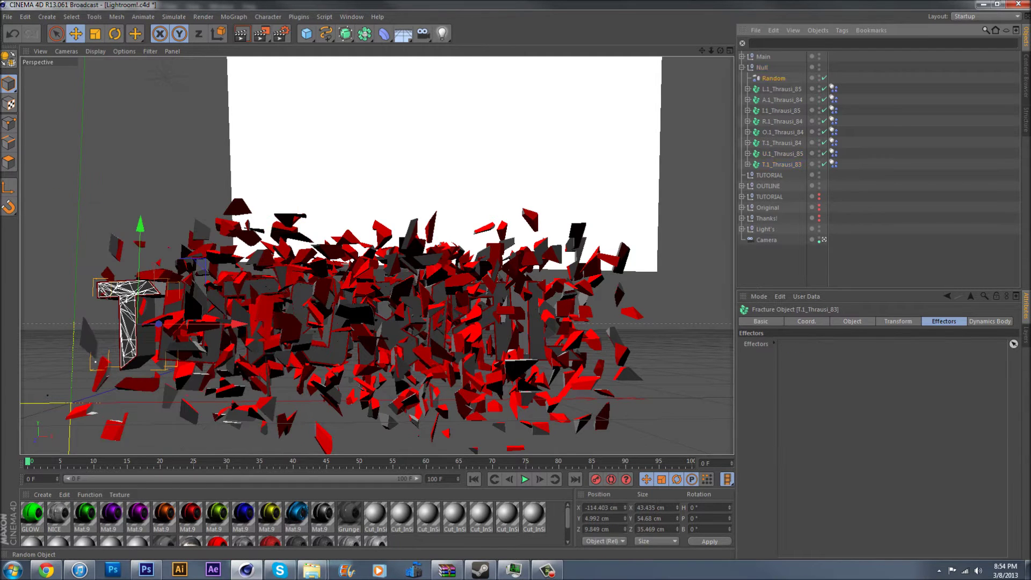
left_click_drag(774, 78, 791, 348)
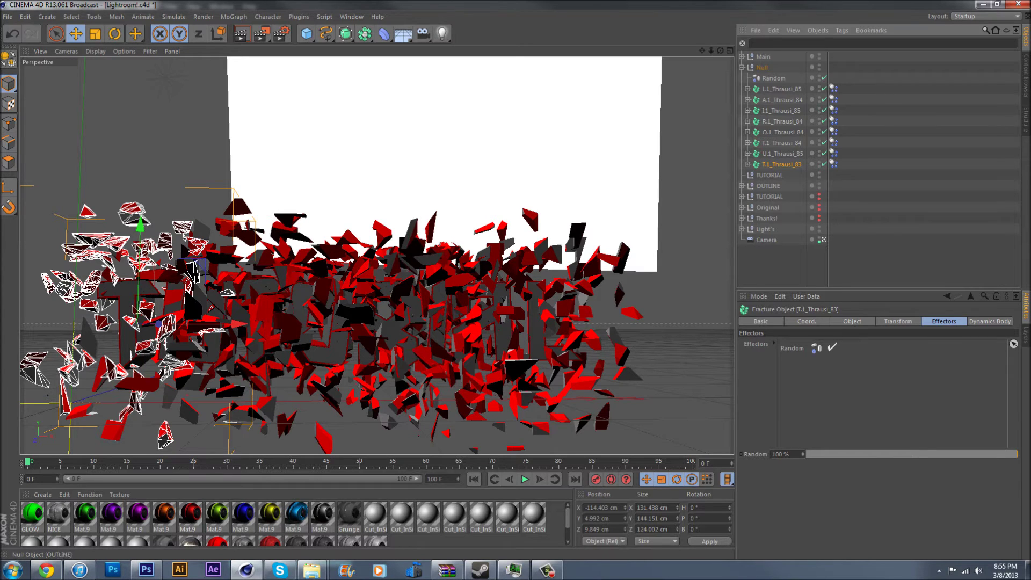
- Expand all eight fracture objects under the Random effector's null and delete every tag on them and their pieces
left_click(747, 164)
left_click(747, 153)
left_click(748, 143)
left_click(748, 132)
left_click(748, 121)
left_click(748, 111)
left_click(748, 99)
left_click(748, 89)
left_click(833, 89)
scroll(877, 145, "down", 17)
scroll(877, 145, "down", 10)
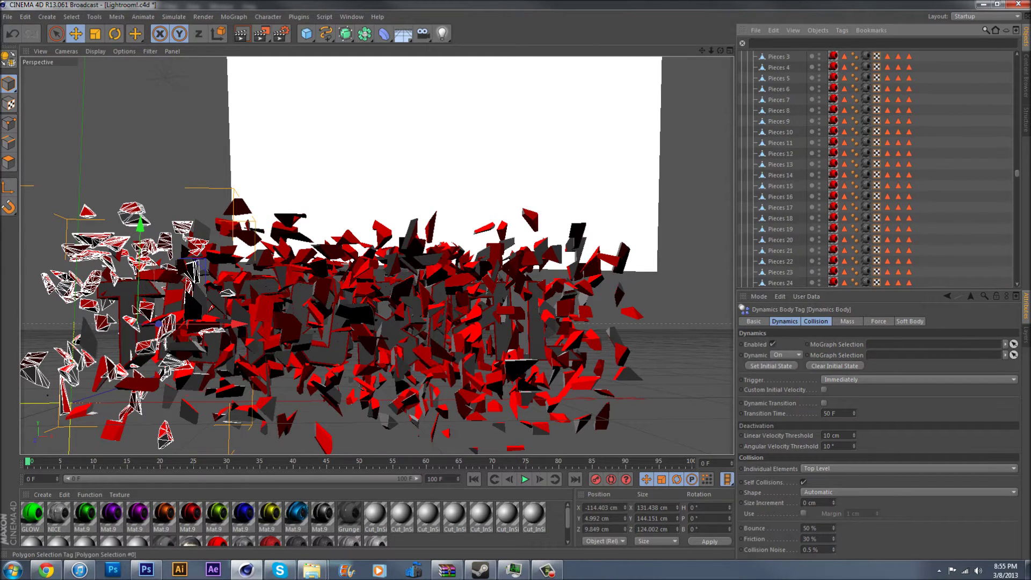
scroll(876, 166, "down", 8)
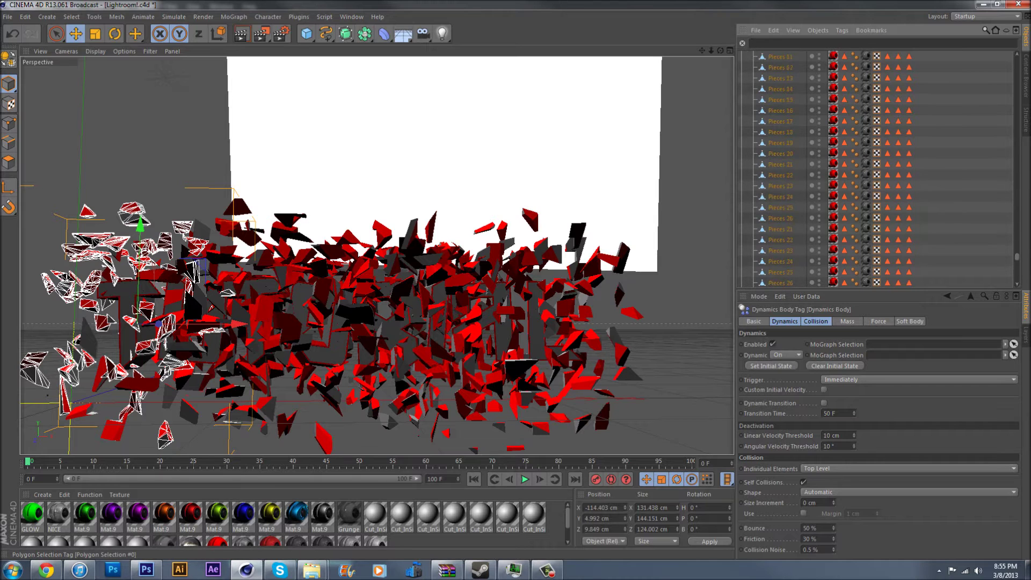
left_click(909, 207, "shift")
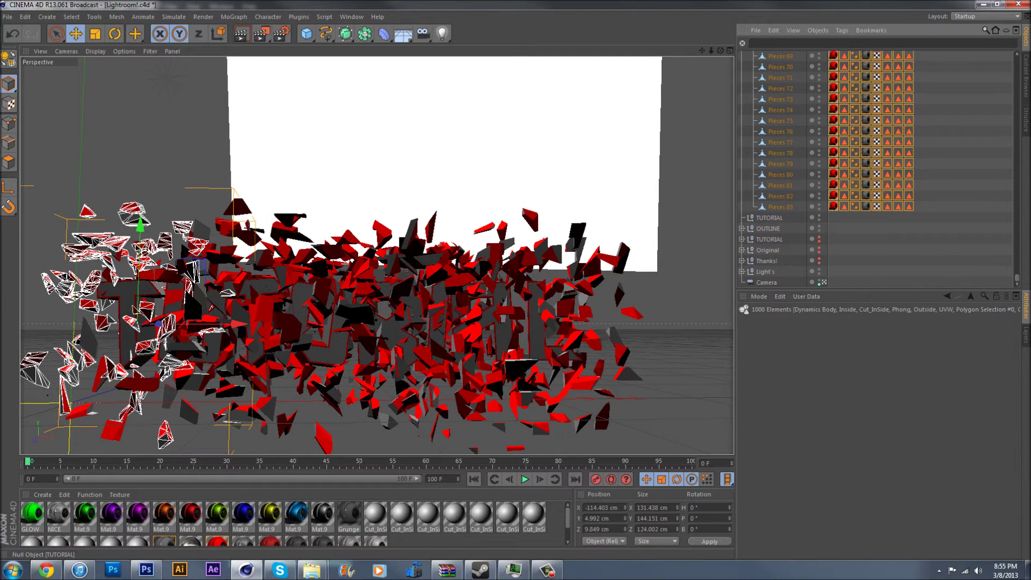
key("Delete")
- Collapse the piece hierarchies of all eight fracture objects, from the letter L to the first T
scroll(909, 207, "up", 15)
scroll(877, 167, "up", 12)
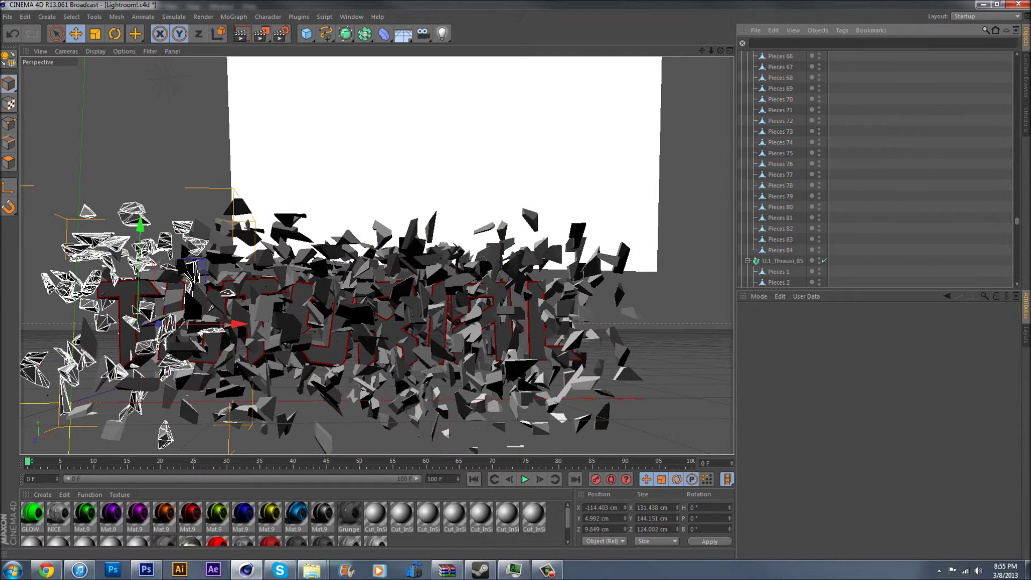
scroll(876, 167, "up", 10)
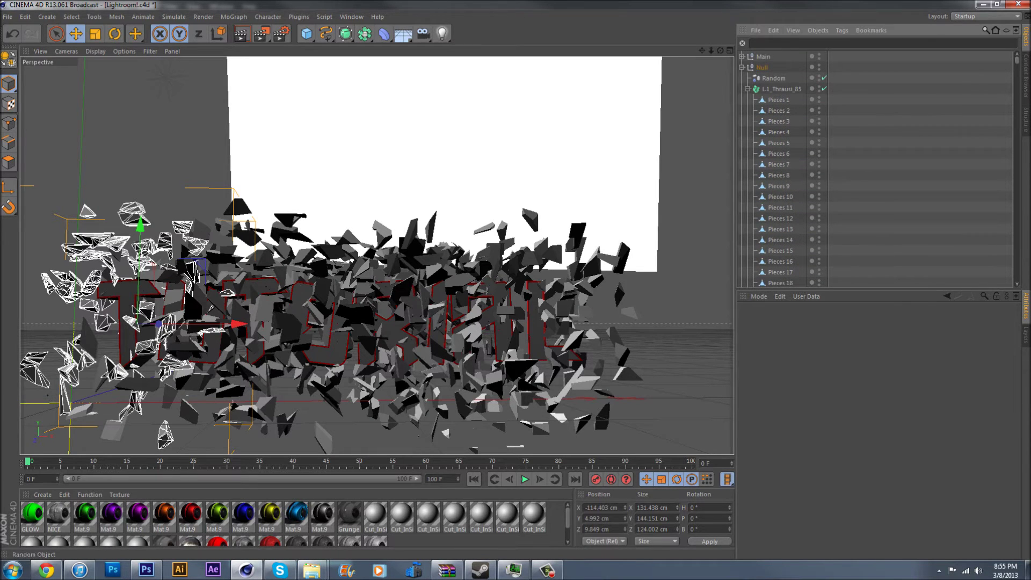
left_click(748, 89)
left_click(747, 100)
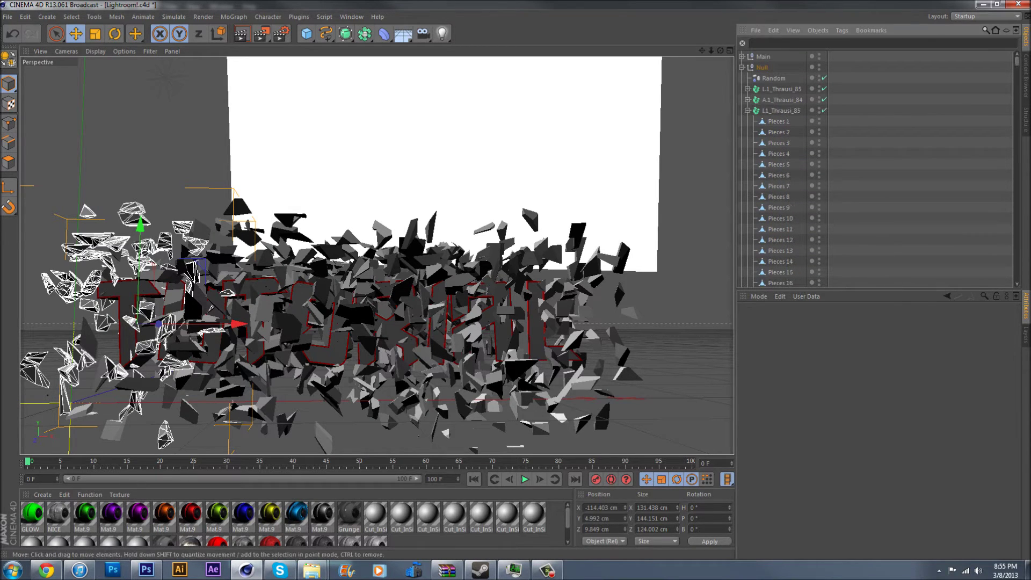
left_click(747, 110)
left_click(748, 122)
left_click(748, 132)
left_click(747, 143)
left_click(748, 153)
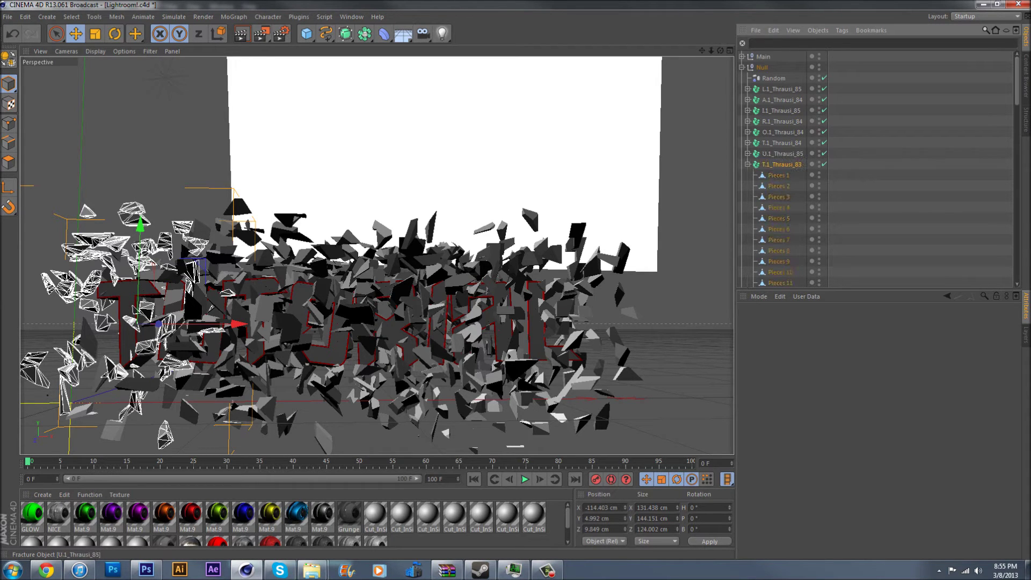
left_click(748, 165)
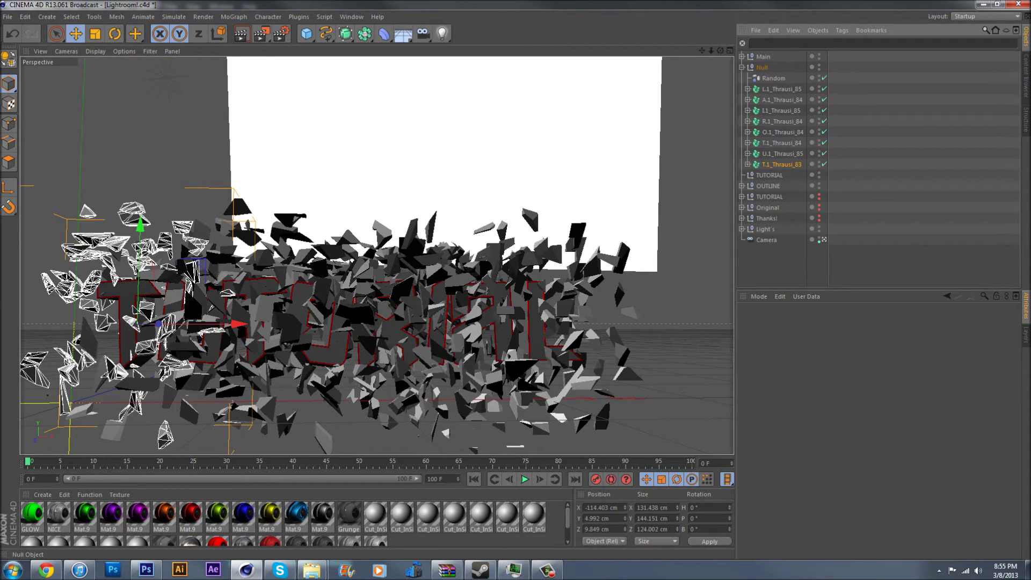
- Apply the red GLOW material to each of the eight fracture objects in the null
left_click(762, 67)
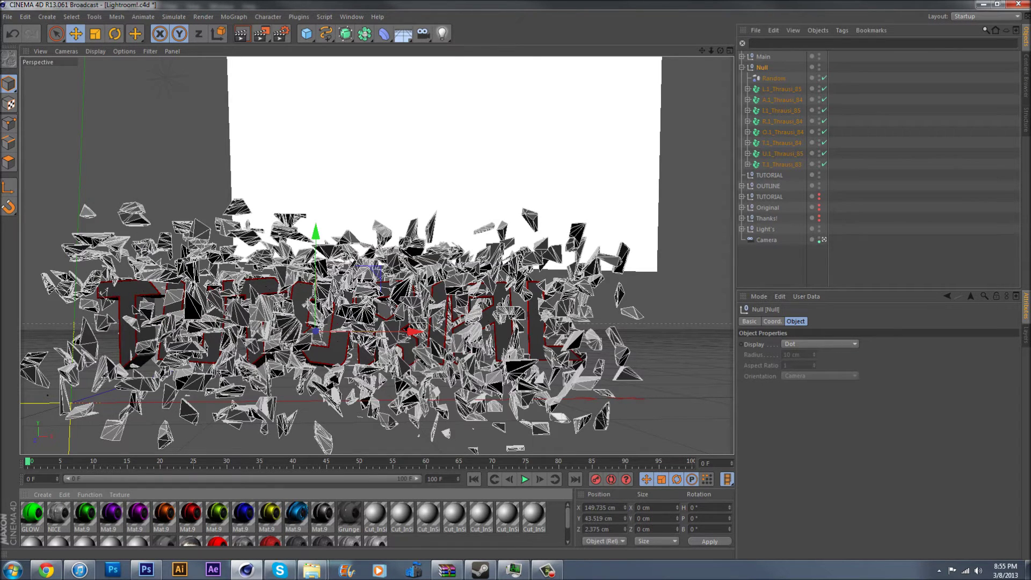
left_click_drag(218, 541, 833, 164)
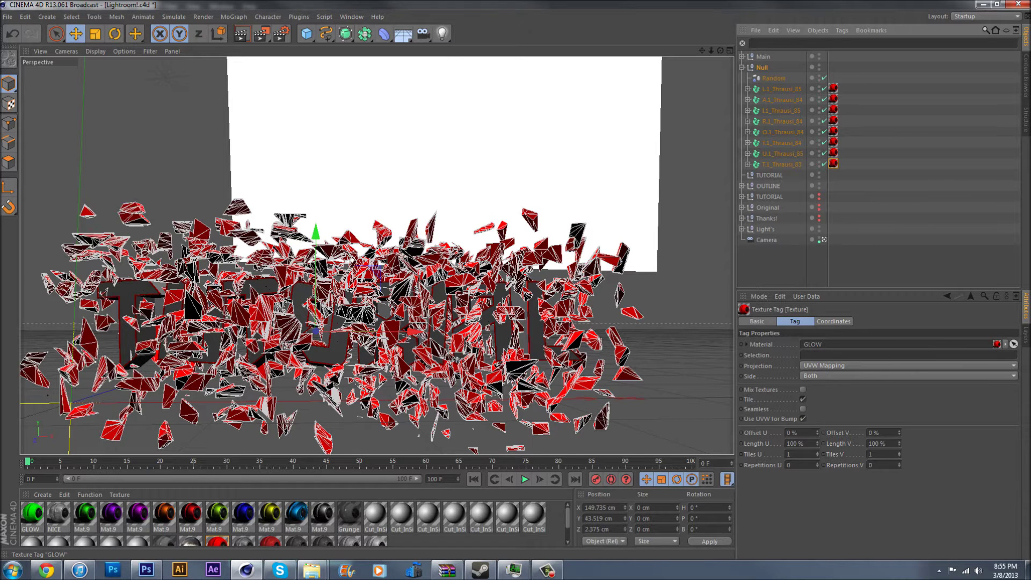
left_click(783, 132)
left_click(789, 266)
- Reduce the Random effector's strength to 51%
left_click(774, 78)
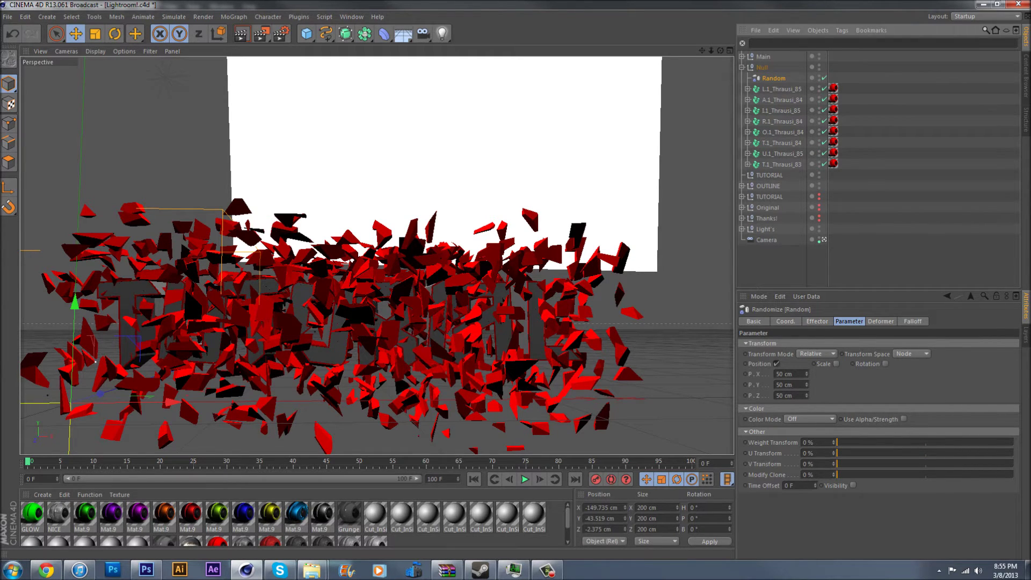
left_click(817, 321)
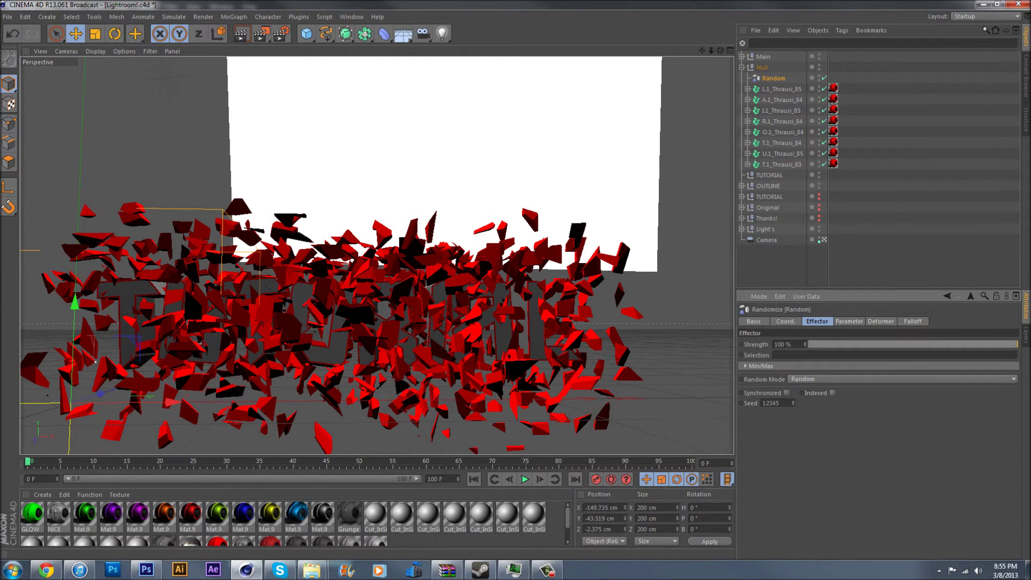
left_click(913, 321)
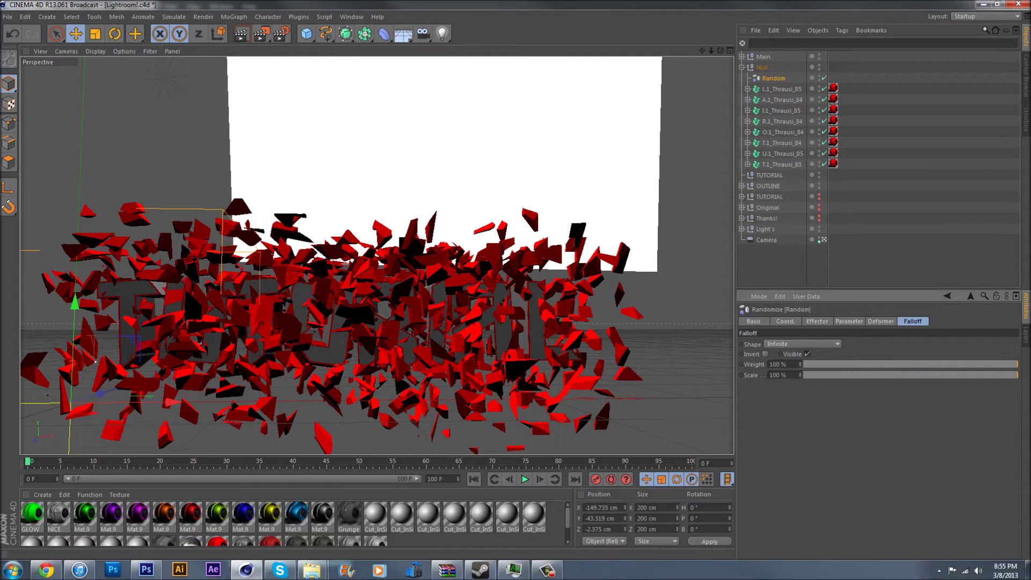
left_click(816, 322)
left_click_drag(1015, 344, 916, 344)
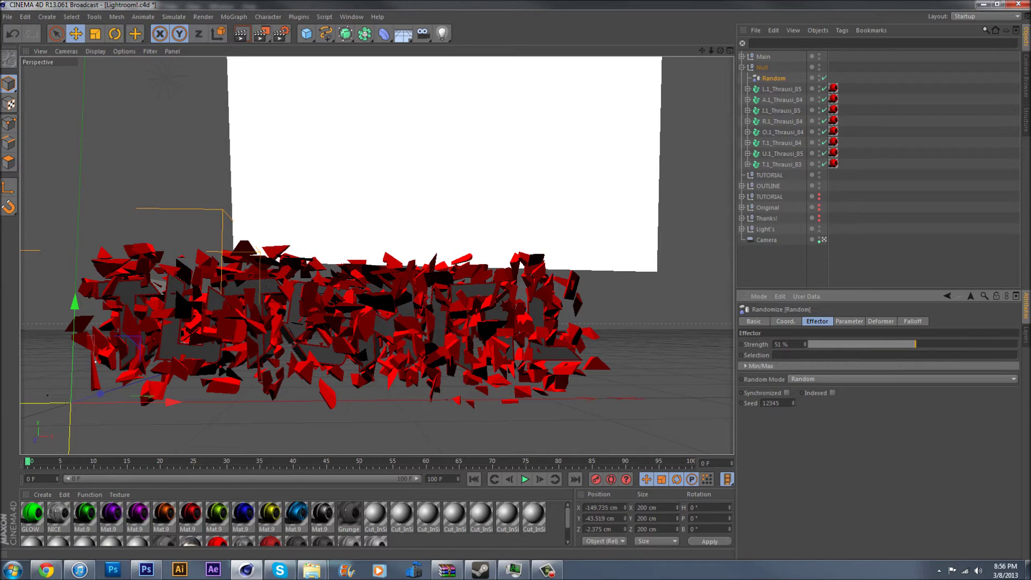
- Set the Random effector's Z position variation to 0 cm
left_click(849, 321)
left_click(783, 395)
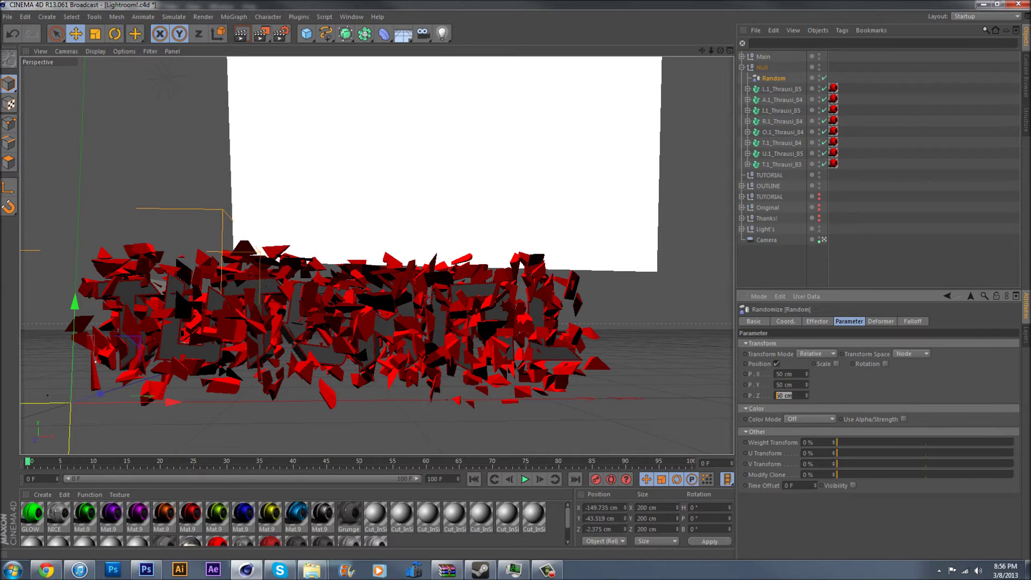
left_click_drag(430, 242, 382, 247, "alt")
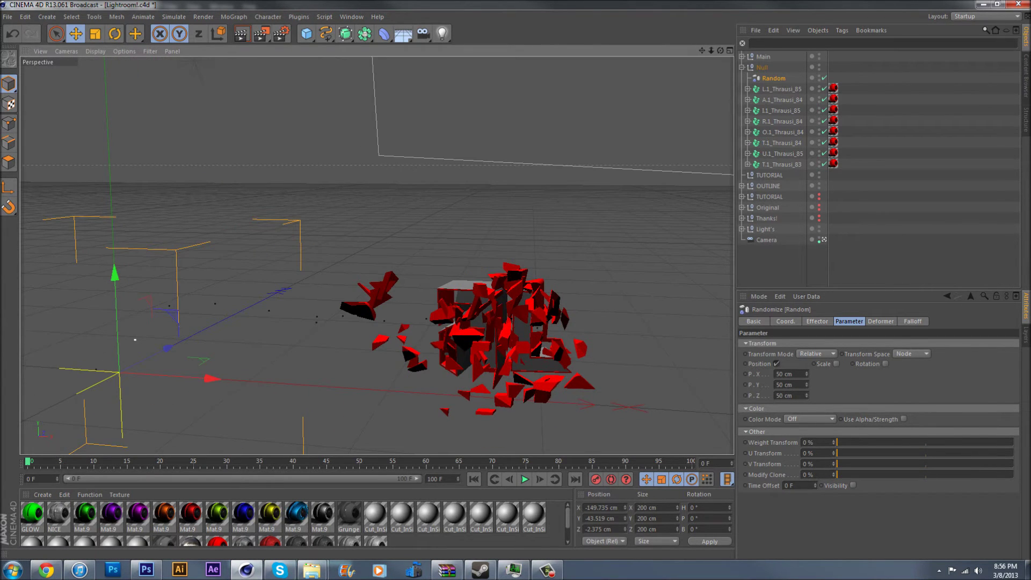
left_click(789, 396)
type("0")
key("Return")
left_click_drag(377, 255, 397, 236, "alt")
- Move the null with the scattered fragments along Z to about 9.3 cm, behind the TUTORIAL text
left_click(762, 68)
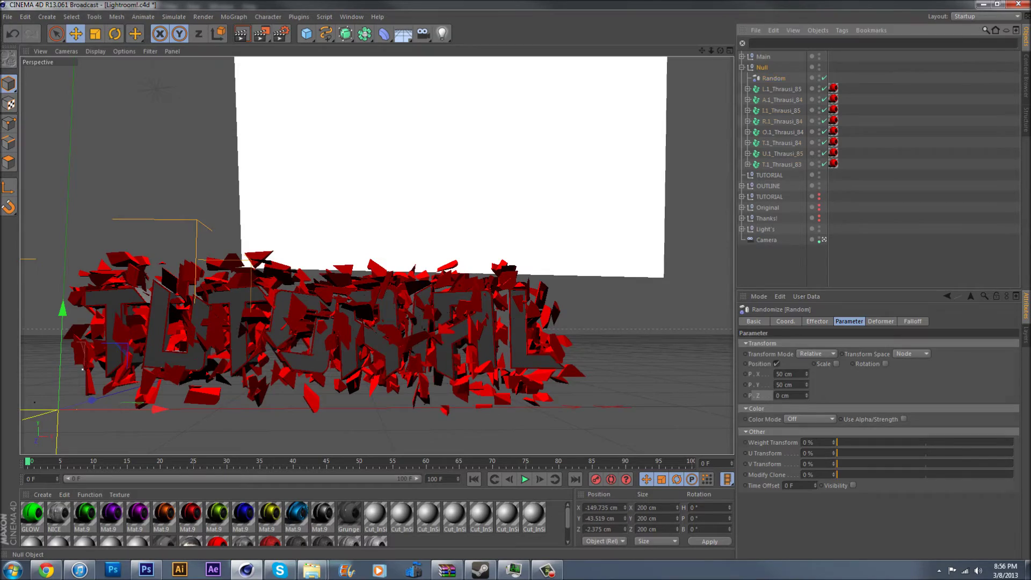
left_click_drag(276, 333, 206, 371, "alt")
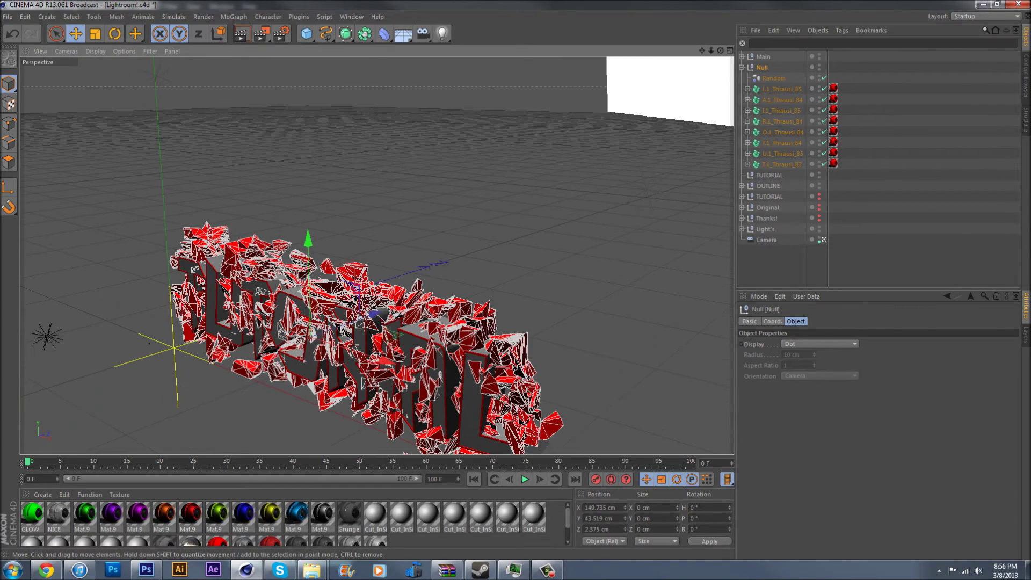
left_click_drag(375, 313, 382, 311)
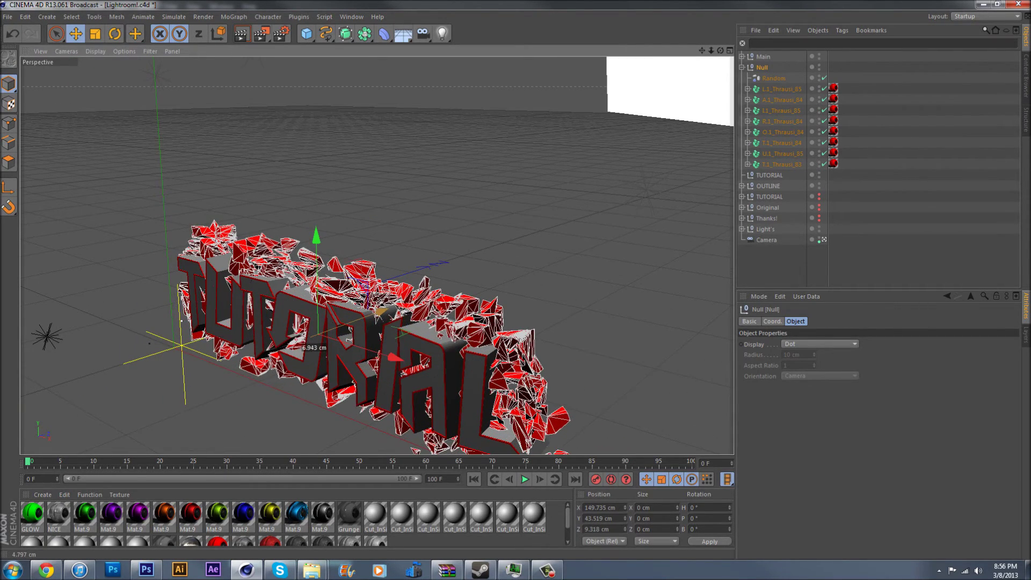
left_click_drag(344, 358, 428, 285, "alt")
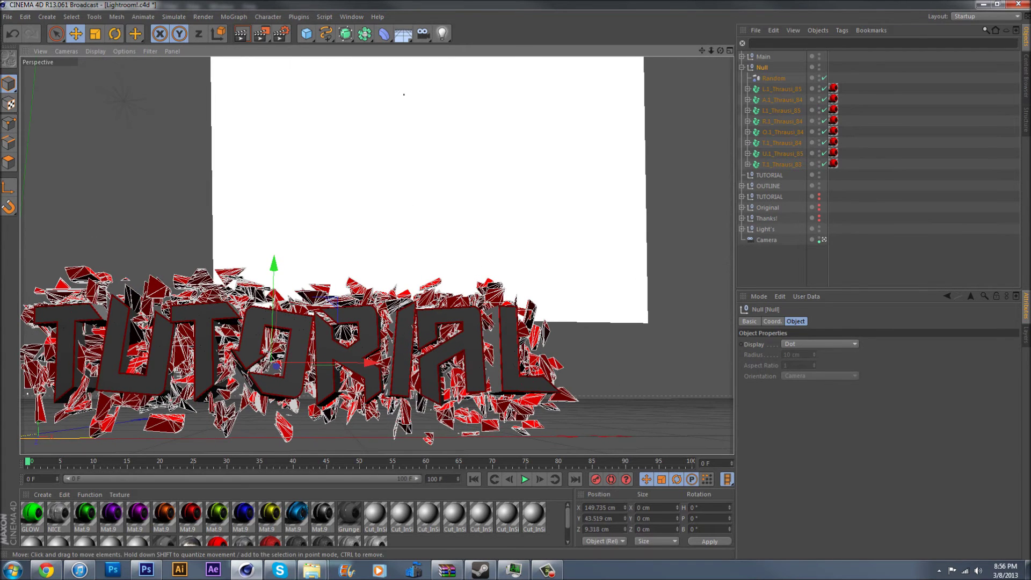
left_click(428, 296)
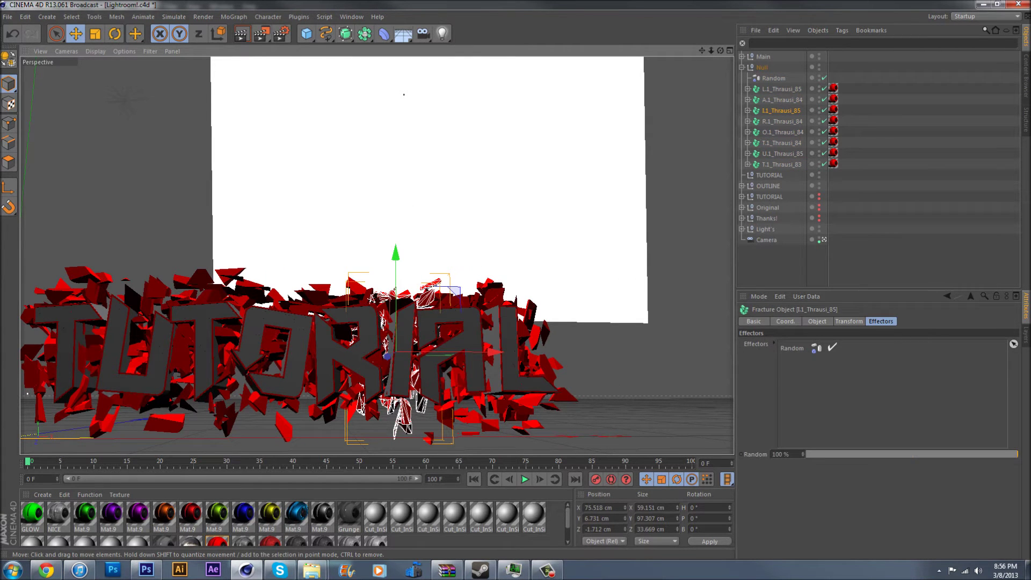
- Enable rotation on the Random effector and set its bank to 135° and its pitch to -101°
left_click(774, 79)
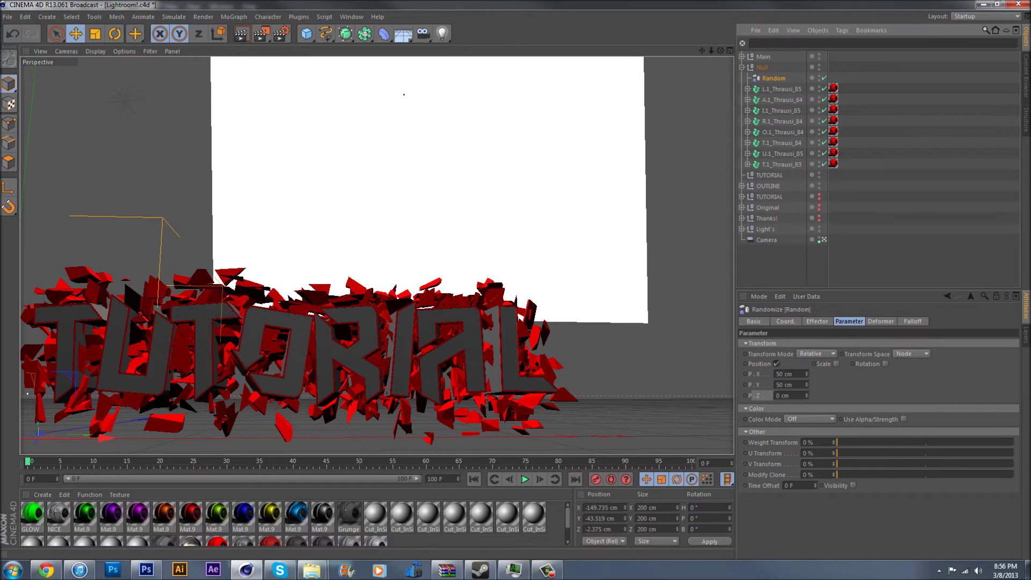
left_click(885, 363)
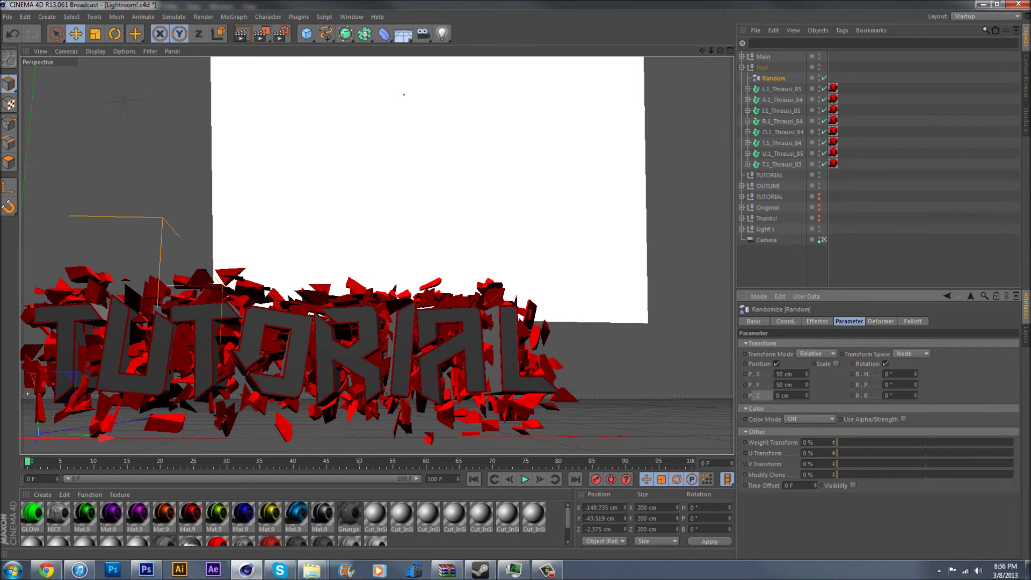
left_click(885, 363)
left_click(885, 364)
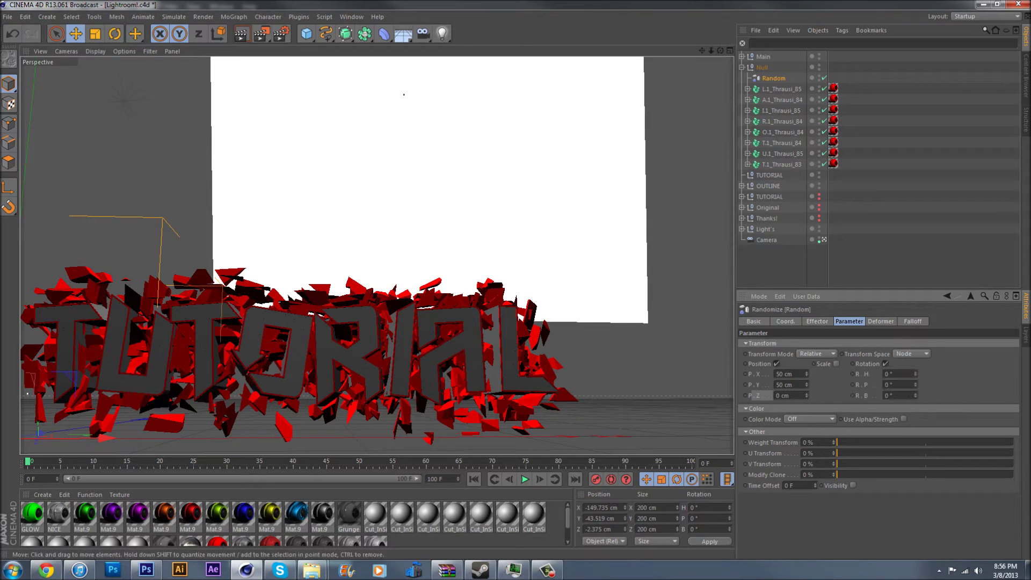
left_click_drag(916, 395, 916, 328)
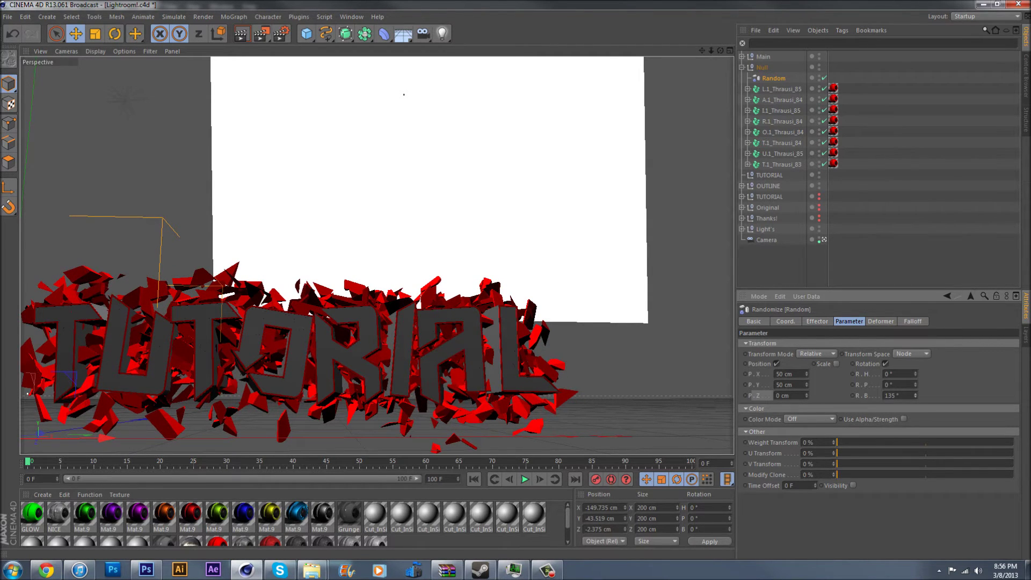
left_click_drag(916, 385, 915, 430)
left_click_drag(915, 385, 916, 383)
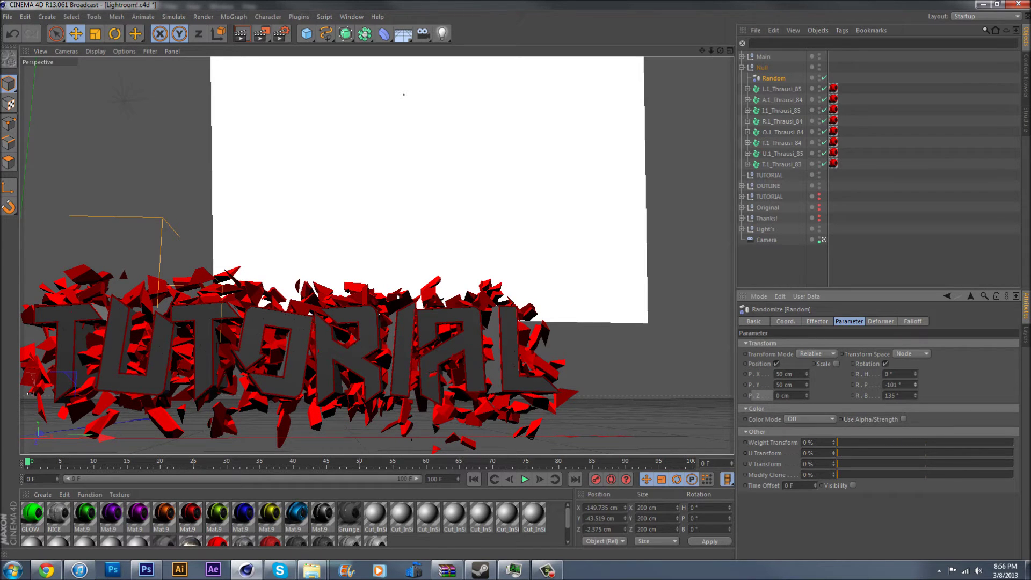
- Set the Random effector's heading rotation to -53°
left_click_drag(916, 374, 916, 198)
mouse_move(915, 374)
left_mouse_down()
mouse_move(915, 352)
mouse_move(915, 369)
left_mouse_up()
key("ctrl+z")
left_click_drag(915, 373, 916, 402)
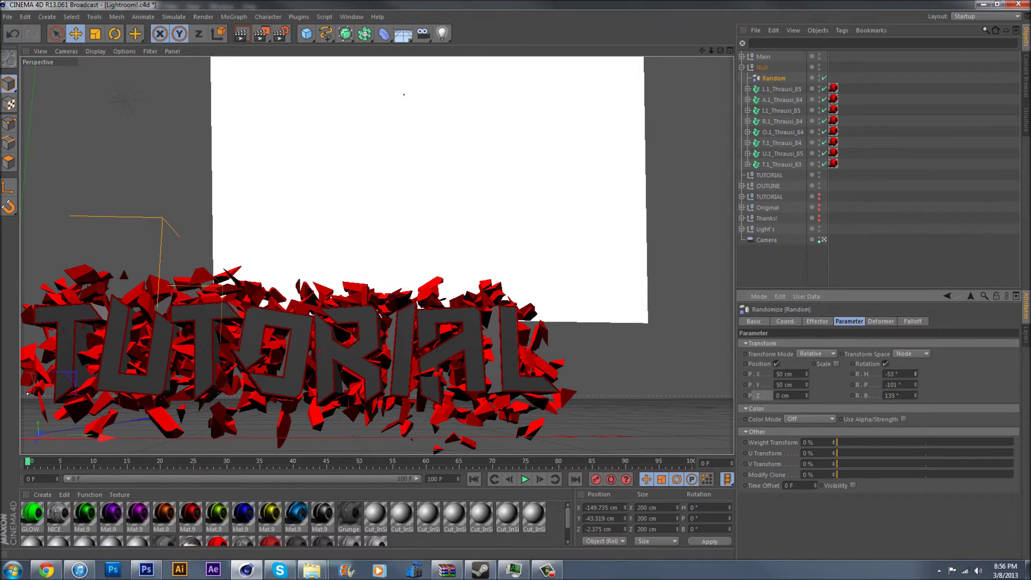
- Select the Main, fragment, OUTLINE, TUTORIAL and Original groups together and raise them higher above the floor
middle_click_drag(376, 268, 448, 231, "alt")
left_click_drag(449, 231, 462, 261, "alt")
left_click(770, 197)
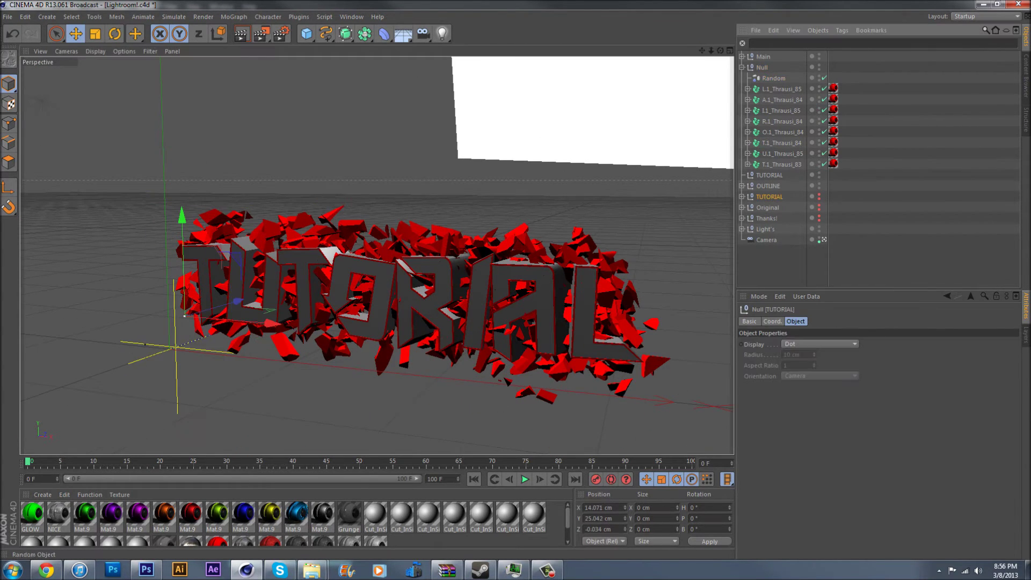
left_click(763, 57, "shift")
left_click(768, 208)
left_click(763, 57, "shift")
left_click_drag(365, 236, 365, 210)
mouse_move(462, 307)
left_mouse_down()
mouse_move(493, 288)
mouse_move(473, 290)
left_mouse_up()
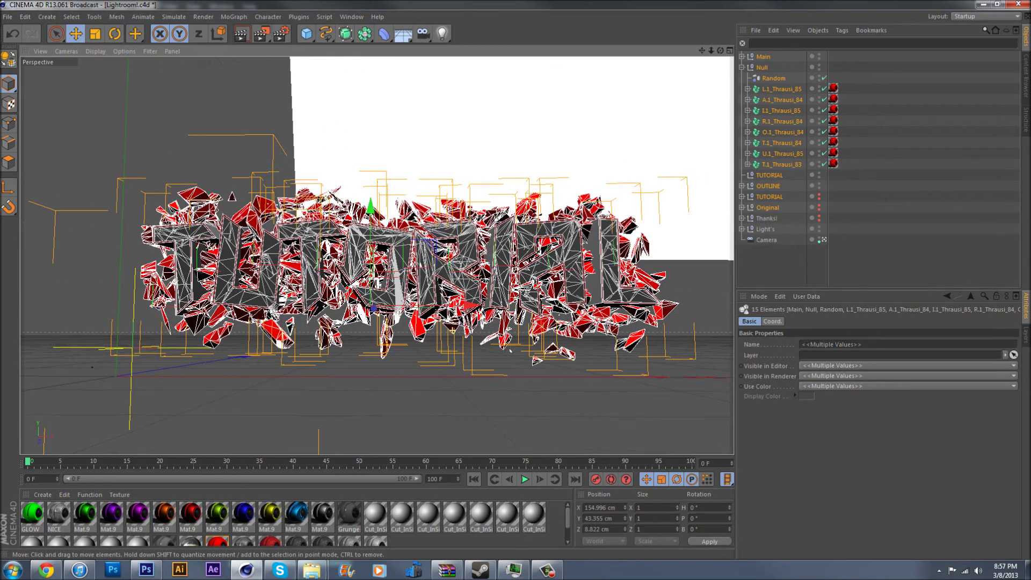
key("ctrl+shift+a")
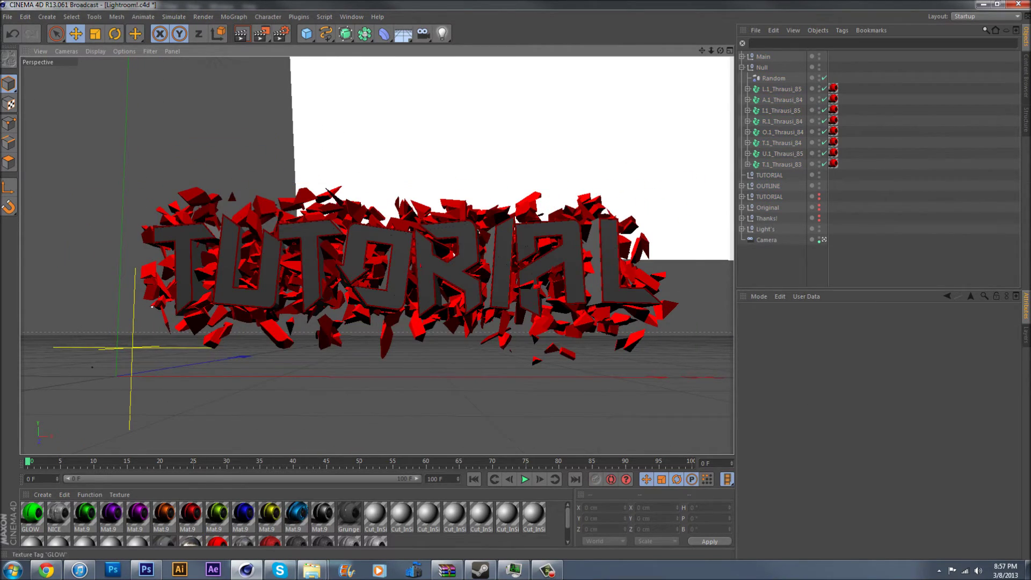
- Rename the null holding the scattered red fragments to BACK
left_click(742, 67)
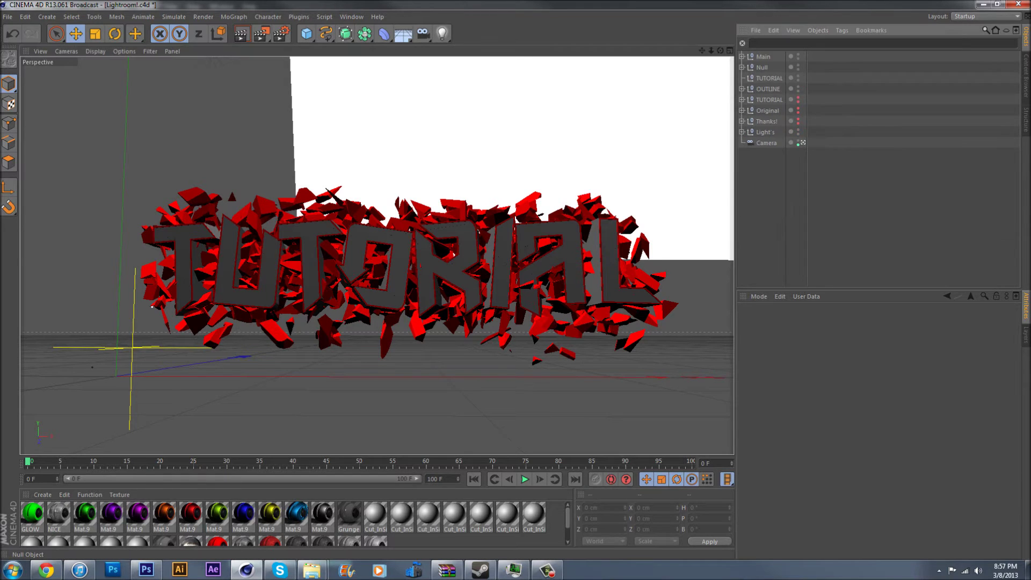
left_click(762, 67)
left_click_drag(376, 322, 349, 306, "alt")
key("ctrl+z")
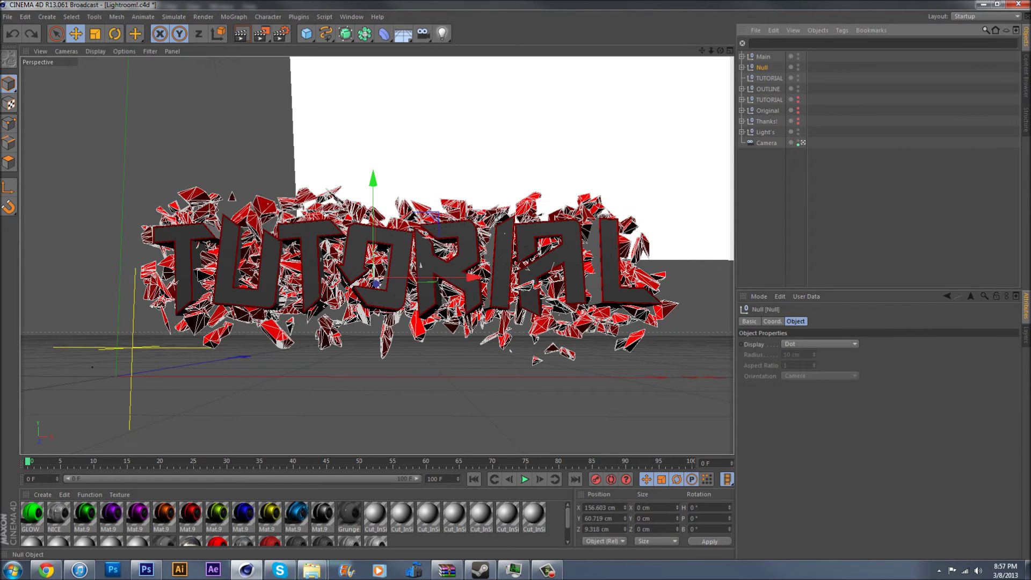
double_click(762, 67)
type("ACK")
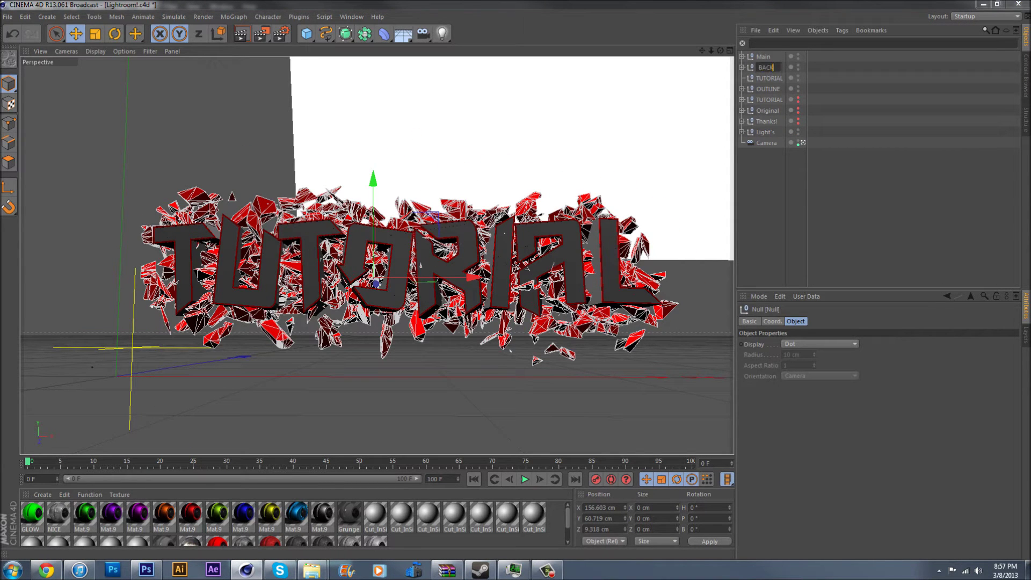
key("Return")
- Delete the empty TUTORIAL null located between the BACK and OUTLINE groups
left_click(763, 67)
left_click(769, 78)
key("Delete")
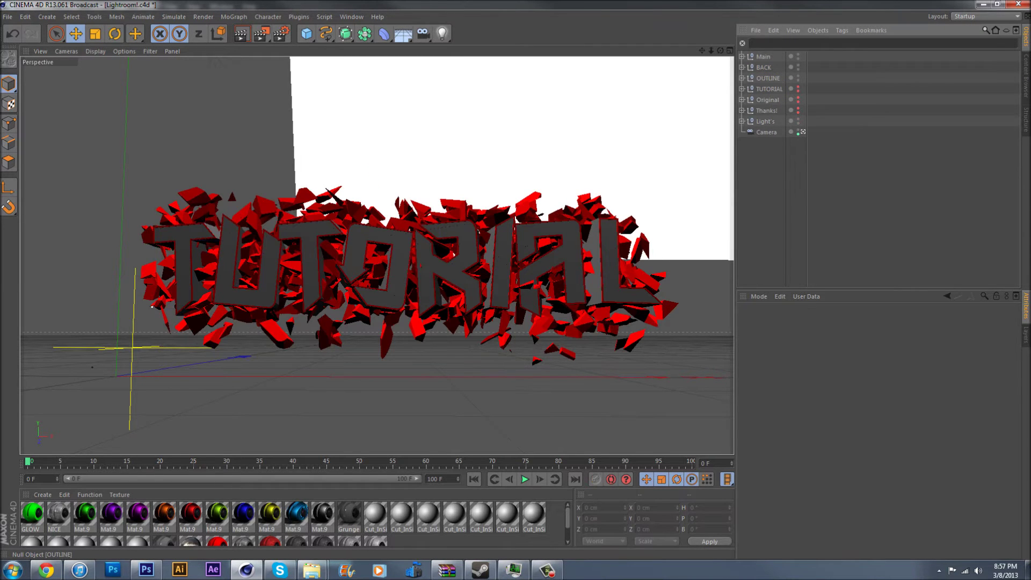
- Add a new Random effector and place it inside the Main group, above the fractured letters
left_click(742, 57)
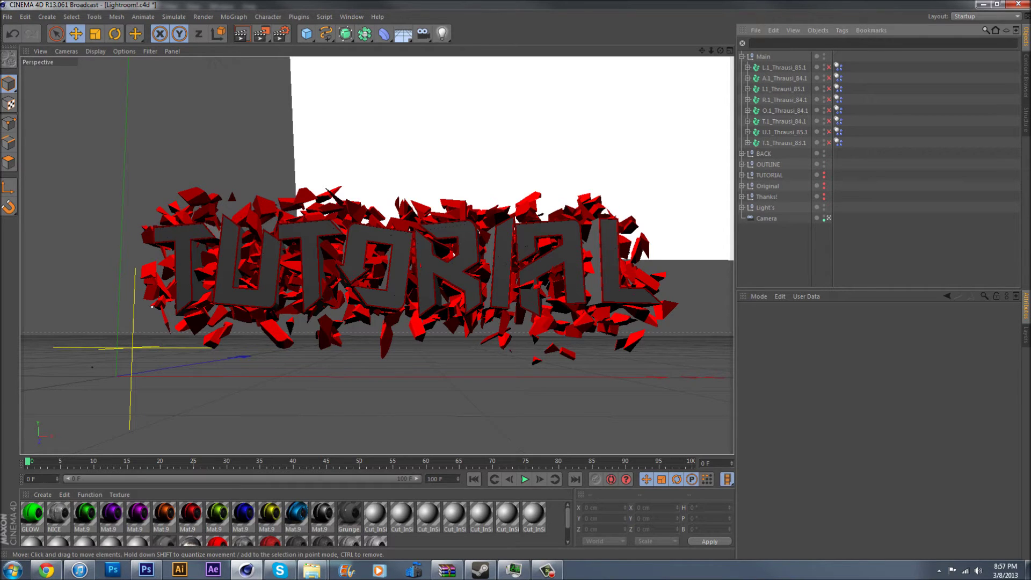
left_click(784, 67)
left_click(784, 132)
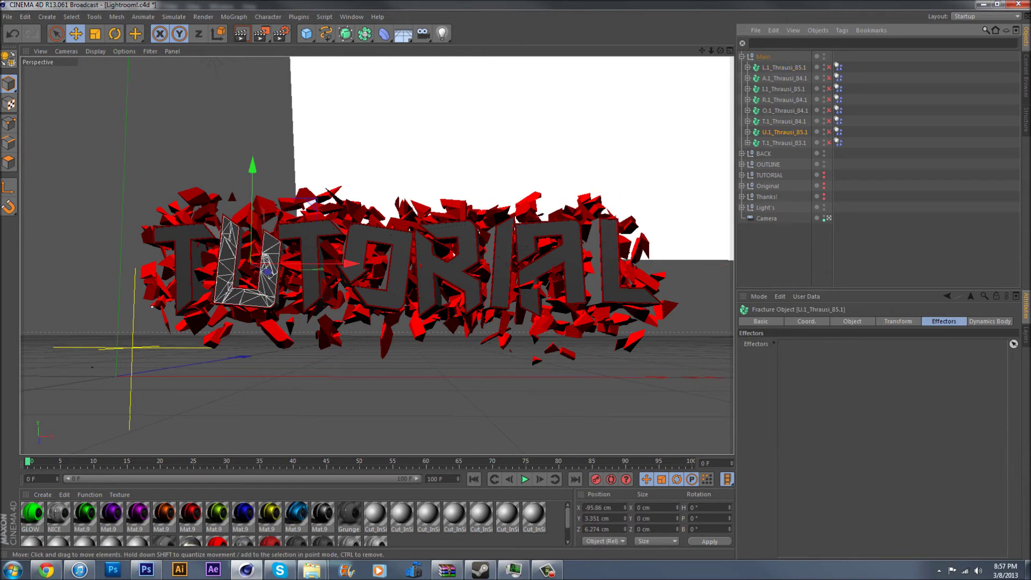
left_click_drag(253, 263, 197, 204)
key("ctrl+z")
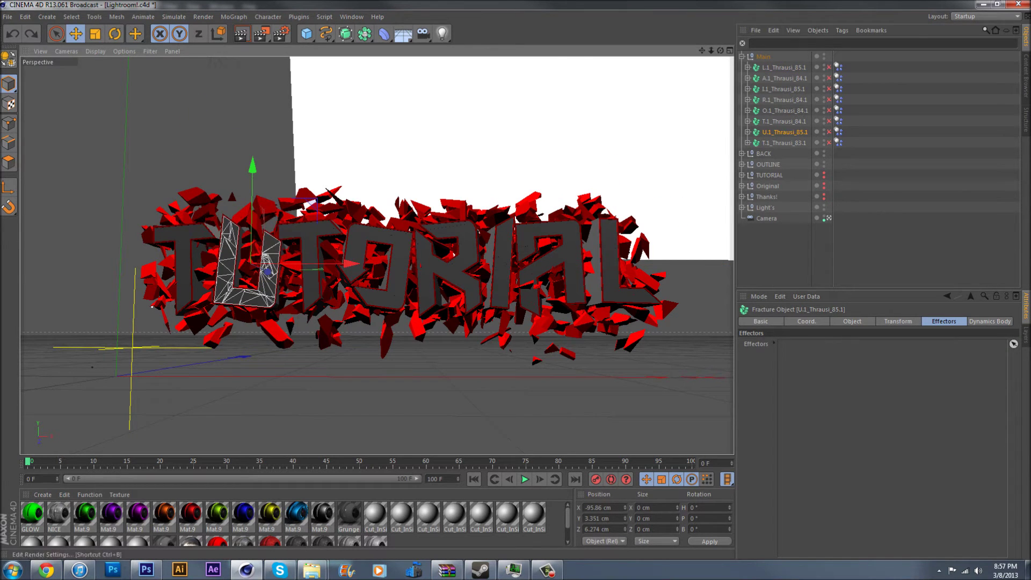
left_click(233, 17)
mouse_move(258, 33)
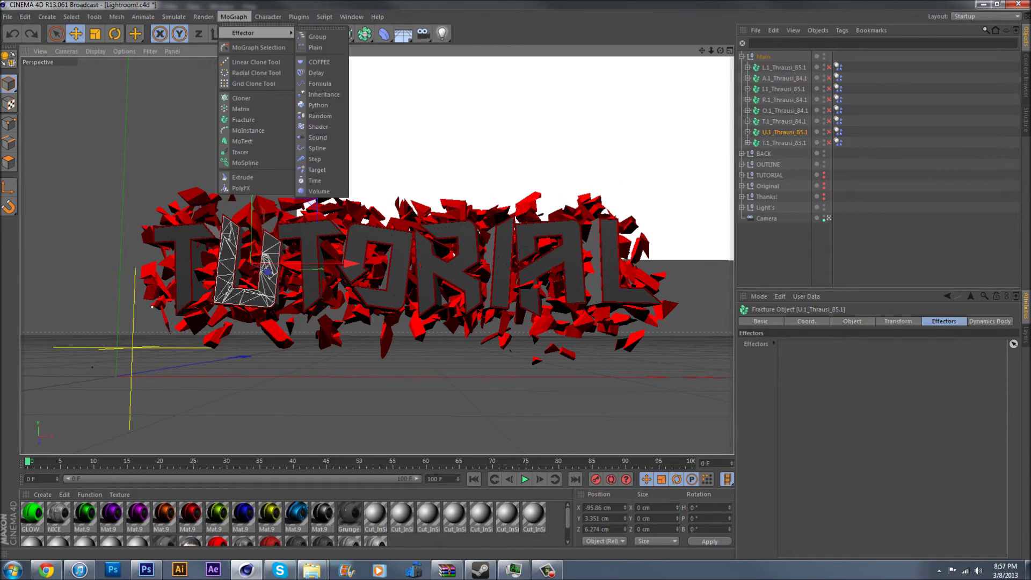
left_click(320, 116)
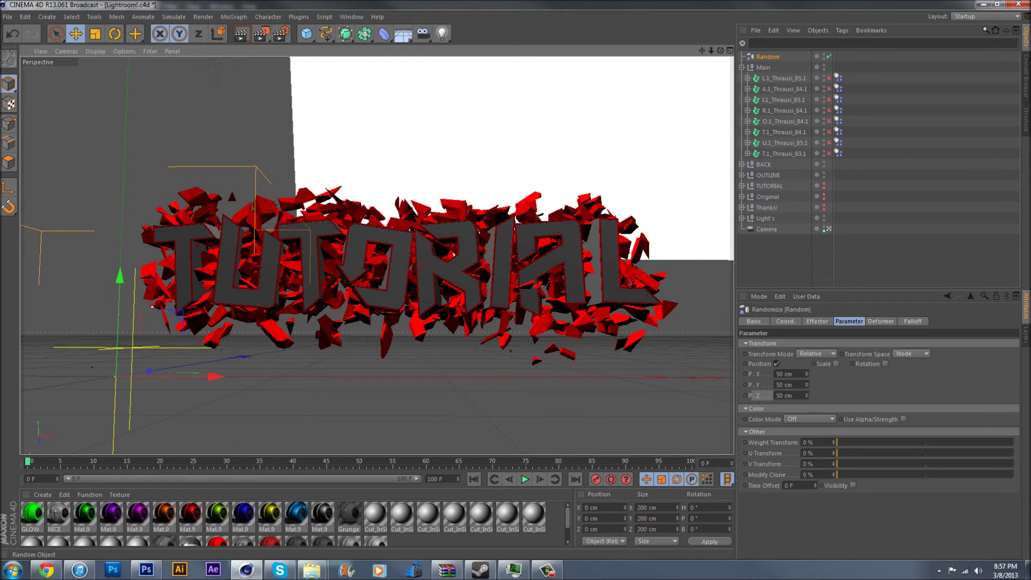
left_click_drag(767, 56, 764, 68)
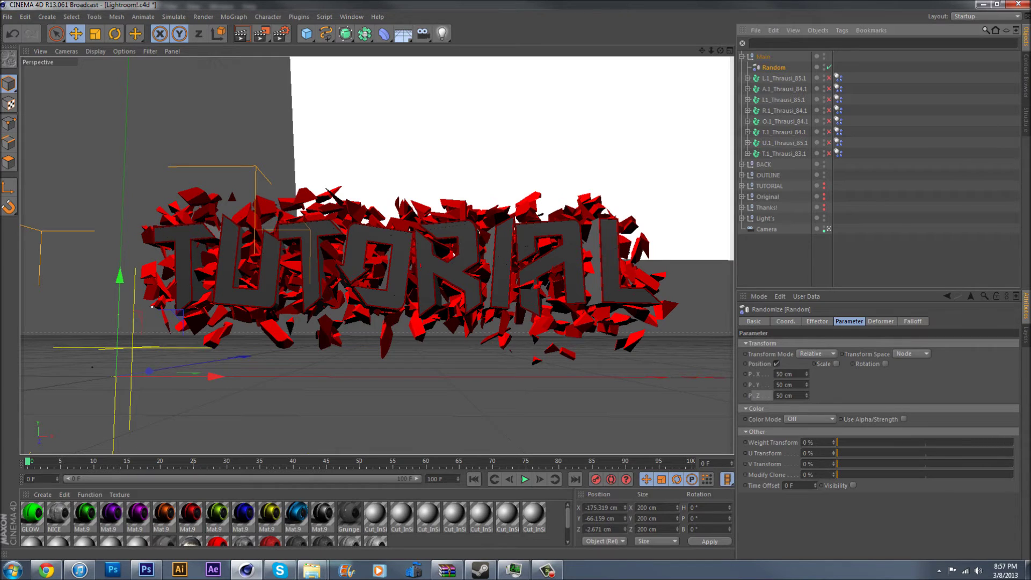
- Set the Main group's Random effector to Point deformation with a falloff weight of 50%
left_click(881, 321)
left_click(820, 343)
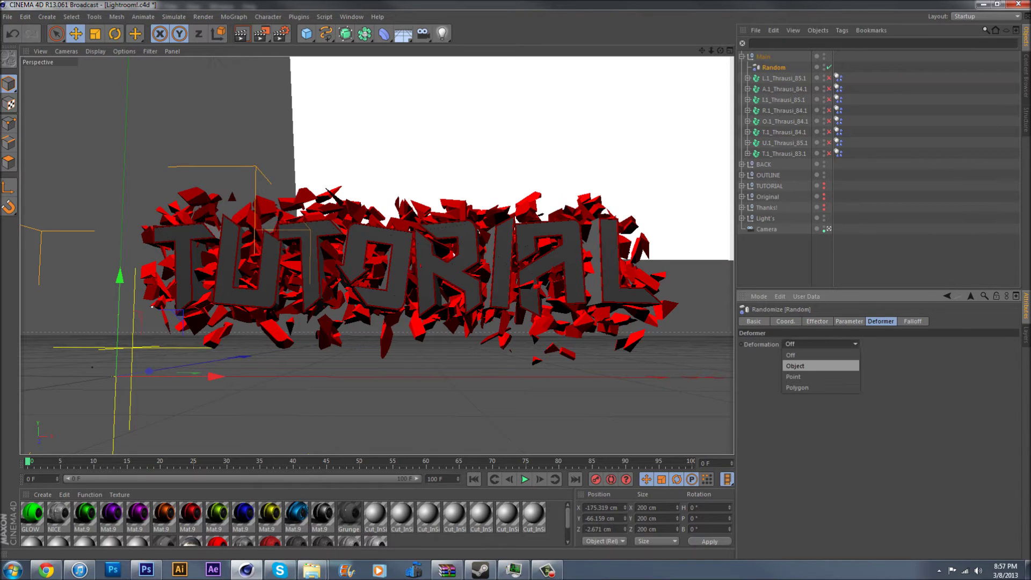
left_click(805, 377)
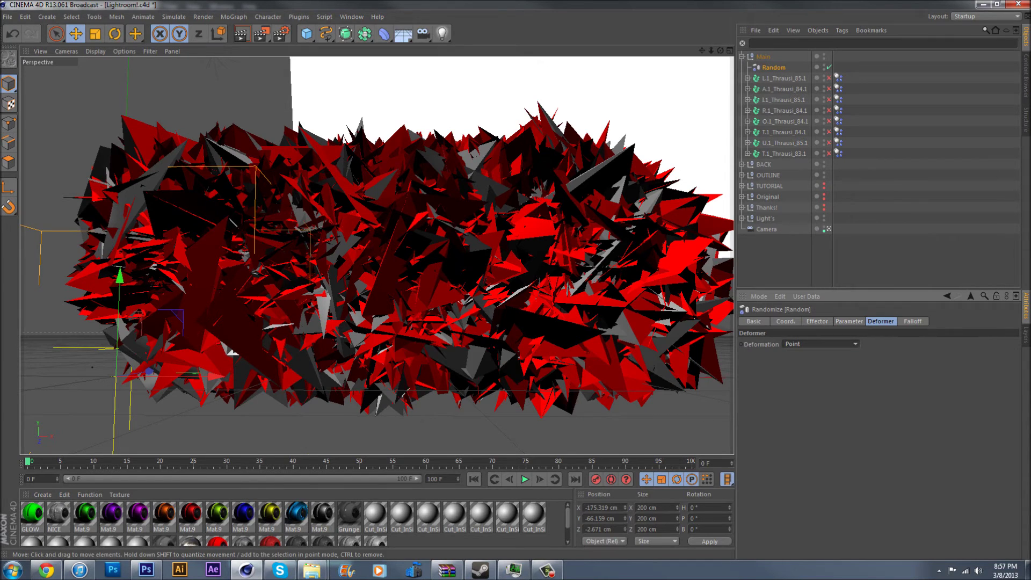
left_click(913, 321)
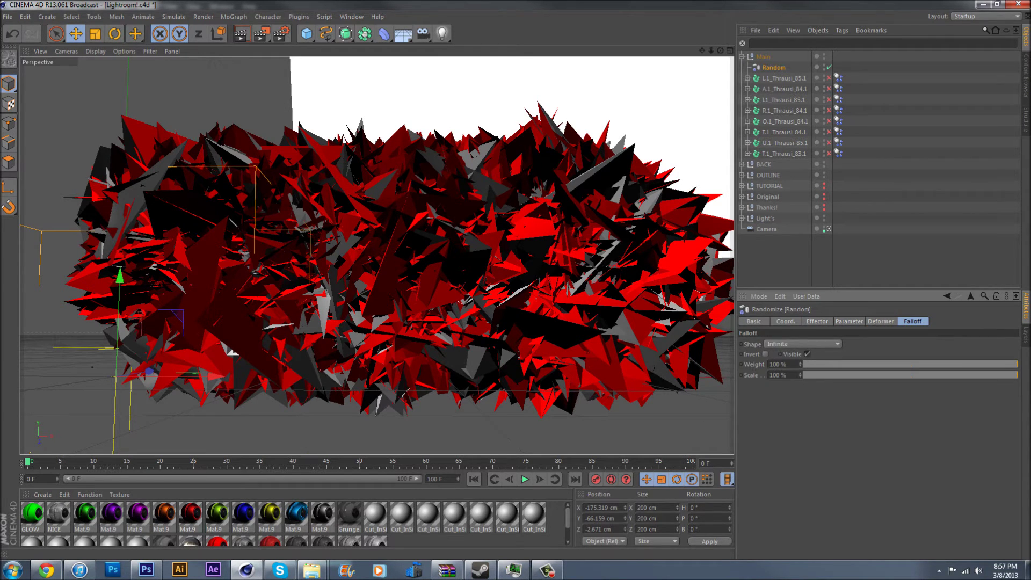
left_click(911, 364)
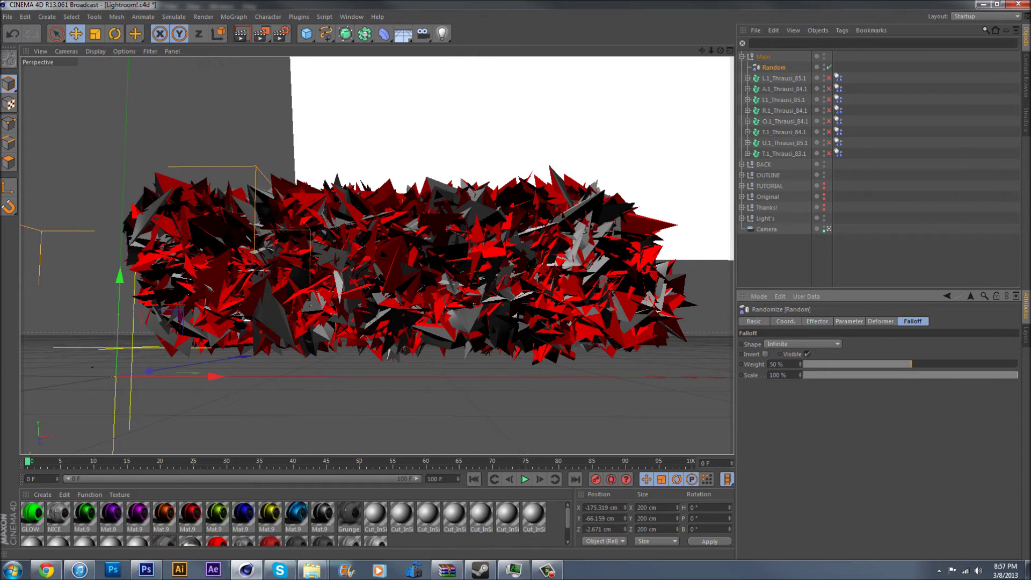
- Reduce the strength of the Main group's Random effector to 2.5%
left_click(816, 321)
left_click(817, 344)
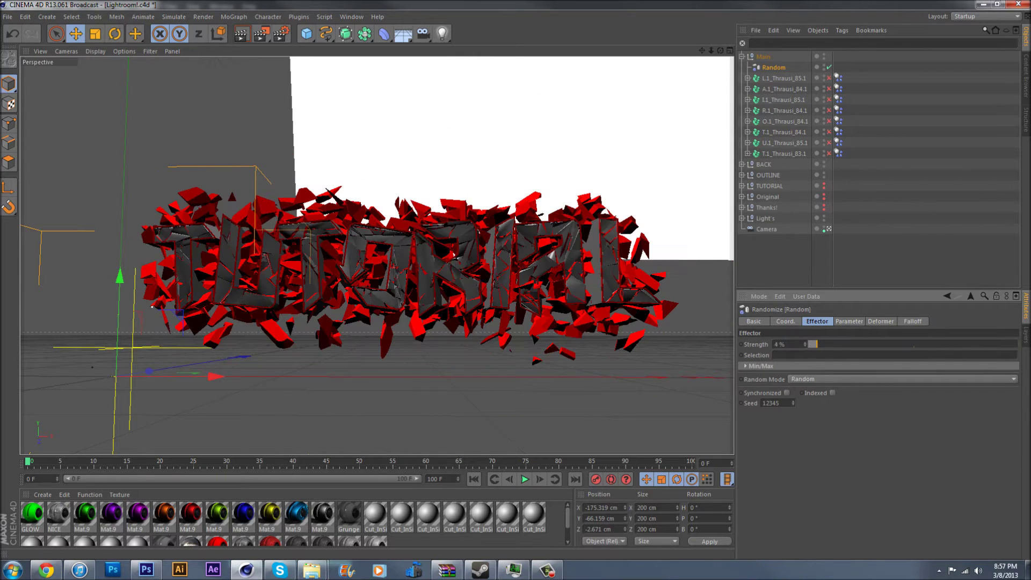
left_click_drag(816, 345, 811, 344)
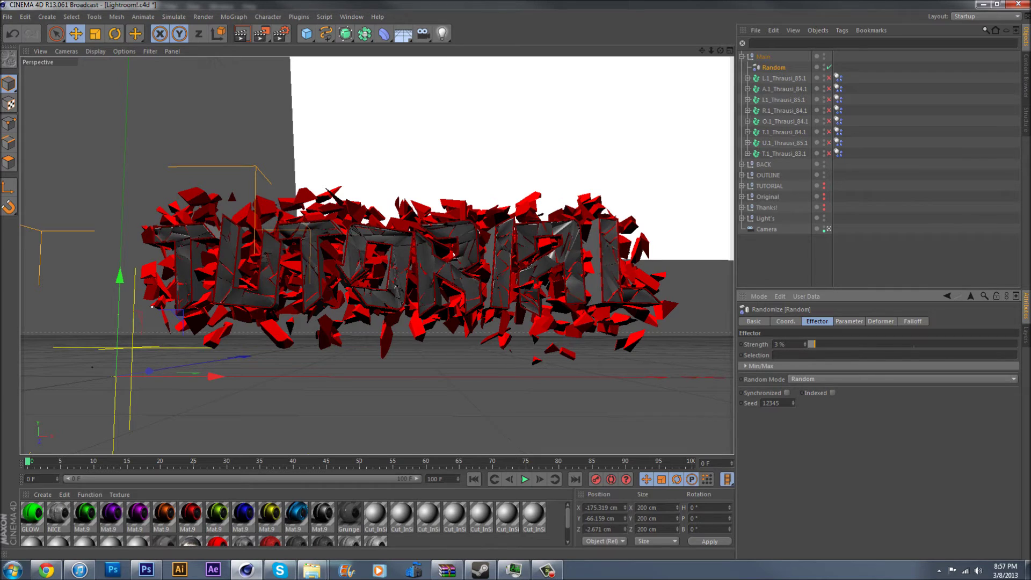
double_click(780, 344)
type("2")
key("Return")
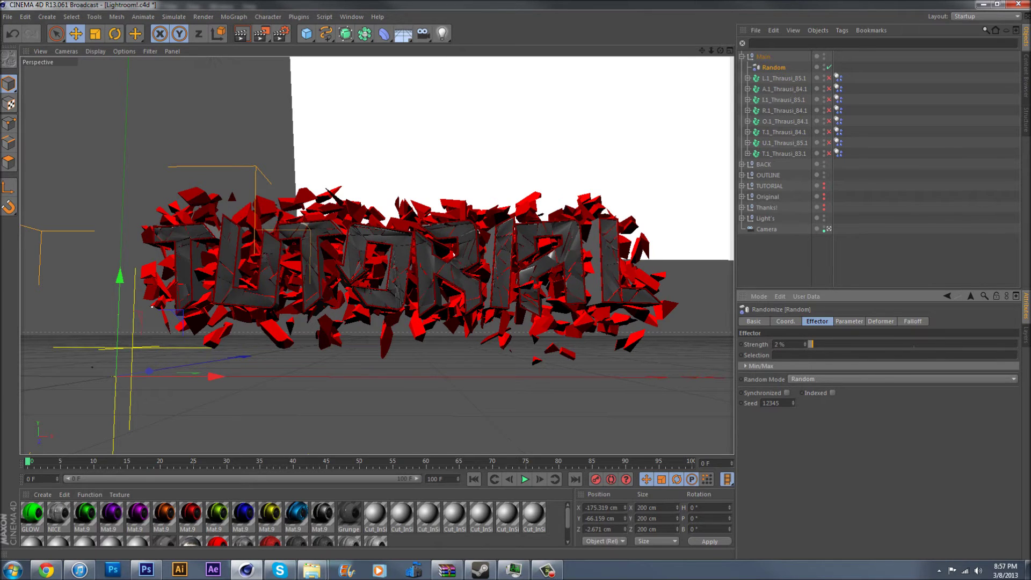
left_click_drag(367, 263, 376, 255, "alt")
double_click(779, 344)
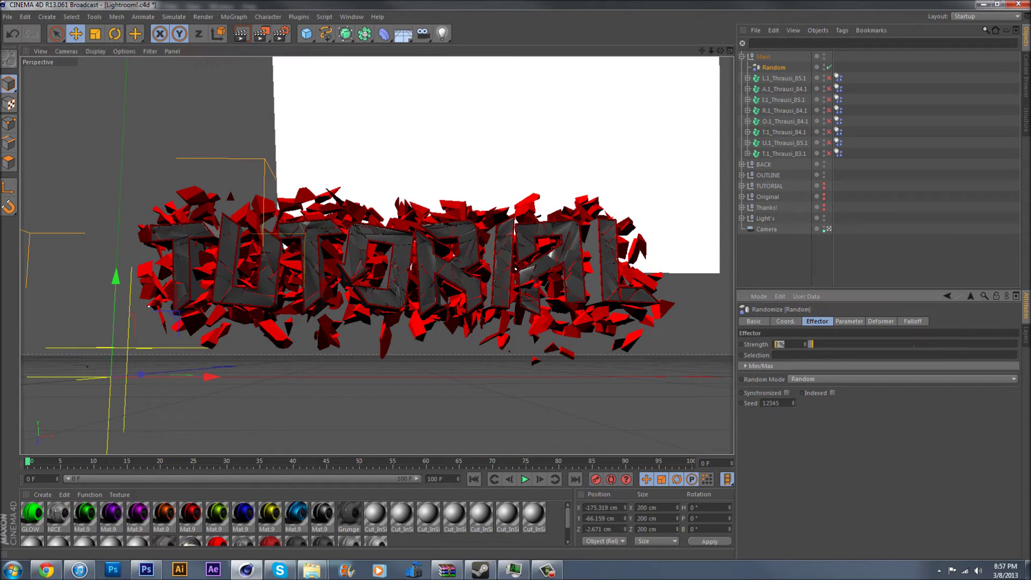
type("2.5")
key("Return")
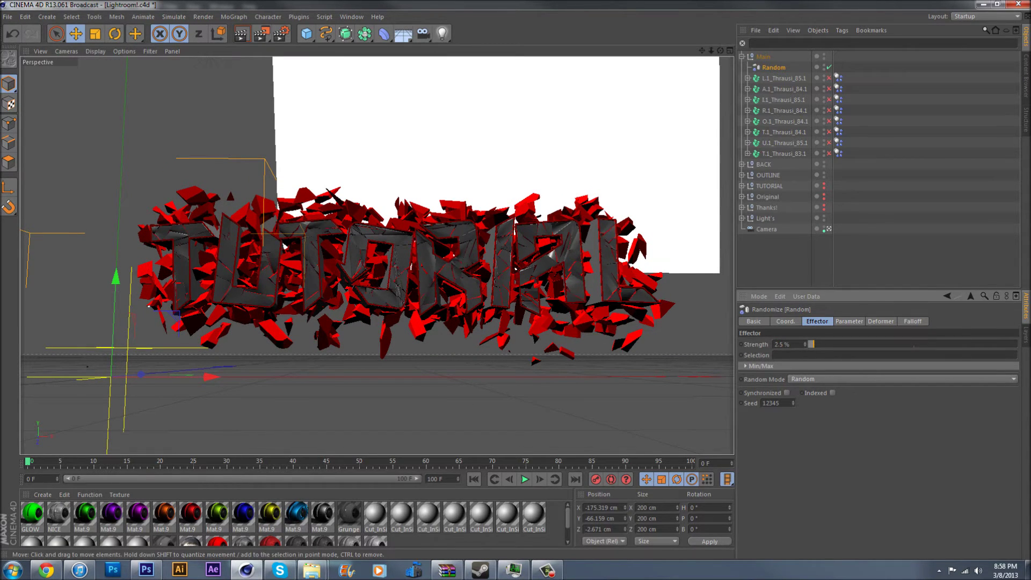
- Render a preview of the region around the first letter T, accepting the texture error, and clear the selection
left_click(241, 34)
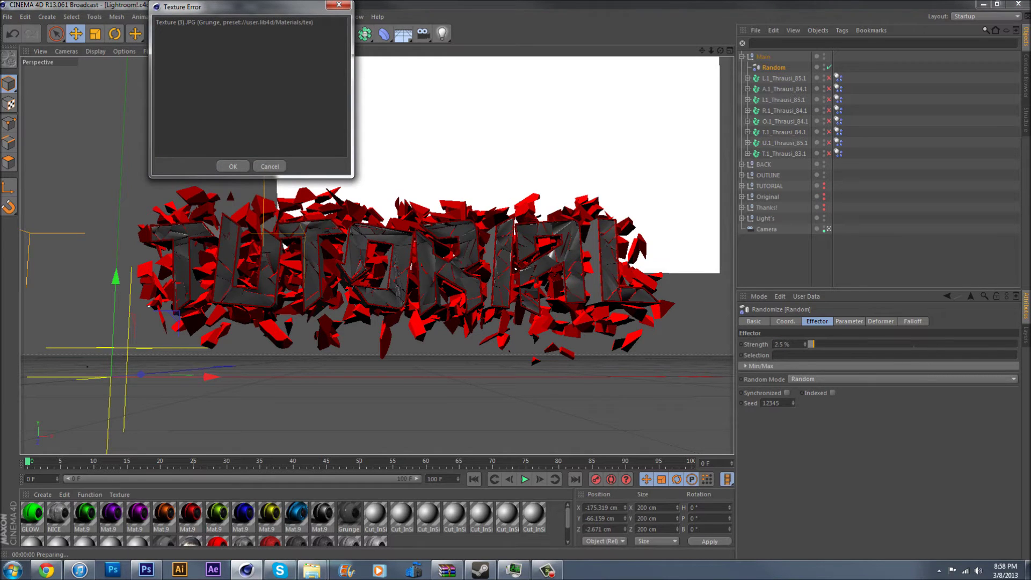
left_click(233, 167)
left_click(281, 34)
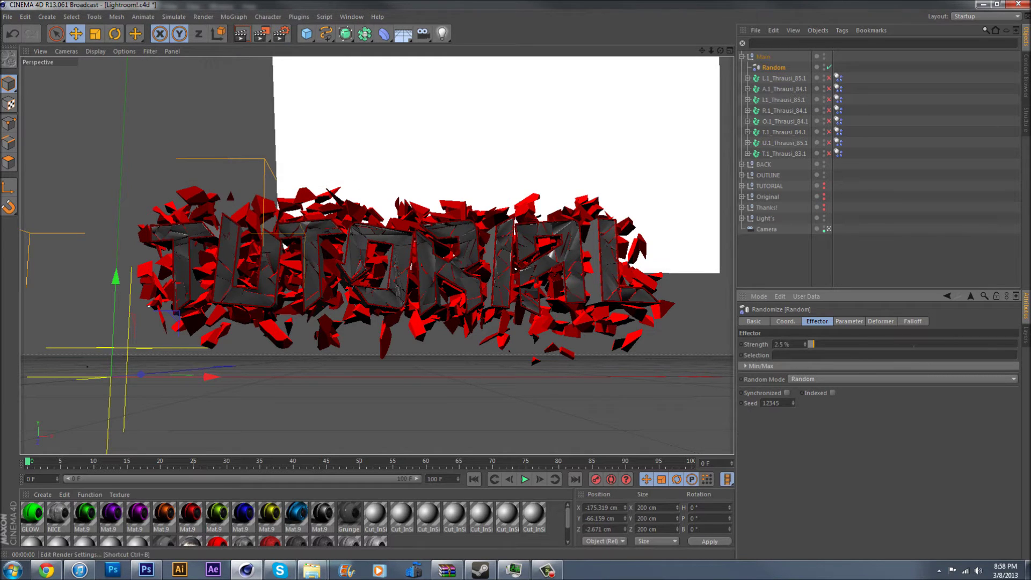
left_click(490, 5)
left_click_drag(261, 34, 298, 47)
left_click_drag(138, 199, 222, 349)
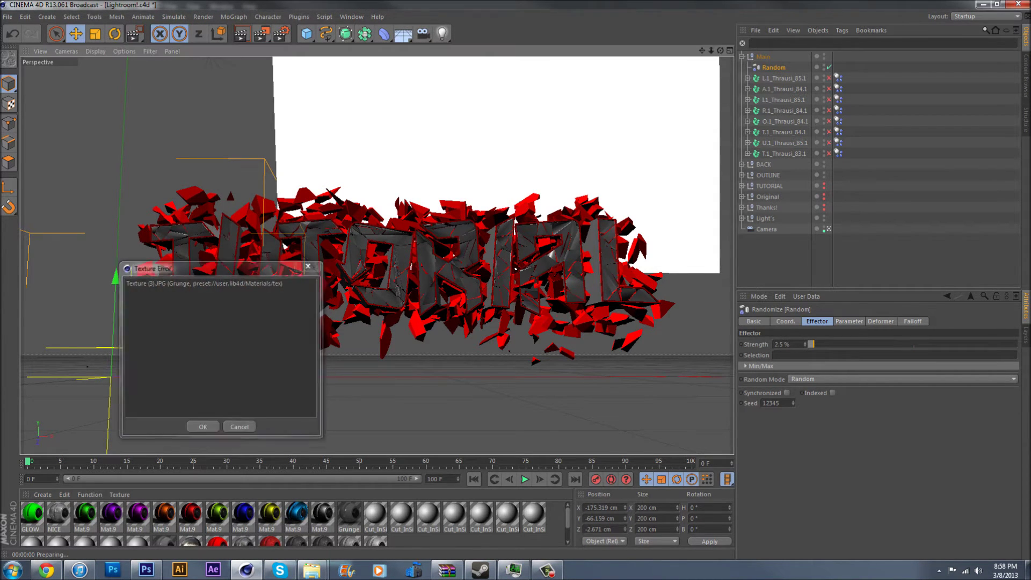
key("Return")
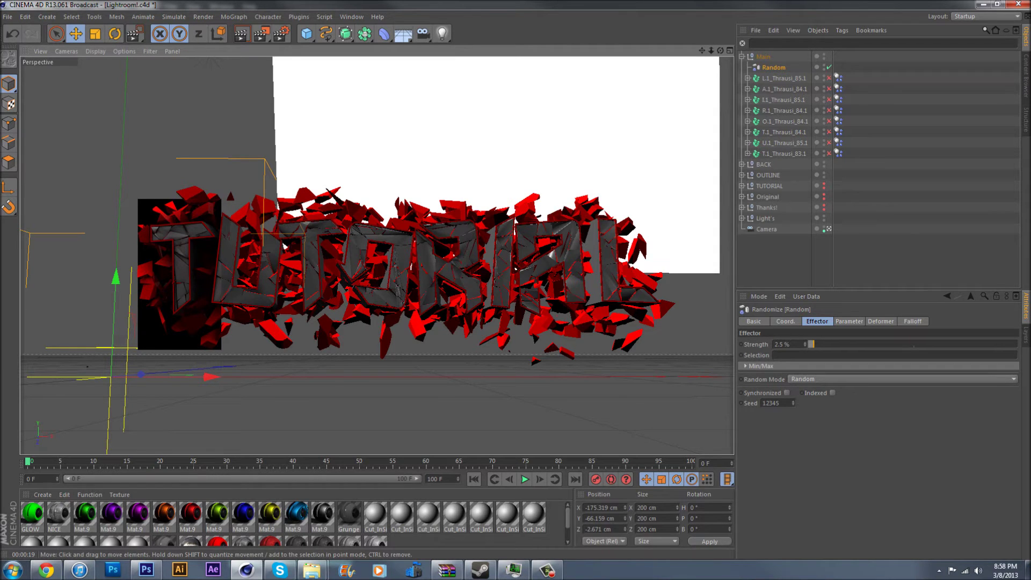
key("ctrl+shift+a")
left_click(256, 297)
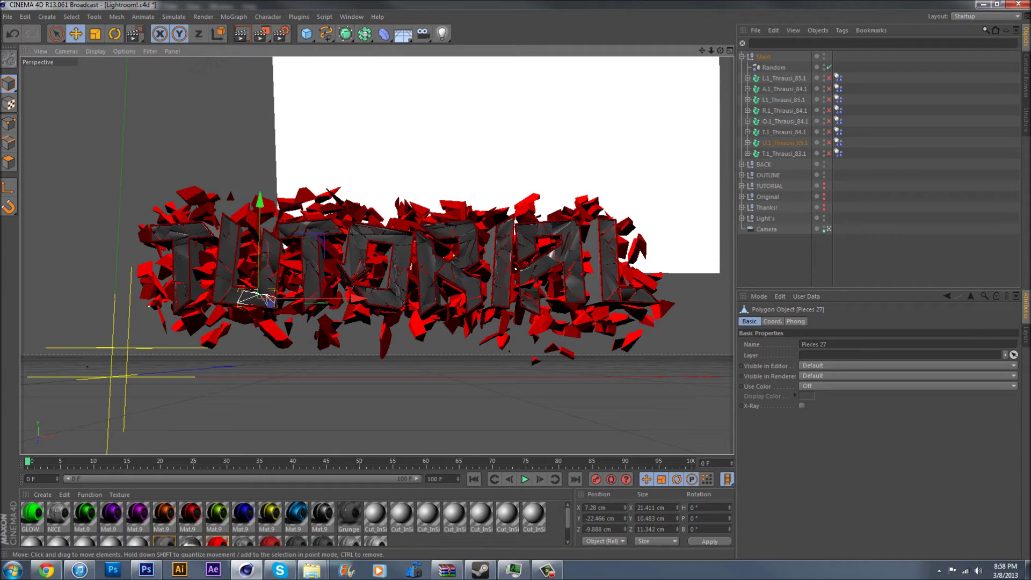
left_click(763, 56)
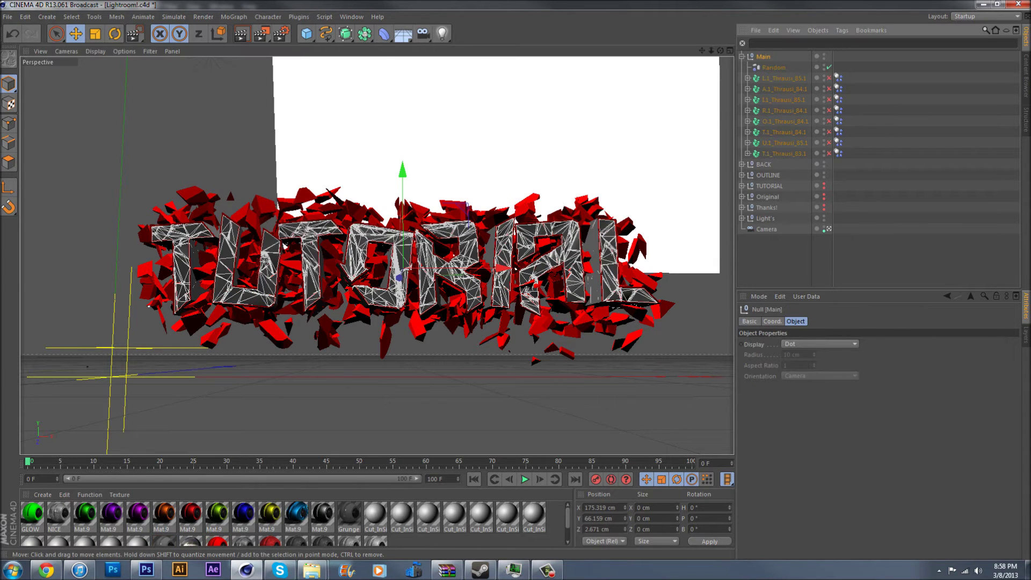
left_click(535, 360)
left_click(542, 402)
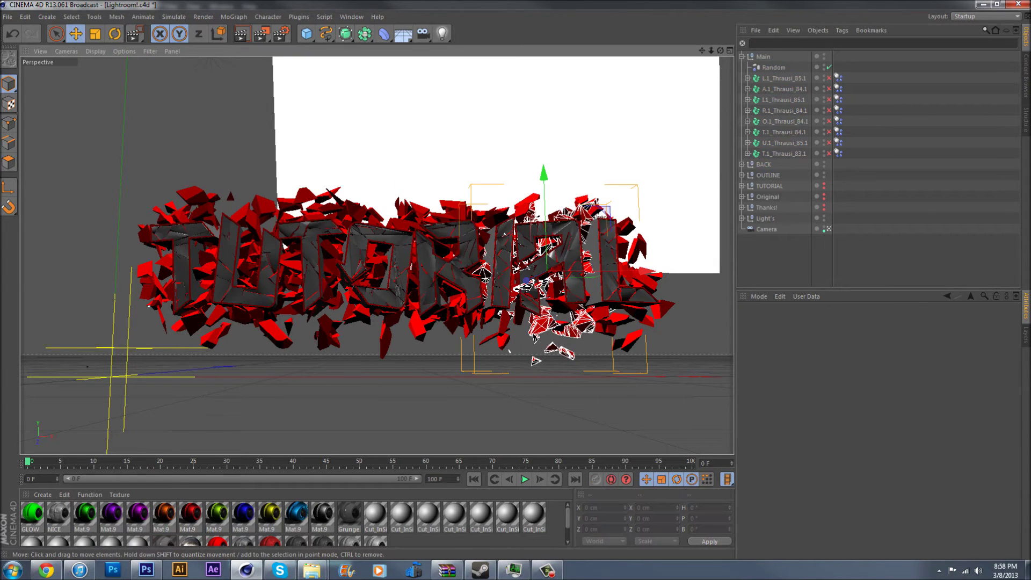
- Apply the red GLOW material to one front piece of the first T and two front pieces of the U
left_click(181, 268)
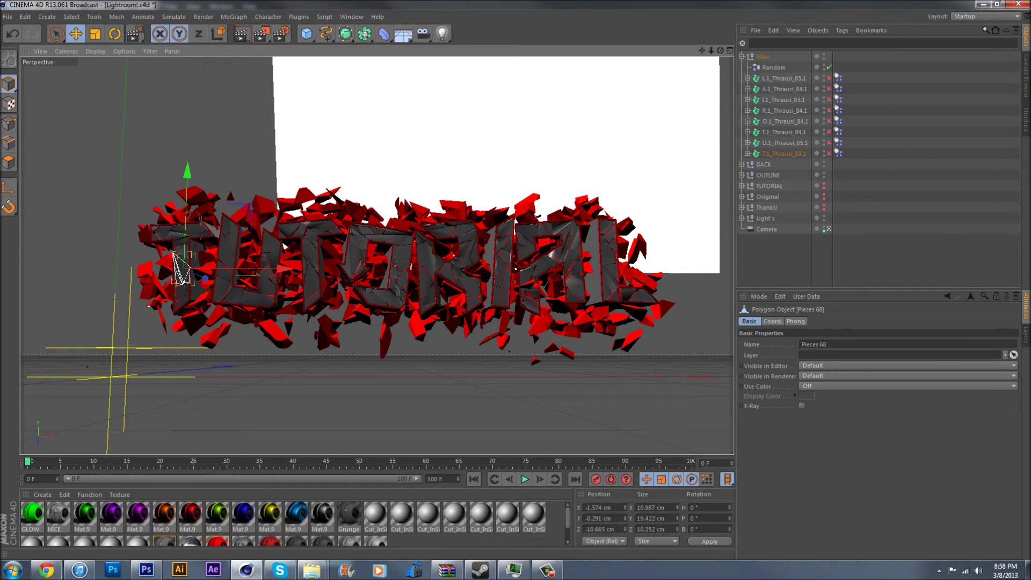
left_click_drag(217, 541, 182, 274)
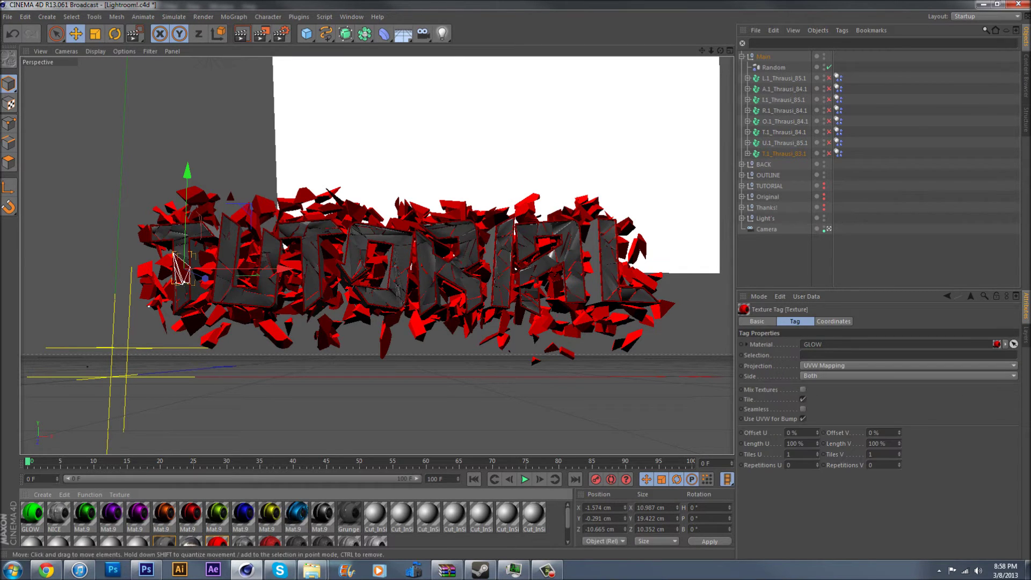
left_click(234, 296)
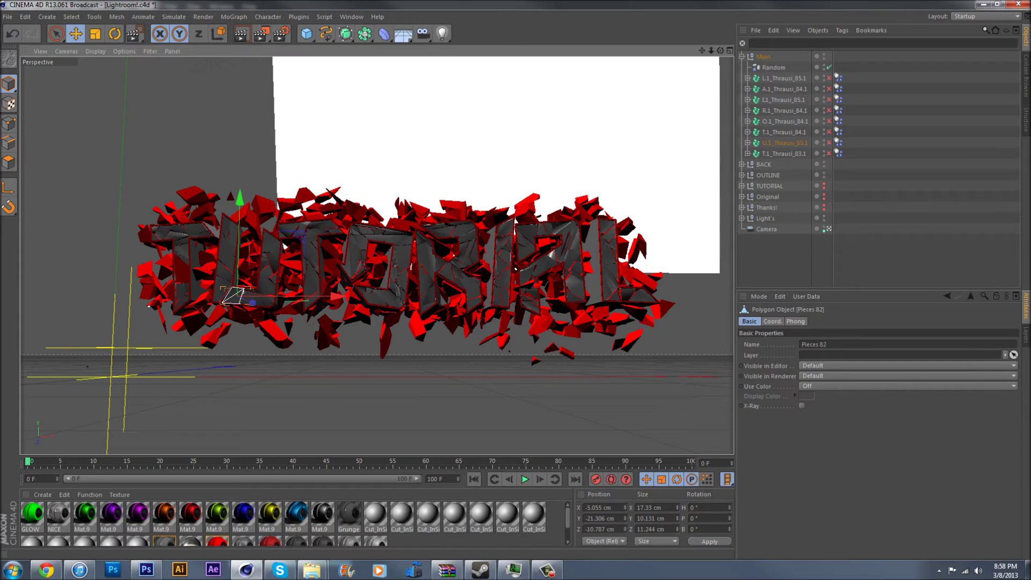
left_click_drag(217, 541, 234, 296)
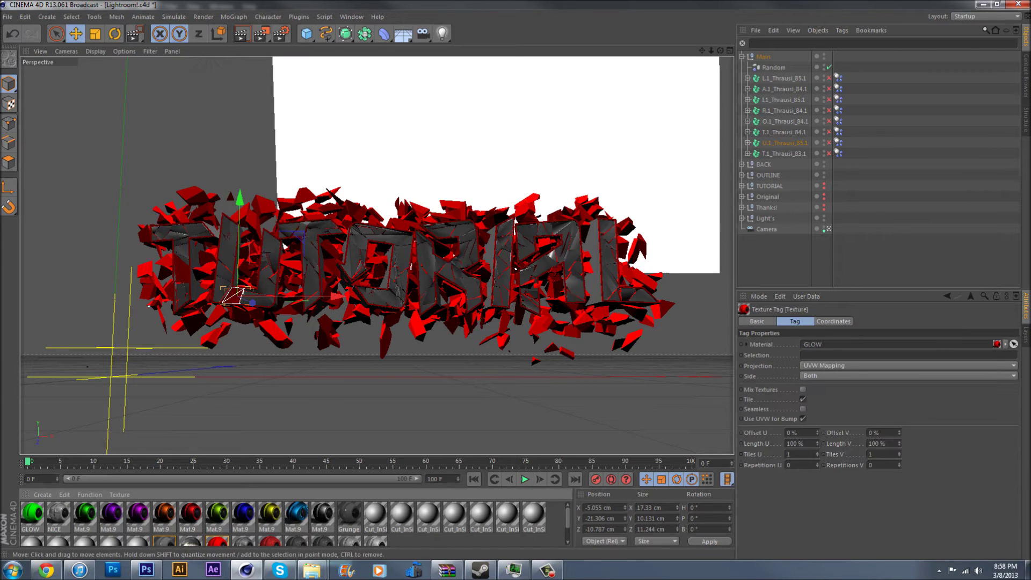
left_click(279, 243)
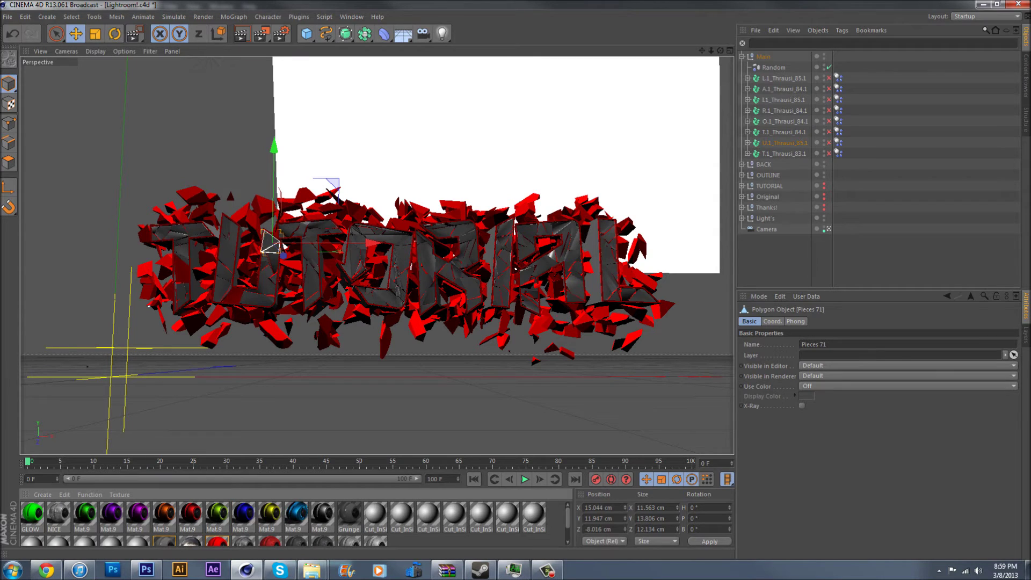
left_click_drag(217, 540, 272, 245)
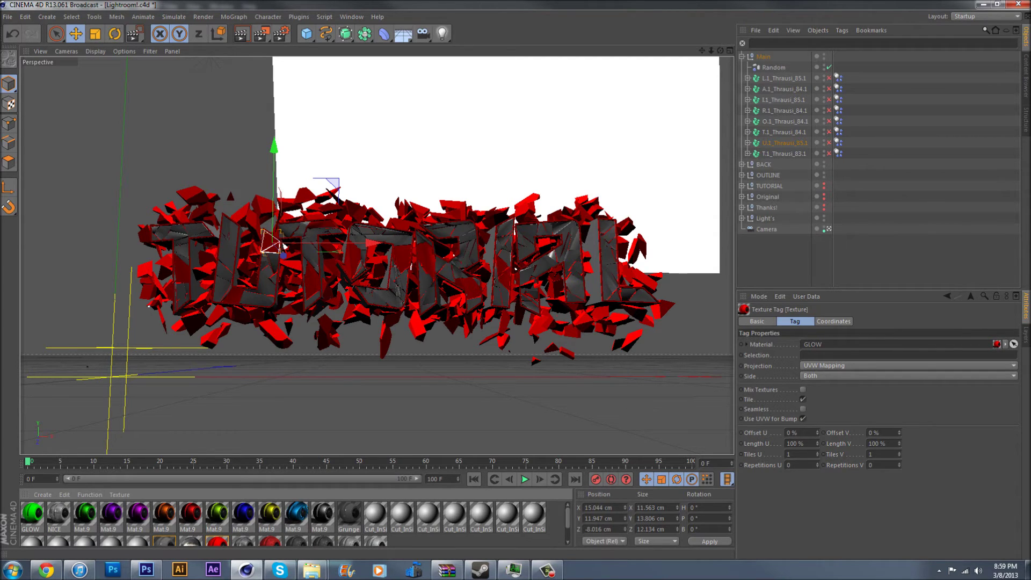
key("ctrl+z")
key("ctrl+y")
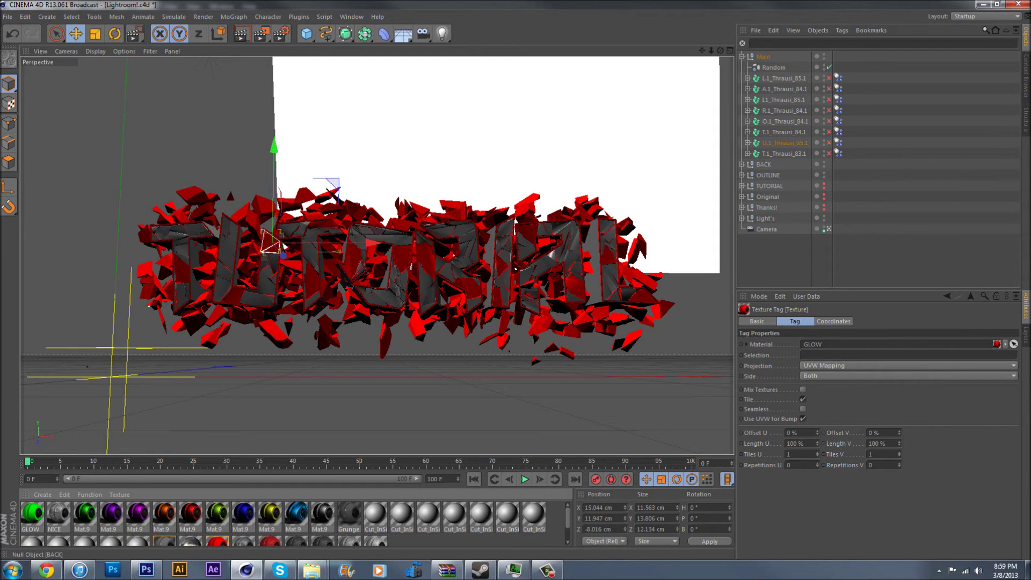
- Select the BACK group, examine how its fragments sit around the letters from different angles, and clear the selection
left_click(764, 164)
left_click_drag(445, 321, 418, 336, "alt")
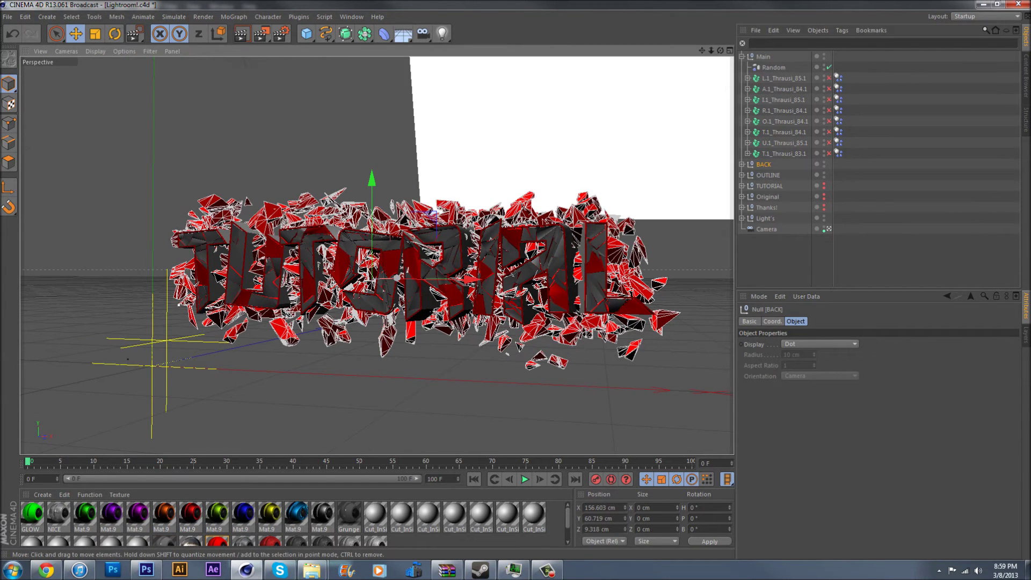
left_click_drag(396, 278, 430, 284)
left_click(778, 259)
mouse_move(376, 255)
left_mouse_down("alt")
mouse_move(371, 279)
mouse_move(373, 254)
left_mouse_up("alt")
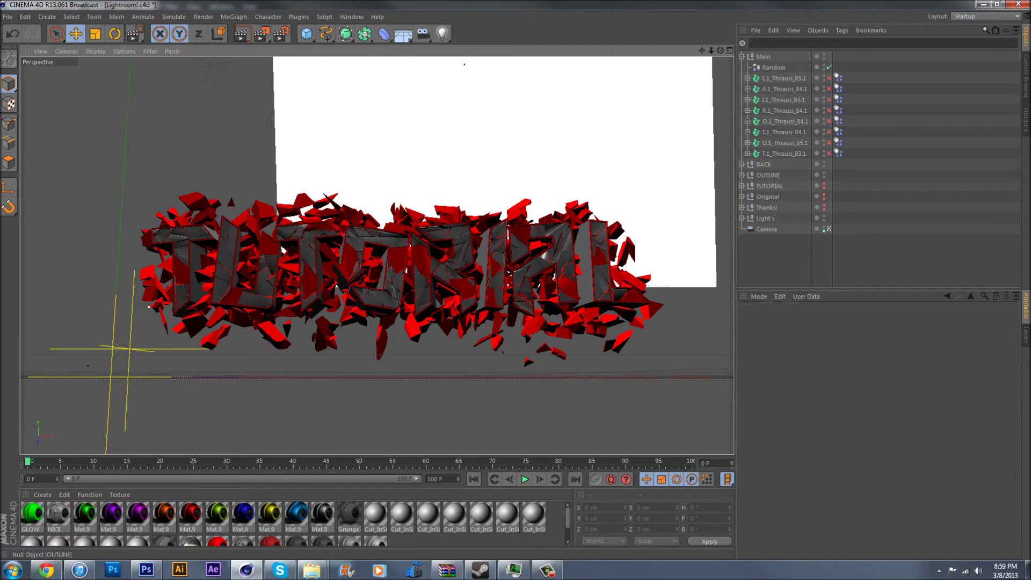
left_click_drag(424, 237, 428, 234, "alt")
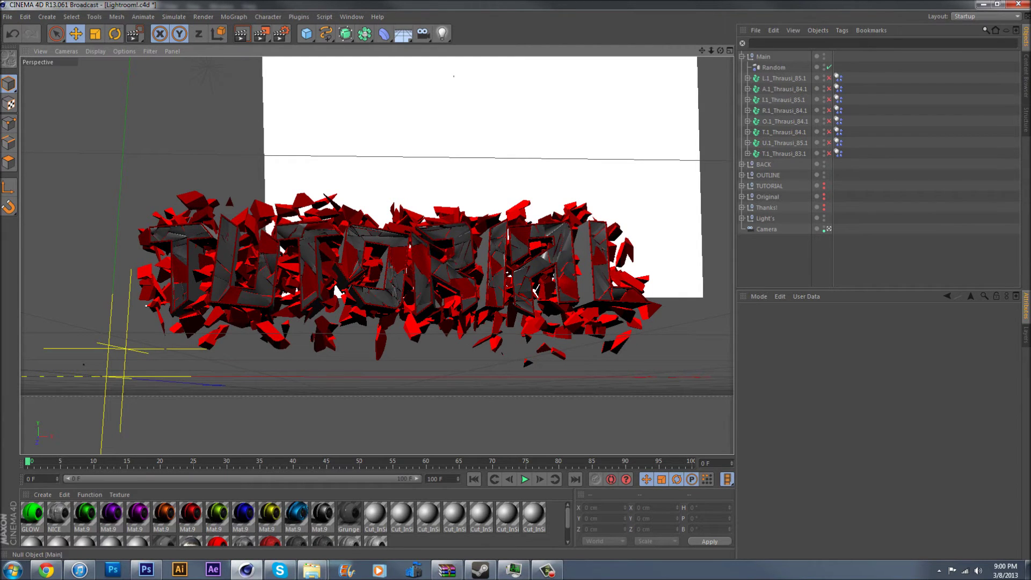
- Collapse the Main group and compare the text with the Light's group hidden and shown
left_click(742, 56)
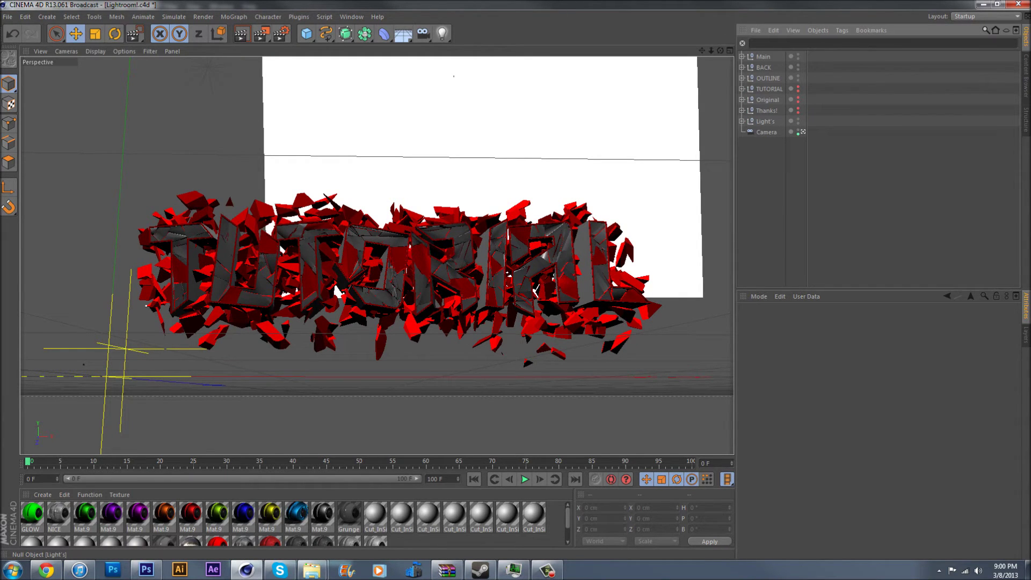
left_click(798, 119)
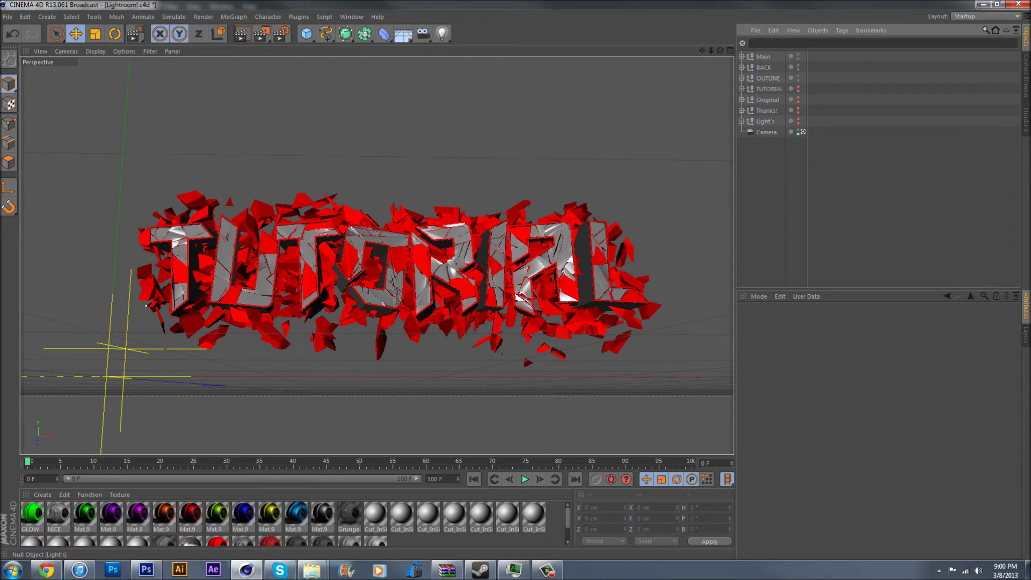
left_click(798, 119)
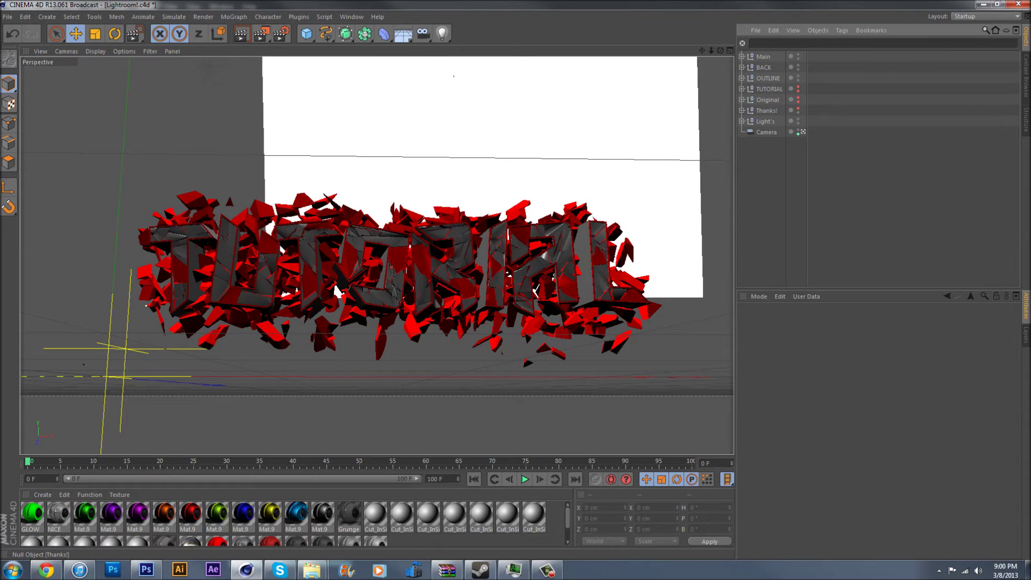
- Show the Thanks! group, move its FEARED lettering above the TUTORIAL text, and clear the selection
left_click_drag(455, 239, 455, 136)
key("ctrl+z")
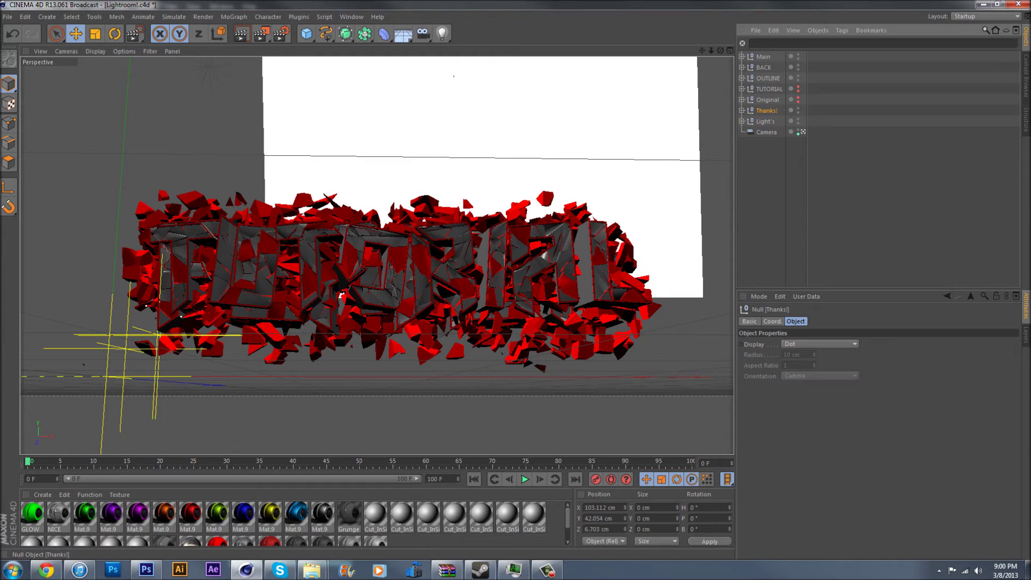
key("ctrl+z")
left_click_drag(285, 258, 285, 137)
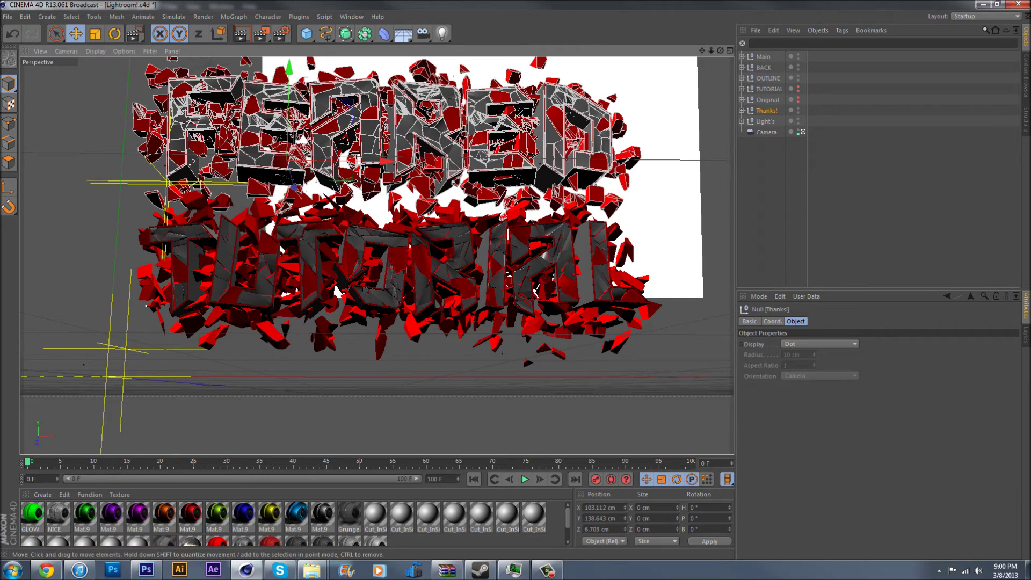
key("ctrl+shift+a")
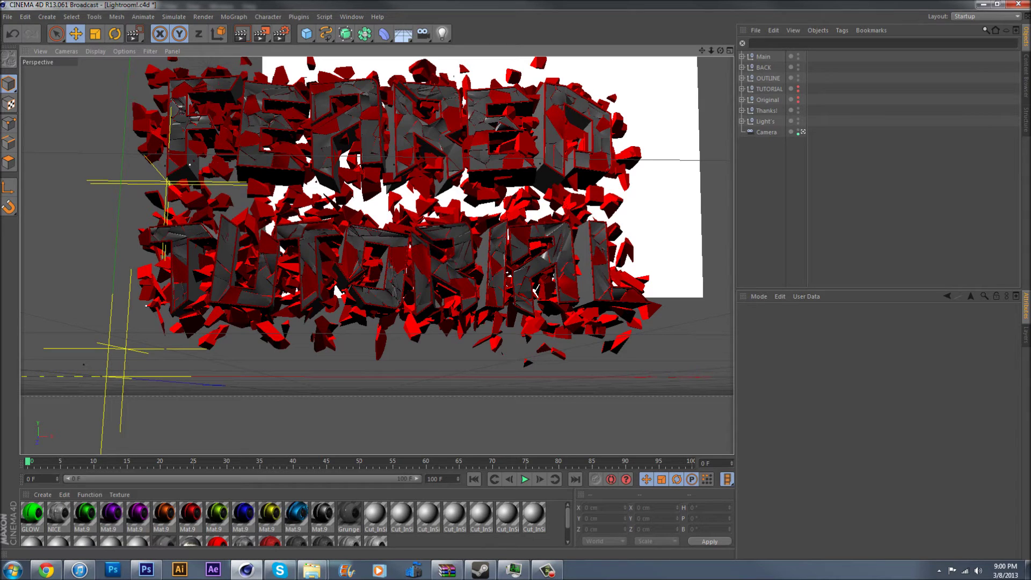
- Undo the move and the display of the Thanks! group so that only the TUTORIAL text is shown
key("ctrl+z")
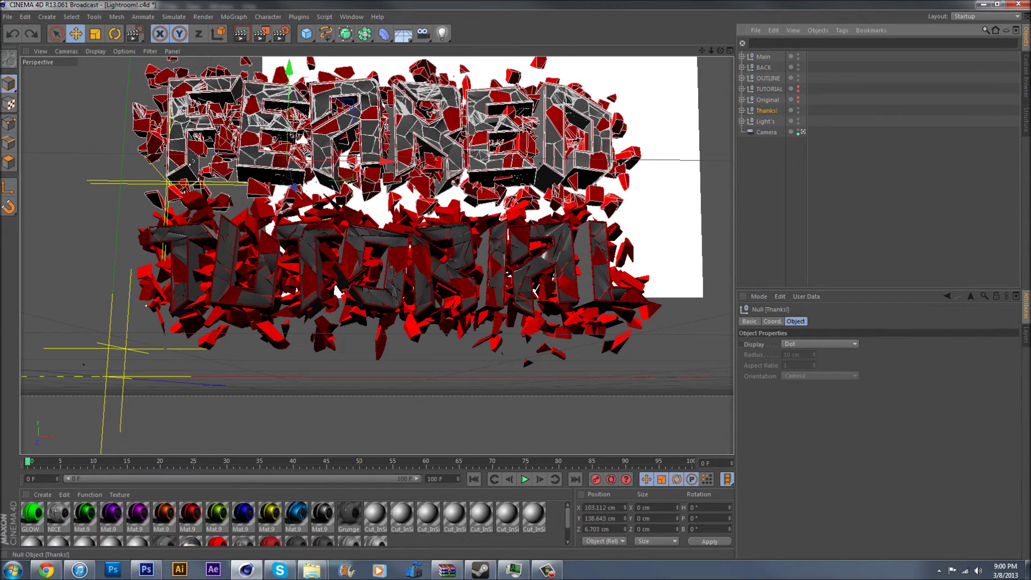
key("ctrl+z")
key("ctrl+z")
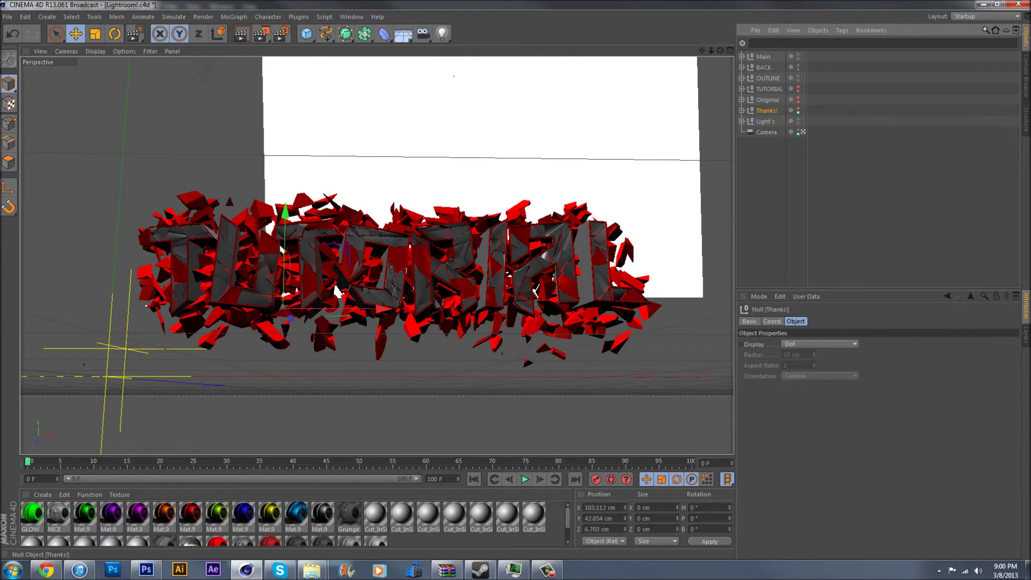
key("ctrl+z")
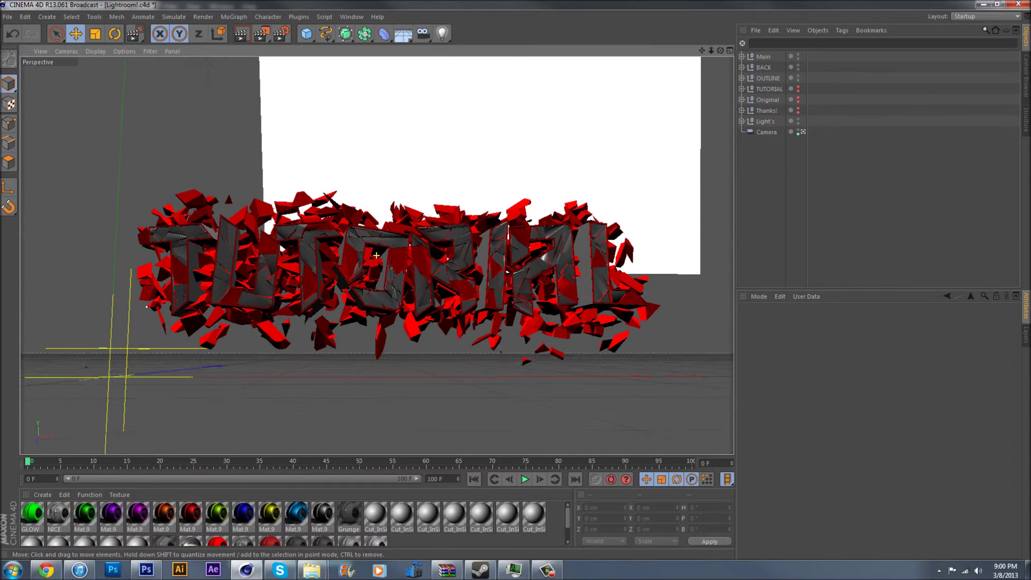
key("ctrl+z")
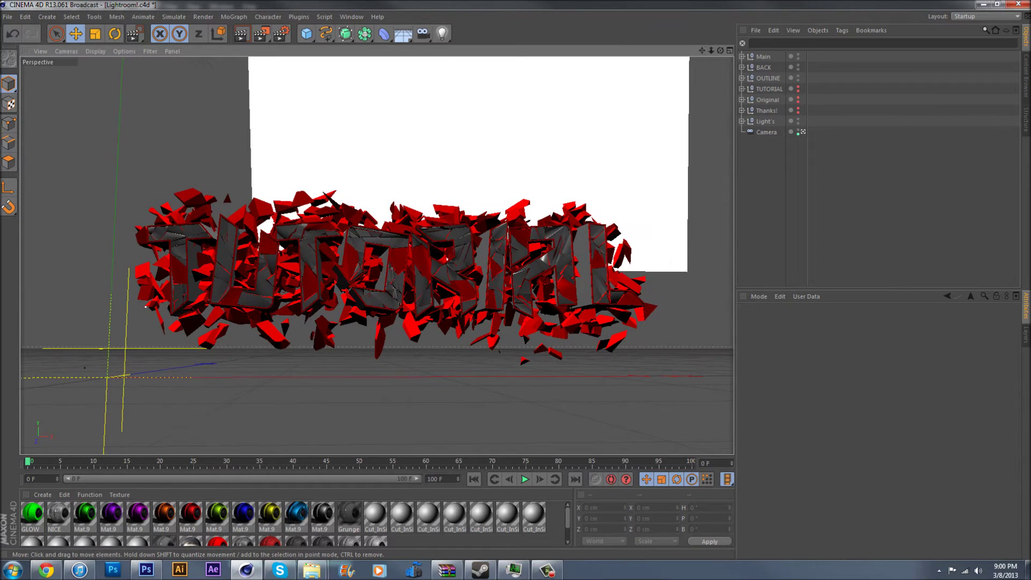
key("ctrl+z")
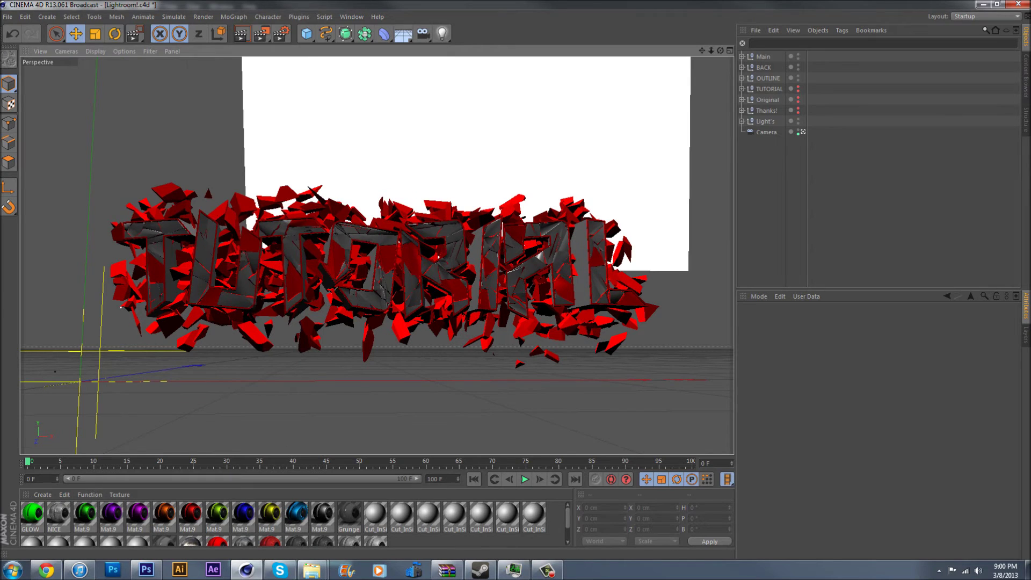
- Set the render's output file name to tut in the Renders folder and close the render settings
key("ctrl+b")
left_click(82, 54)
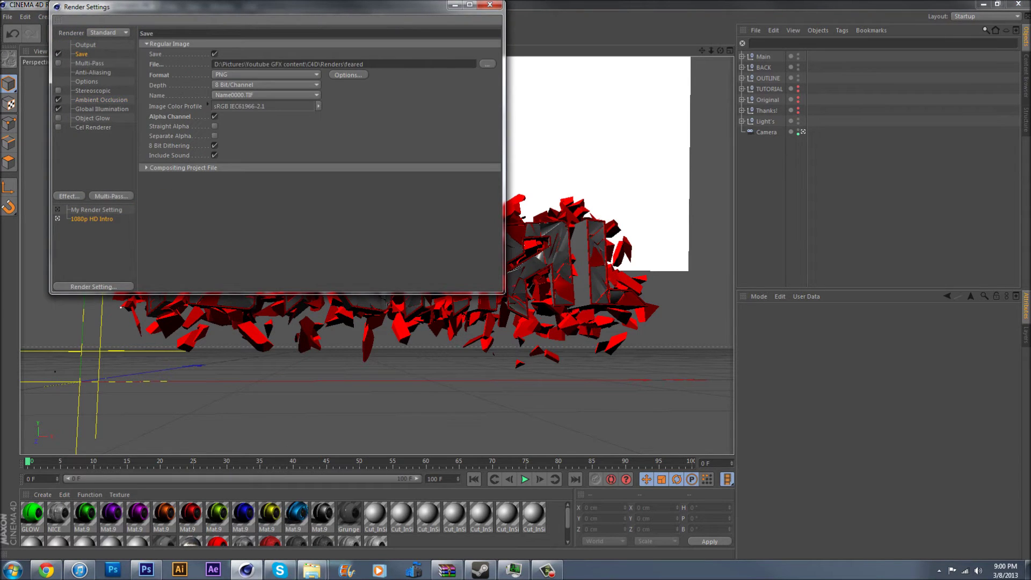
double_click(354, 64)
type("tut")
left_click(489, 5)
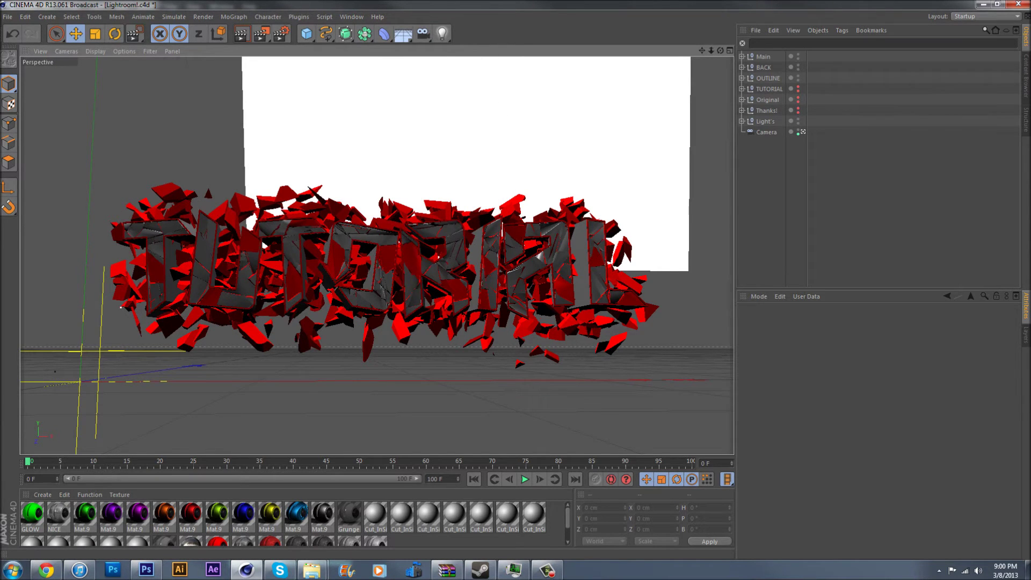
- Render the framed TUTORIAL text to the Picture Viewer, then maximize the viewer and view the image at 100%
left_click_drag(702, 50, 705, 49)
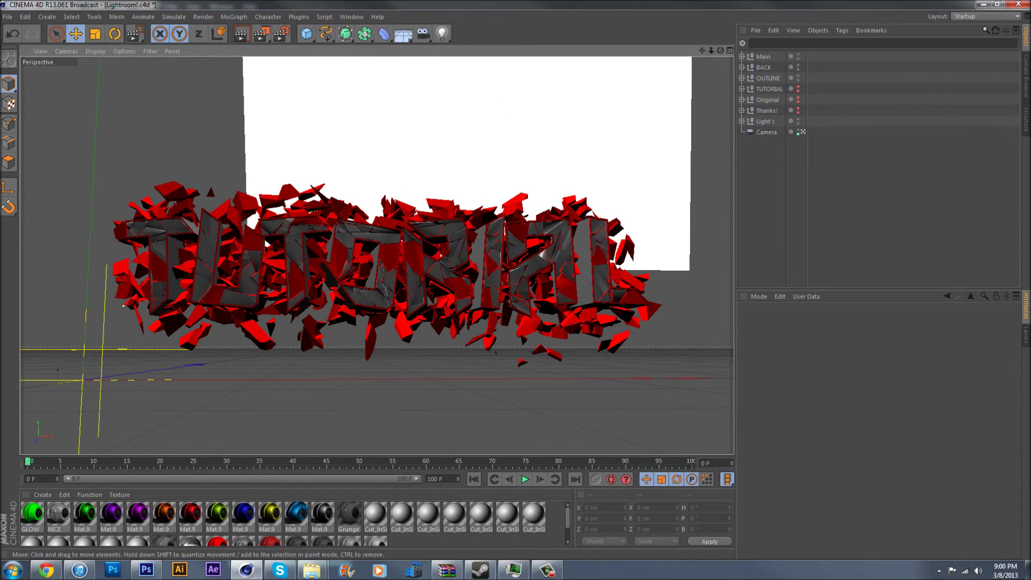
left_click(262, 33)
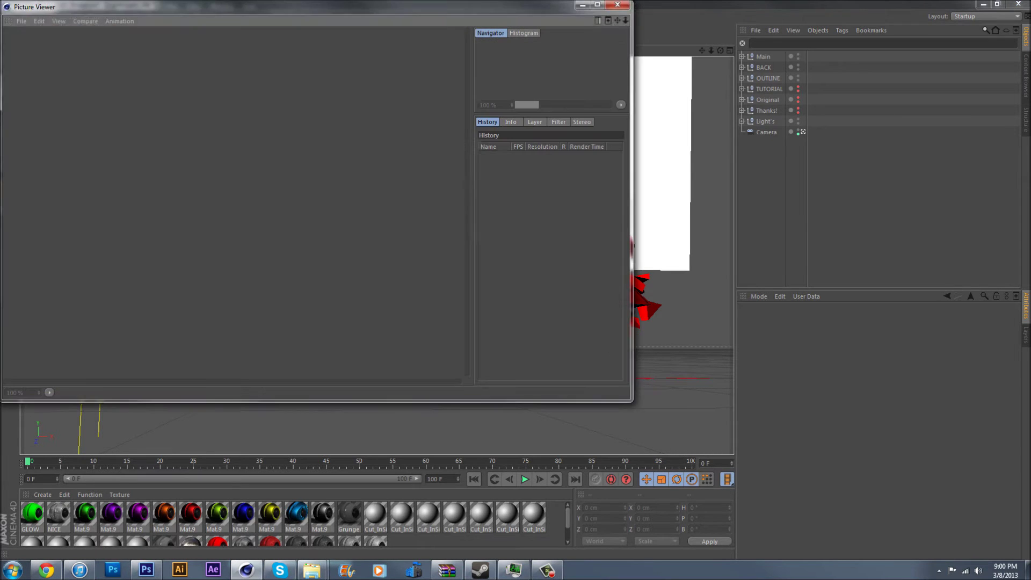
key("Return")
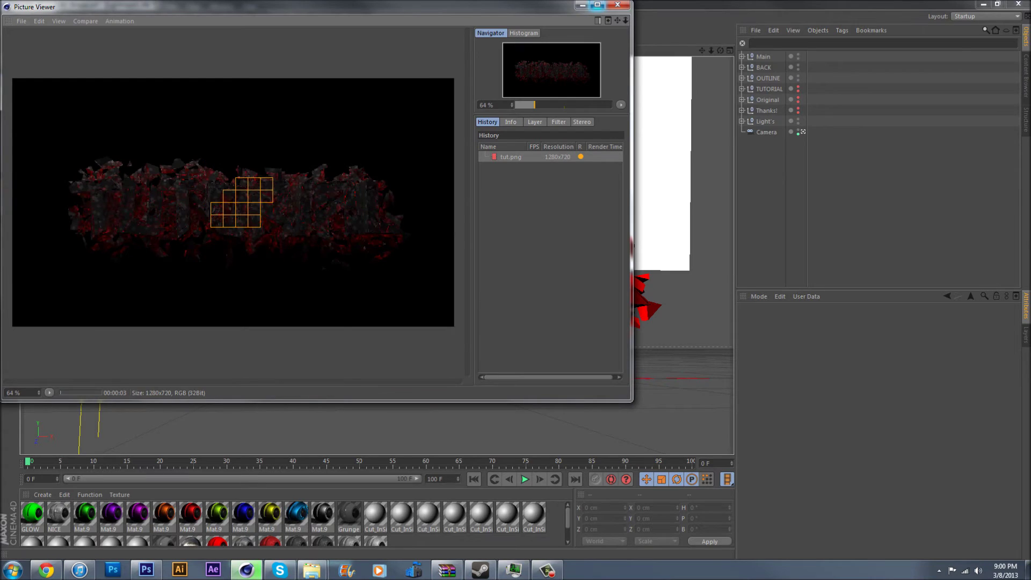
left_click(597, 5)
scroll(432, 280, "up", 2)
scroll(432, 280, "down", 1)
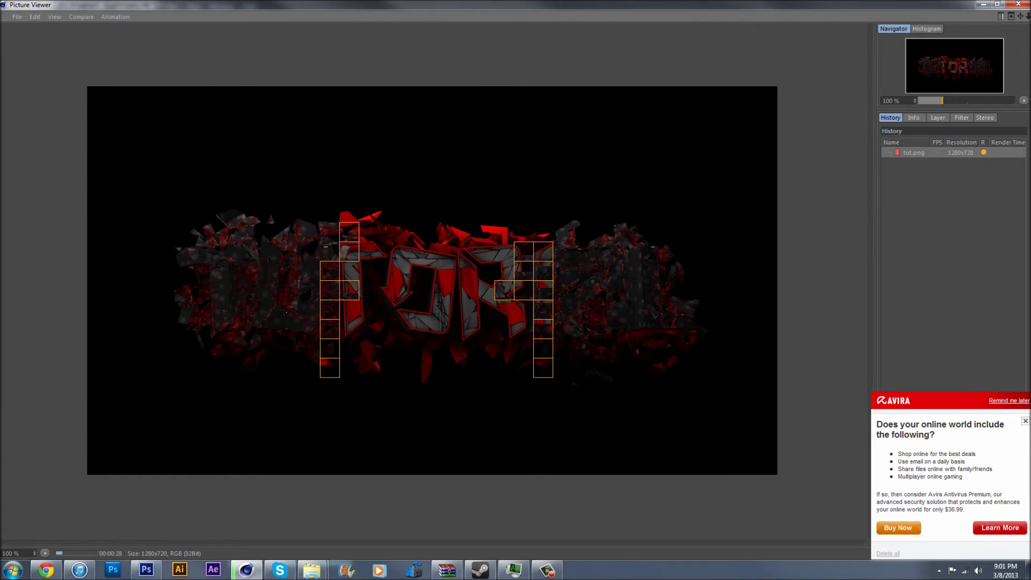
left_click(146, 570)
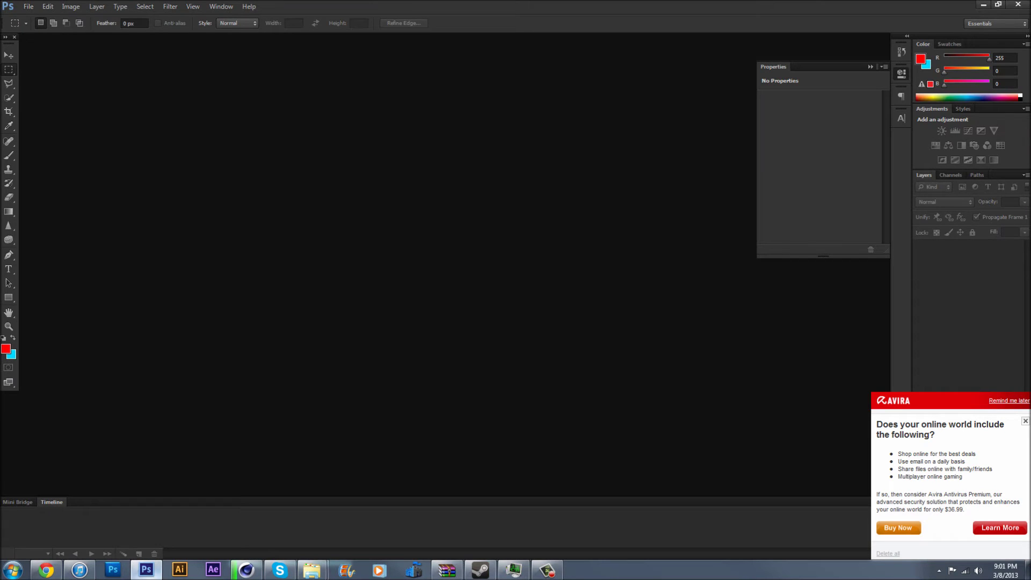
left_click(28, 7)
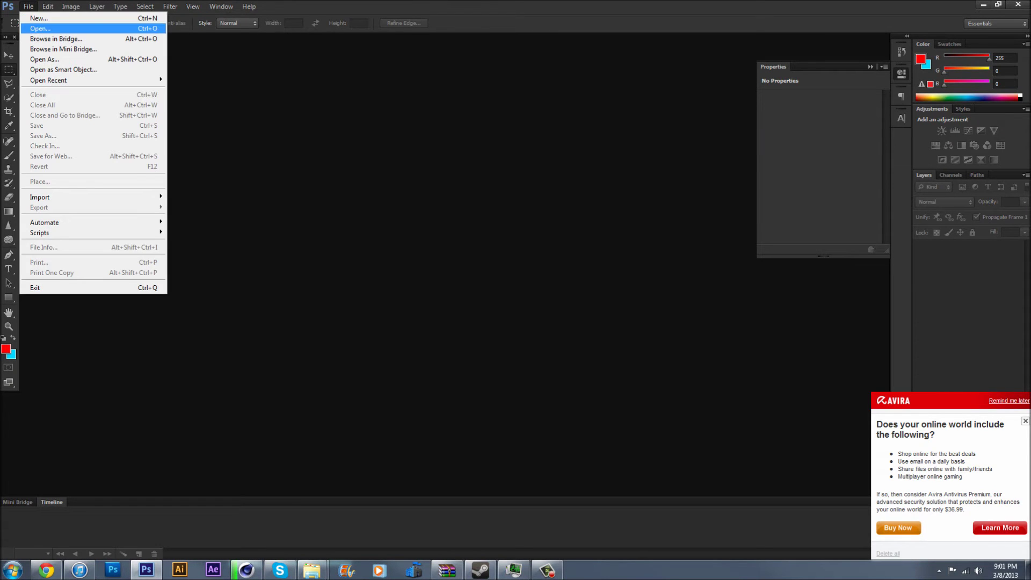
left_click(246, 570)
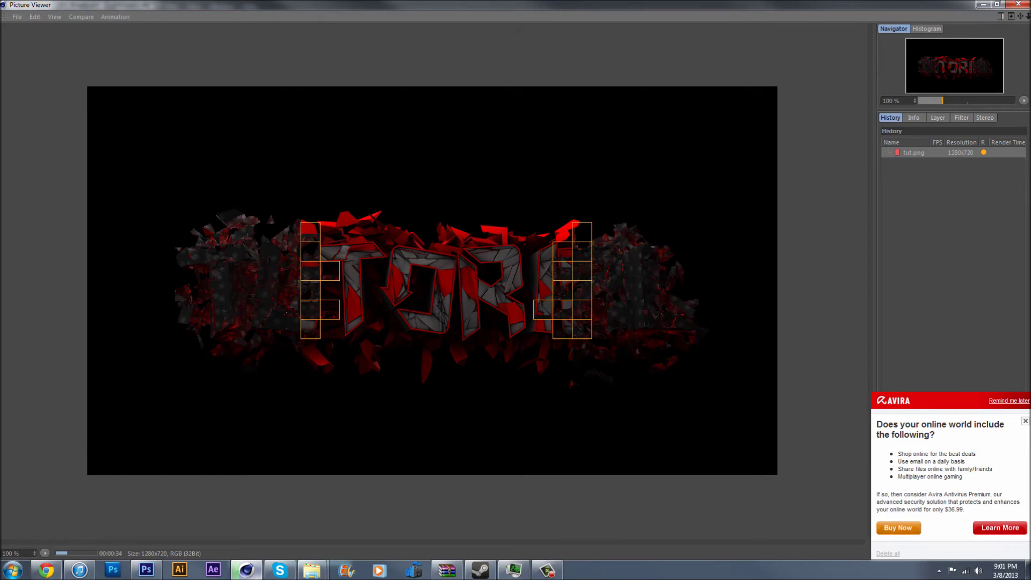
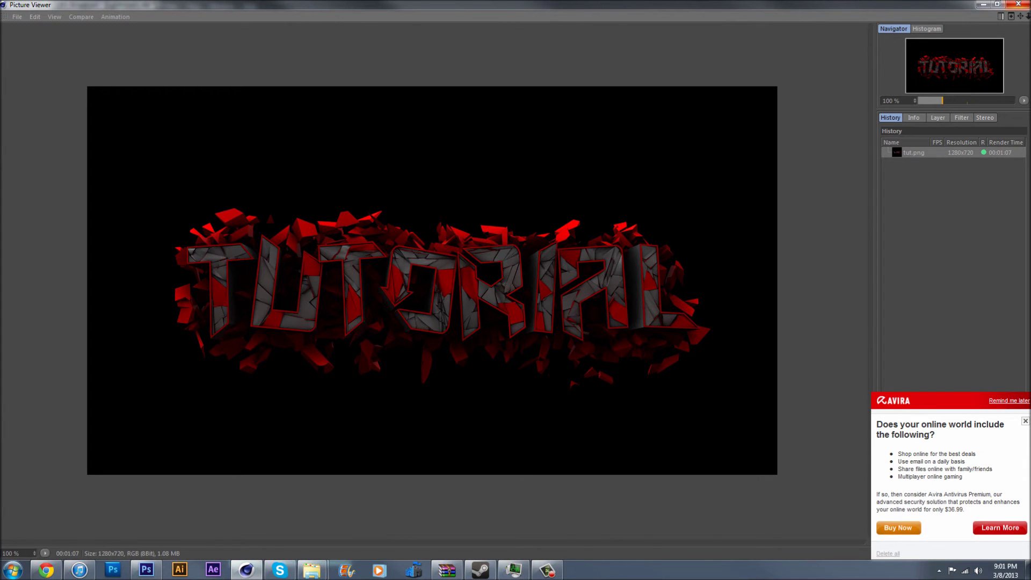
- Switch to Photoshop and open the tut render from the Renders folder inside Youtube GFX content's C4D folder
left_click(983, 4)
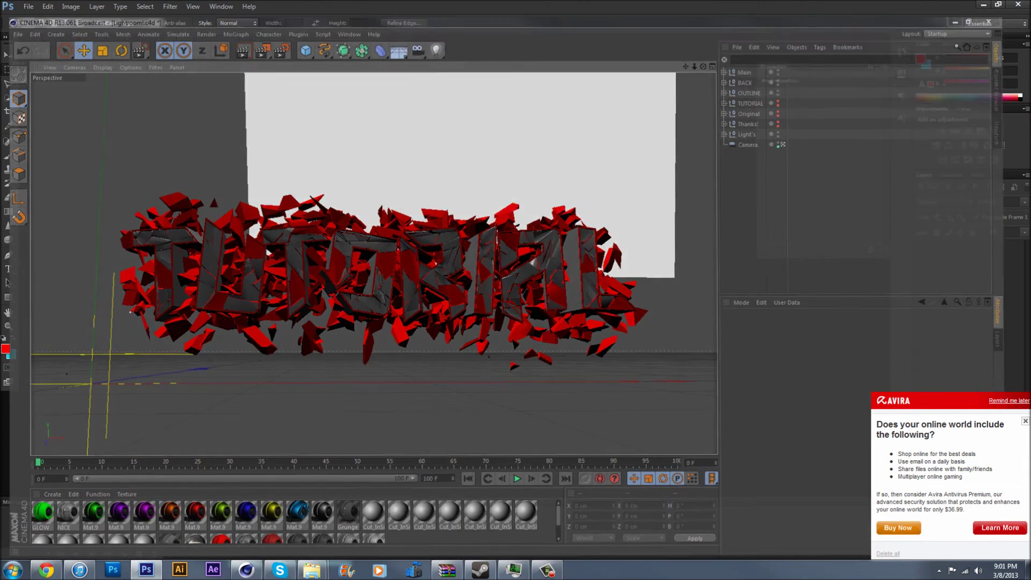
left_click(28, 7)
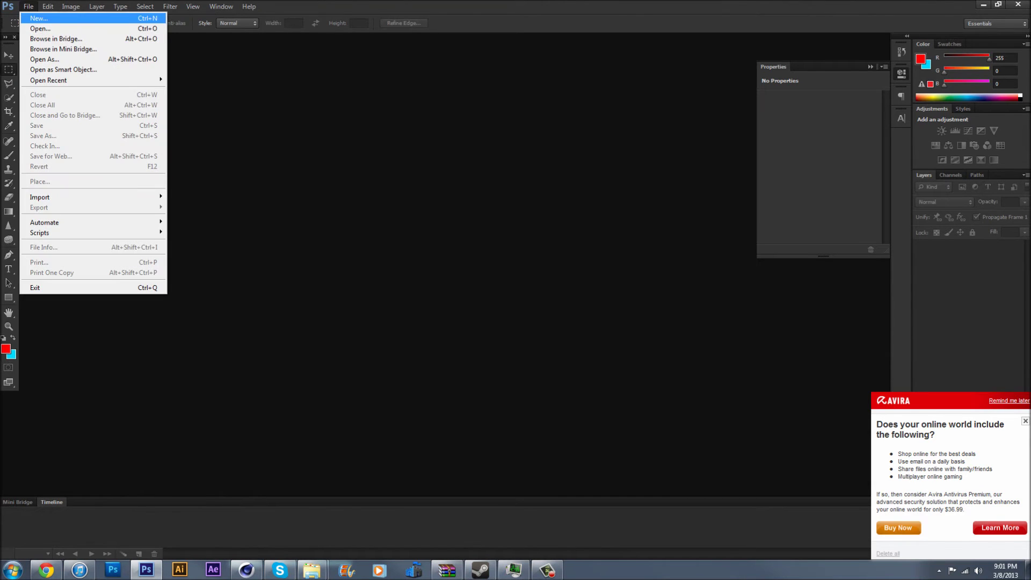
left_click(40, 29)
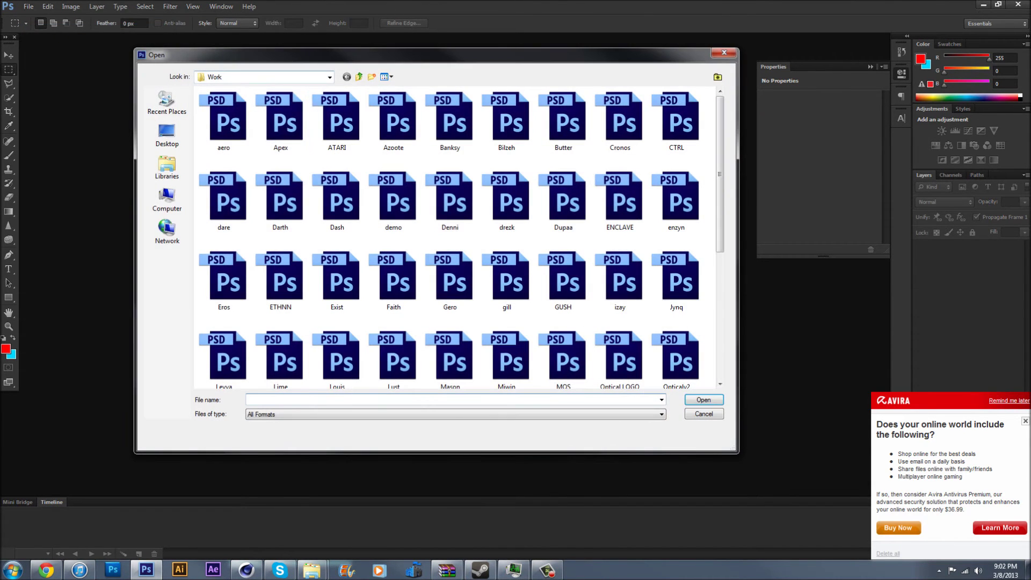
left_click(329, 76)
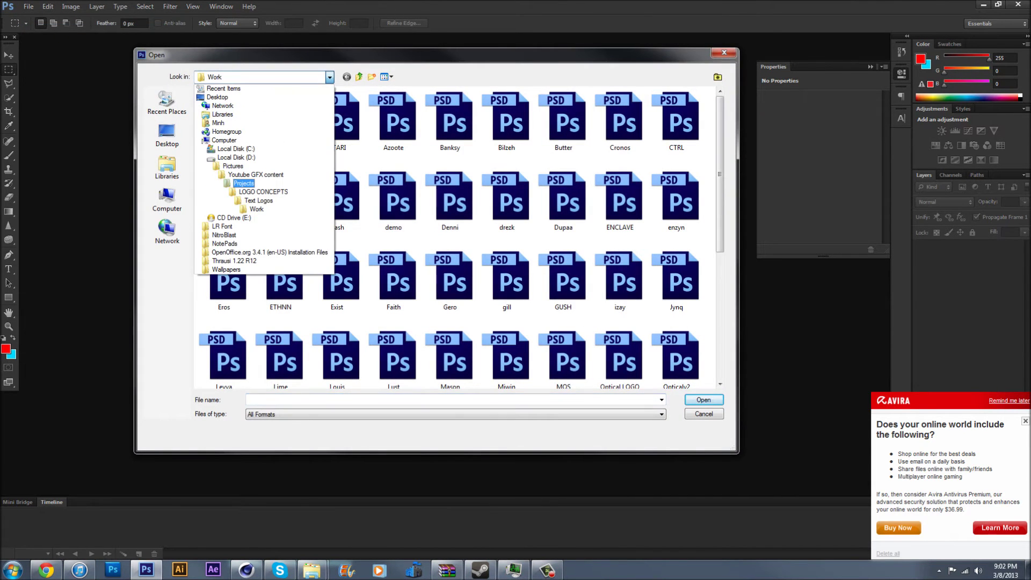
left_click(256, 175)
double_click(620, 120)
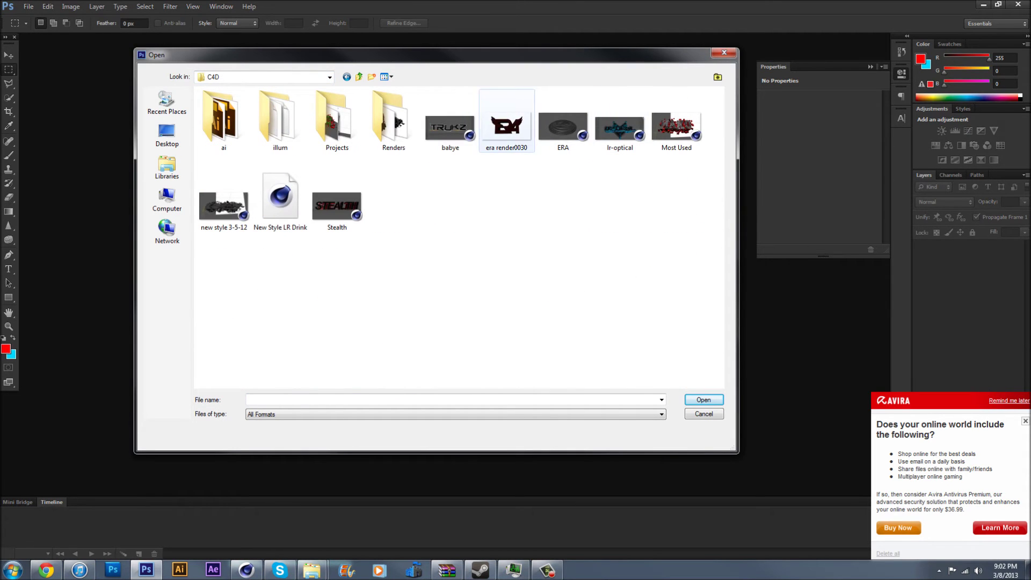
double_click(391, 118)
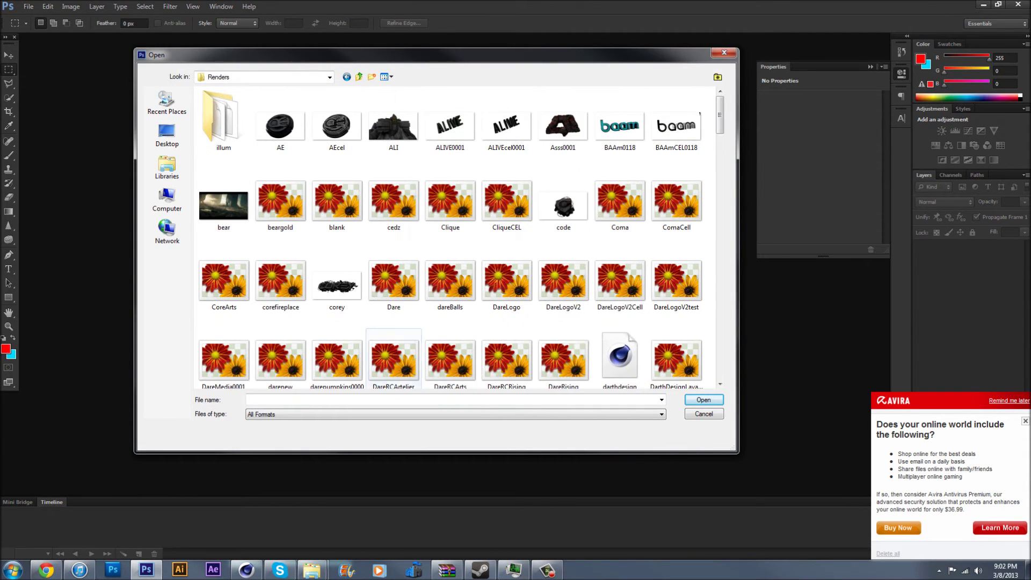
type("tut")
key("Return")
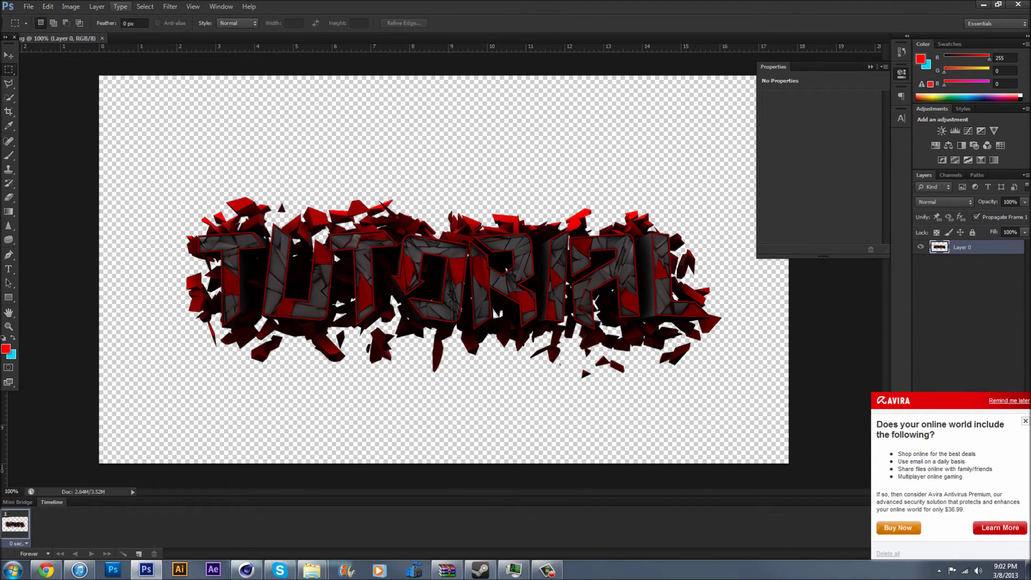
- Open the CCsByOptical PSD from the Optical's GFX Pack folder in Youtube GFX content
left_click(28, 7)
left_click(43, 28)
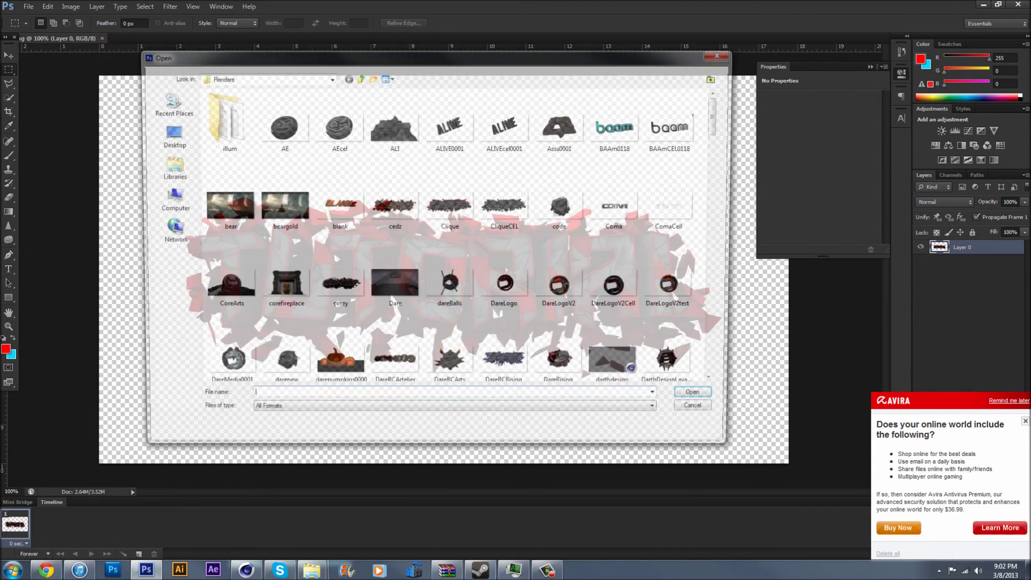
left_click(329, 77)
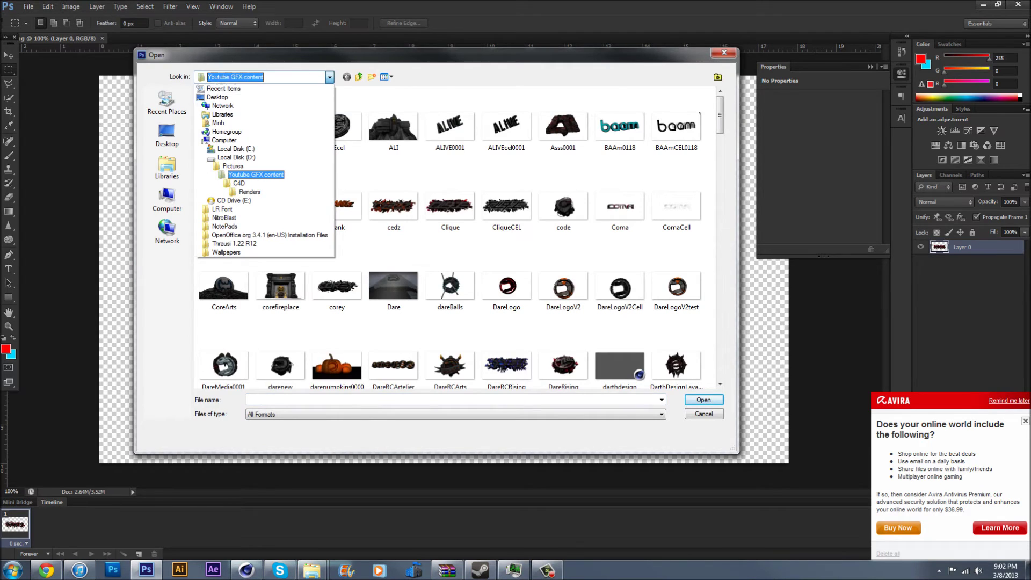
left_click(255, 174)
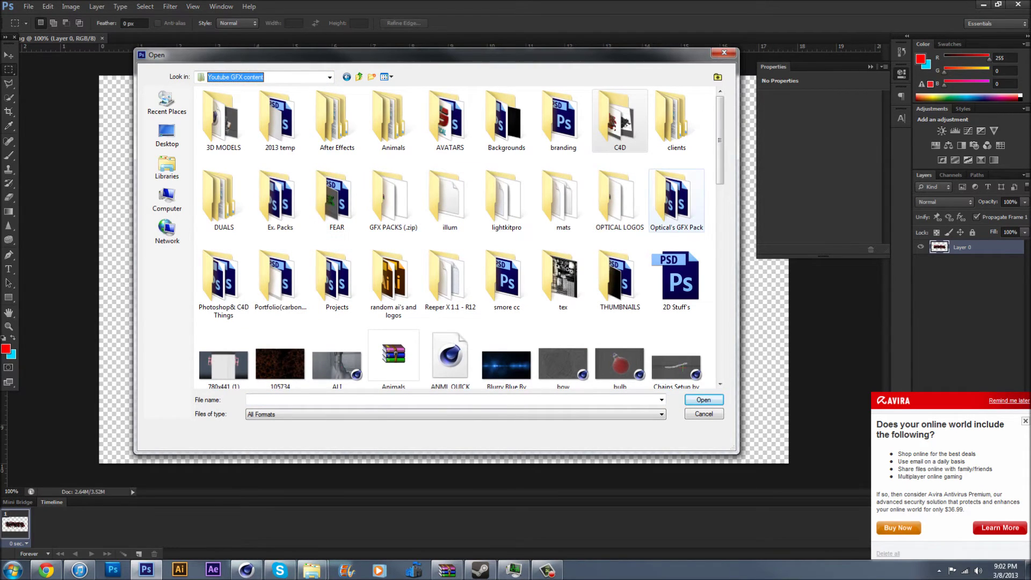
double_click(676, 199)
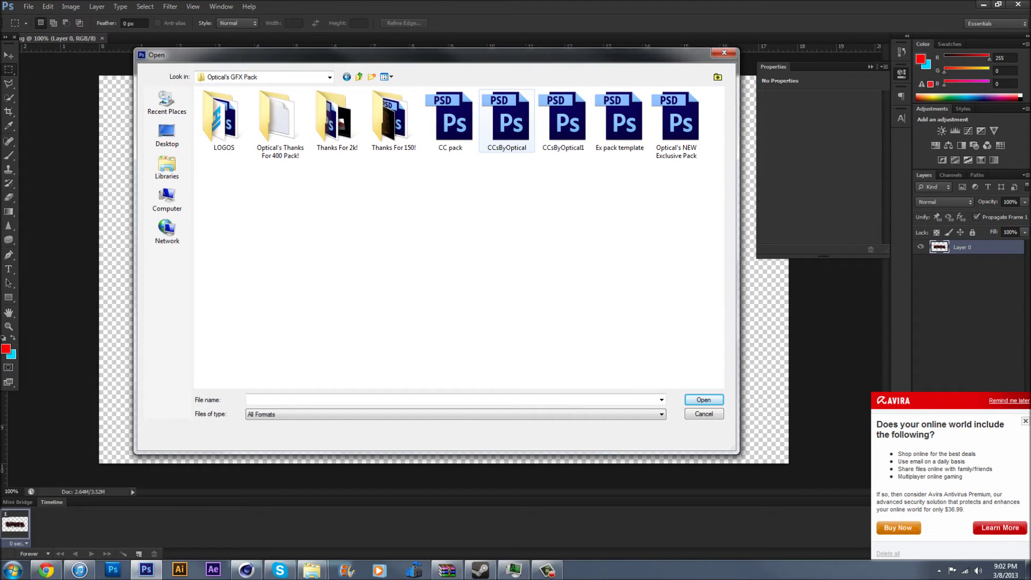
double_click(506, 121)
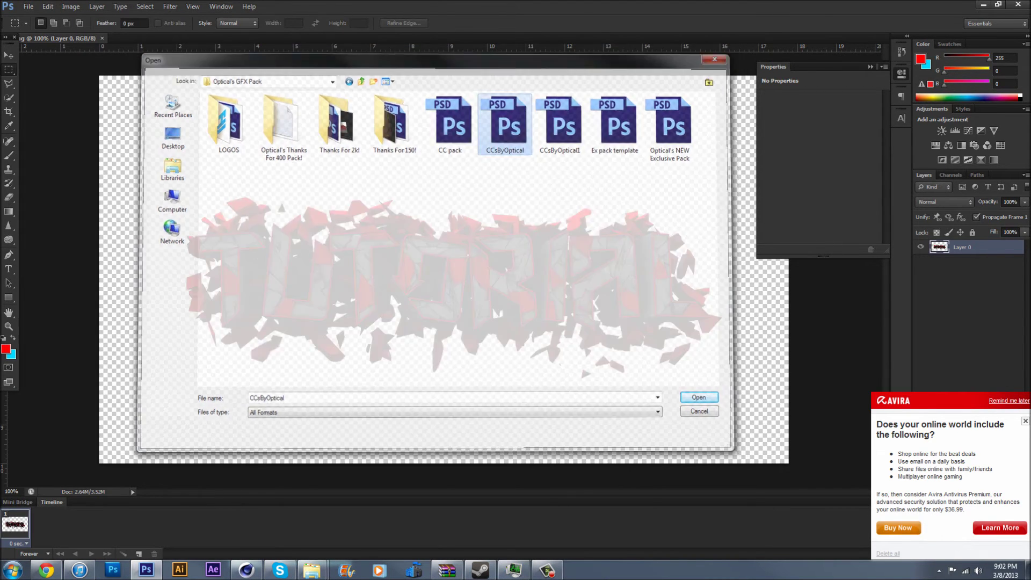
- Copy the CC's by Optical color correction group into the tut document, above the TUTORIAL render layer
left_click(933, 247)
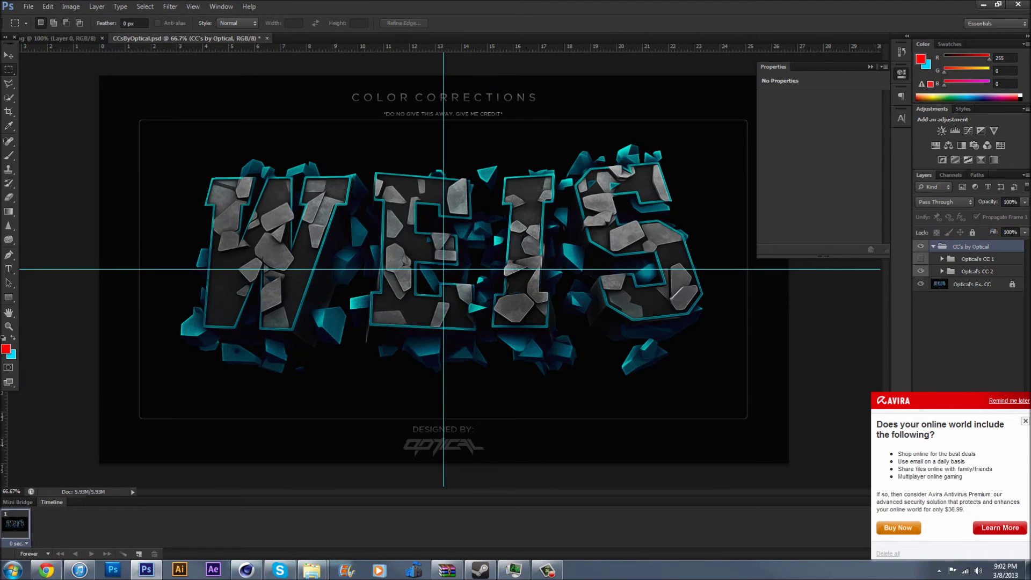
left_click_drag(789, 463, 107, 28)
key("ctrl+d")
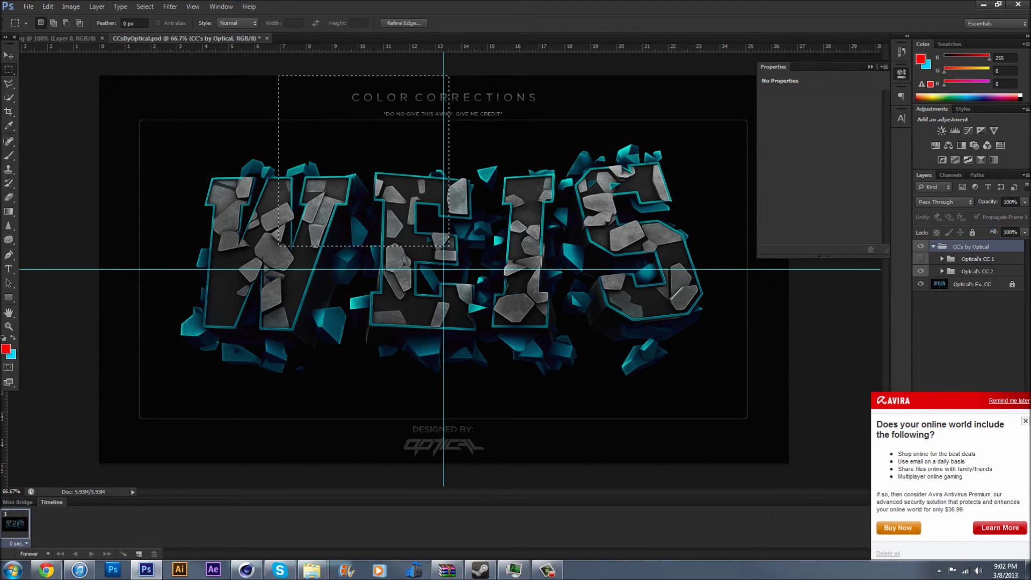
key("v")
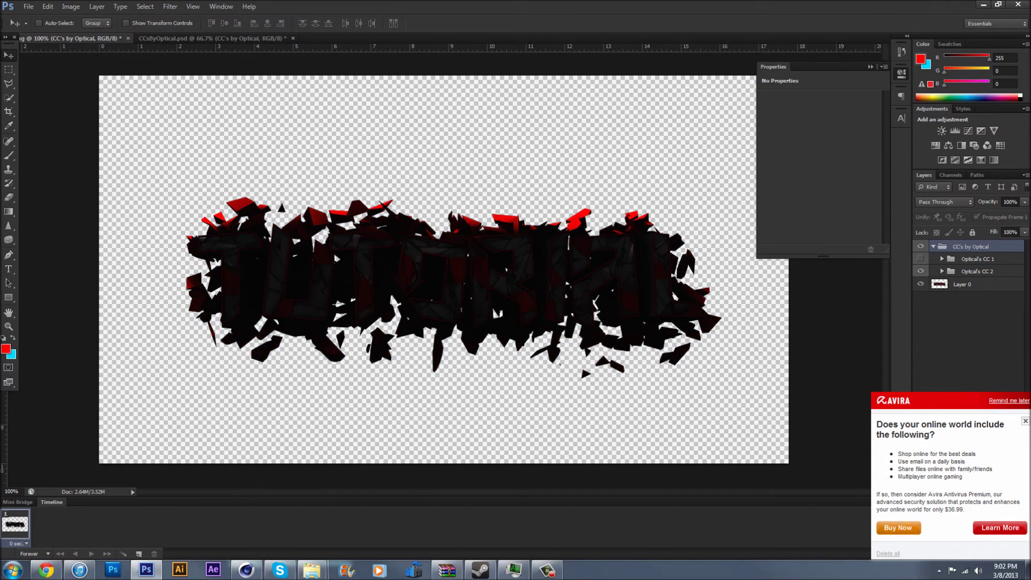
- Dismiss the Avira pop-up and add a new empty layer beneath the TUTORIAL render layer
left_click(977, 284)
left_click(1025, 421)
left_click(999, 555)
mouse_move(961, 284)
left_mouse_down()
mouse_move(964, 322)
mouse_move(961, 304)
left_mouse_up()
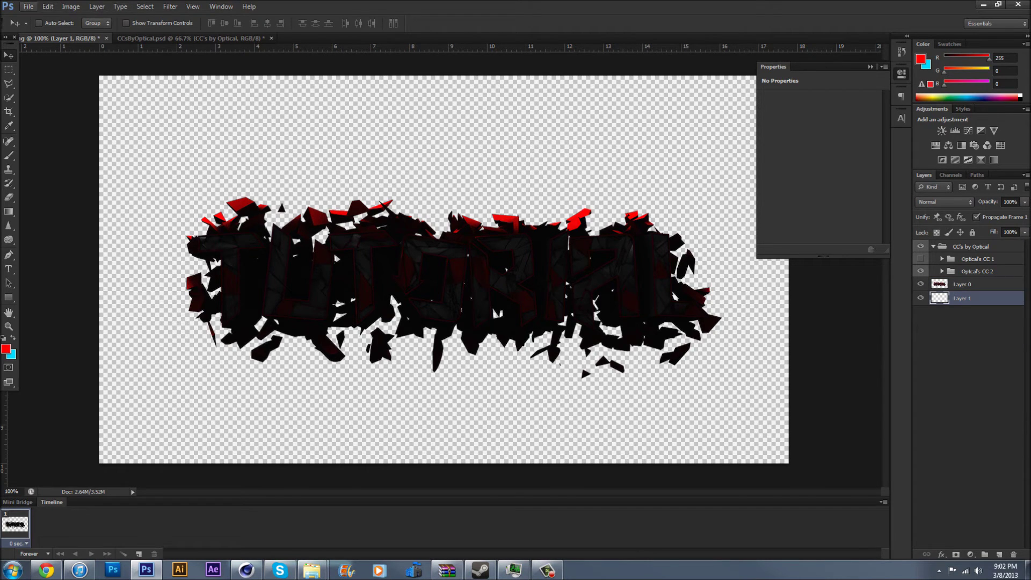
- Fill the new bottom layer with black as the background
left_click(48, 7)
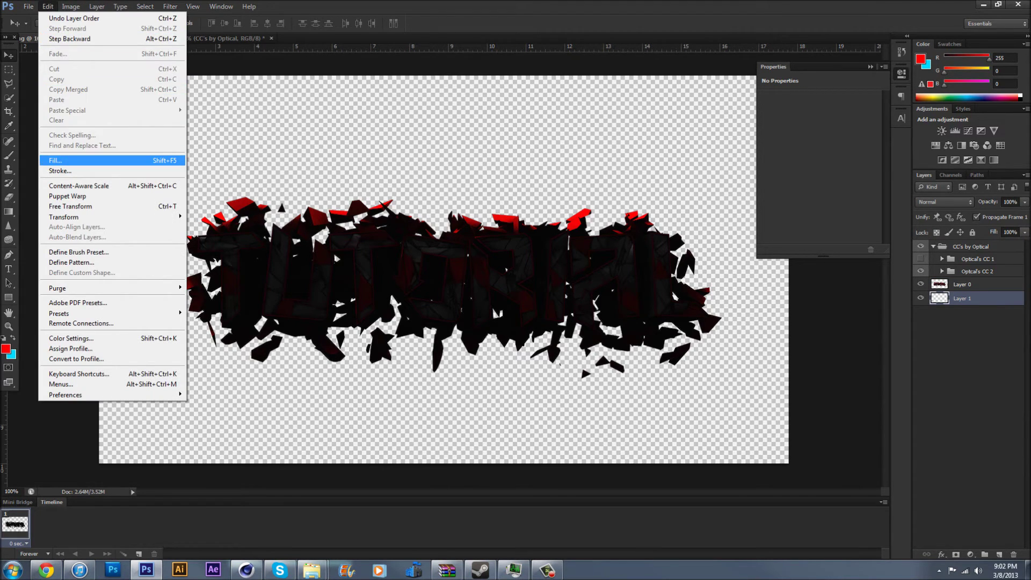
left_click(56, 160)
left_click(538, 175)
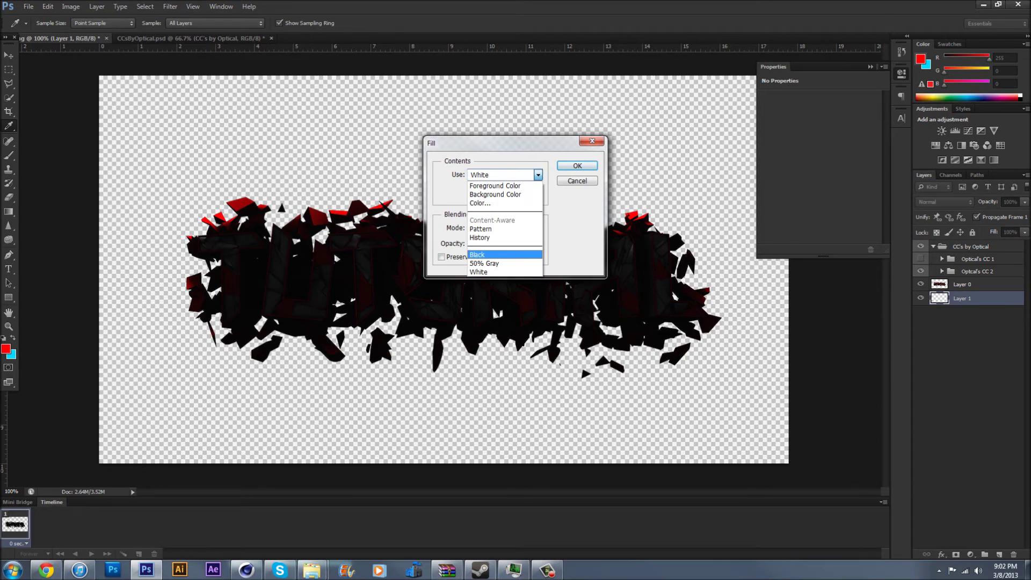
left_click(503, 255)
left_click(577, 166)
key("v")
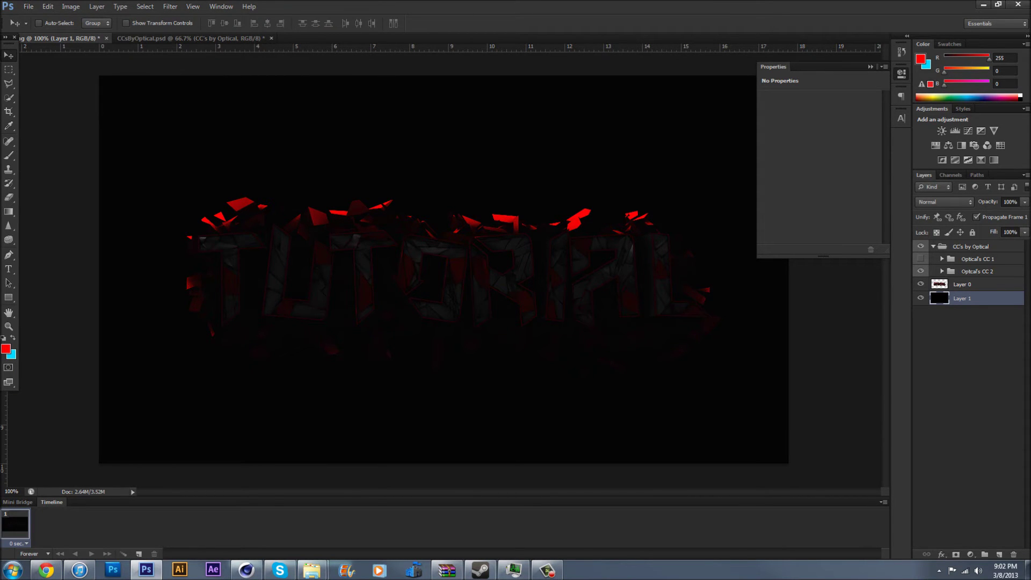
- Add a new layer clipped to the TUTORIAL render layer and set the foreground color to white (ffffff)
left_click(977, 285)
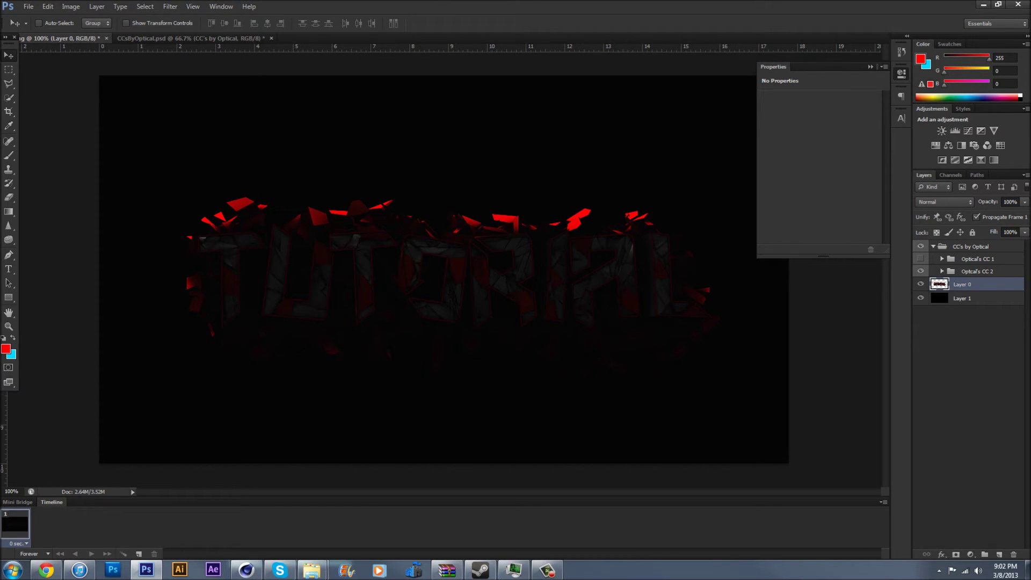
left_click(999, 555)
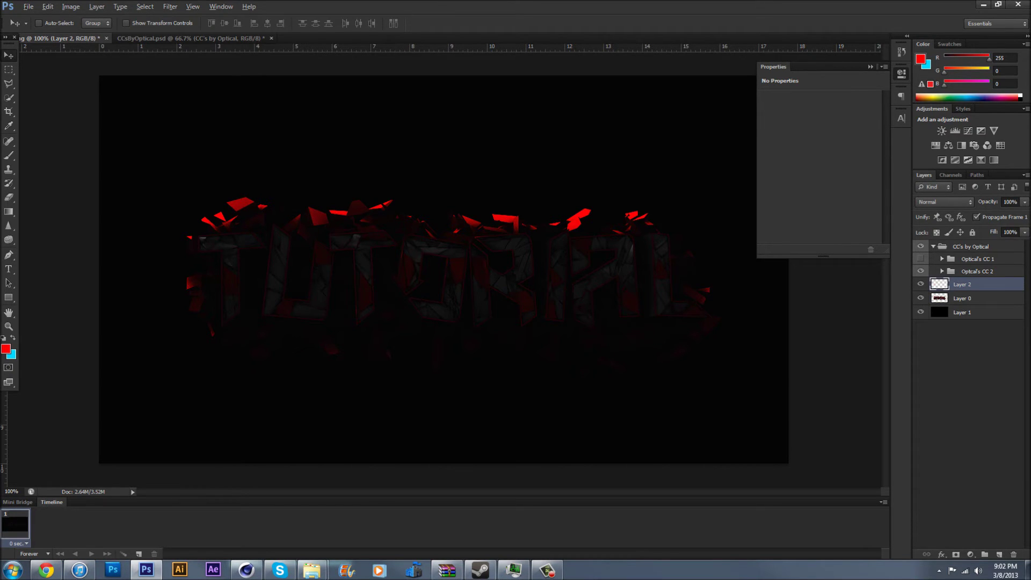
key("ctrl+alt+g")
left_click(6, 349)
left_click(710, 225)
key("Return")
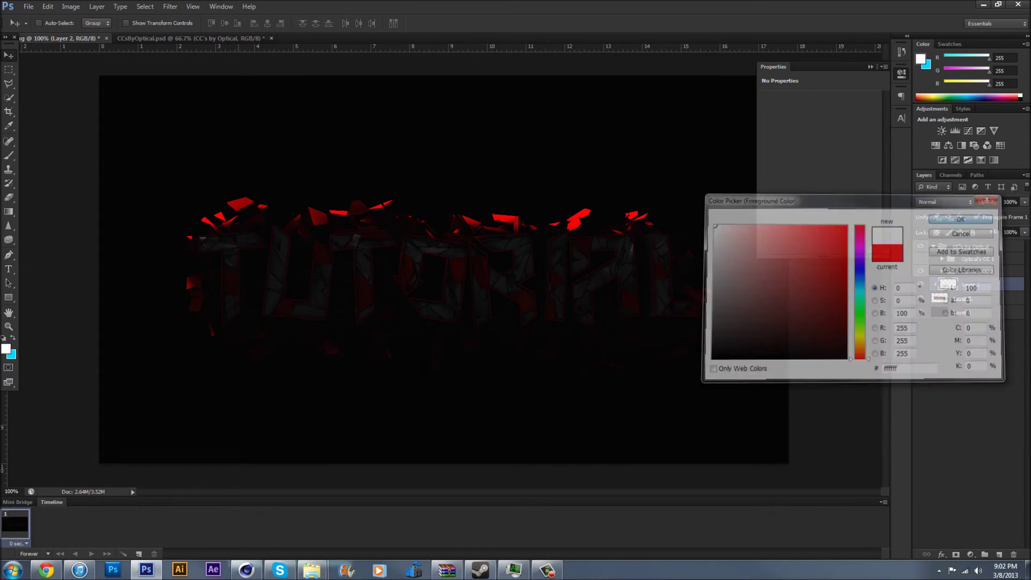
- Select a rectangle around the whole TUTORIAL text, fill it with white on the clipped layer, and clear the selection
left_click(9, 70)
left_click_drag(137, 136, 788, 422)
right_click(478, 268)
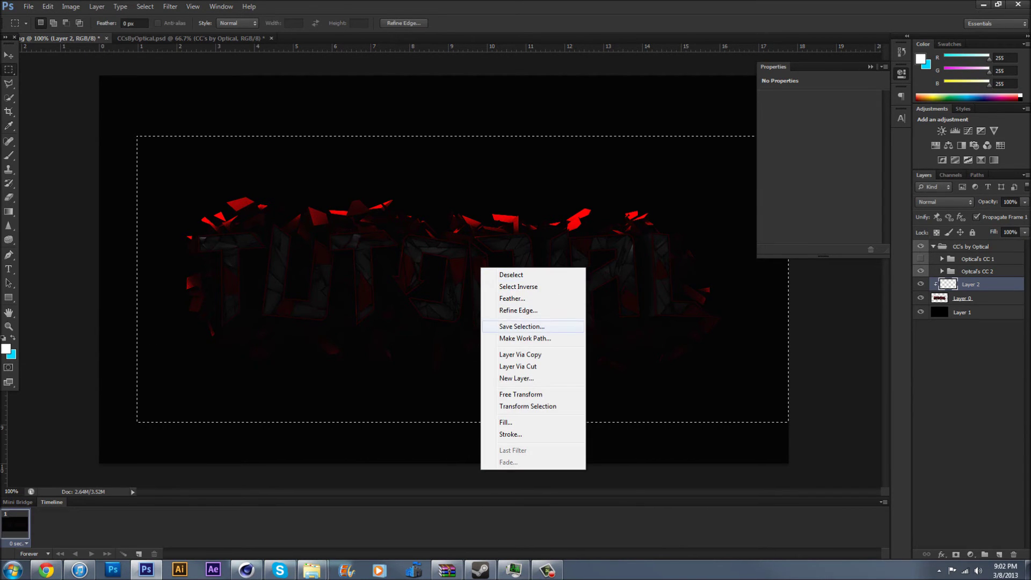
left_click(505, 423)
left_click(538, 175)
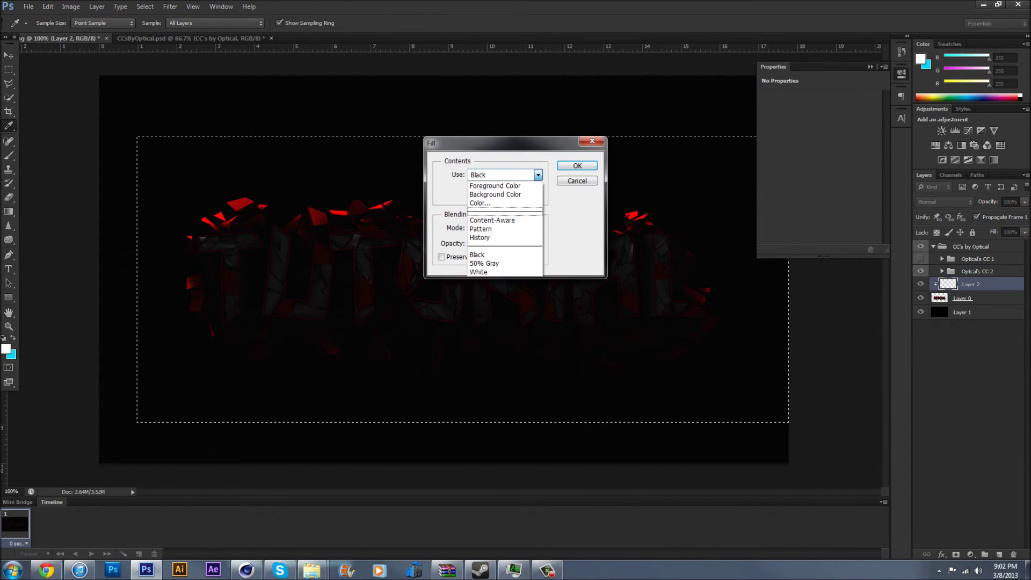
left_click(505, 272)
left_click(577, 165)
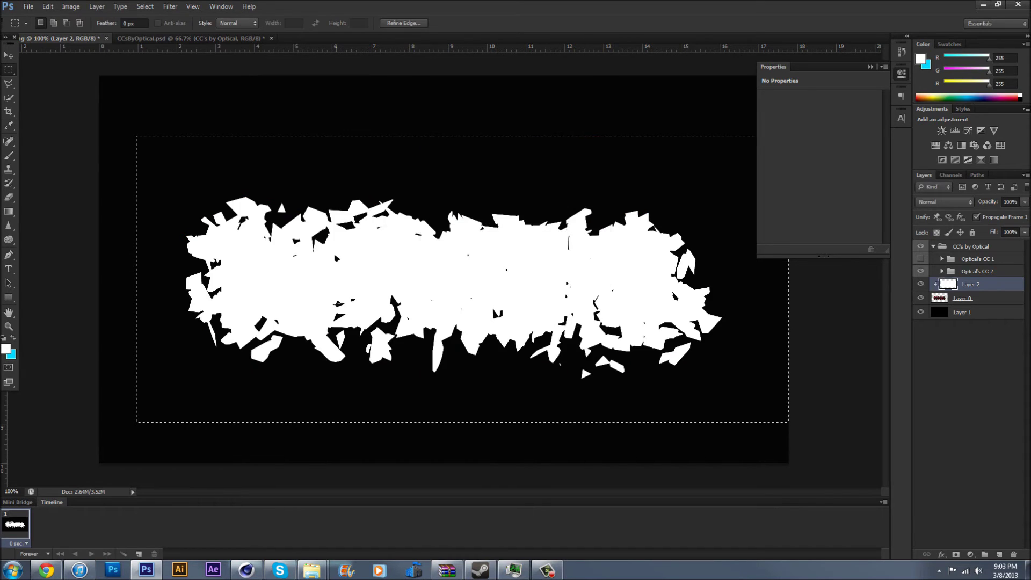
key("v")
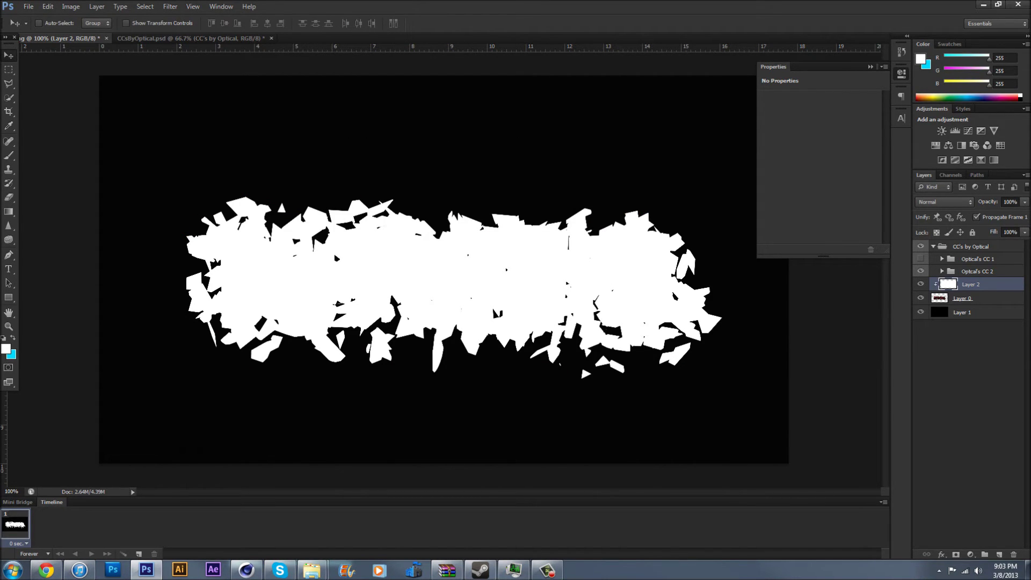
- Set the blend mode of the clipped white layer to Overlay
left_click_drag(971, 285, 971, 291, "alt")
key("ctrl+z")
left_click(944, 202)
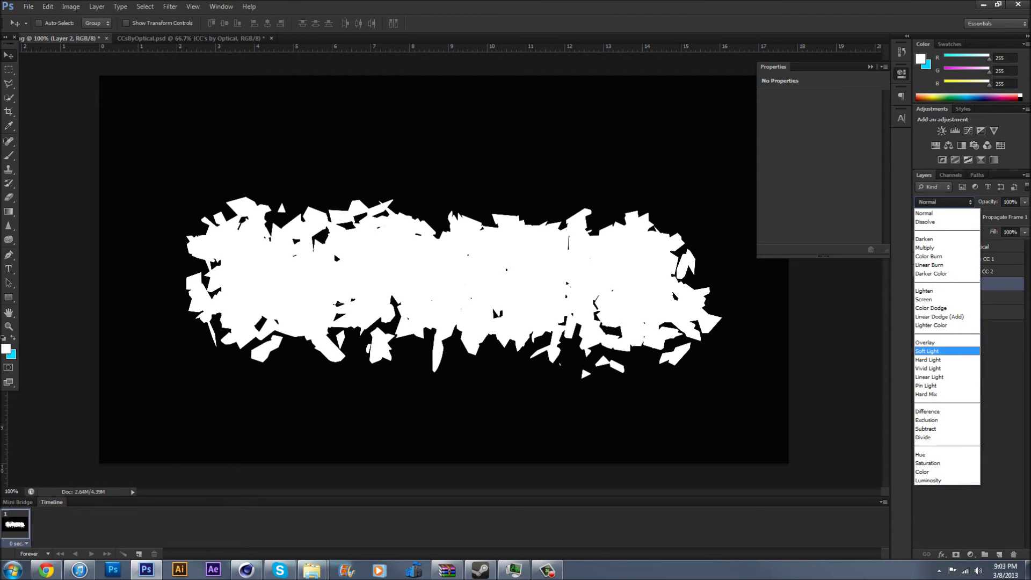
left_click(940, 351)
key("Up")
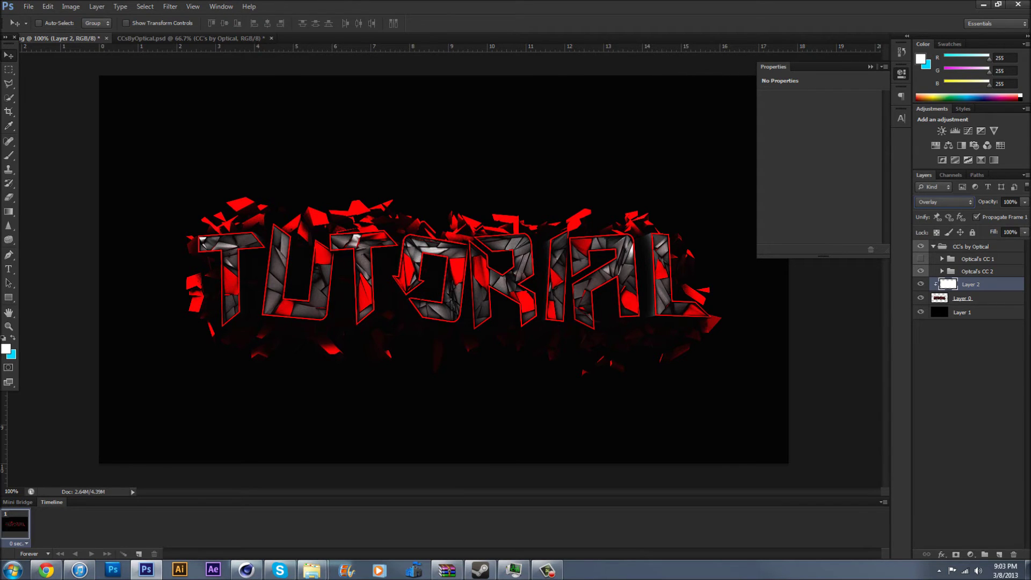
- Duplicate the clipped Overlay layer and set the copy's blend mode to Soft Light
key("ctrl+j")
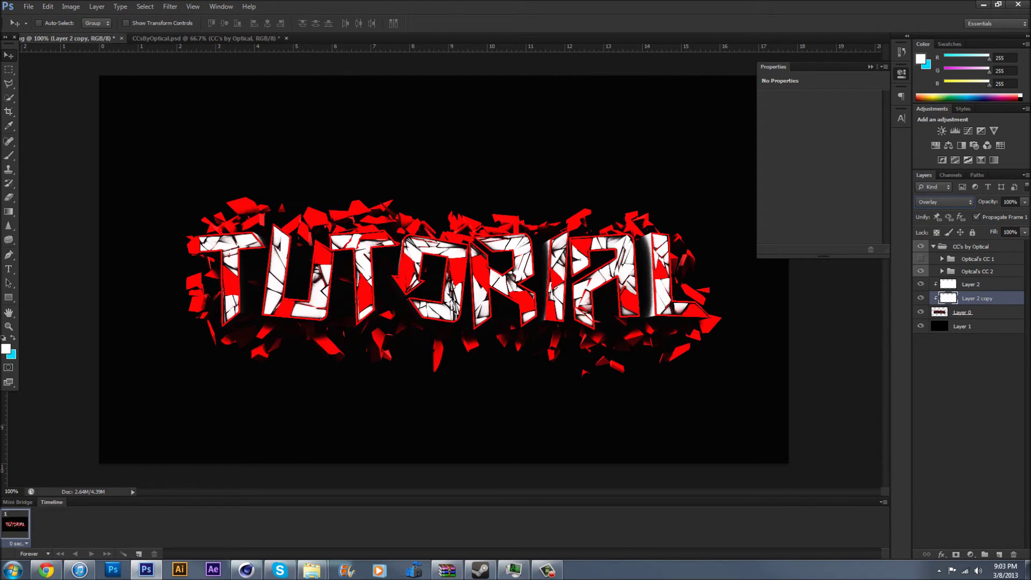
left_click(945, 202)
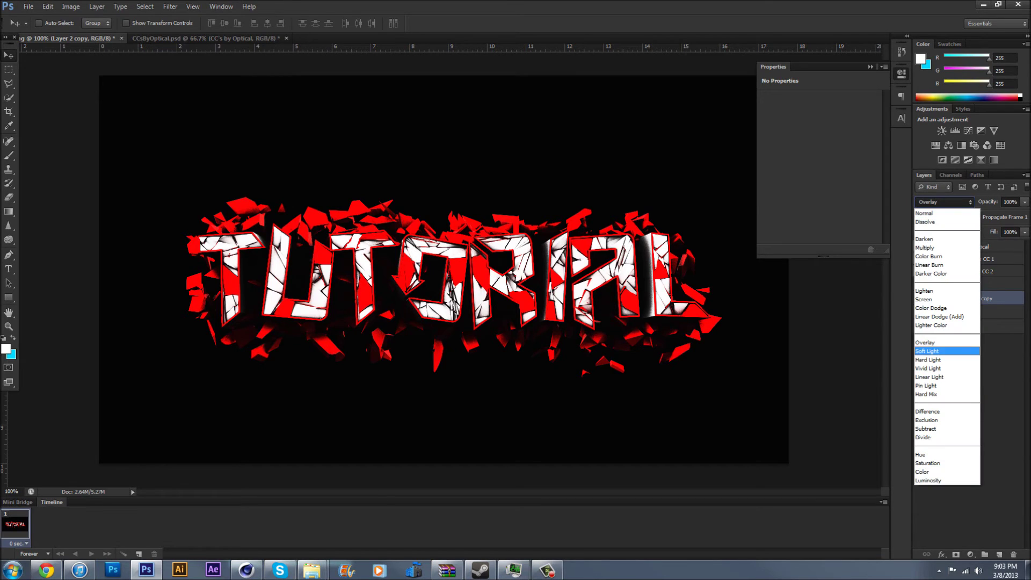
left_click(941, 351)
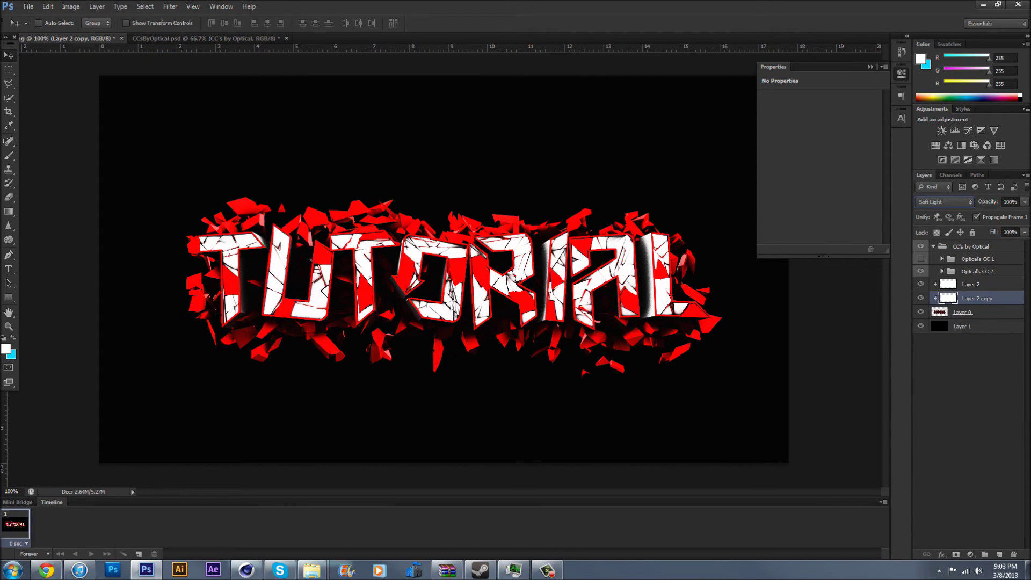
- Set the opacity of both clipped white layers above the TUTORIAL render to 35%
left_click(978, 285)
left_click(979, 298, "shift")
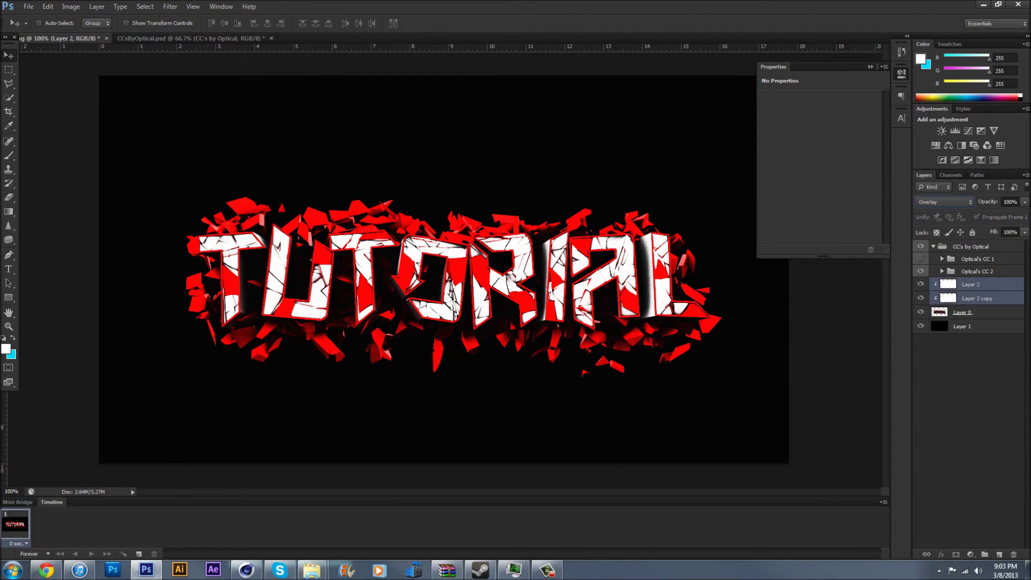
double_click(1008, 202)
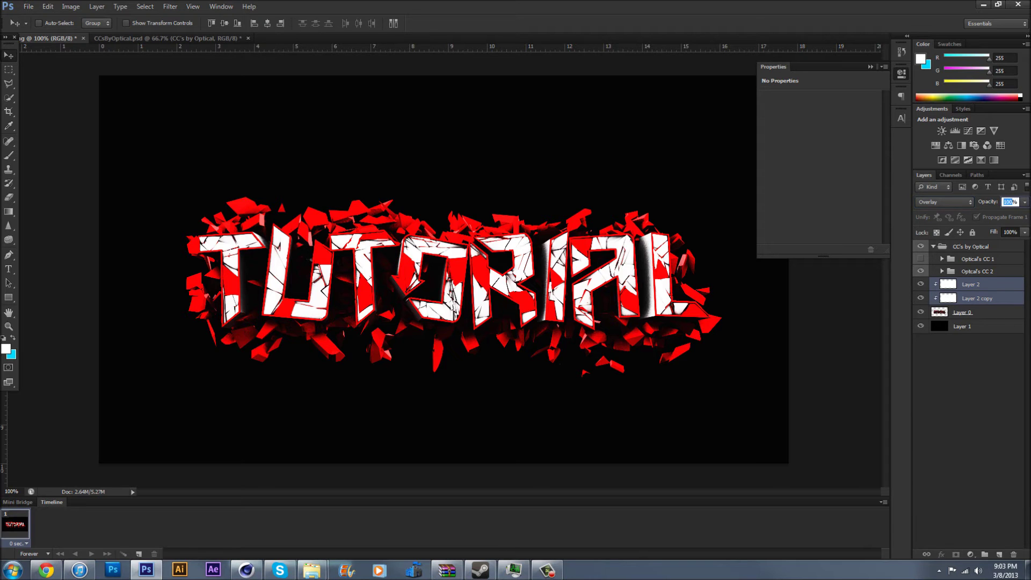
type("30")
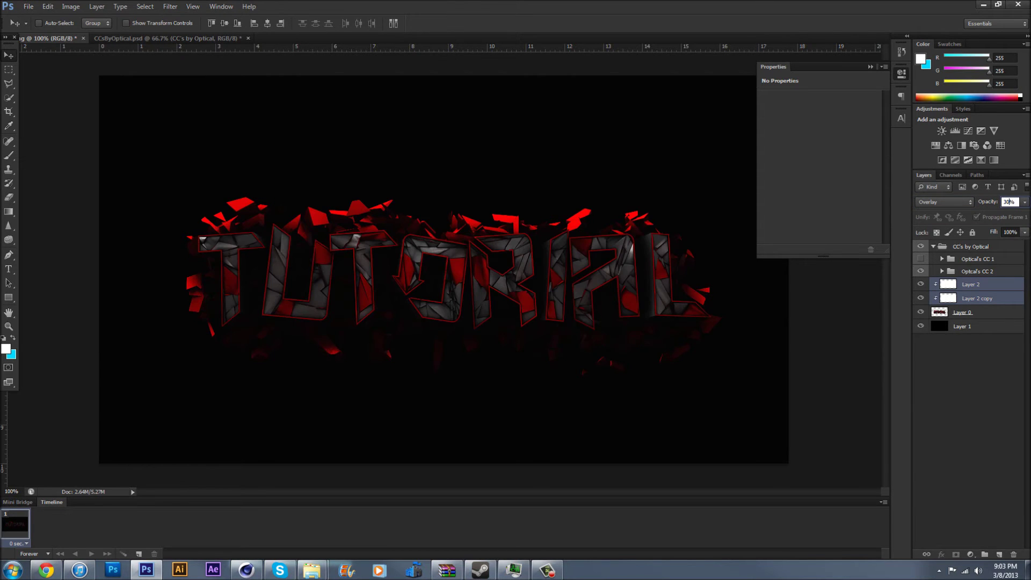
key("BackSpace")
key("BackSpace")
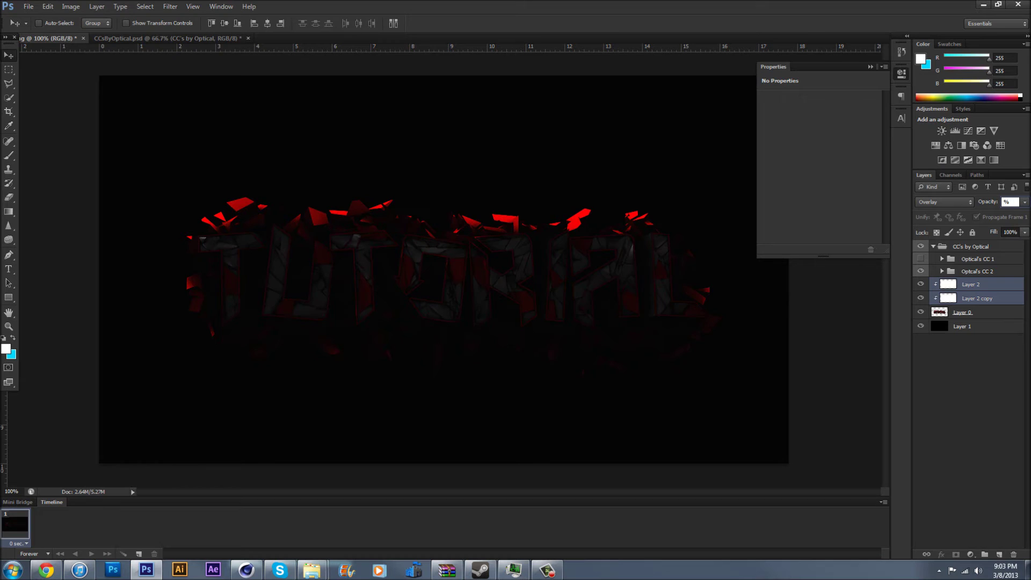
type("20")
key("BackSpace")
key("BackSpace")
type("35")
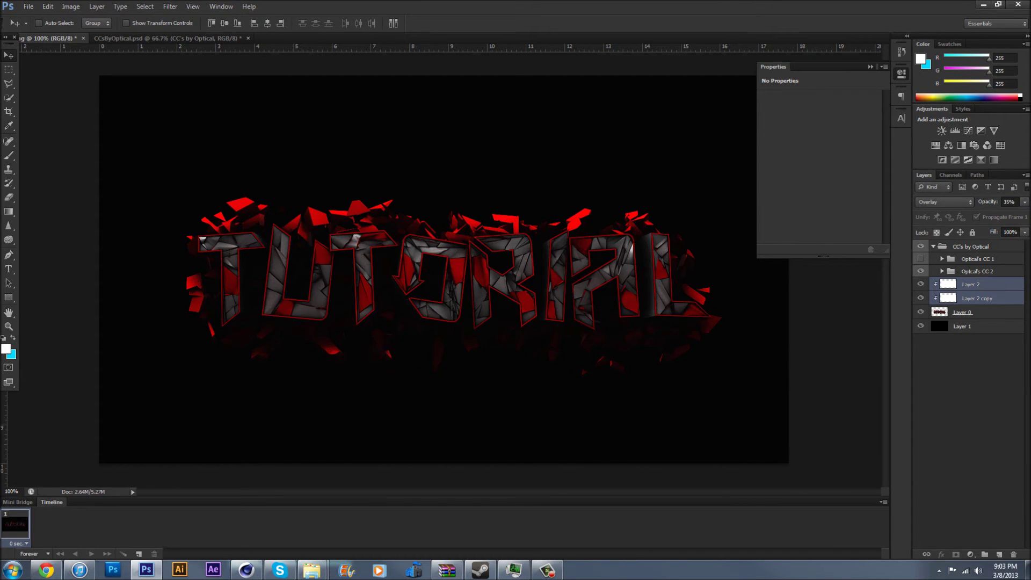
- Set the opacity of the clipped Soft Light layer to 40%
left_click(978, 298)
left_click(1009, 202)
type("40")
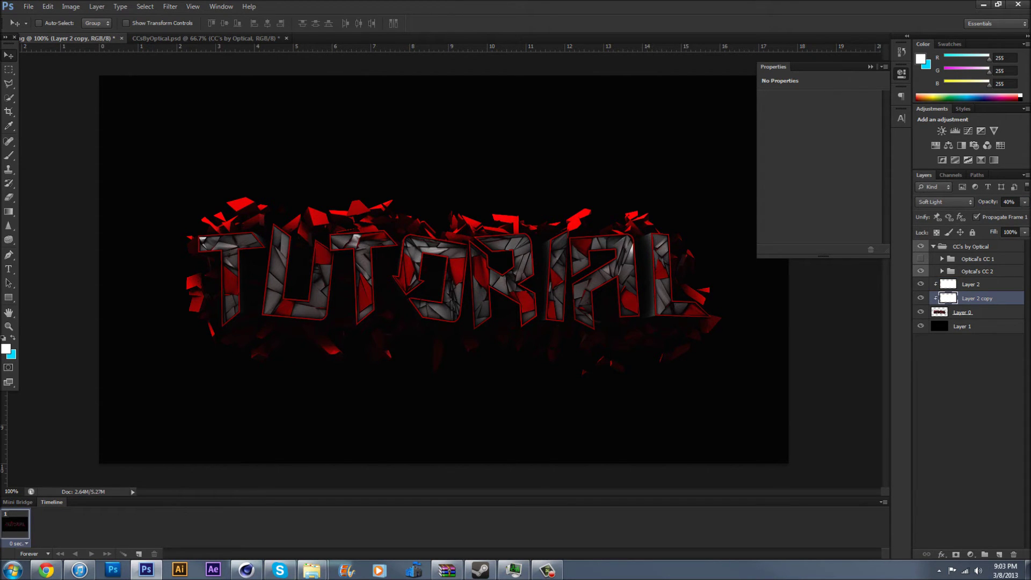
- Duplicate the TUTORIAL render layer above the clipped white layers and start an Oil Paint filter on the copy with shine 0
left_click(977, 312)
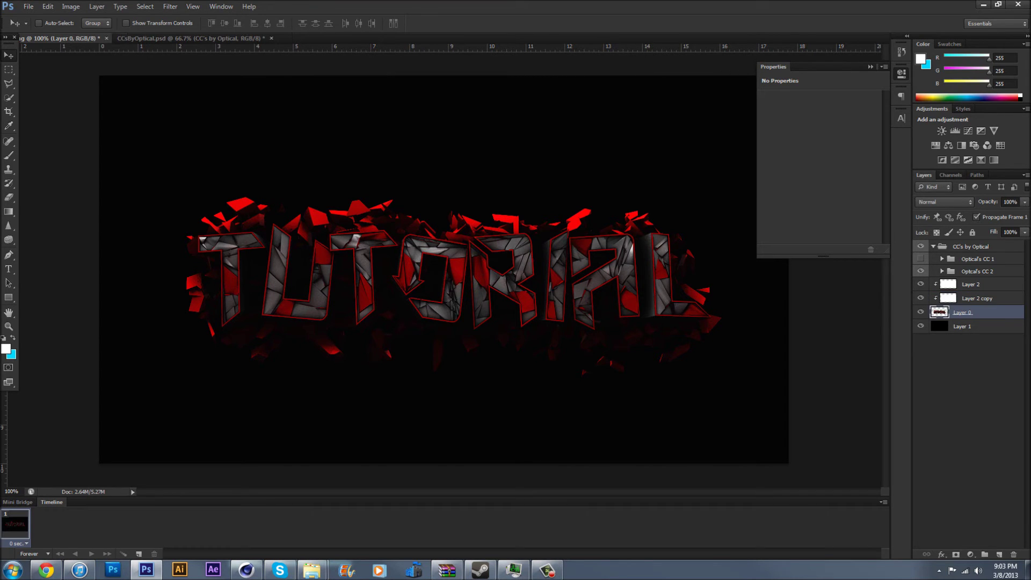
left_click_drag(967, 312, 966, 282)
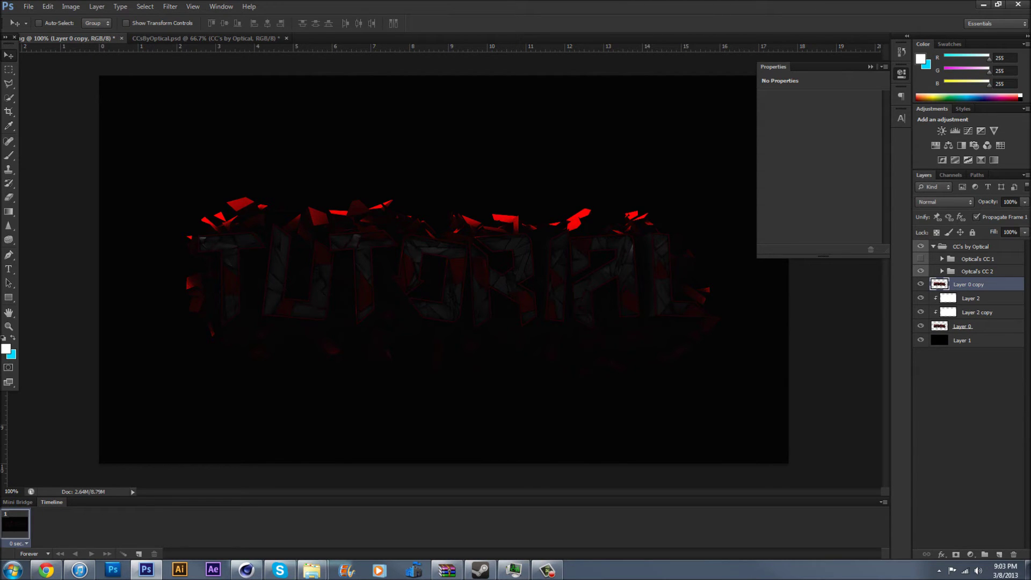
left_click(169, 7)
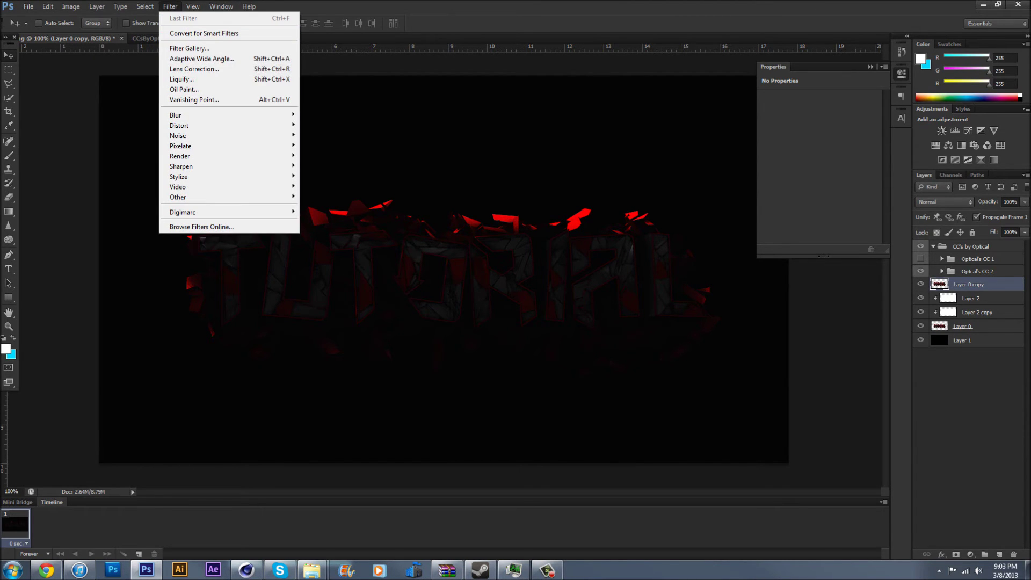
left_click(215, 89)
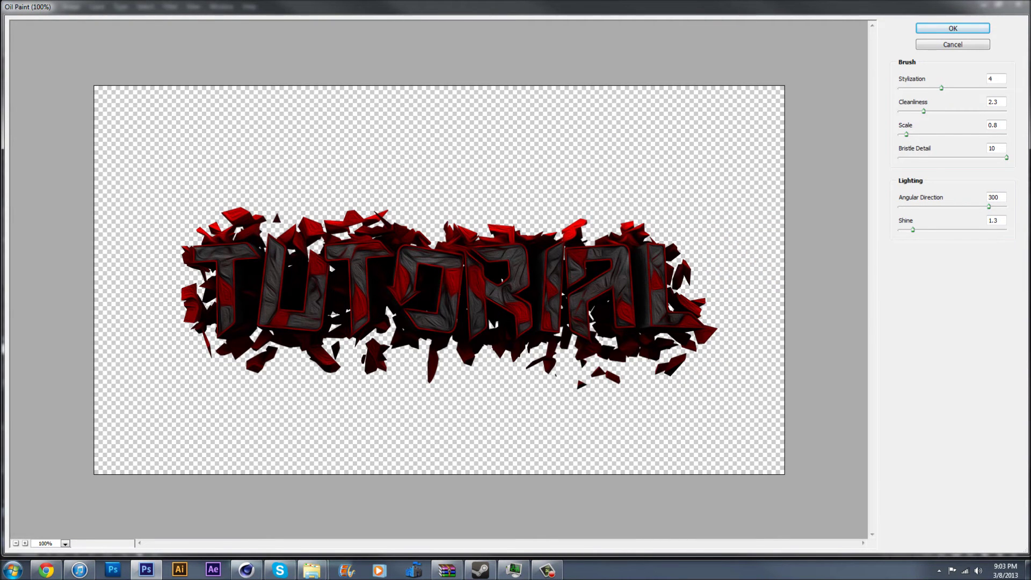
left_click_drag(912, 230, 898, 230)
- Set the Oil Paint stylization to 1.73 and cleanliness to 2, and apply the filter
left_click_drag(942, 89, 930, 88)
key("ctrl+a")
type("3")
key("ctrl+a")
left_click_drag(931, 88, 922, 87)
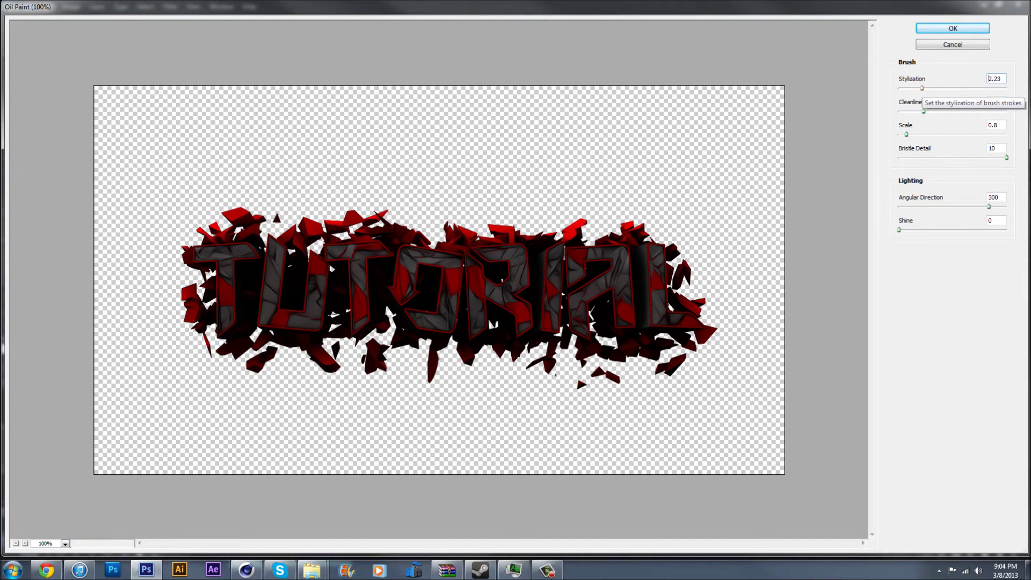
key("ctrl+a")
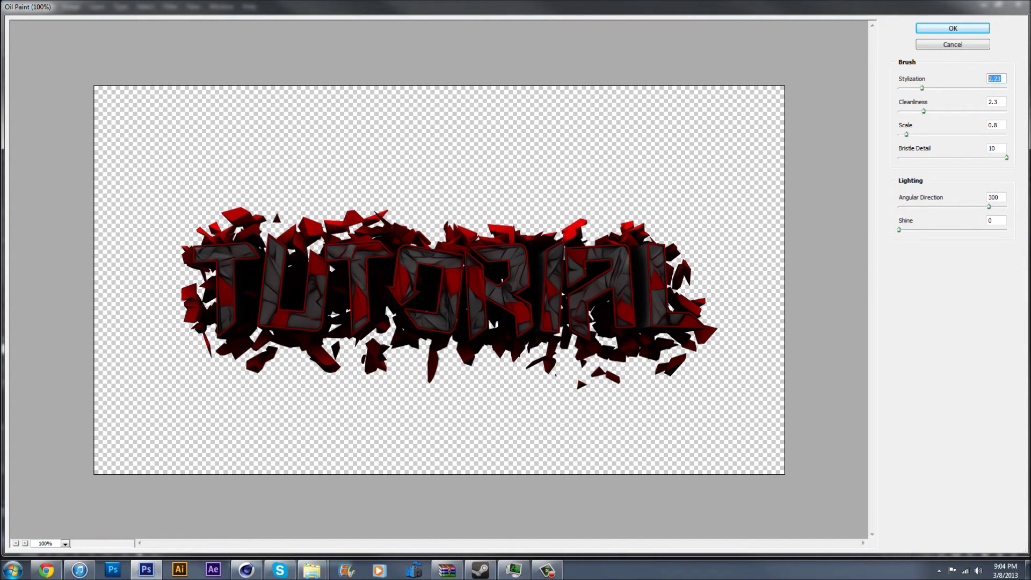
type("2.2")
key("Tab")
type("2.5")
left_click_drag(921, 88, 920, 112)
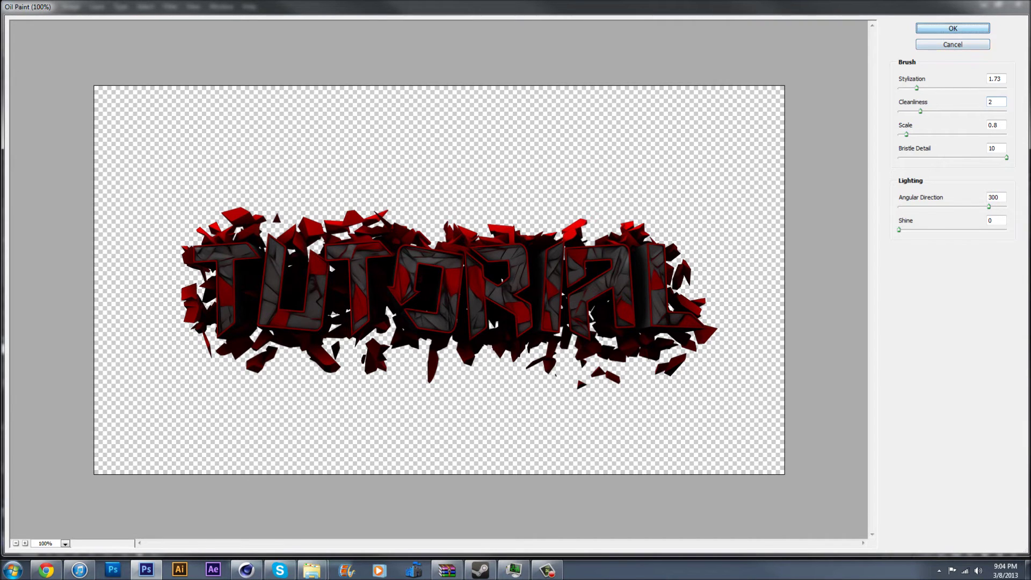
left_click(952, 44)
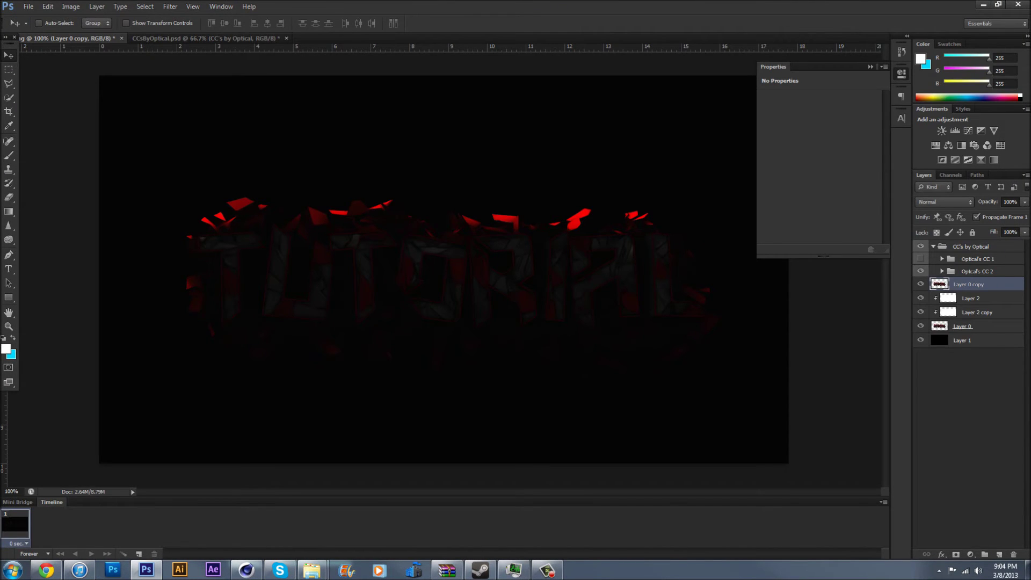
- Duplicate both clipped white layers above the oil-painted copy and clip the duplicates to it
left_click(972, 299)
left_click(976, 313, "shift")
left_click_drag(976, 313, 976, 278)
left_click(974, 299)
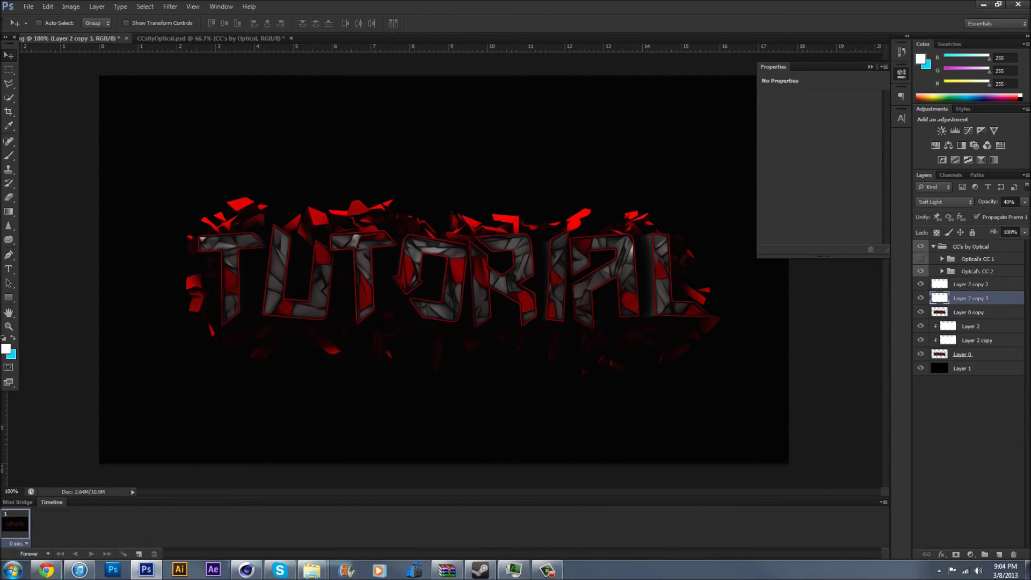
left_click(973, 284)
left_click(973, 305, "alt")
left_click(973, 291, "alt")
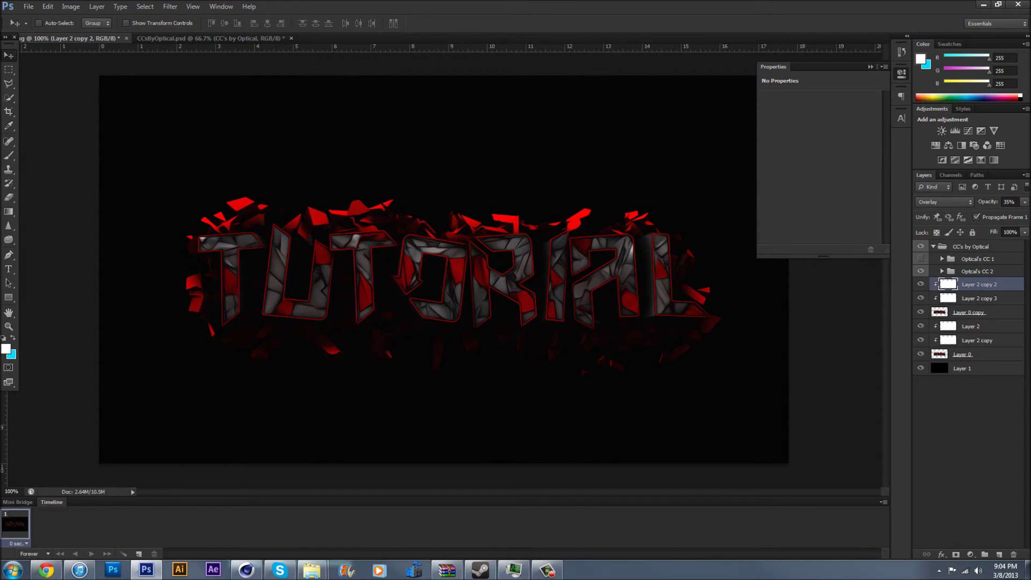
left_click(973, 327)
left_click(975, 341, "shift")
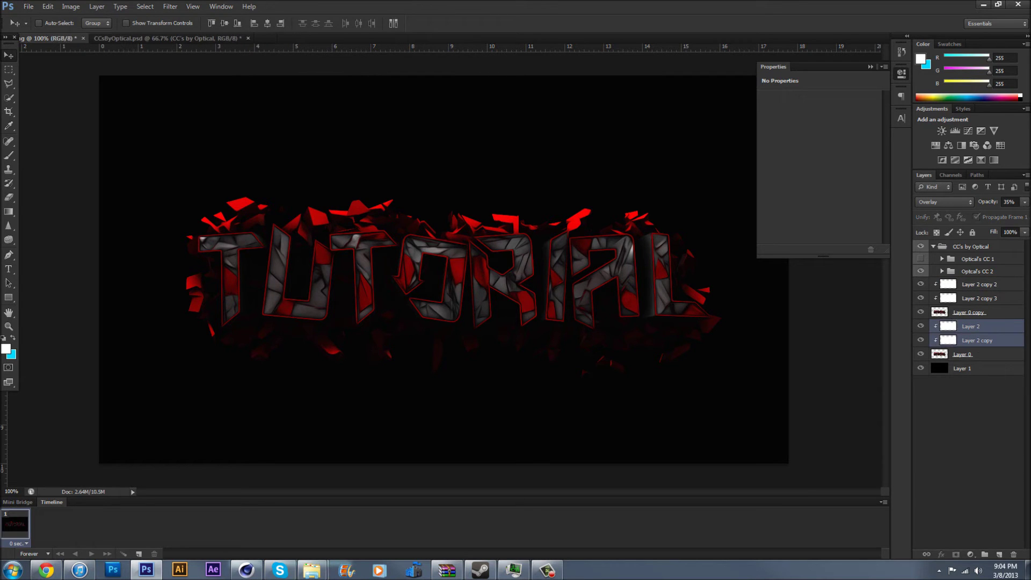
left_click(973, 299)
left_click(973, 312)
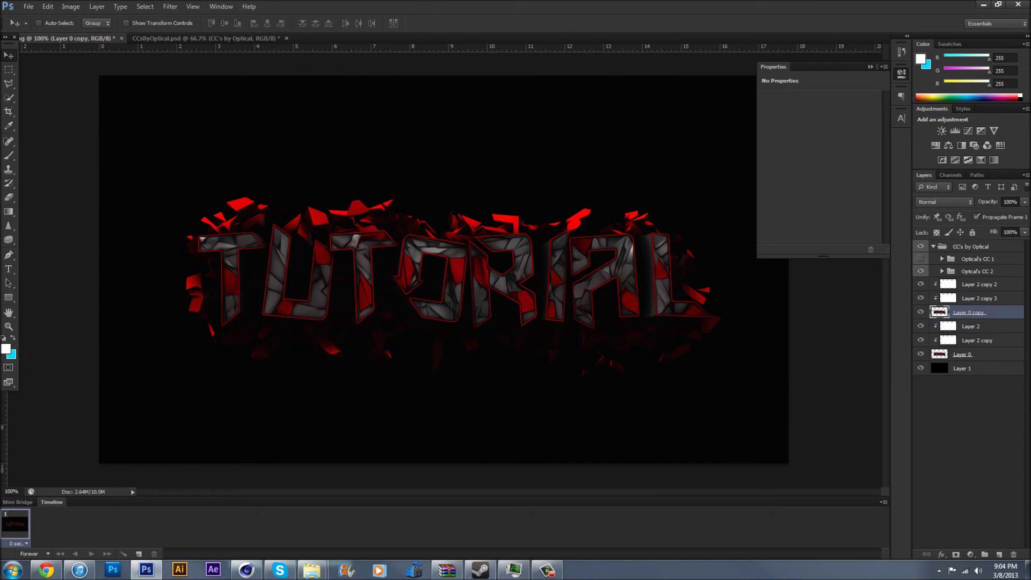
left_click(974, 341)
left_click(973, 354)
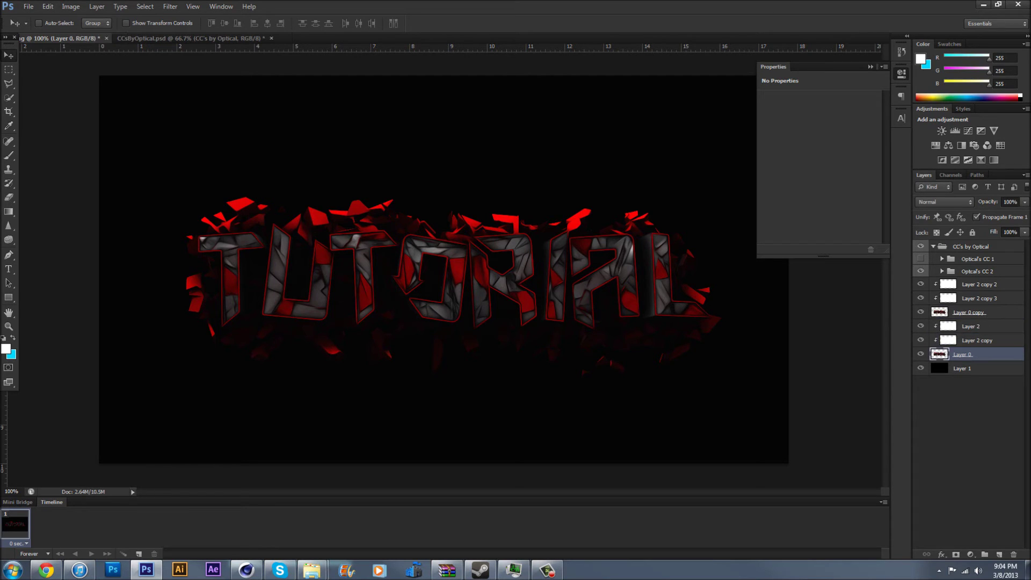
- Try a lower opacity on the oil-painted copy and return it to 100%
left_click(969, 312)
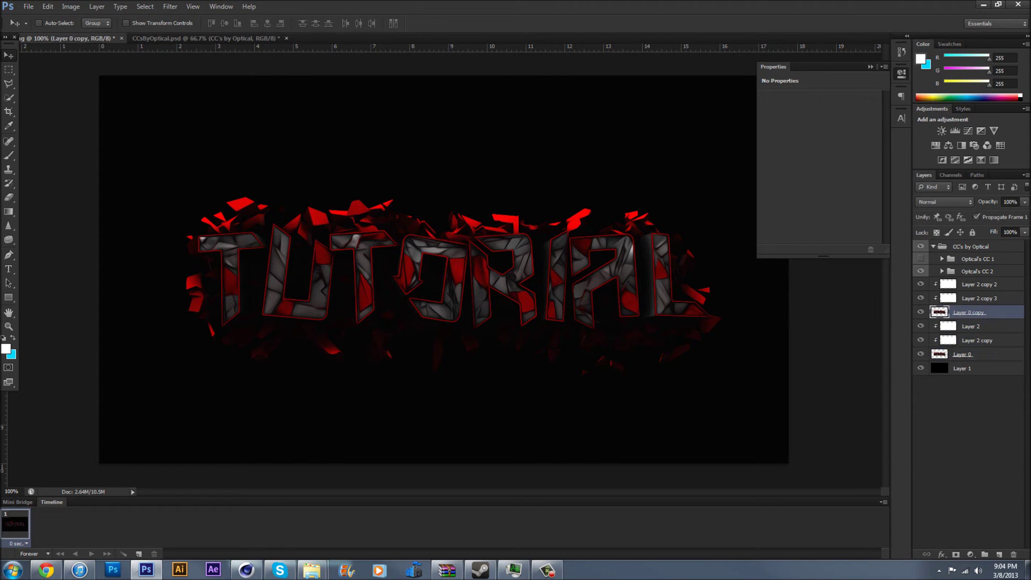
left_click(1024, 202)
left_click_drag(1025, 214, 1012, 214)
left_click_drag(1018, 215, 1025, 214)
- Duplicate the oil-painted layer above its clipped white layers and apply Glowing Edges to the copy with smoothness 1 and increased edge brightness
left_click(989, 312)
left_click_drag(988, 312, 988, 279, "alt")
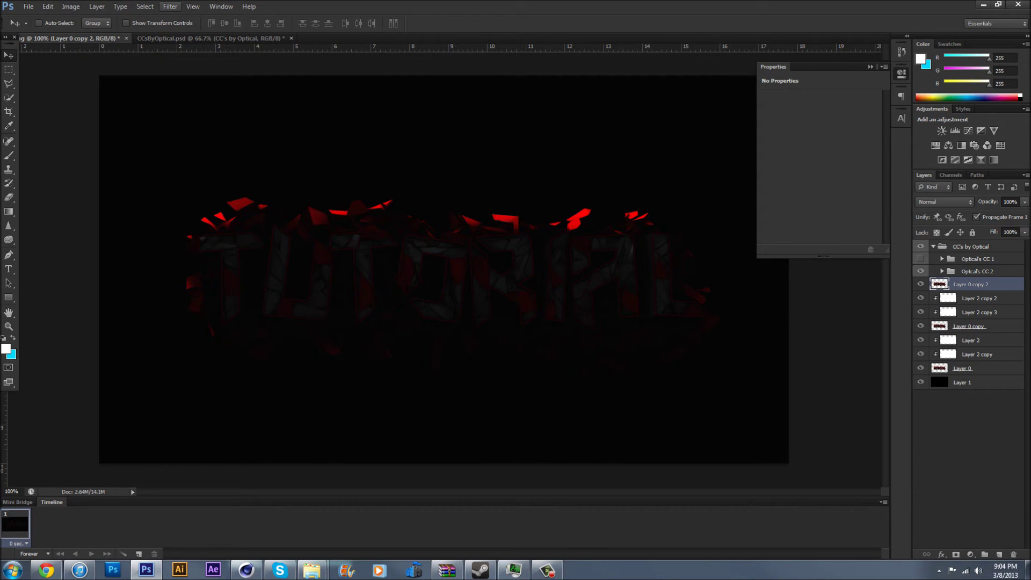
left_click(170, 7)
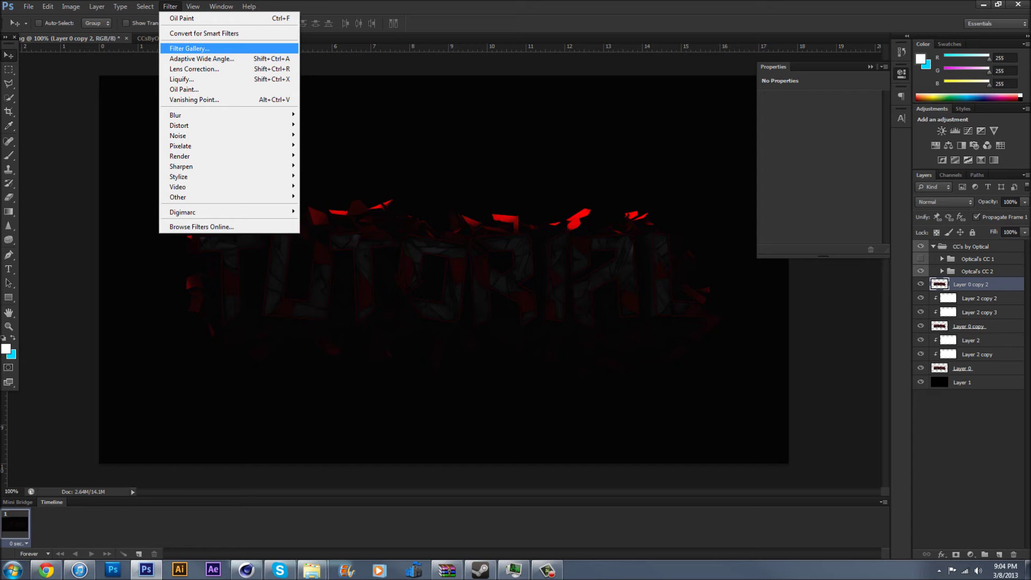
key("Escape")
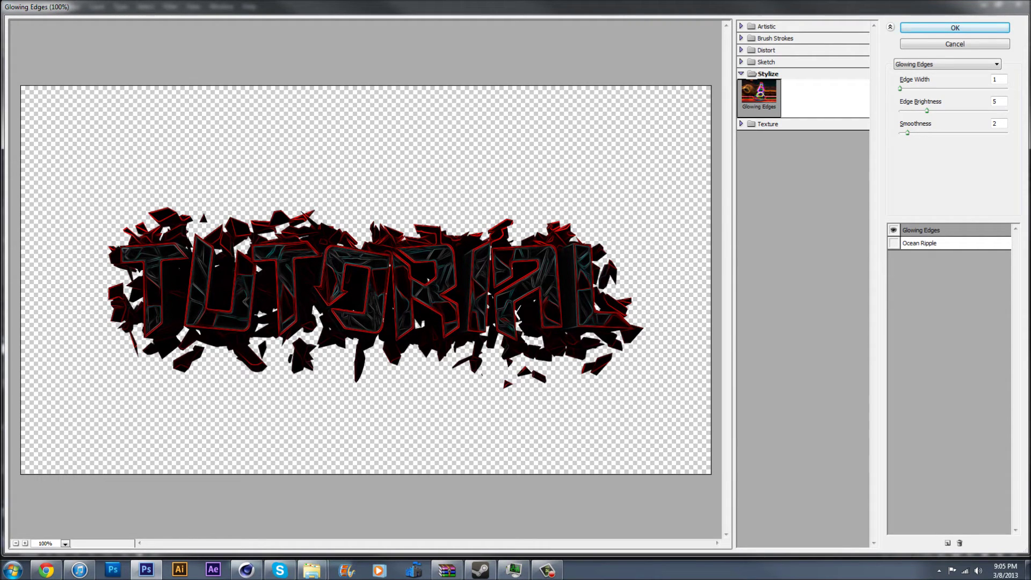
left_click_drag(907, 132, 900, 133)
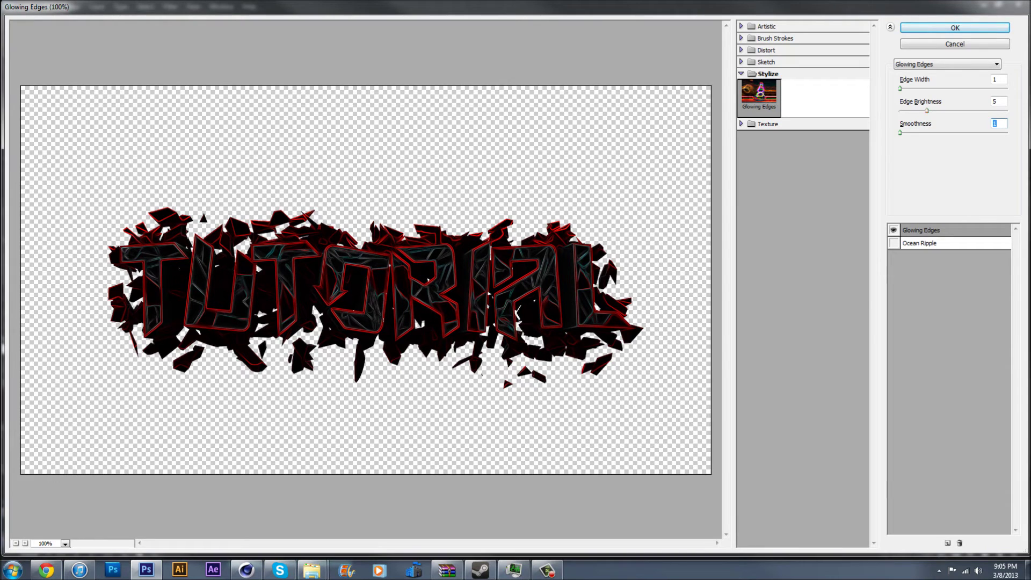
left_click_drag(927, 110, 938, 110)
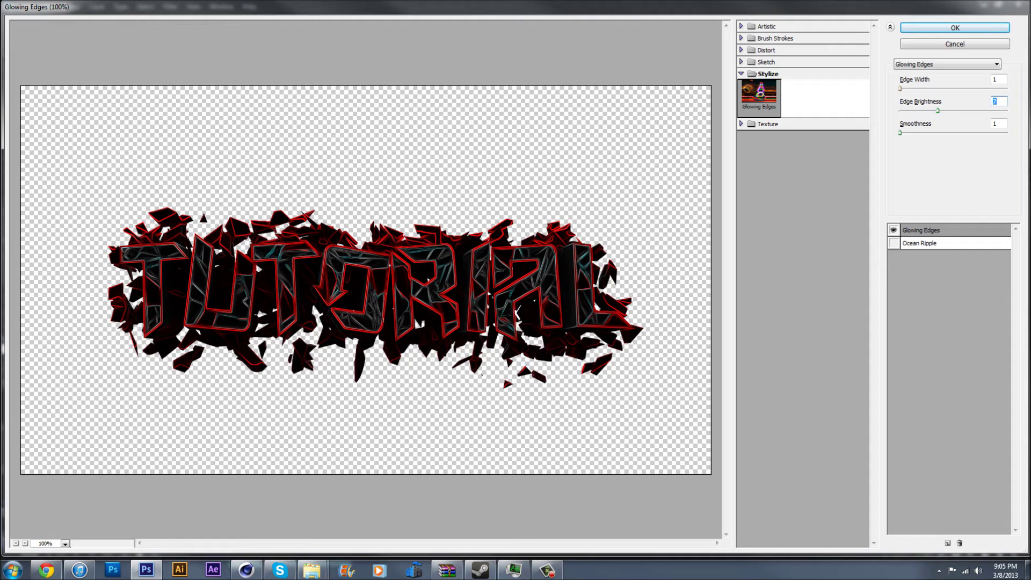
left_click_drag(900, 89, 902, 88)
left_click_drag(938, 111, 945, 111)
left_click(955, 28)
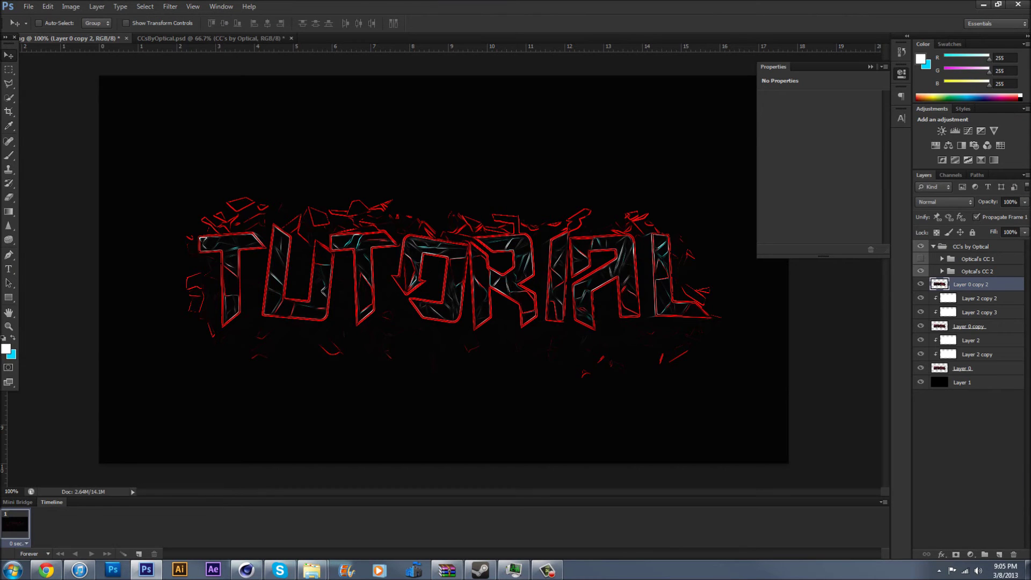
- Set the opacity of the Glowing Edges layer to 15%
left_click(989, 202)
left_click(1025, 203)
left_click(1025, 203)
left_click(989, 202)
type("15")
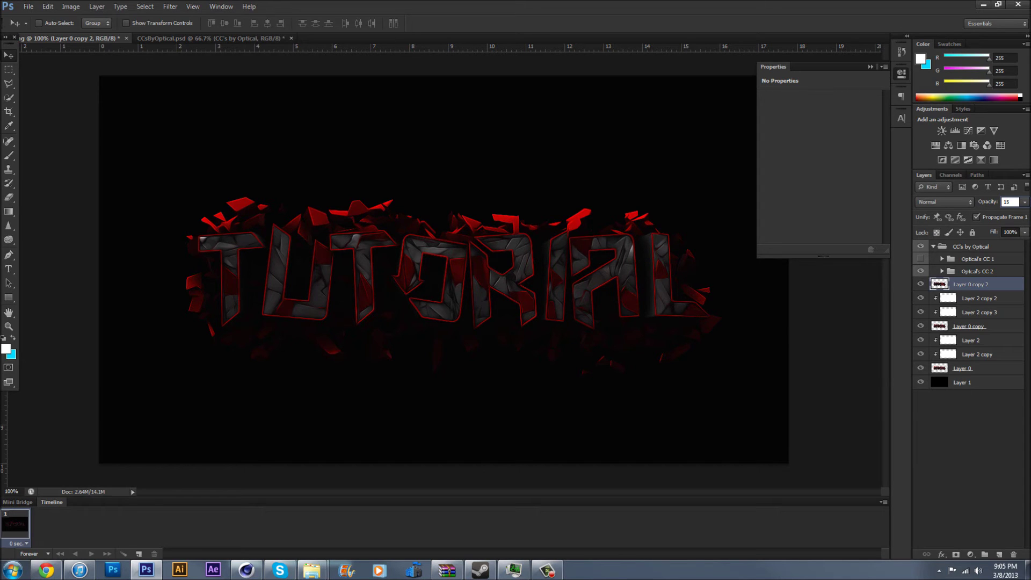
- Rename the oil-painted layer to OIL and the original render layer to Original
left_click(969, 327)
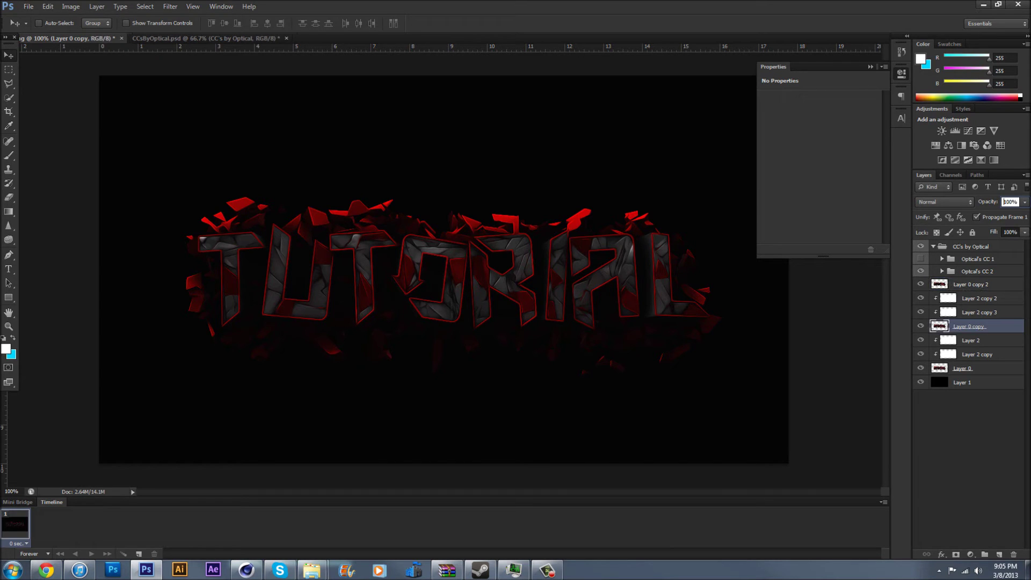
key("Return")
double_click(969, 327)
type("OIL")
key("Return")
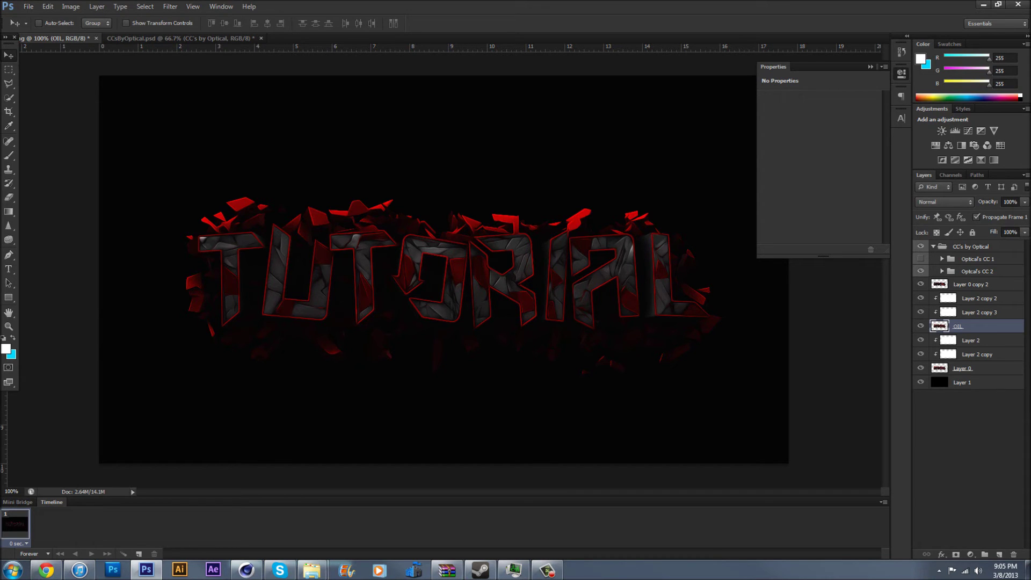
double_click(962, 369)
type("Original")
key("Return")
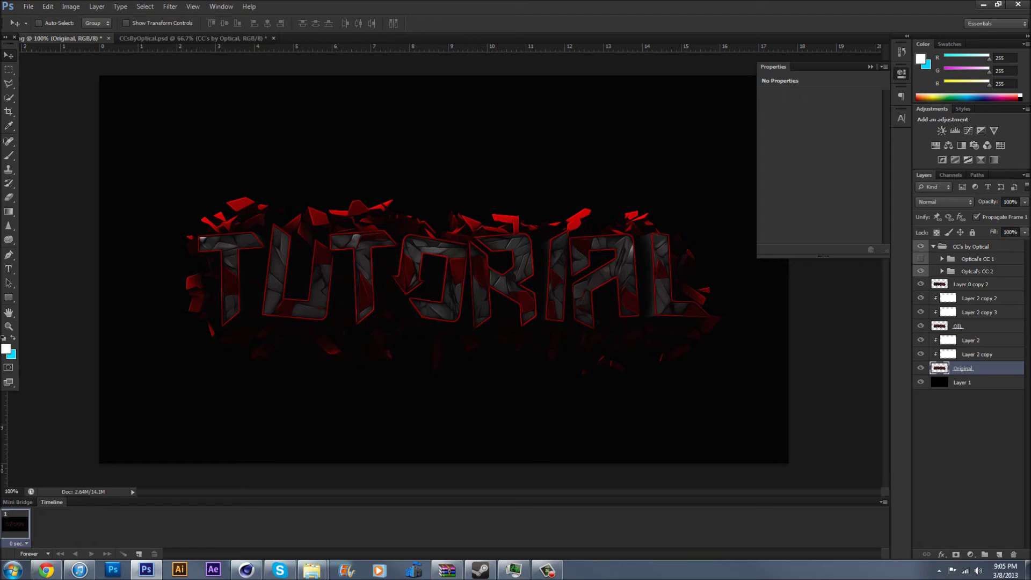
- Rename the Glowing Edges layer to Glowing
double_click(971, 285)
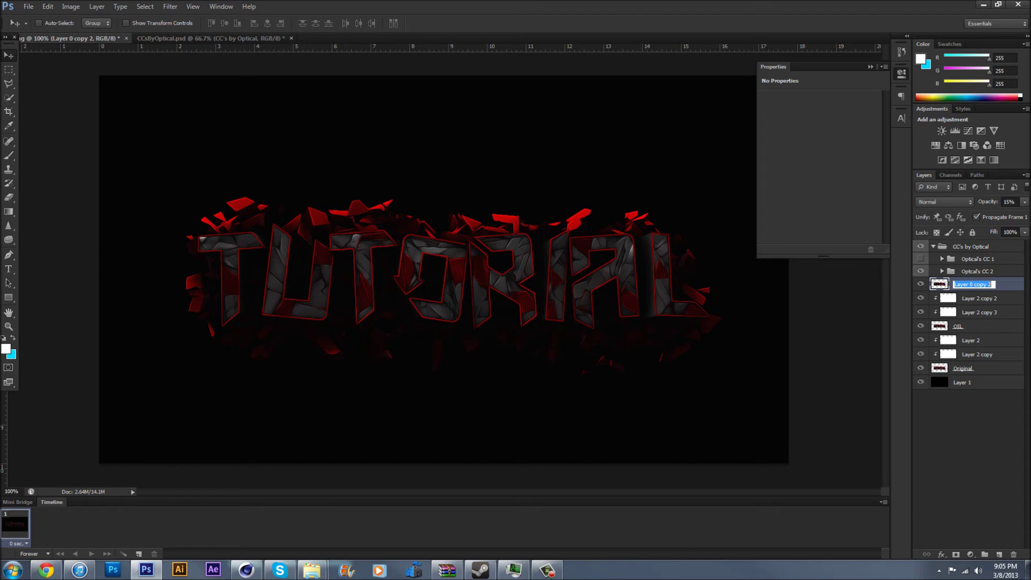
type("Glowing")
key("Return")
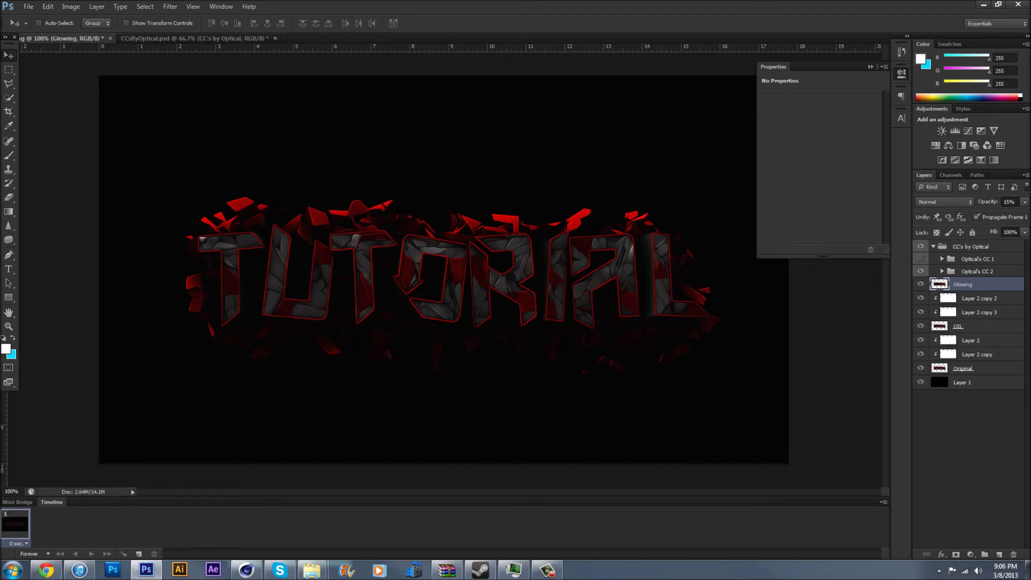
- Try to place a copy of the Soft Light white layer above the Glowing layer
left_click_drag(979, 298, 978, 279, "alt")
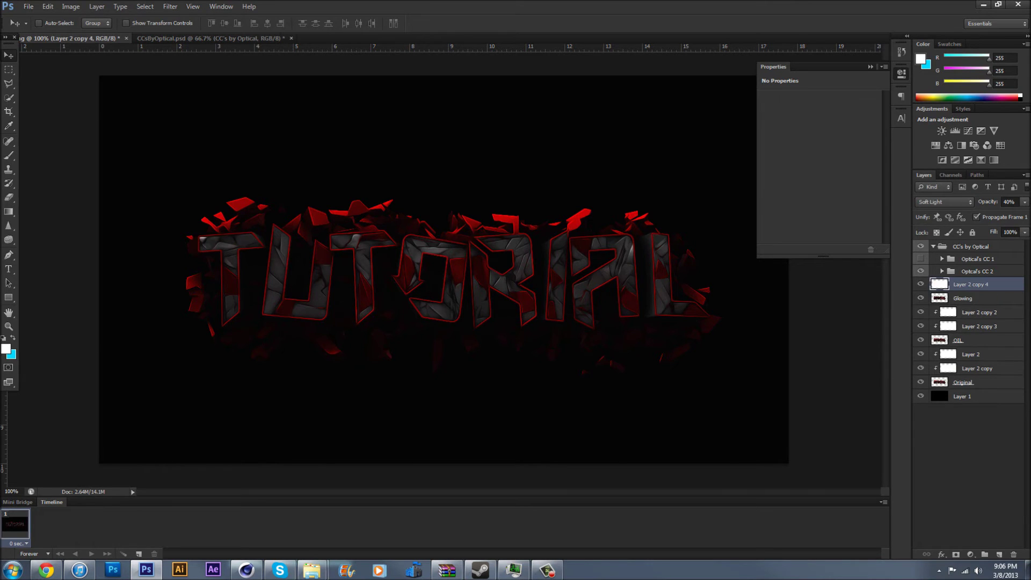
key("ctrl+alt+g")
key("ctrl+alt+z")
key("ctrl+alt+z")
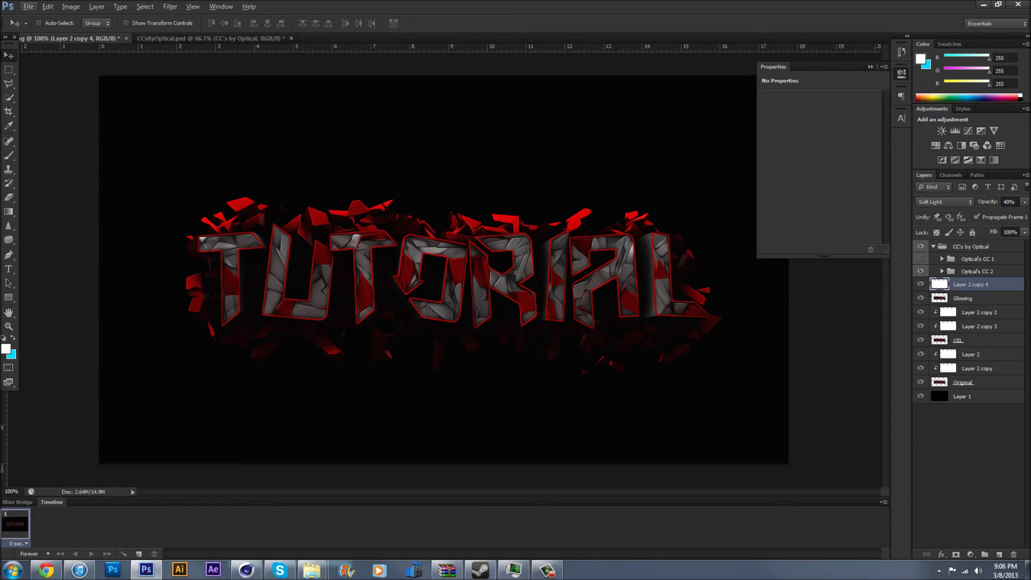
left_click(979, 312)
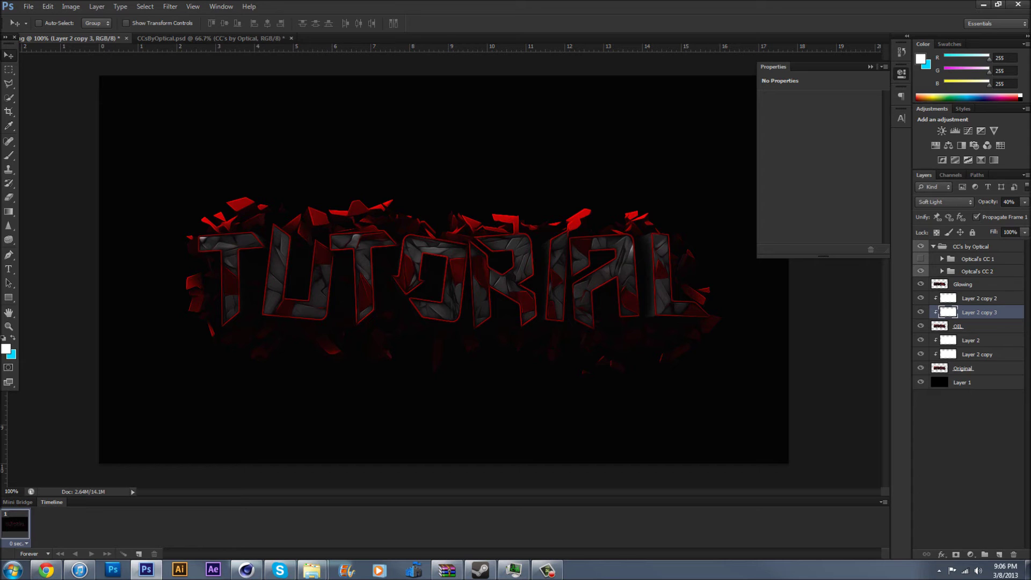
- Place a copy of the Soft Light layer Layer 2 copy 3 above the Glowing layer and clip it to Glowing
left_click(977, 298)
left_click(976, 311)
left_click_drag(976, 312, 976, 279, "alt")
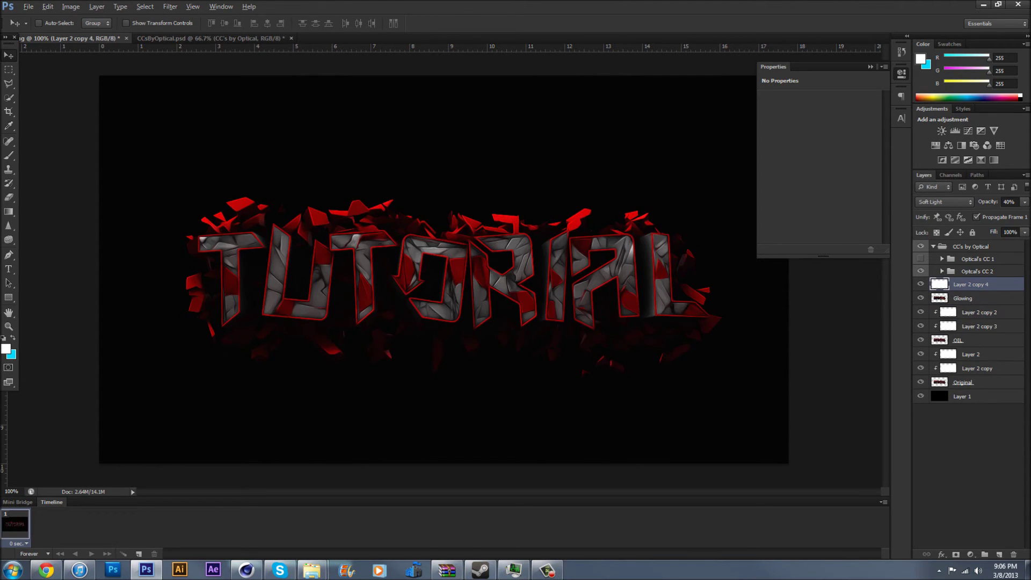
key("ctrl+alt+g")
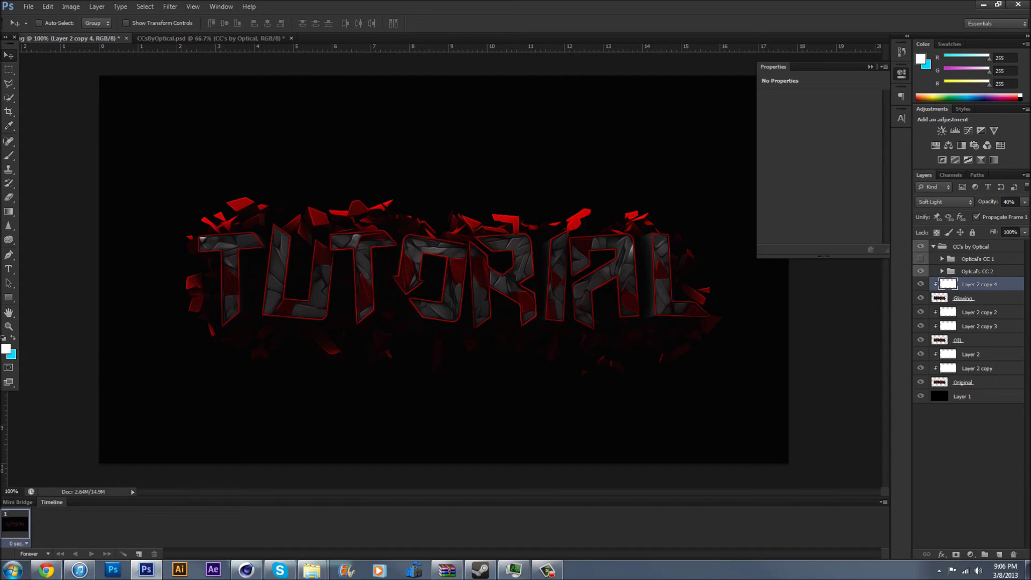
left_click(972, 298)
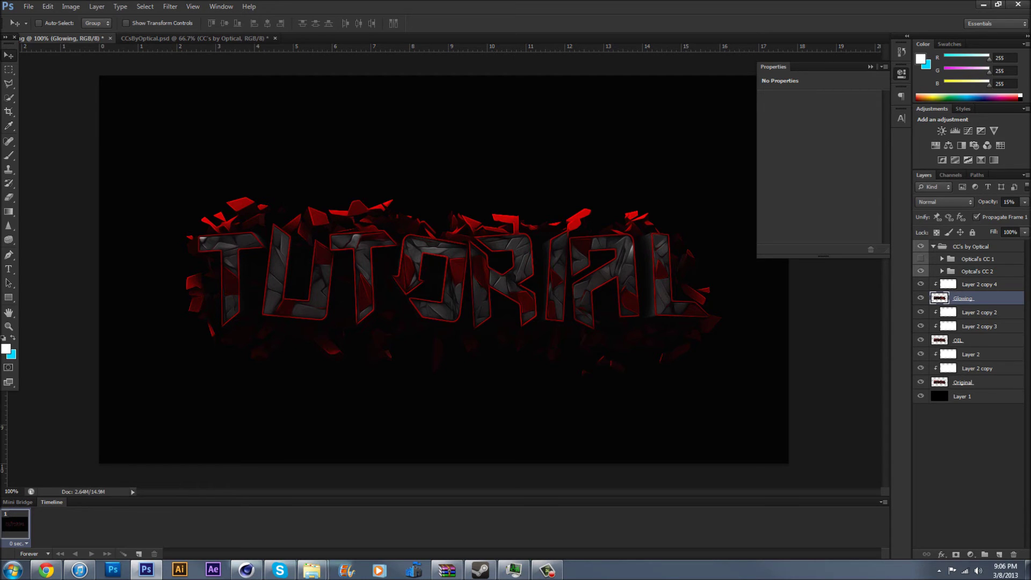
left_click(978, 284)
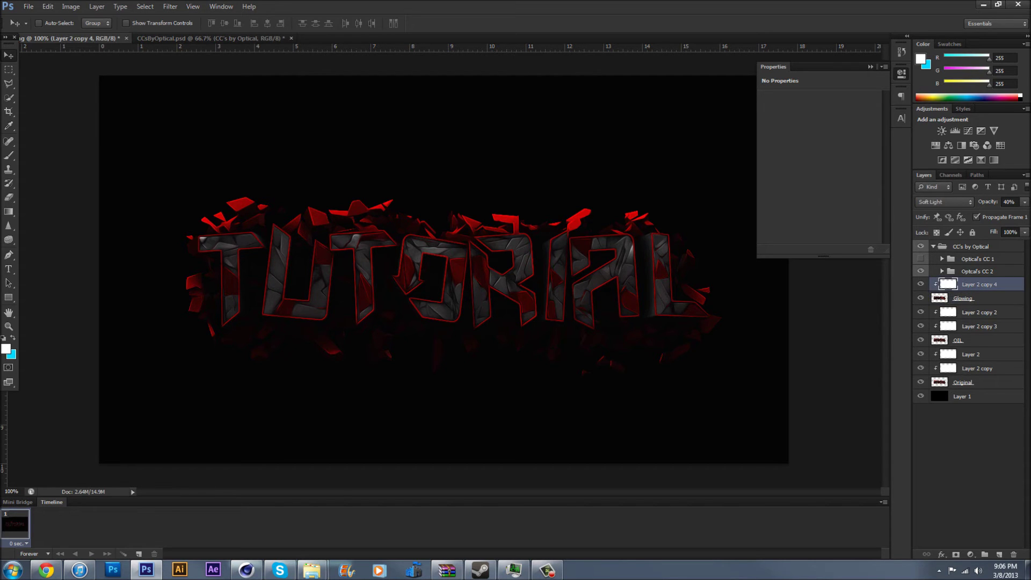
left_click(972, 298)
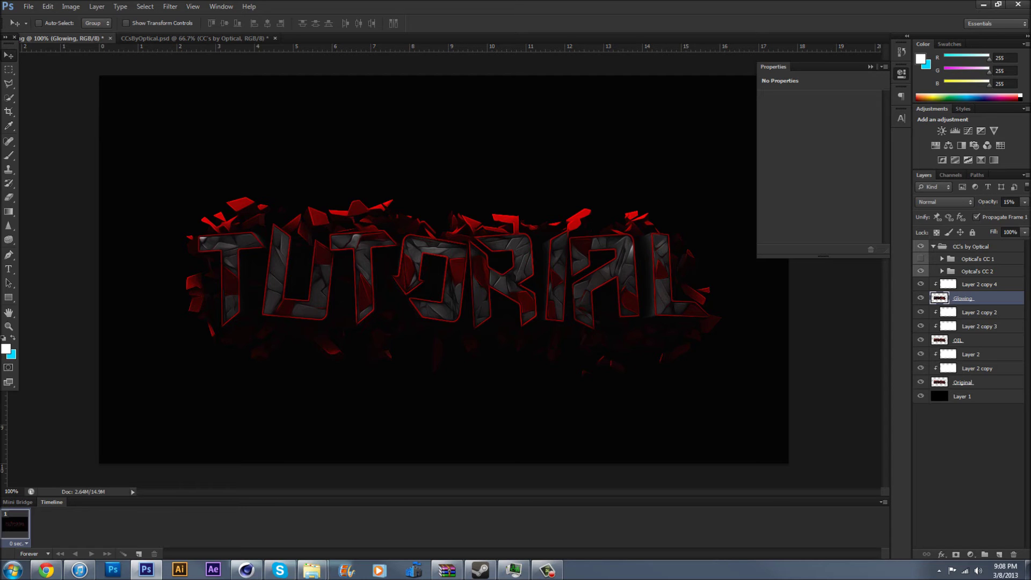
- Hide the Original render layer
left_click(920, 381)
left_click(920, 382)
left_click(920, 382)
left_click(977, 340)
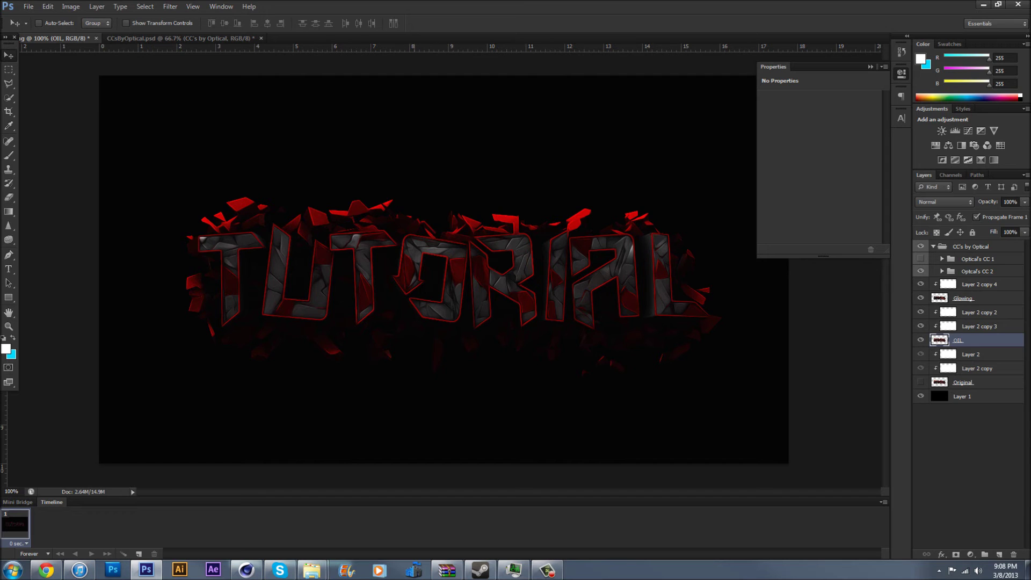
left_click(978, 285)
left_click(966, 298)
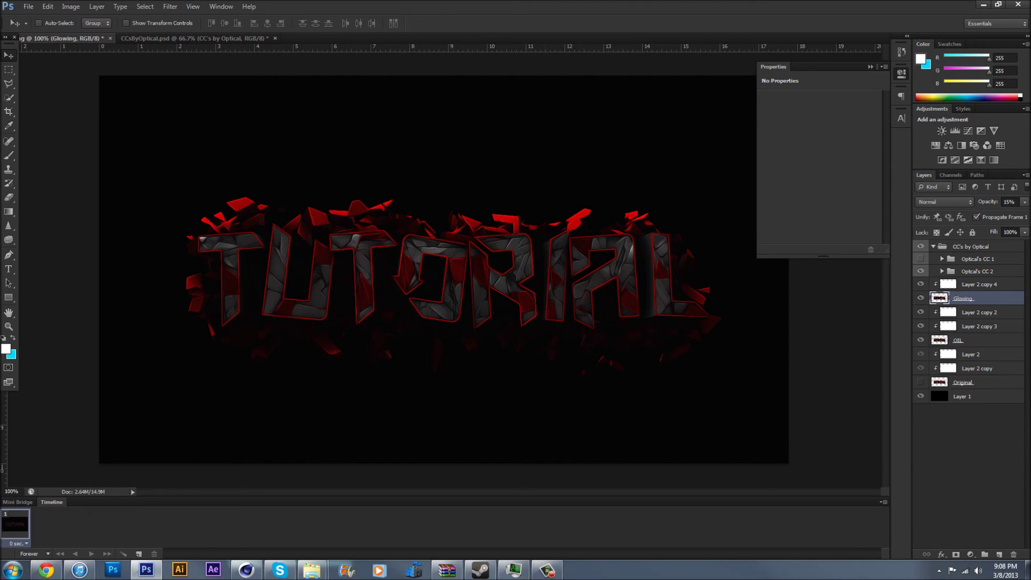
- Set the opacity of the clipped white layer Layer 2 copy 3 to 45%
left_click(978, 312)
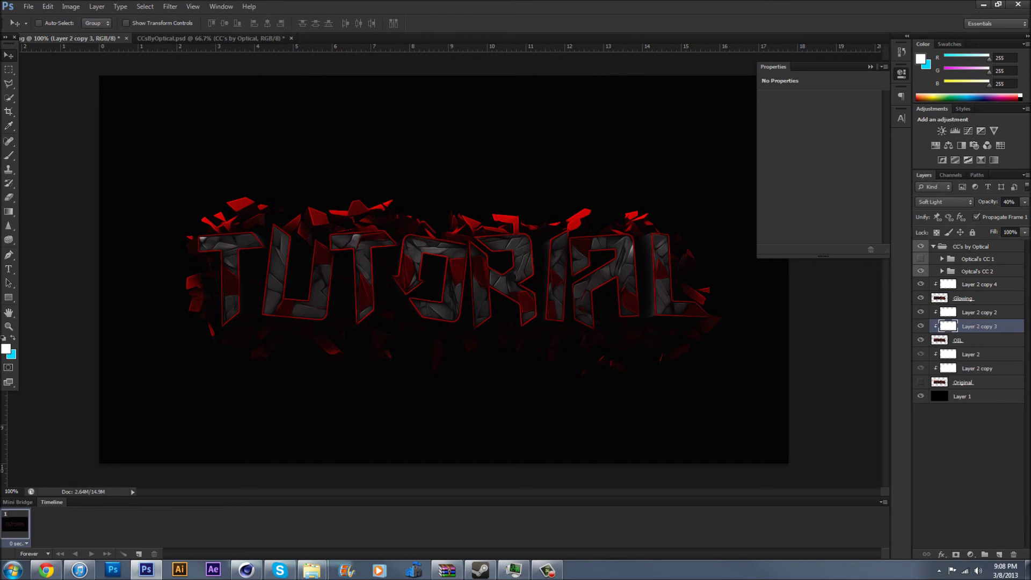
left_click(1009, 202)
type("45")
key("Return")
- Add a new clipped layer directly above OIL and set its blend mode to Soft Light
left_click(999, 554)
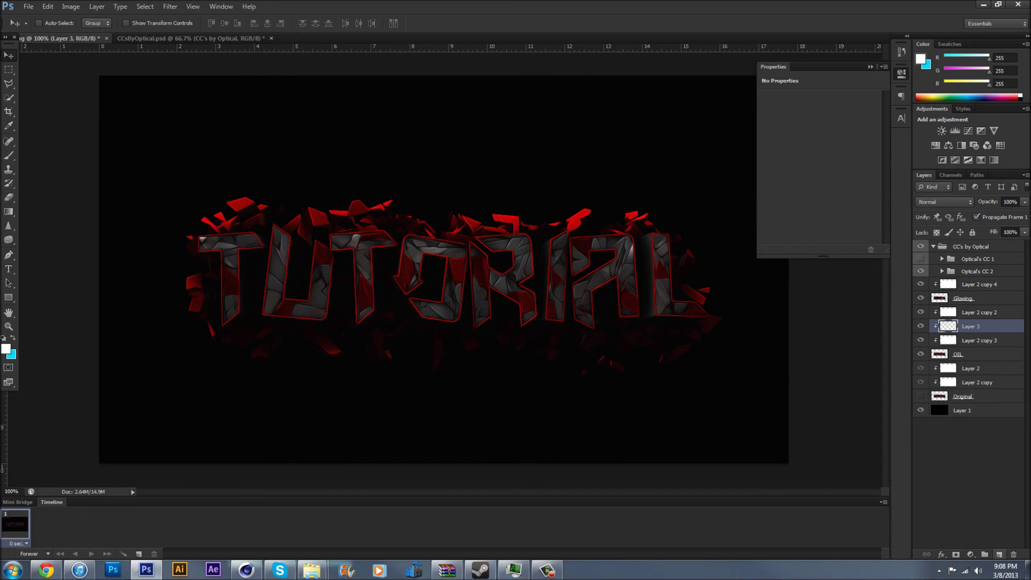
left_click_drag(971, 327, 969, 347)
left_click(946, 203)
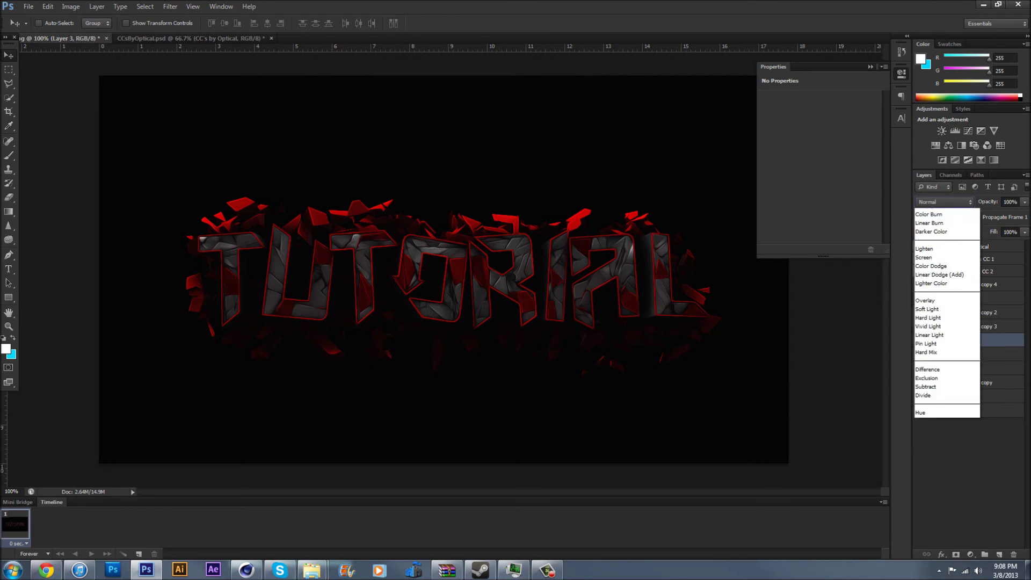
left_click(937, 347)
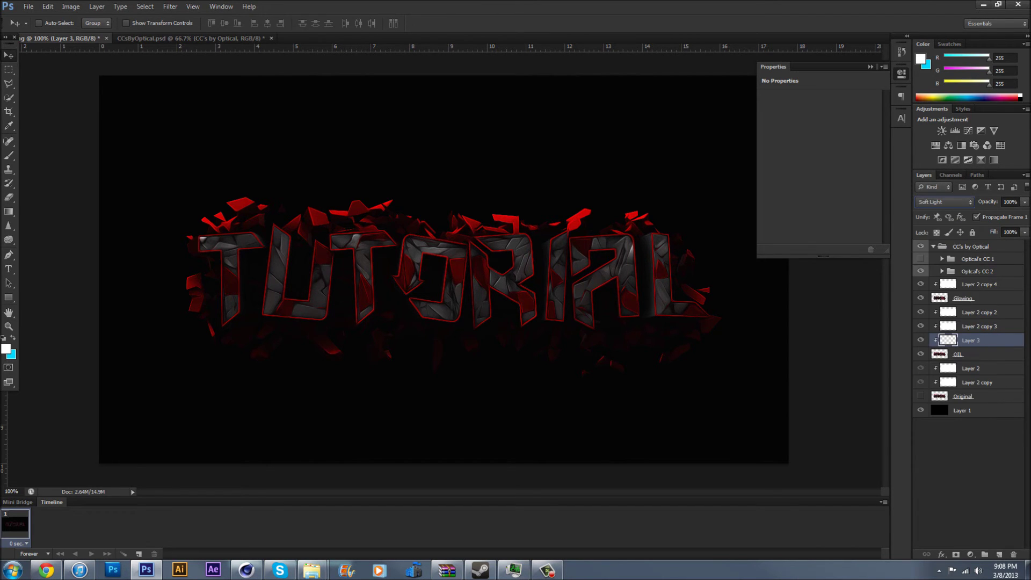
- Set up the Brush tool with a soft round tip at 0% hardness and 50 px size
left_click(9, 197)
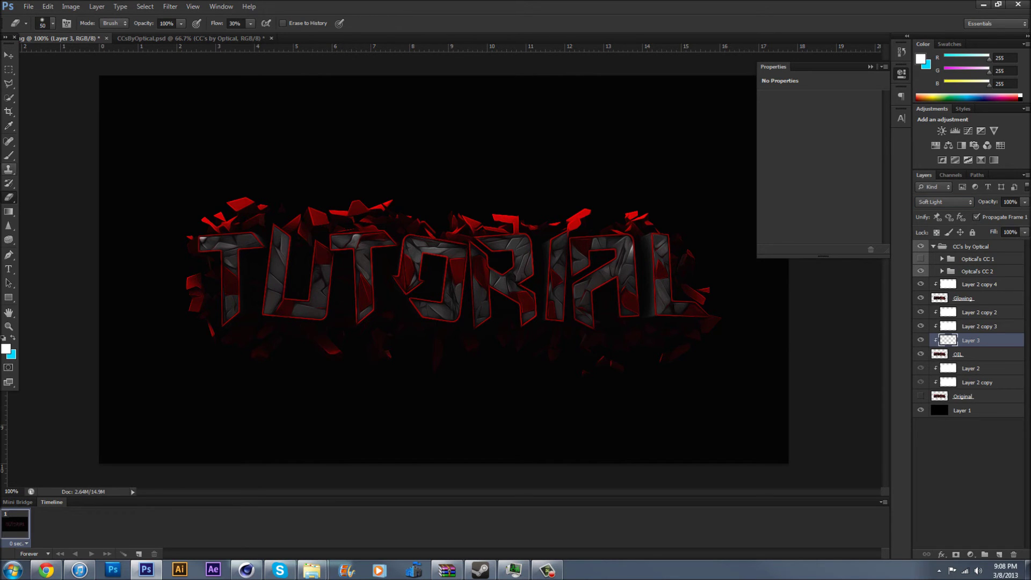
left_click(8, 155)
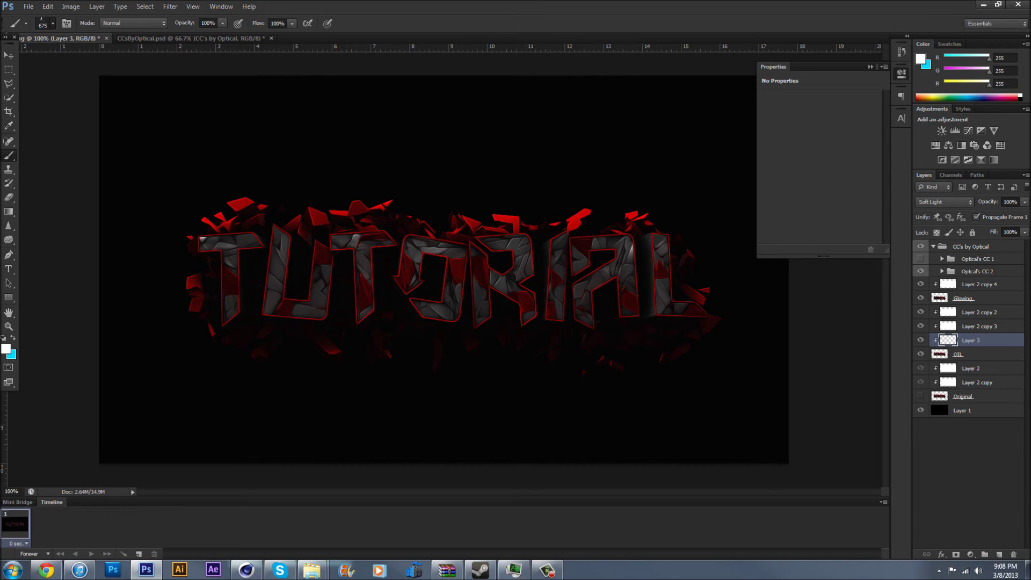
left_click(53, 23)
scroll(200, 167, "up", 4)
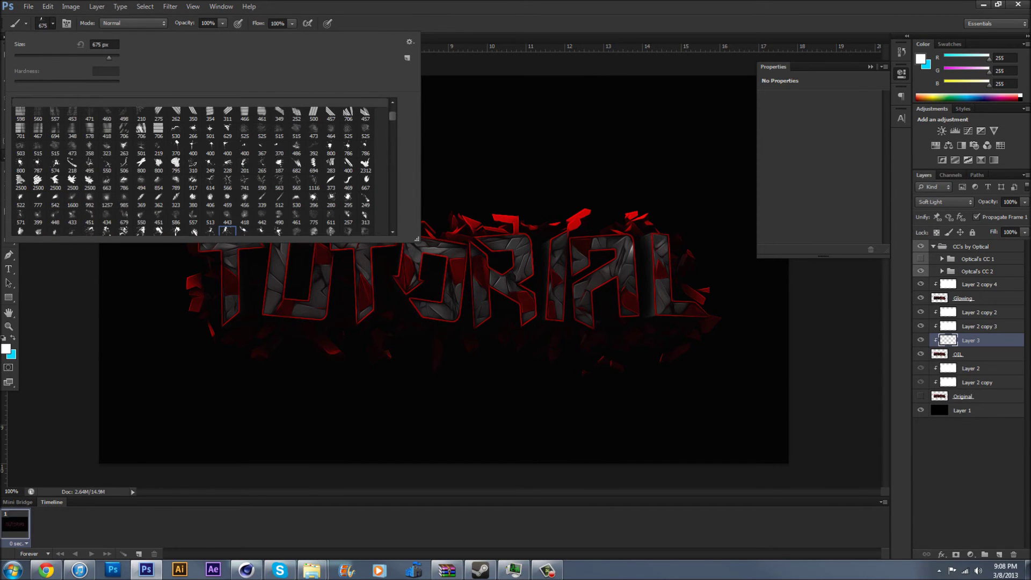
left_click(55, 106)
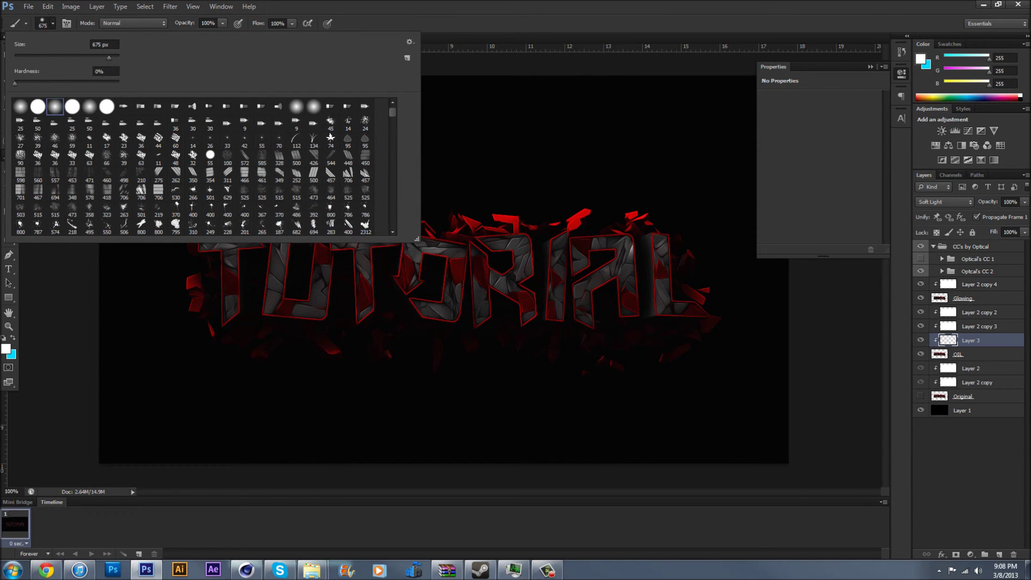
left_click_drag(109, 58, 41, 58)
key("Return")
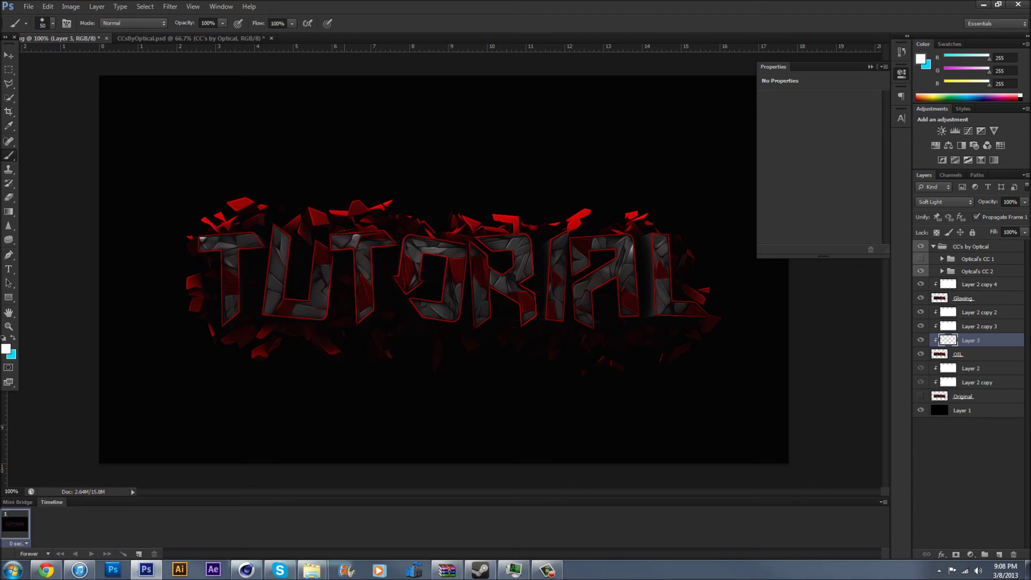
- Reduce the brush to 32 px and paint white light over the dark shards beneath the lettering on Layer 3
left_click(52, 23)
left_click_drag(35, 58, 30, 57)
key("Return")
left_click(386, 314)
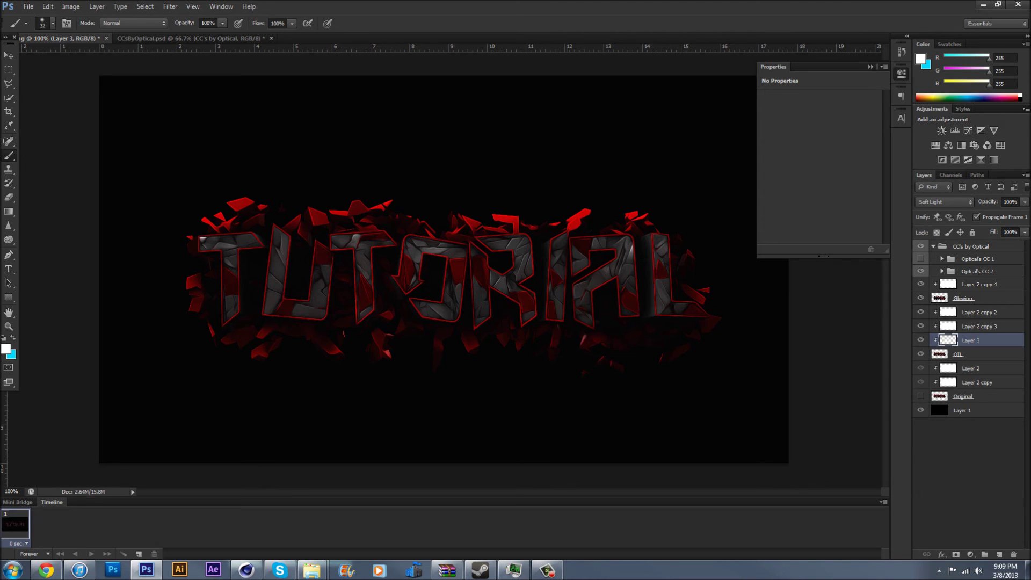
left_click(633, 337)
left_click(616, 364)
left_click(680, 353)
left_click(699, 332)
left_click(716, 322)
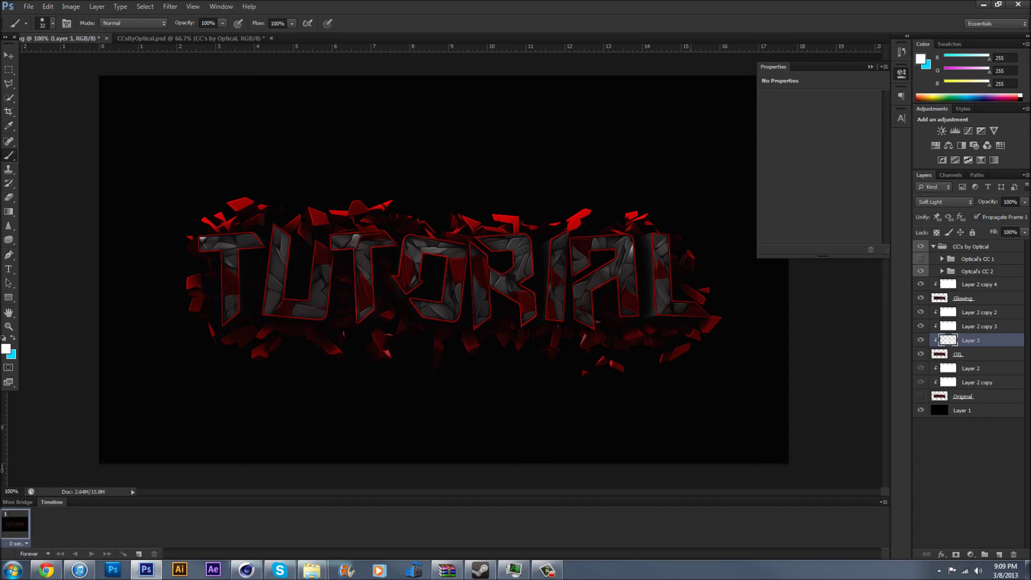
- Paint white light over the dark shards beside the final L and the first T on Layer 3
left_click(695, 291)
left_click(682, 263)
left_click(683, 260)
left_click(204, 286)
left_click(211, 272)
left_click(200, 304)
left_click(196, 305)
left_click(193, 295)
left_click(196, 280)
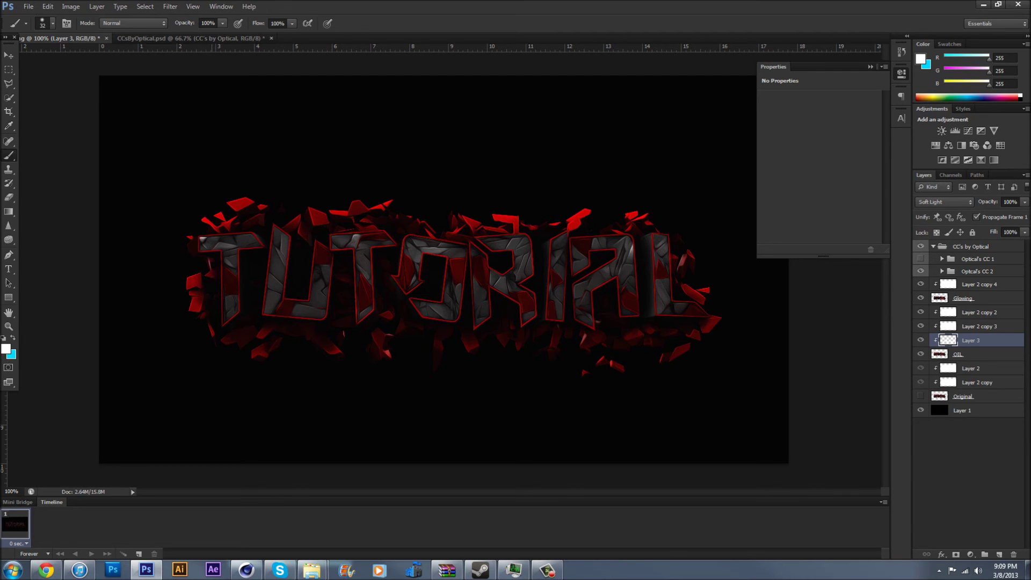
- Brighten the shards at the lower corner of the first T and along the upper edge of the lettering with white brush strokes
left_click(212, 329)
left_click(239, 310)
key("ctrl+z")
left_click_drag(245, 224, 262, 219)
left_click(304, 235)
left_click(416, 222)
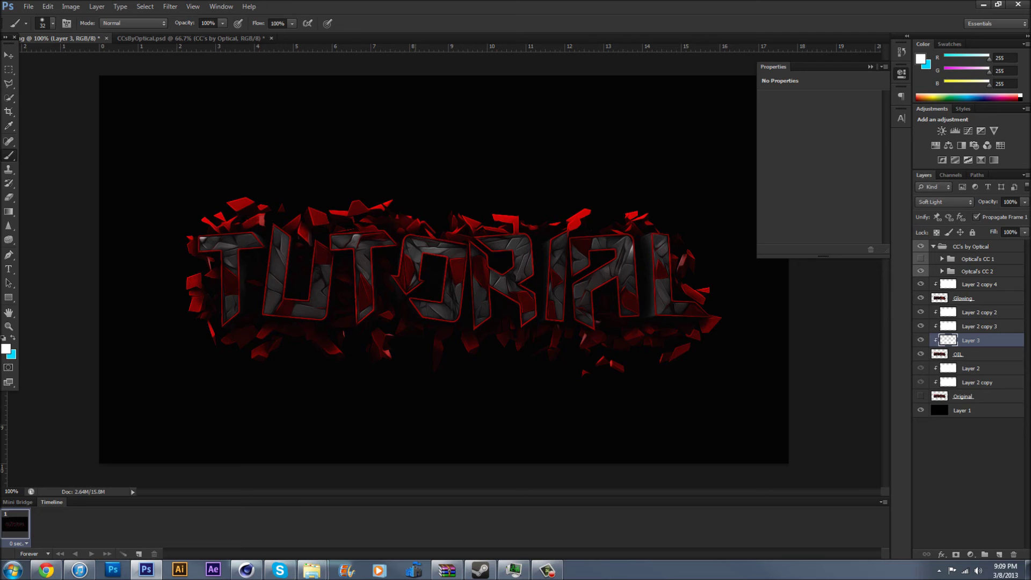
mouse_move(392, 217)
left_mouse_down()
mouse_move(369, 228)
mouse_move(308, 217)
left_mouse_up()
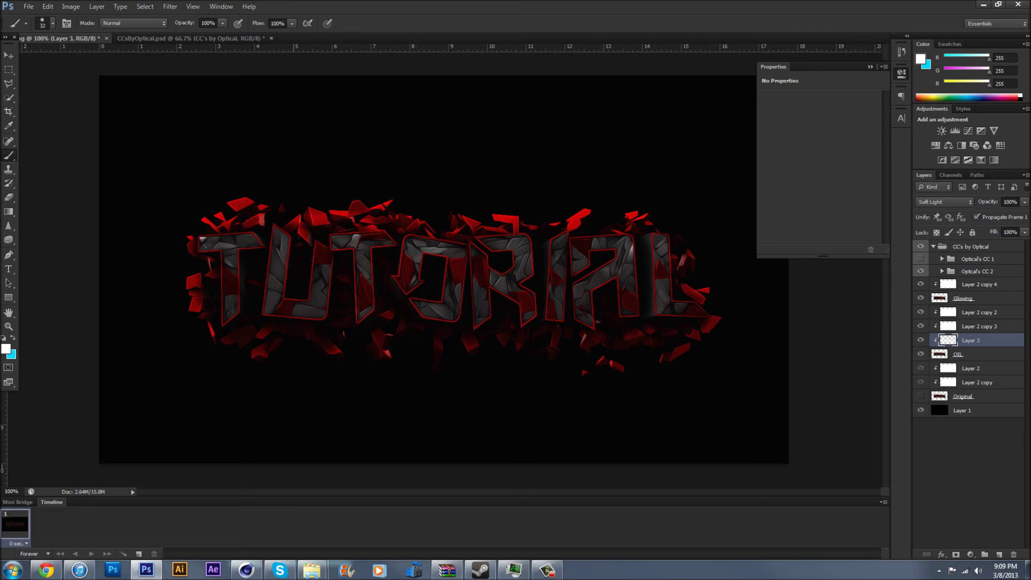
left_click(453, 218)
left_click(534, 228)
left_click(921, 340)
left_click(920, 340)
- Duplicate the painted light layer Layer 3 and set the copy to Overlay at 17% opacity
key("ctrl+j")
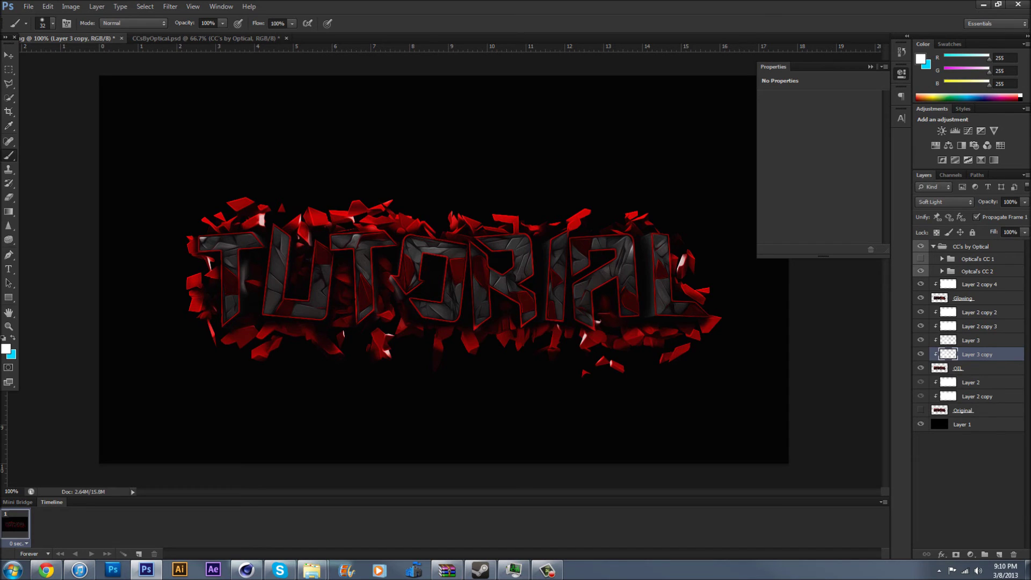
key("ctrl+z")
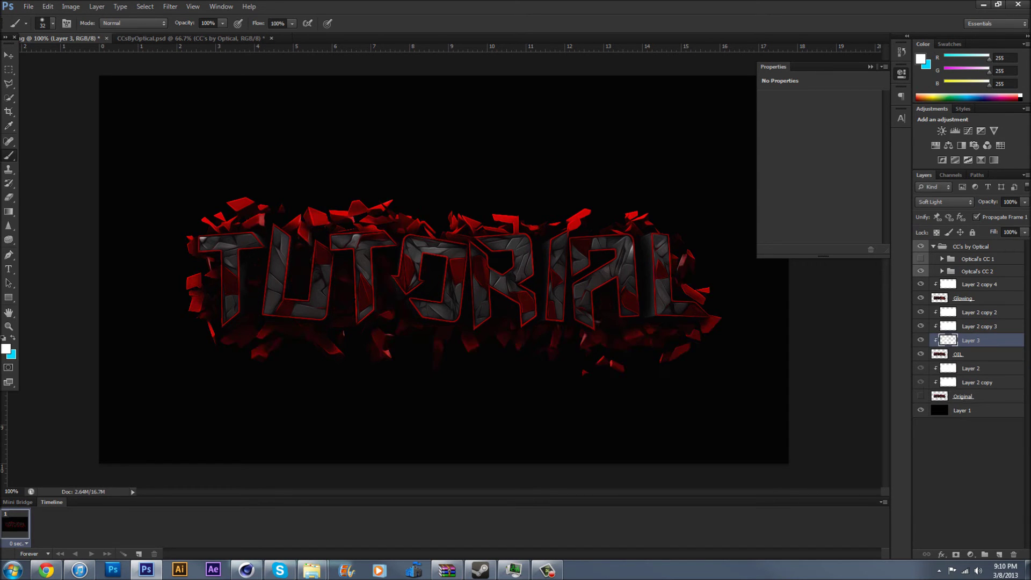
key("ctrl+z")
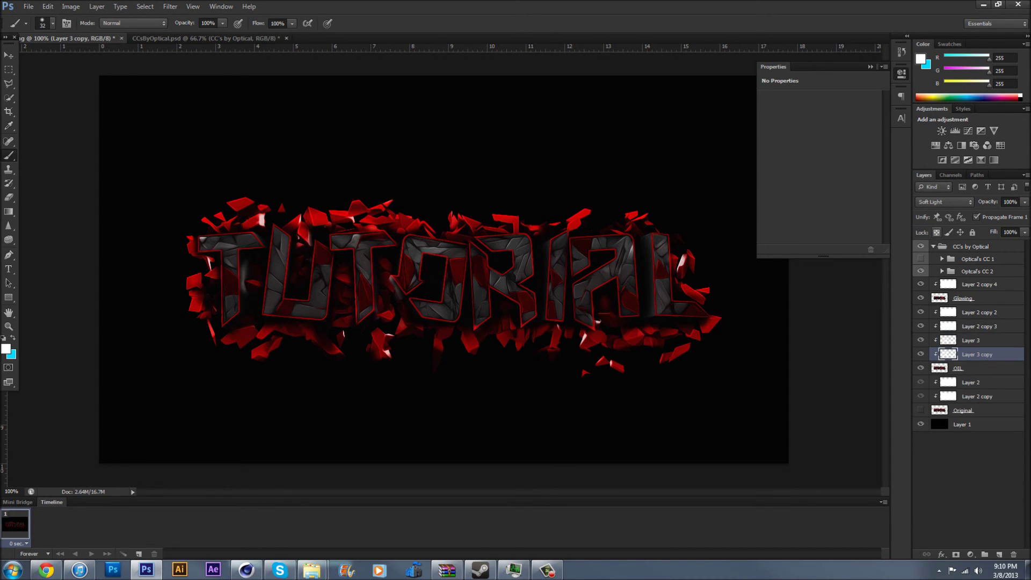
left_click(944, 201)
left_click(944, 342)
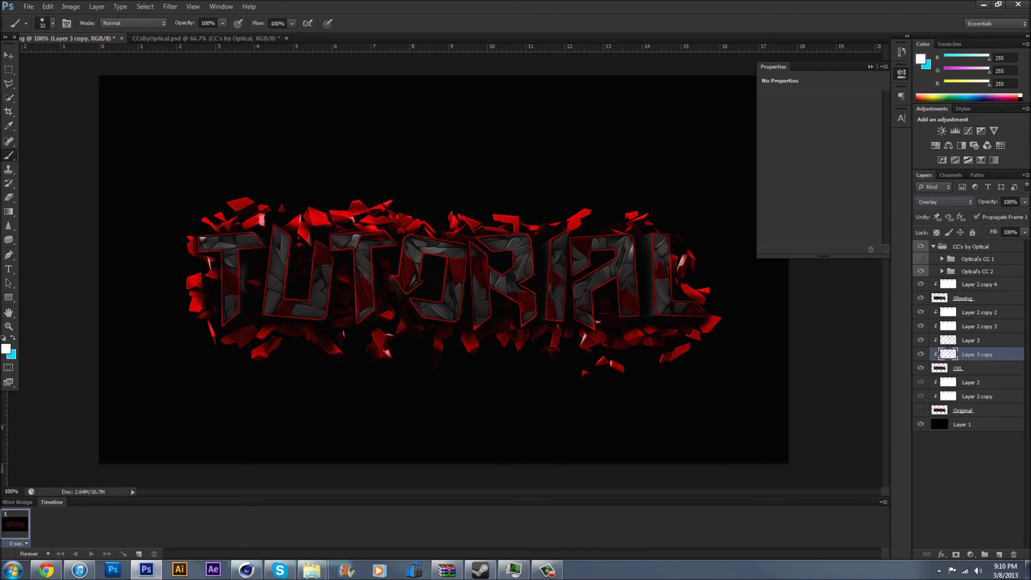
left_click(1024, 202)
left_click_drag(1024, 214, 978, 214)
left_click(920, 340)
left_click(920, 340)
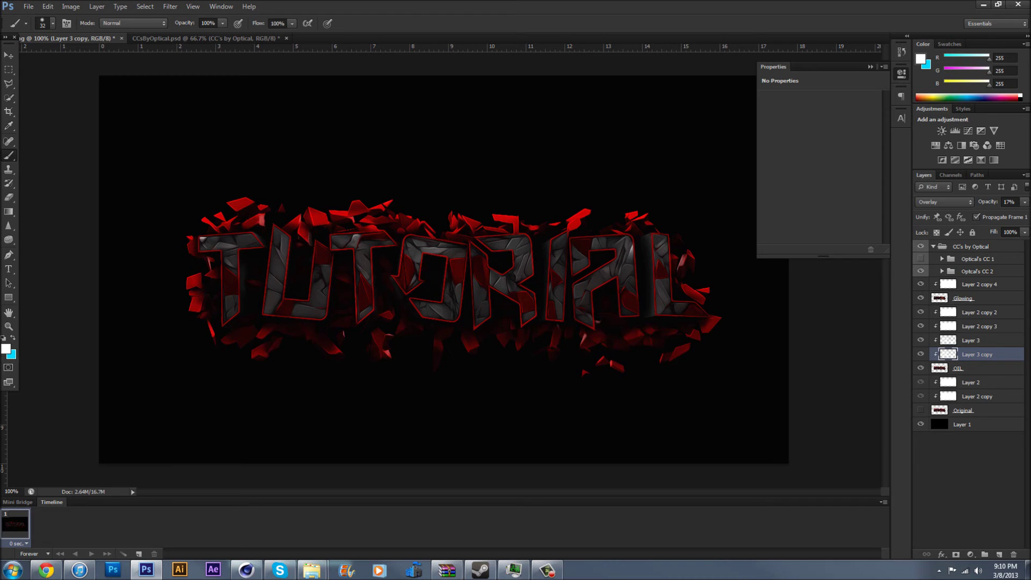
- Select Layer 3 and set the Eraser size to 100 px, then return to the Move tool on Layer 3 copy
left_click(979, 341)
key("e")
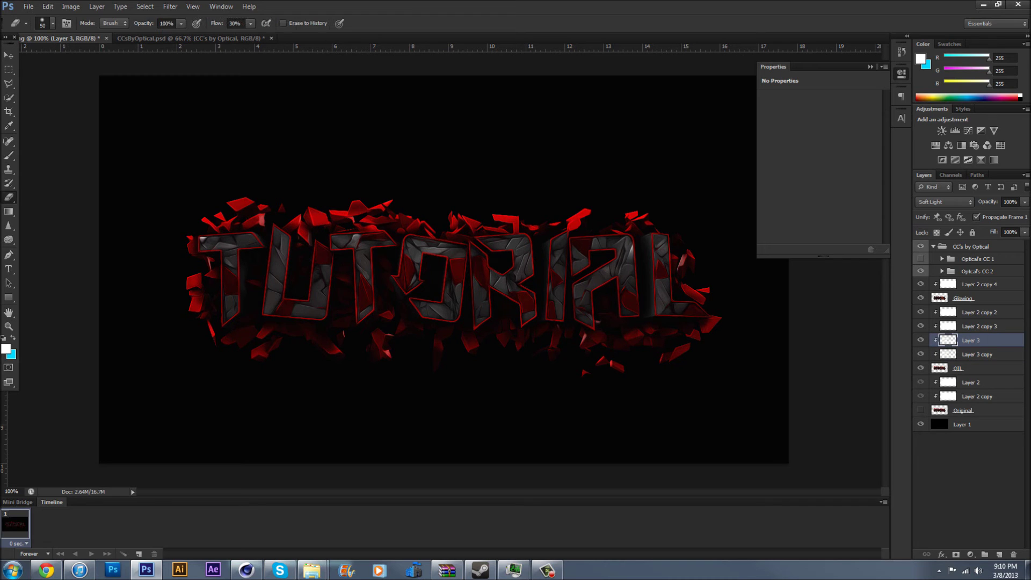
left_click(53, 23)
type("100")
key("Return")
left_click(977, 354)
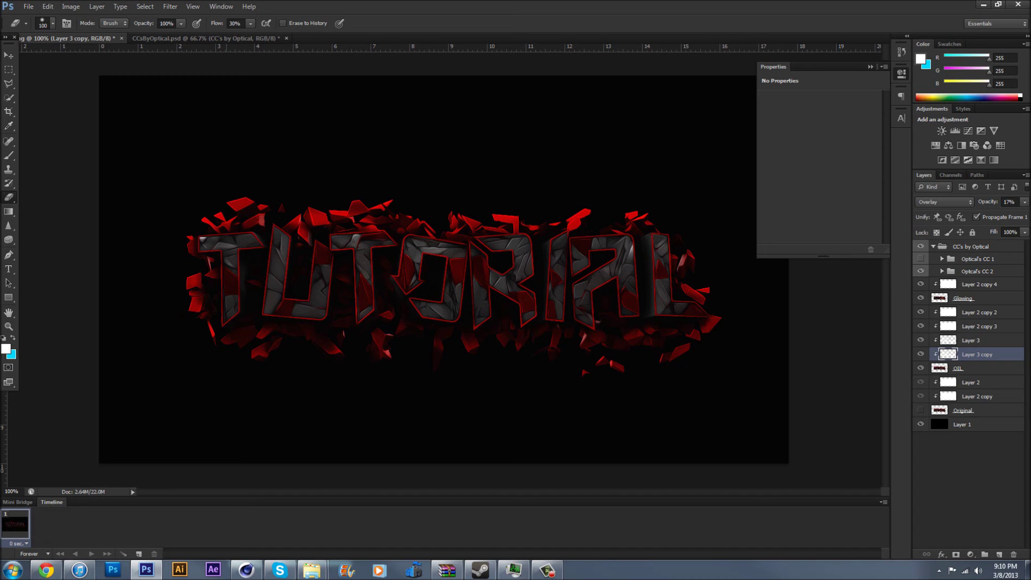
key("v")
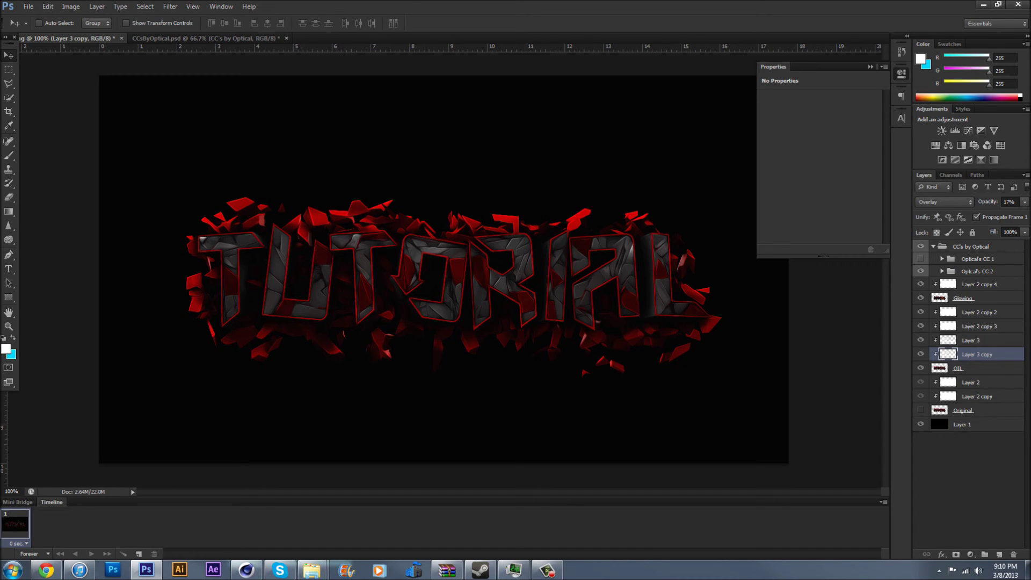
- Add a Gradient Map adjustment above Layer 2 copy 4 and set its blend mode to Hue
left_click(979, 285)
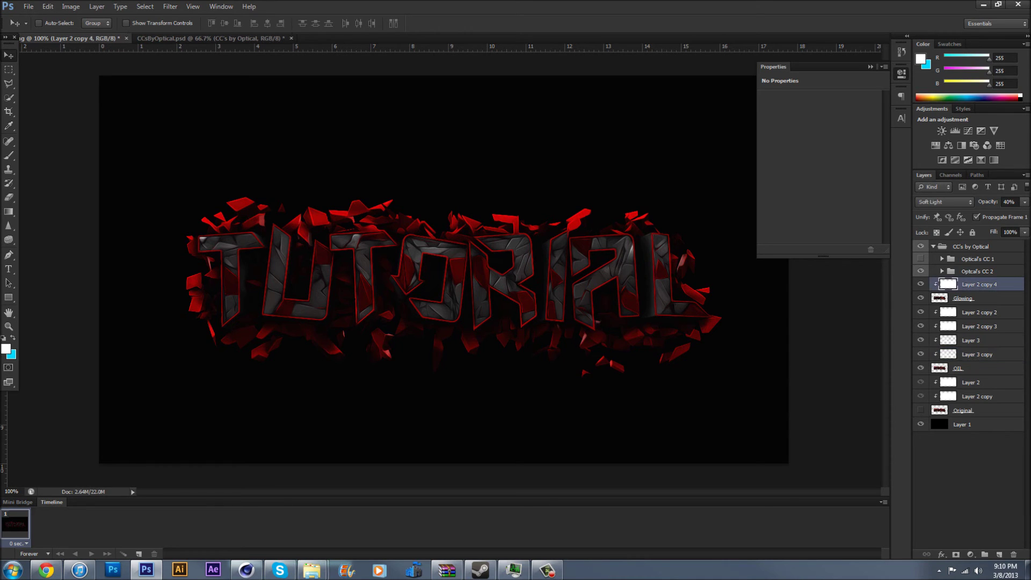
left_click(981, 160)
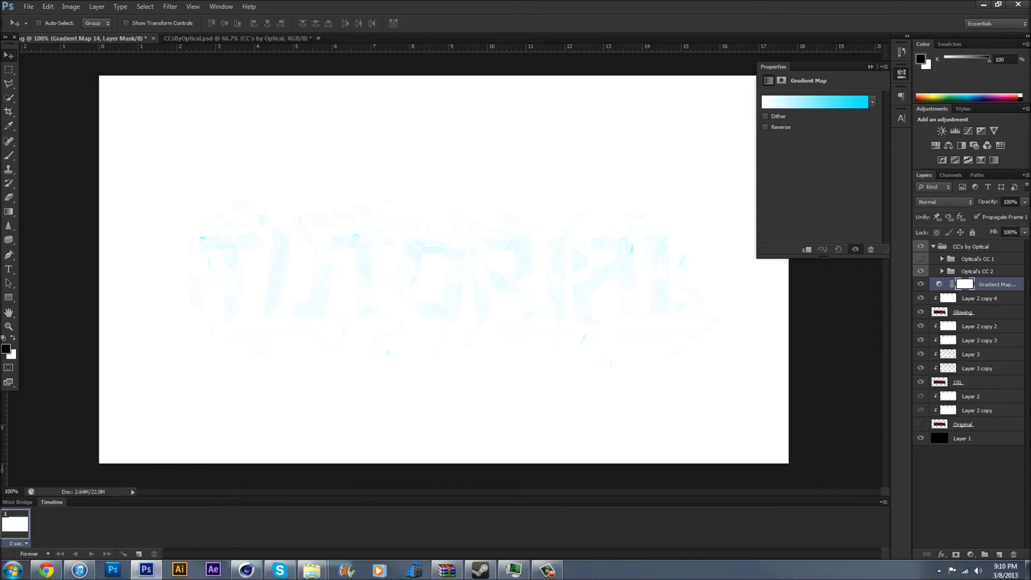
left_click(944, 202)
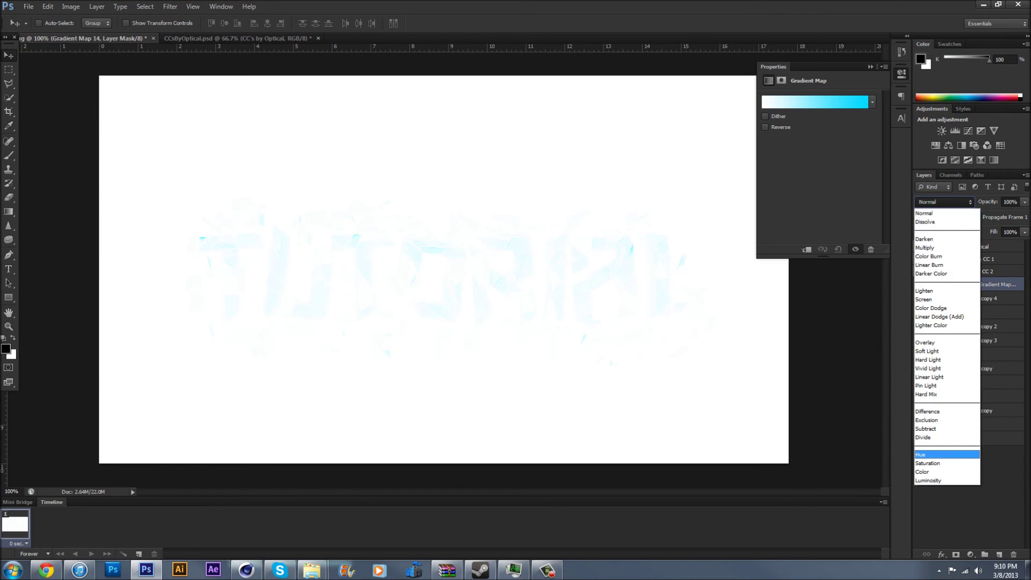
left_click(940, 454)
- Change the Gradient Map adjustment's gradient to the Vintage10 preset
left_click(815, 102)
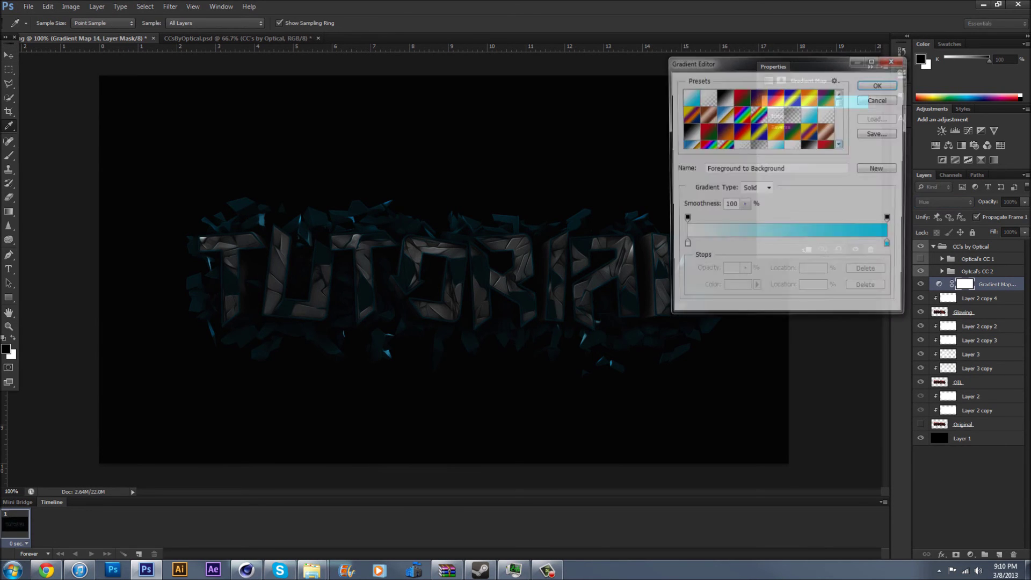
scroll(759, 119, "down", 5)
scroll(758, 119, "down", 8)
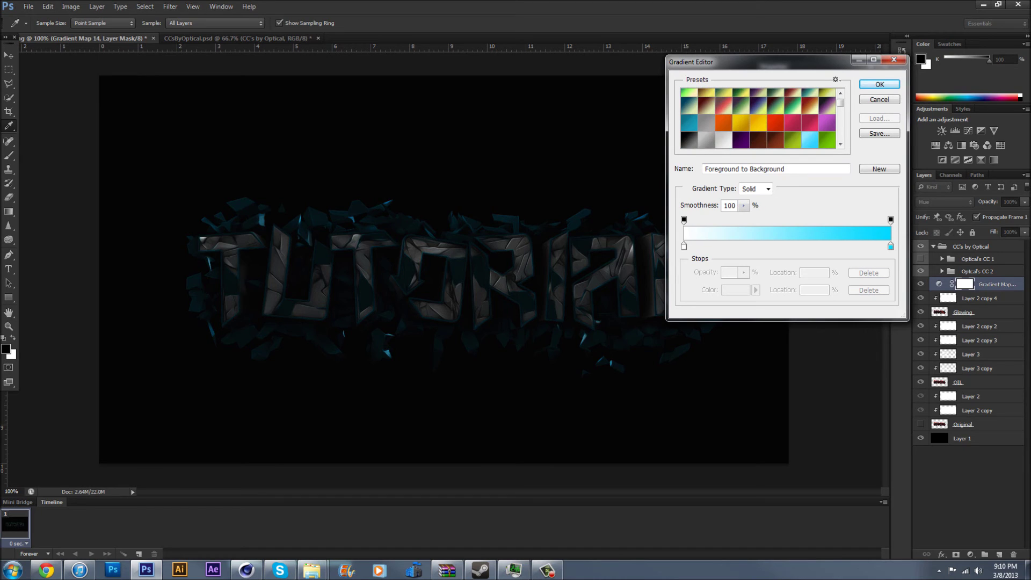
left_click(689, 105)
scroll(759, 118, "up", 3)
scroll(759, 118, "down", 1)
left_click(810, 123)
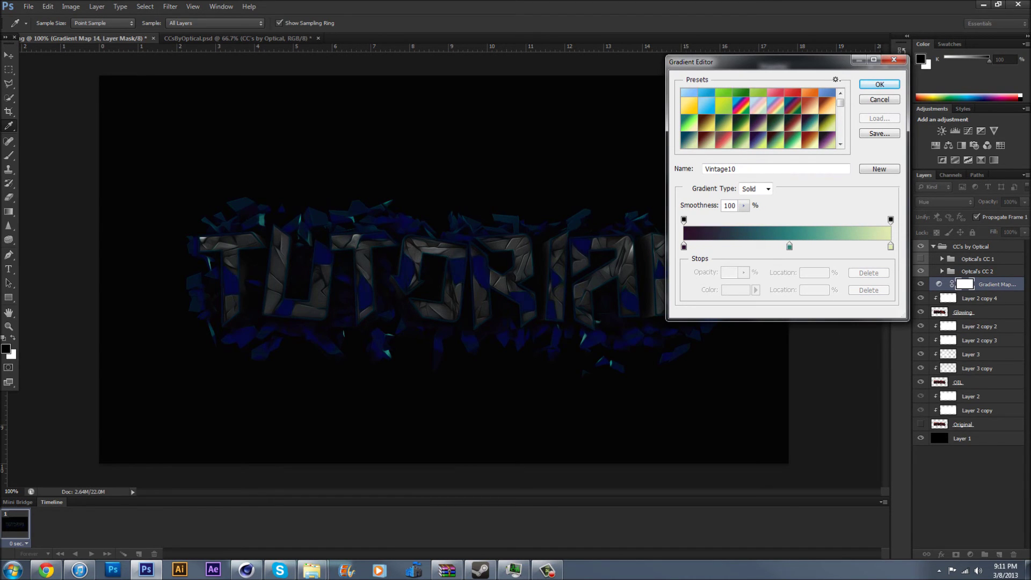
key("Return")
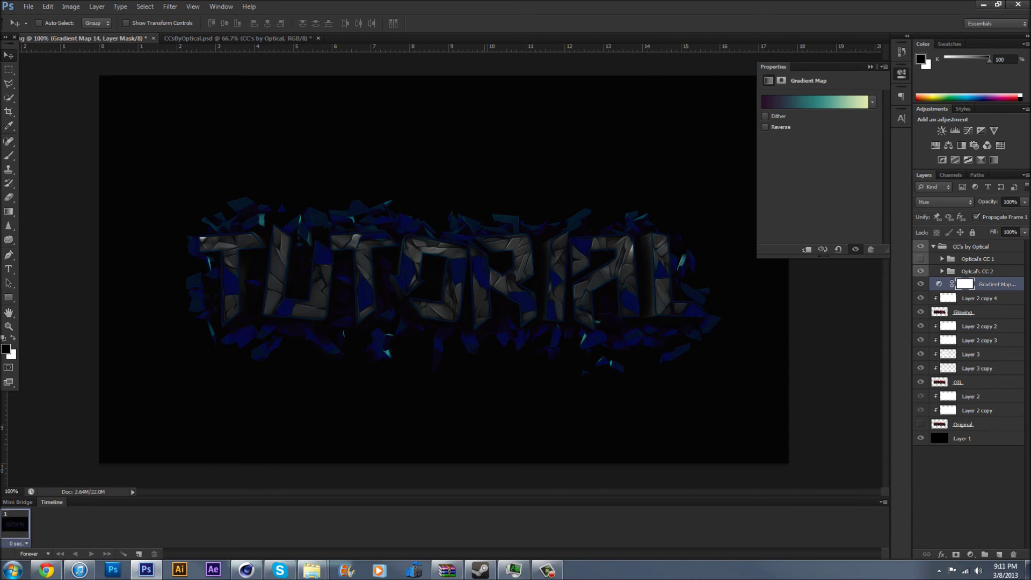
- Add a Hue/Saturation adjustment directly below the Gradient Map and set its Hue to 28
left_click(948, 145)
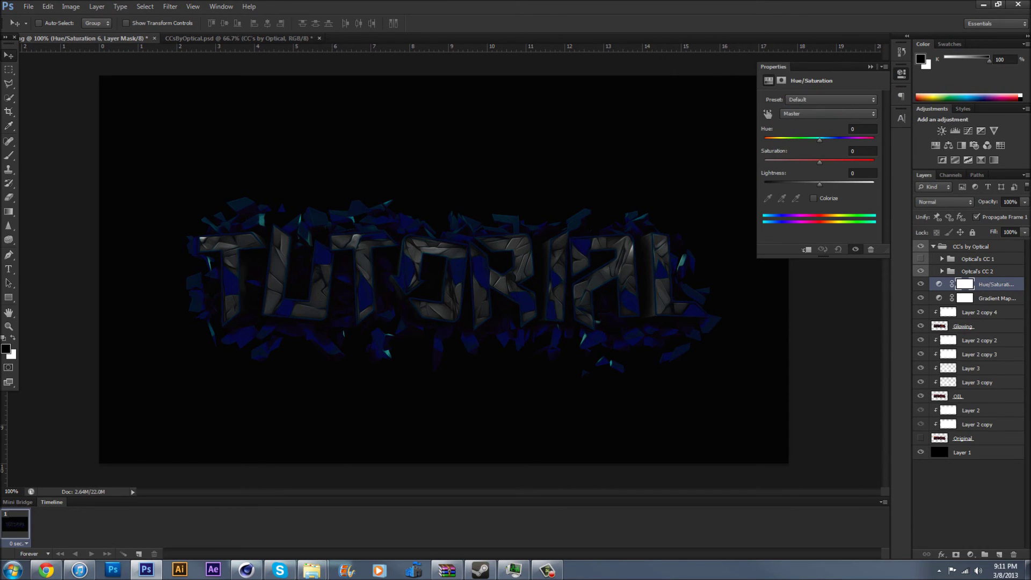
left_click_drag(994, 284, 994, 305)
left_click_drag(820, 140, 833, 140)
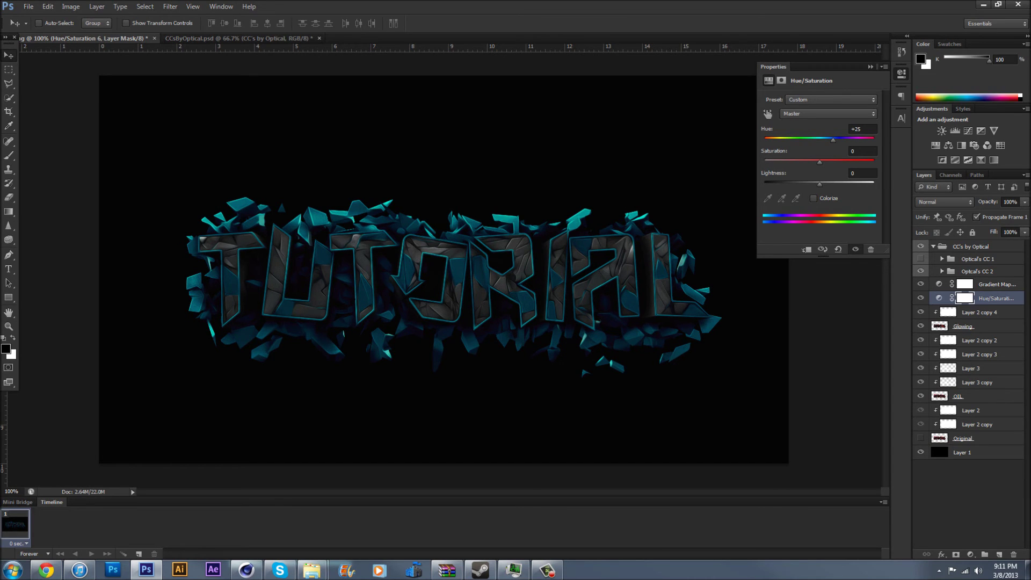
left_click(863, 129)
type("30")
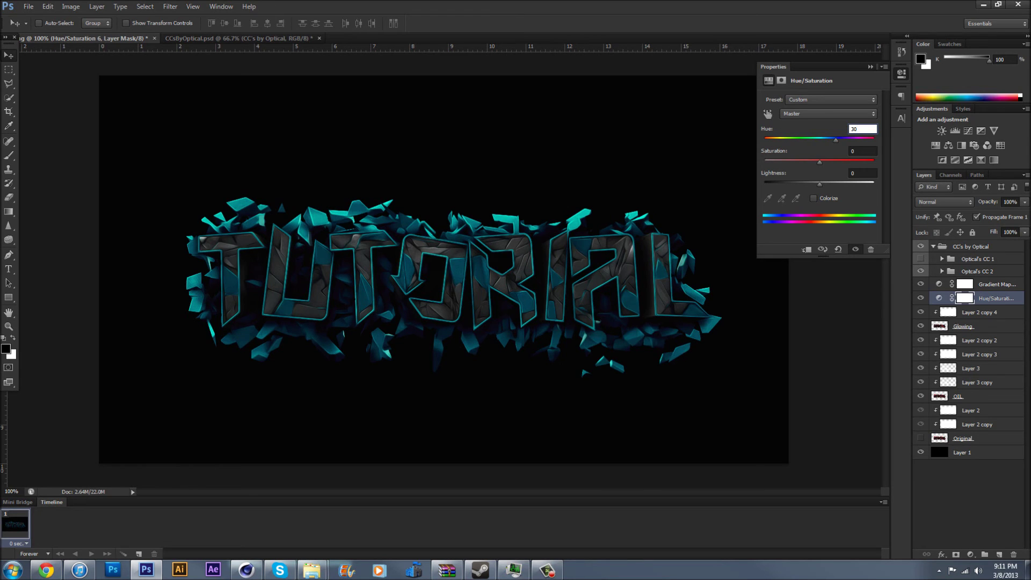
key("BackSpace")
key("BackSpace")
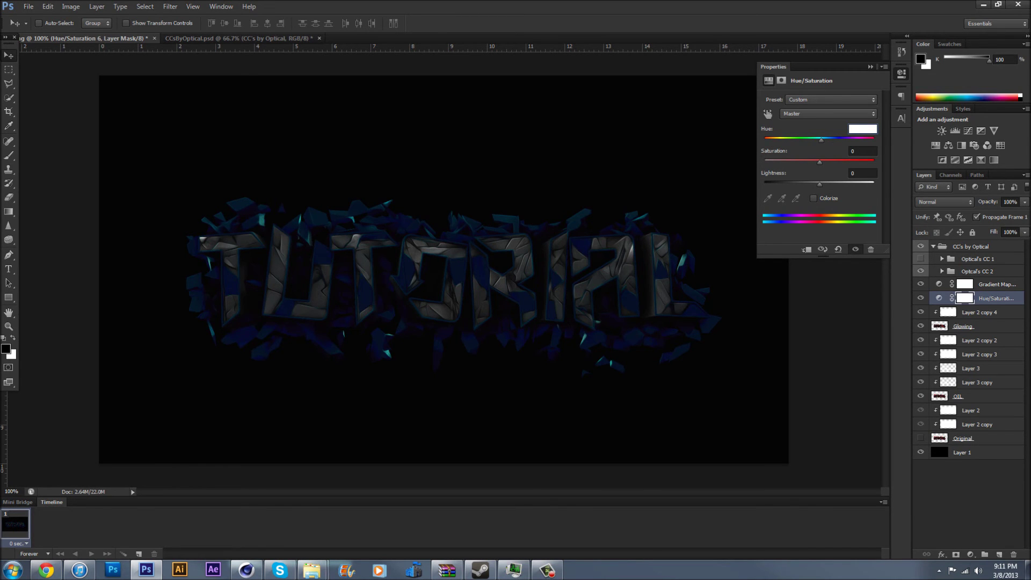
type("28")
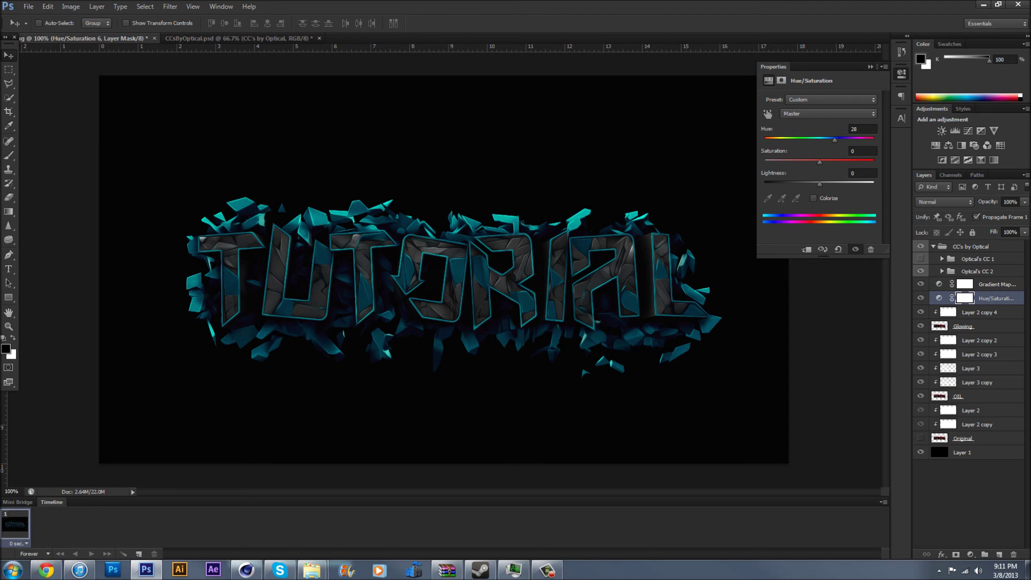
- Create a new clipped layer directly above Layer 3 and set up a 99 px Brush with black as the foreground color
left_click(978, 382)
left_click(999, 554)
key("ctrl+bracketright")
key("d")
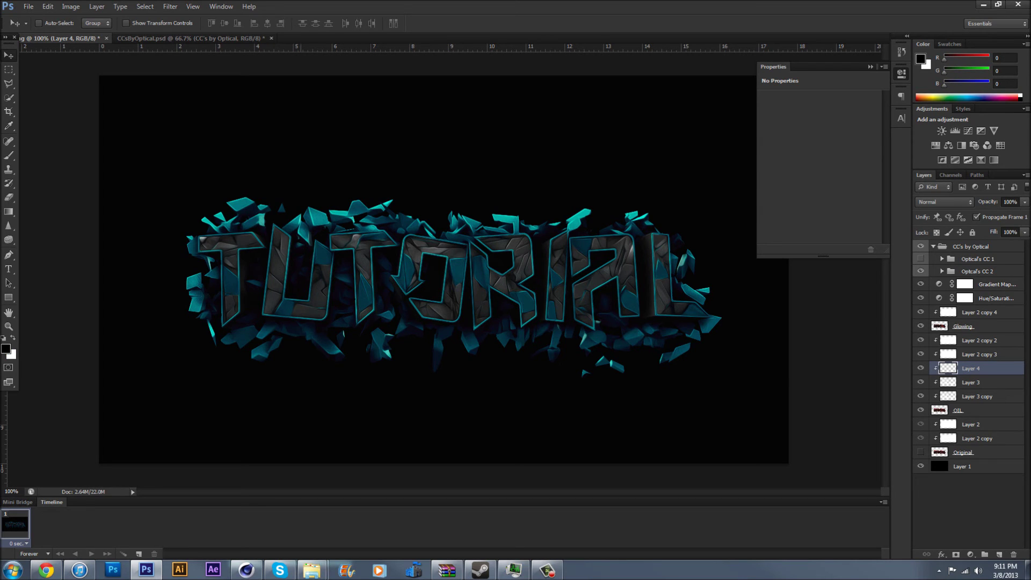
key("b")
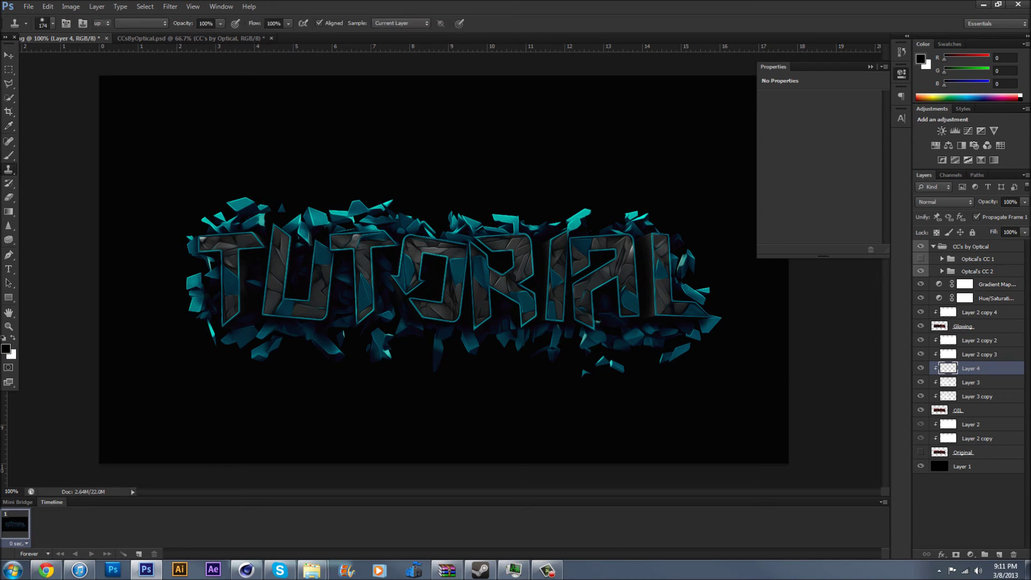
left_click(53, 24)
double_click(101, 44)
type("99")
key("Return")
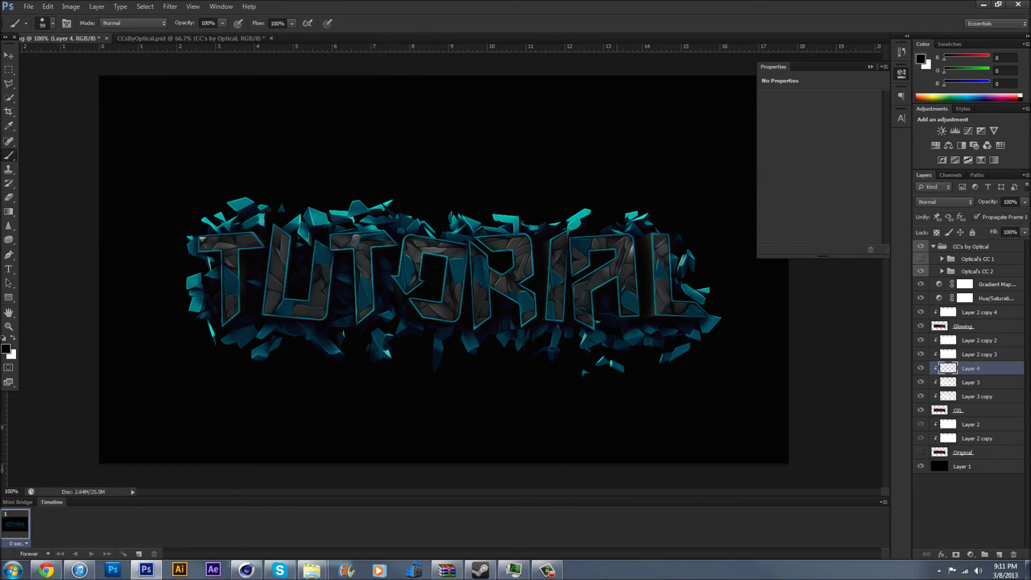
- Darken the shards along the upper edge of the lettering with black brush strokes on Layer 4
left_click_drag(586, 217, 454, 222)
left_click_drag(363, 203, 314, 206)
left_click_drag(243, 202, 207, 213)
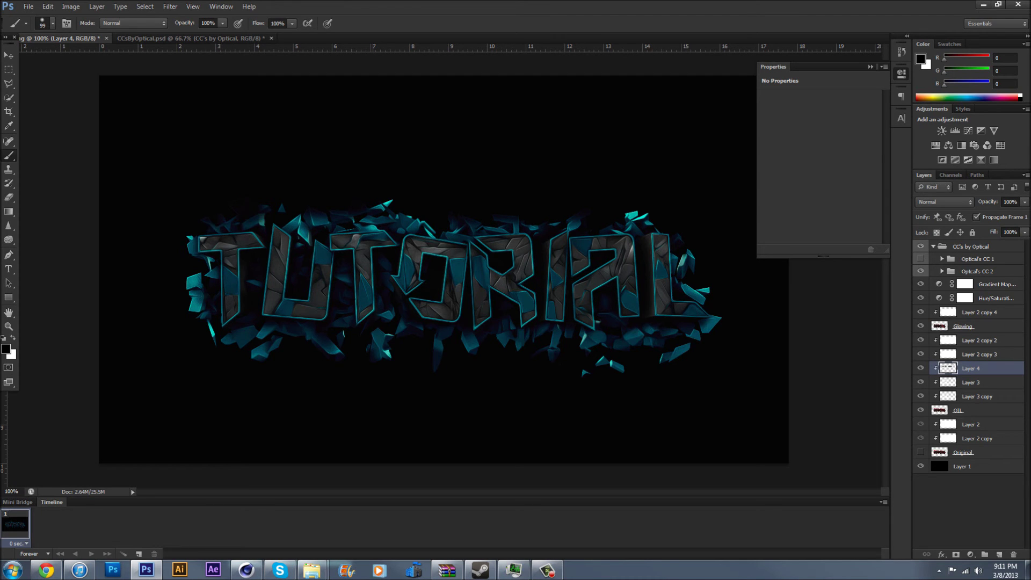
left_click(387, 195)
left_click(635, 206)
left_click(637, 206)
left_click(414, 206)
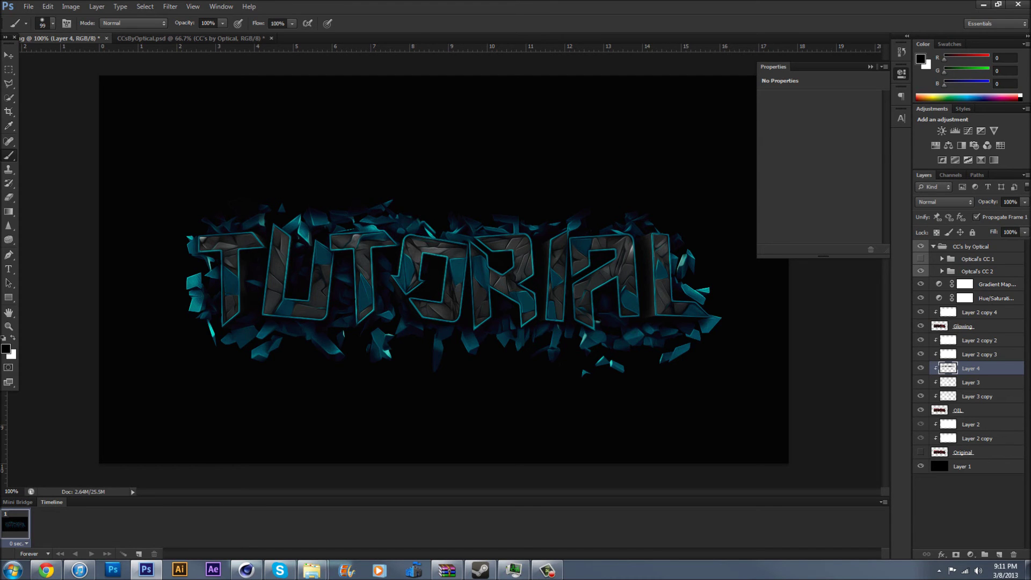
- Try Layer 4 with the Overlay blend mode at 13% opacity
left_click(1025, 202)
left_click_drag(1020, 213, 1000, 213)
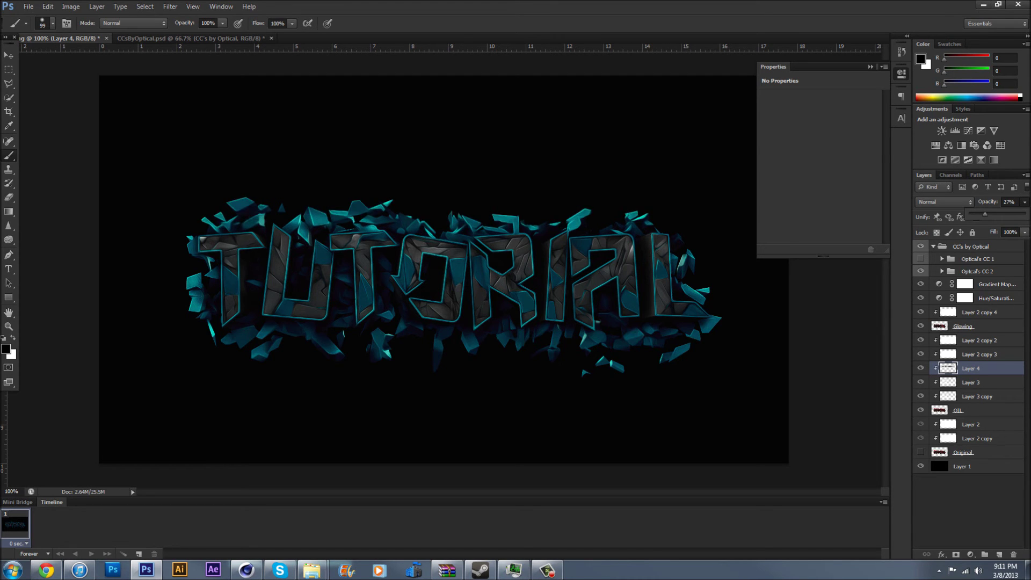
left_click(944, 202)
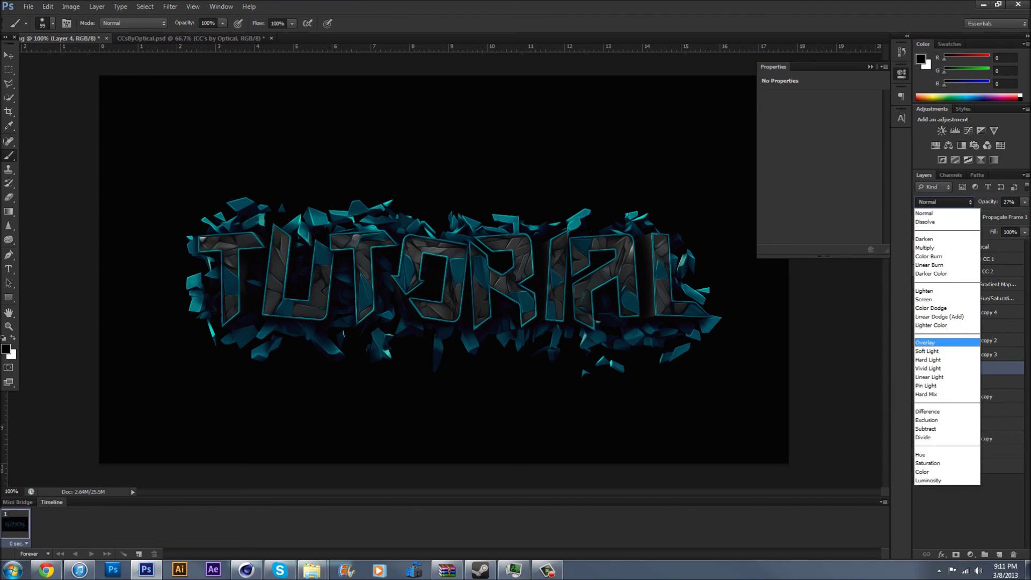
left_click(937, 342)
left_click(1024, 202)
mouse_move(988, 214)
left_mouse_down()
mouse_move(1015, 213)
mouse_move(980, 214)
left_mouse_up()
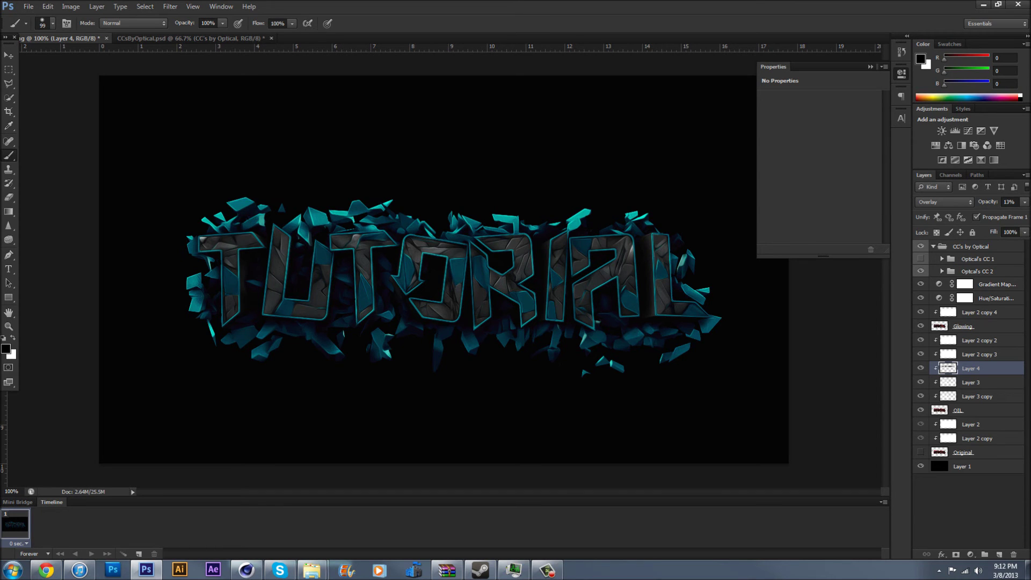
- Set Layer 4's blend mode to Soft Light and its opacity to 65%, finishing with the Move tool active
left_click(944, 203)
left_click(937, 351)
left_click(1025, 202)
left_click_drag(980, 214, 1007, 213)
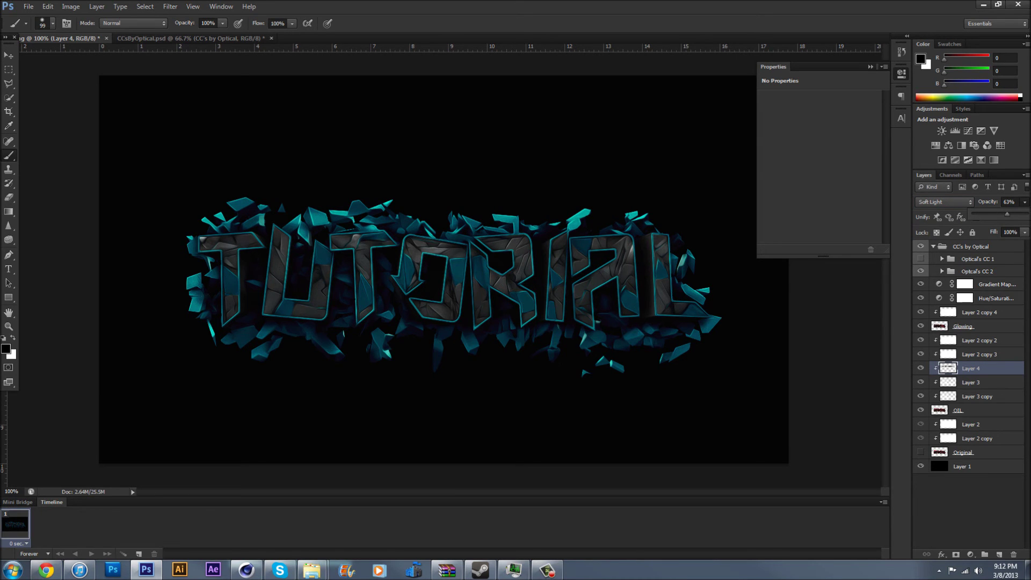
key("v")
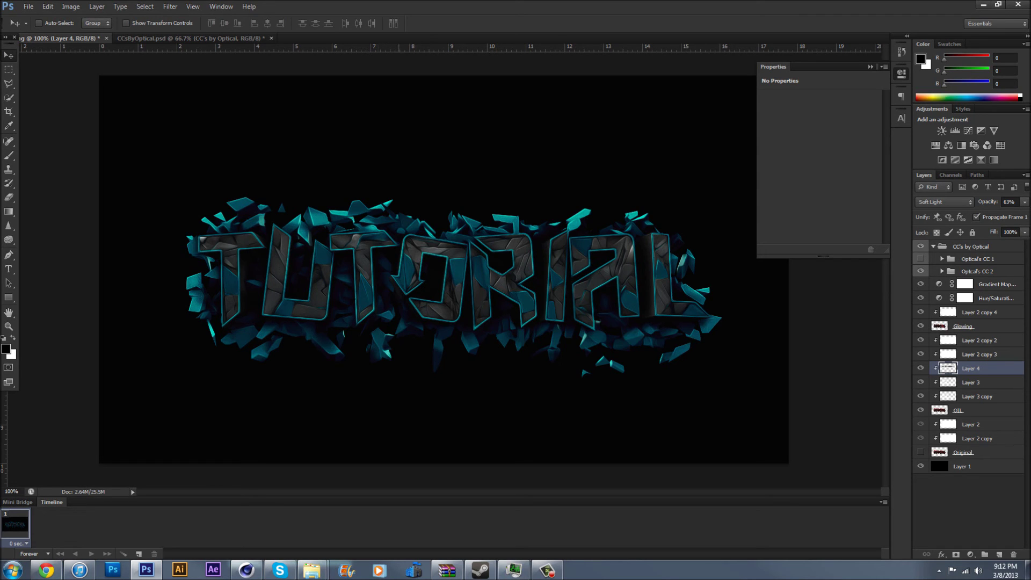
left_click(1024, 202)
type("50")
key("Return")
double_click(1007, 202)
type("65")
key("Return")
key("e")
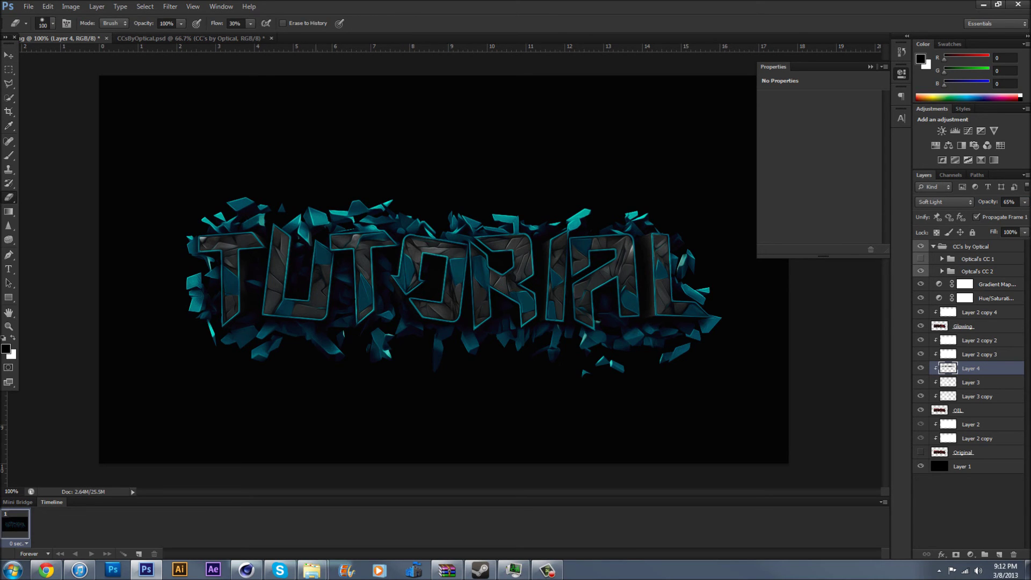
key("v")
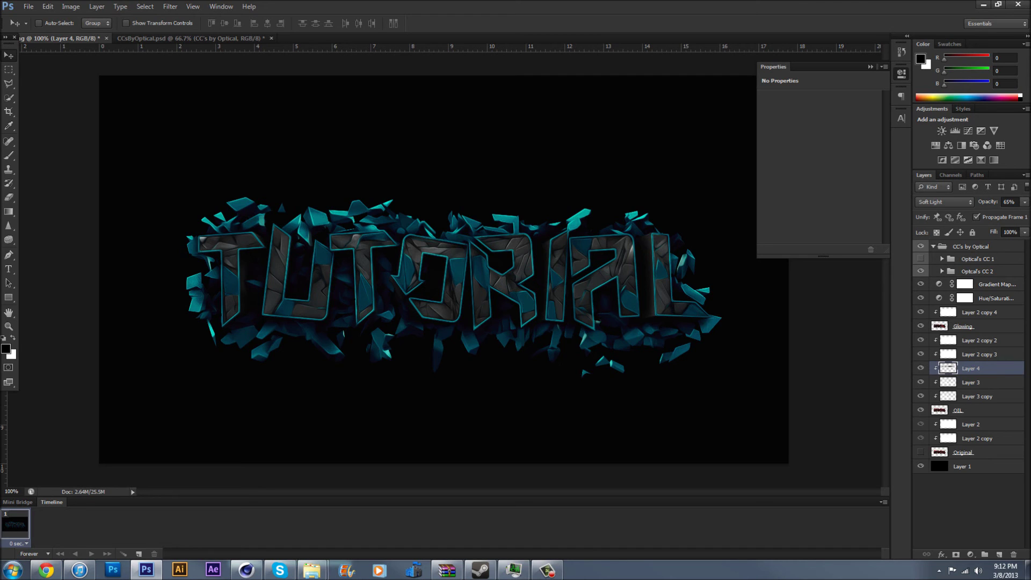
- Add a new clipped layer directly below Layer 3 copy, set it to Overlay and ready the Brush with white as foreground
left_click(976, 410)
left_click(970, 247)
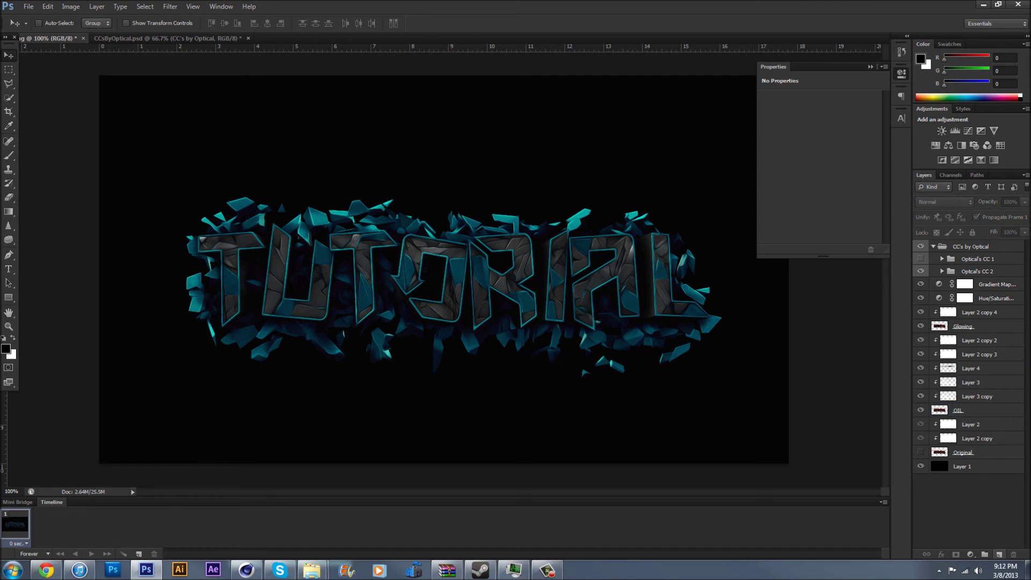
left_click(999, 555)
left_click_drag(971, 259, 972, 417)
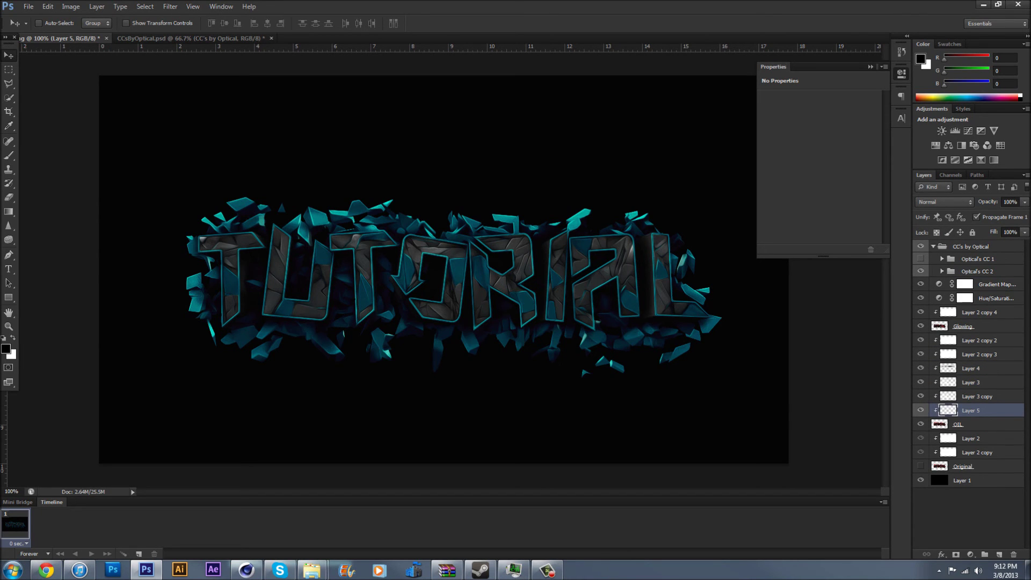
left_click(13, 337)
left_click(9, 155)
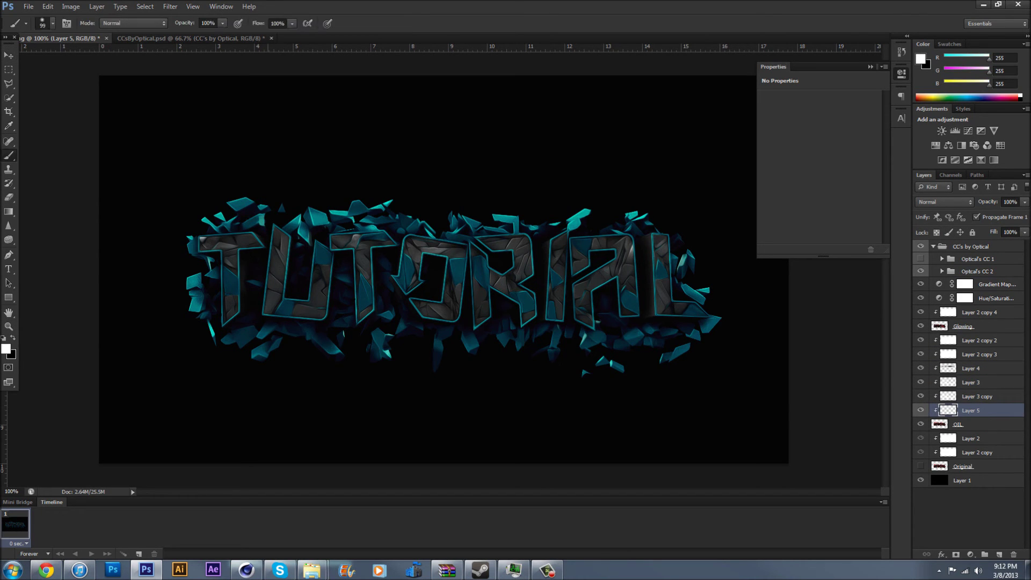
left_click(293, 308)
key("ctrl+z")
left_click(945, 202)
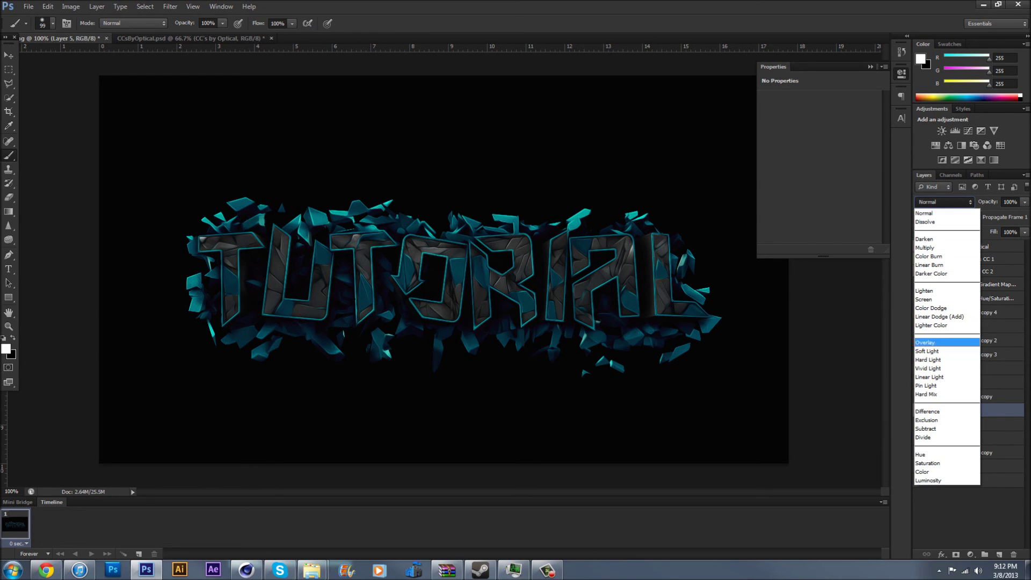
left_click(934, 342)
- Reduce the brush to 22 px and paint white highlights on the blue panels of the first T, the U and the second T
left_click(53, 23)
left_click(35, 58)
key("Return")
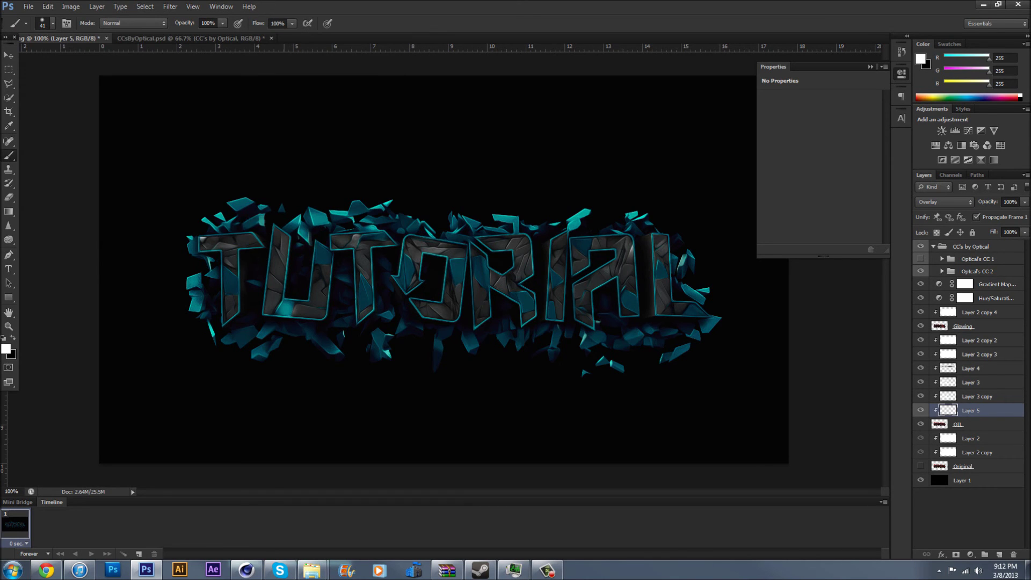
mouse_move(321, 250)
left_mouse_down()
mouse_move(326, 258)
mouse_move(318, 247)
left_mouse_up()
left_click(53, 23)
left_click(25, 58)
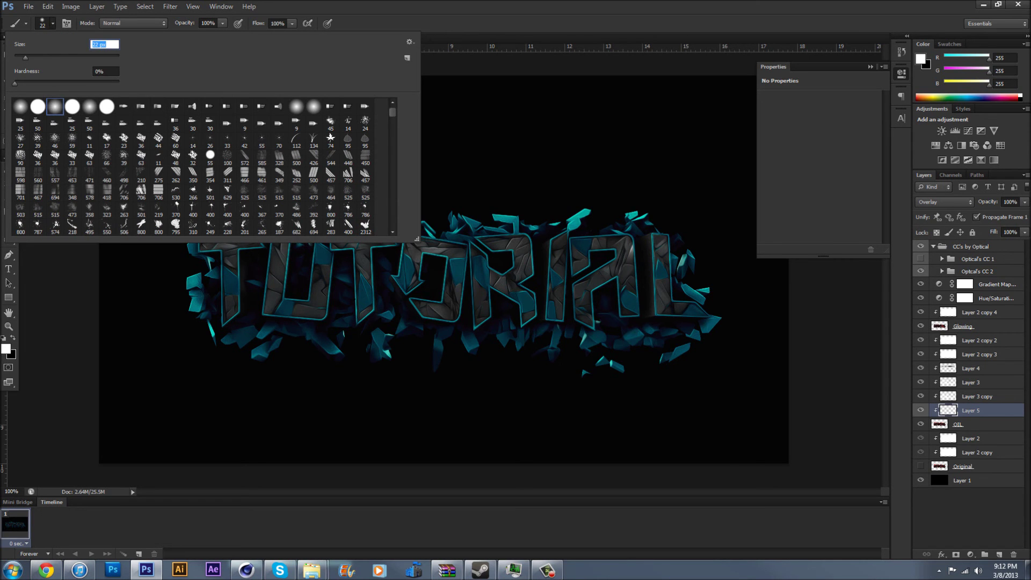
key("Return")
mouse_move(365, 287)
left_mouse_down()
mouse_move(362, 307)
mouse_move(364, 276)
mouse_move(369, 304)
left_mouse_up()
left_click_drag(291, 303, 280, 315)
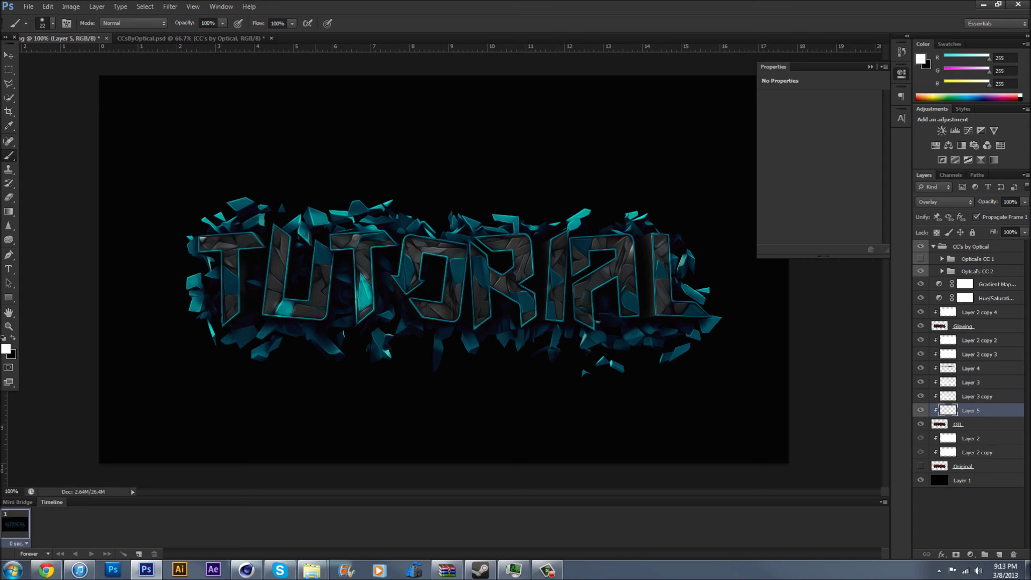
mouse_move(318, 245)
left_mouse_down()
mouse_move(325, 262)
mouse_move(325, 251)
left_mouse_up()
mouse_move(226, 269)
left_mouse_down()
mouse_move(226, 290)
mouse_move(232, 274)
mouse_move(237, 286)
mouse_move(228, 295)
left_mouse_up()
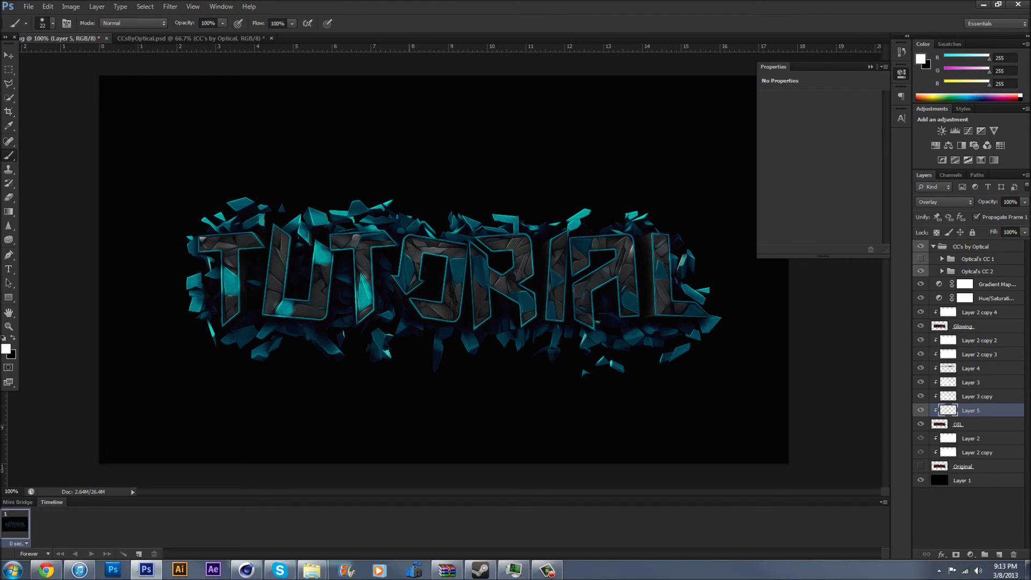
- Paint white highlights on the blue panels of the O, the R and the lower part of the I
mouse_move(404, 280)
left_mouse_down()
mouse_move(401, 289)
mouse_move(405, 255)
mouse_move(410, 271)
left_mouse_up()
key("ctrl+z")
mouse_move(459, 266)
left_mouse_down()
mouse_move(460, 279)
mouse_move(456, 262)
mouse_move(452, 271)
left_mouse_up()
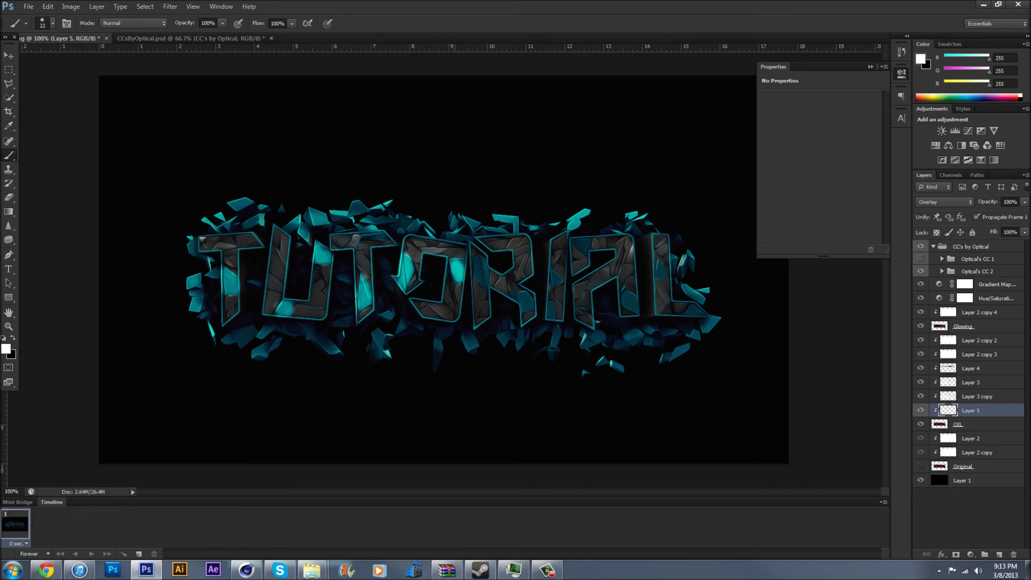
left_click(460, 261)
mouse_move(473, 262)
left_mouse_down()
mouse_move(477, 280)
mouse_move(487, 266)
mouse_move(476, 264)
mouse_move(486, 272)
left_mouse_up()
key("ctrl+z")
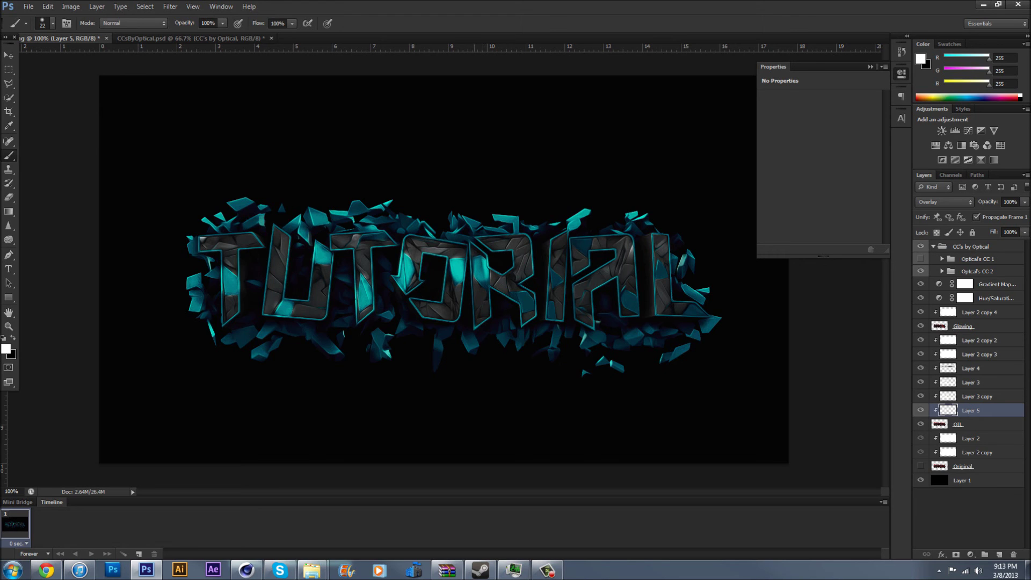
mouse_move(523, 306)
left_mouse_down()
mouse_move(514, 295)
mouse_move(551, 315)
mouse_move(549, 303)
mouse_move(552, 316)
mouse_move(556, 302)
left_mouse_up()
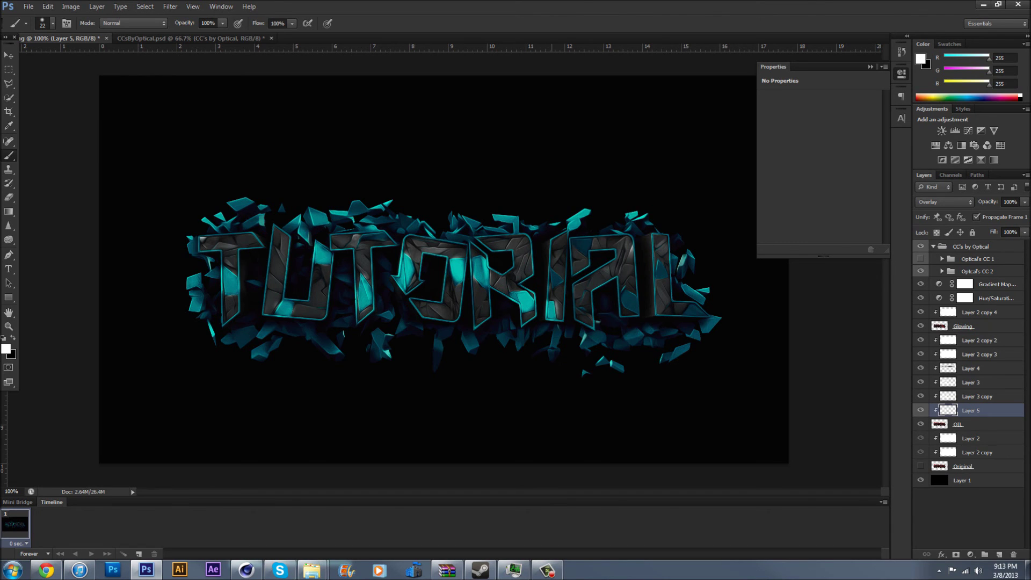
- Brighten the blue panels on the upper I, the A and the L, and lower Layer 5's opacity to 22%
mouse_move(553, 266)
left_mouse_down()
mouse_move(561, 285)
mouse_move(561, 276)
left_mouse_up()
left_click_drag(620, 292, 637, 314)
left_click_drag(662, 270, 654, 277)
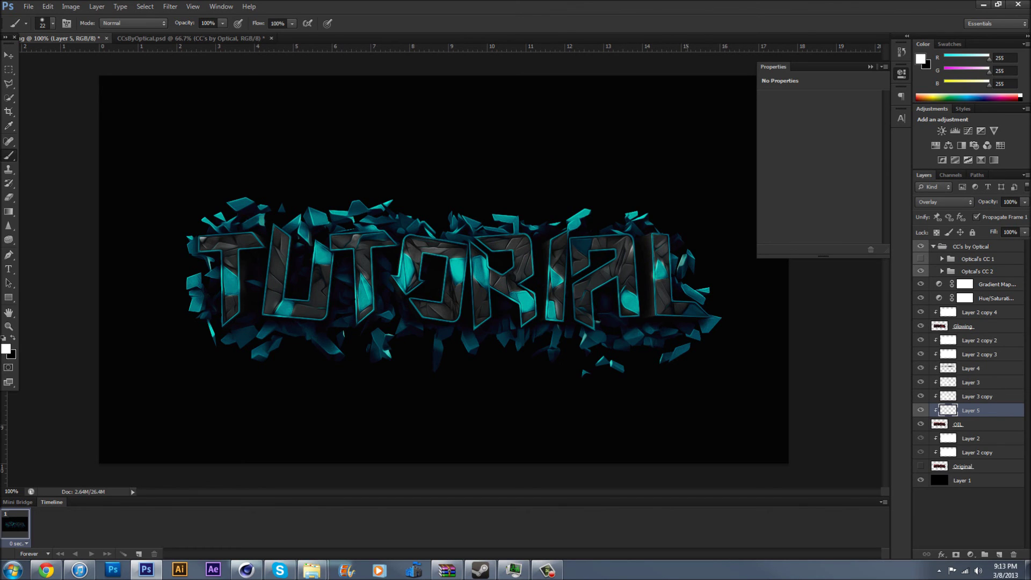
left_click_drag(688, 312, 704, 314)
mouse_move(585, 252)
left_mouse_down()
mouse_move(571, 243)
mouse_move(586, 250)
mouse_move(591, 242)
mouse_move(572, 242)
left_mouse_up()
key("ctrl+z")
key("ctrl+z")
left_click(573, 241)
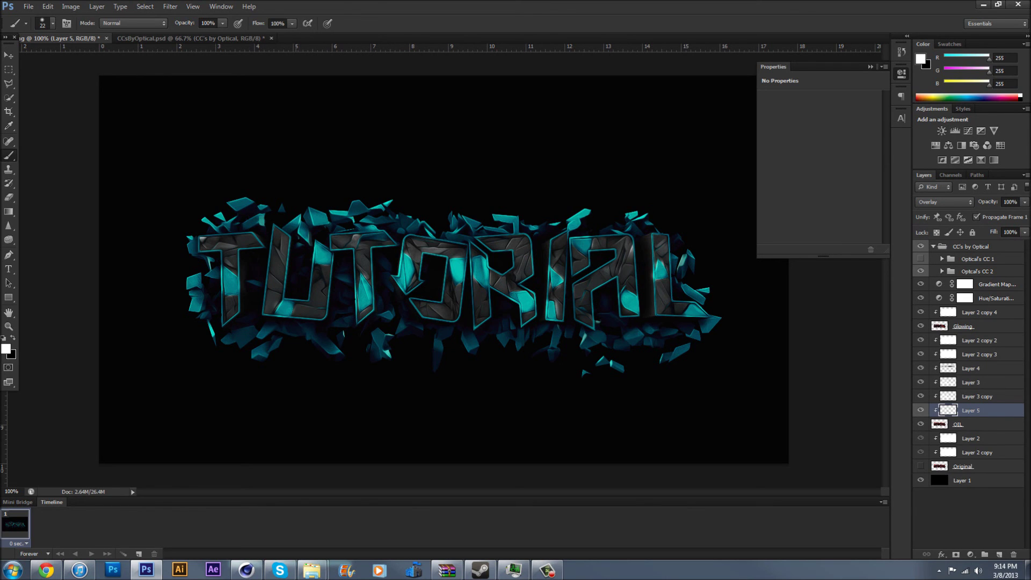
left_click(1025, 202)
left_click_drag(1025, 213, 981, 214)
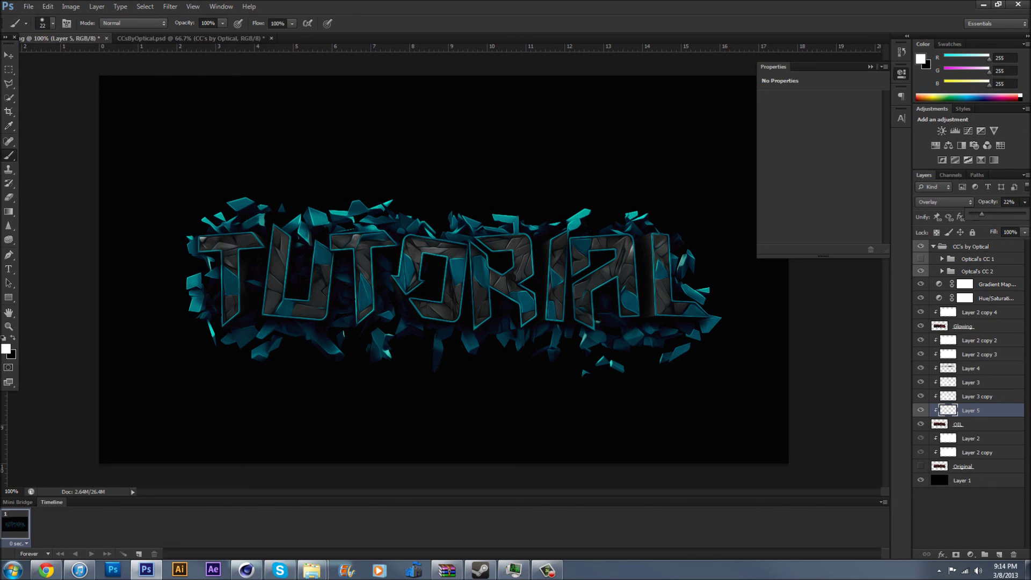
- Compare the text with and without Layer 5, set the layer's opacity to 25%, and switch to the Move tool
left_click(920, 410)
left_click(920, 410)
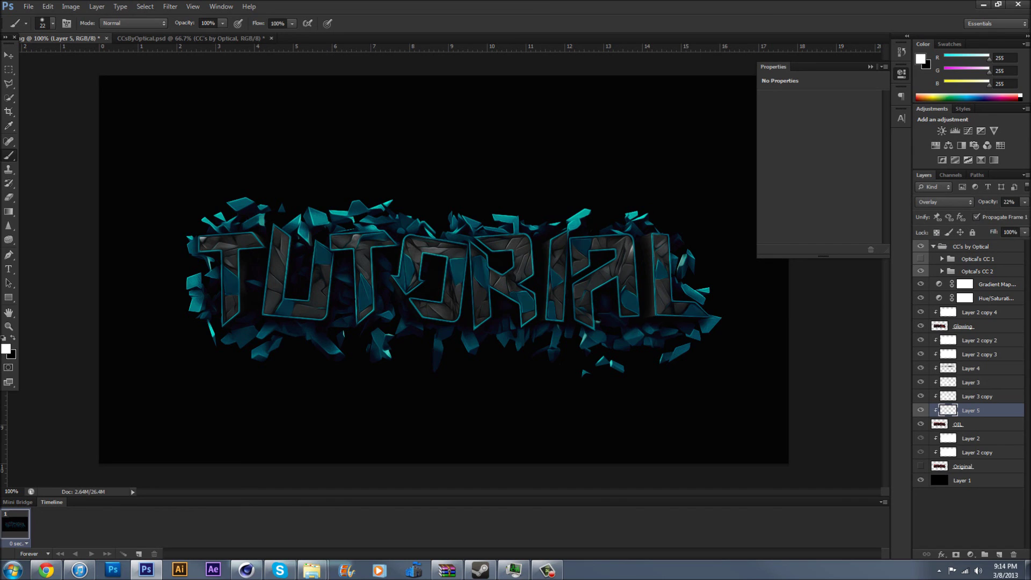
double_click(1008, 202)
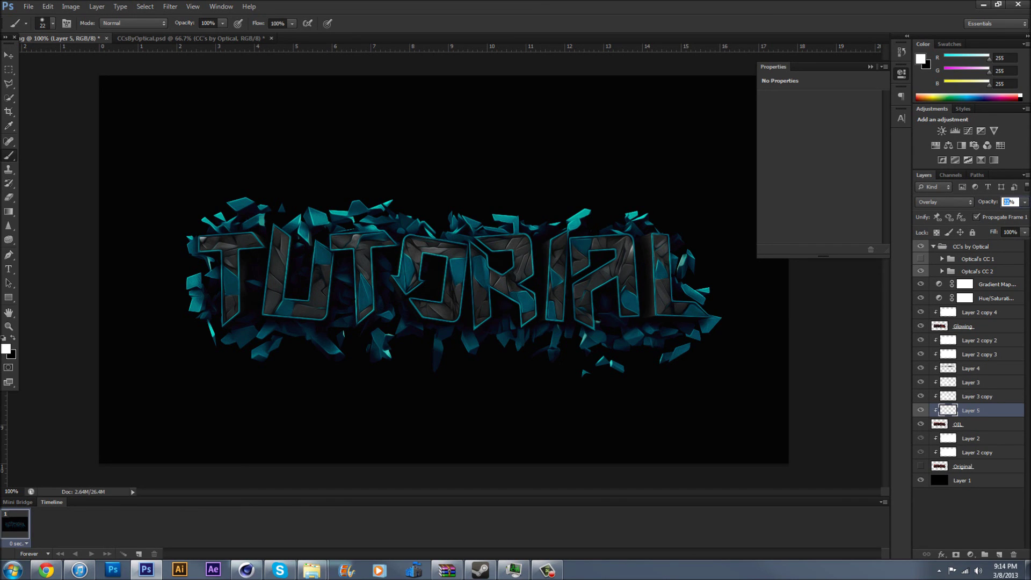
type("25")
key("Return")
key("v")
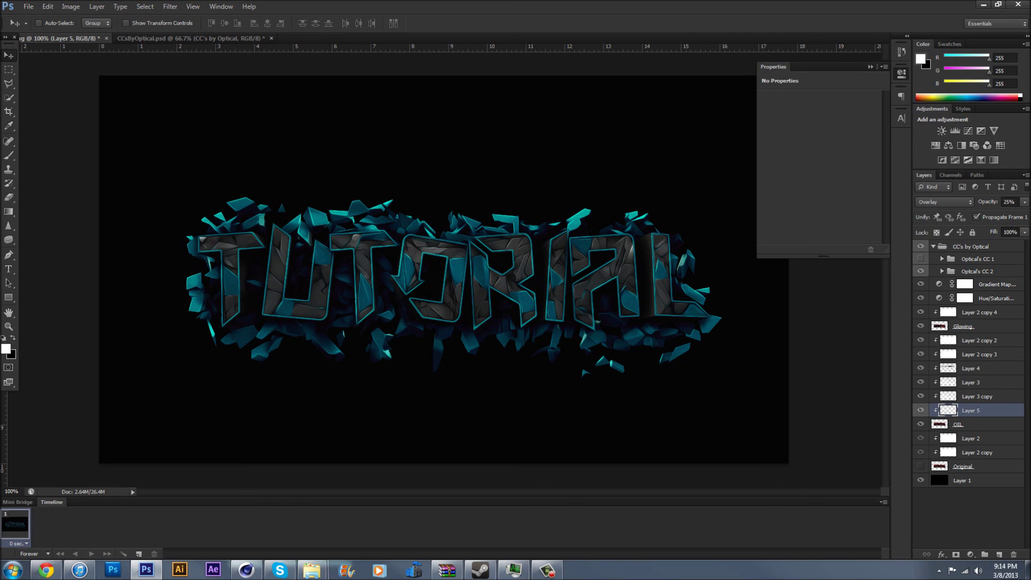
- Add a Gradient Overlay to the OIL base layer, with Overlay blend mode and a scale of 150%
left_click(977, 424)
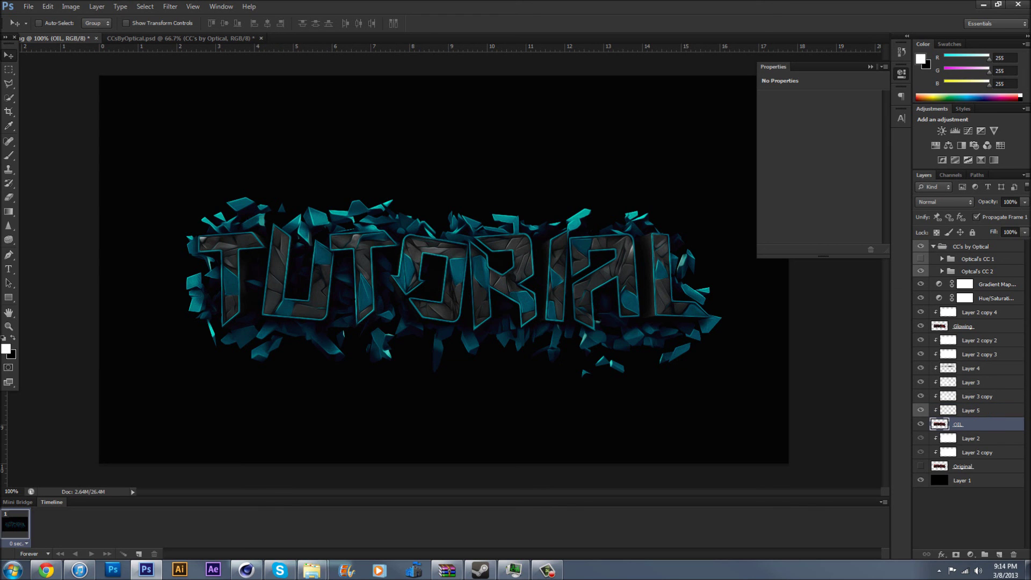
double_click(982, 424)
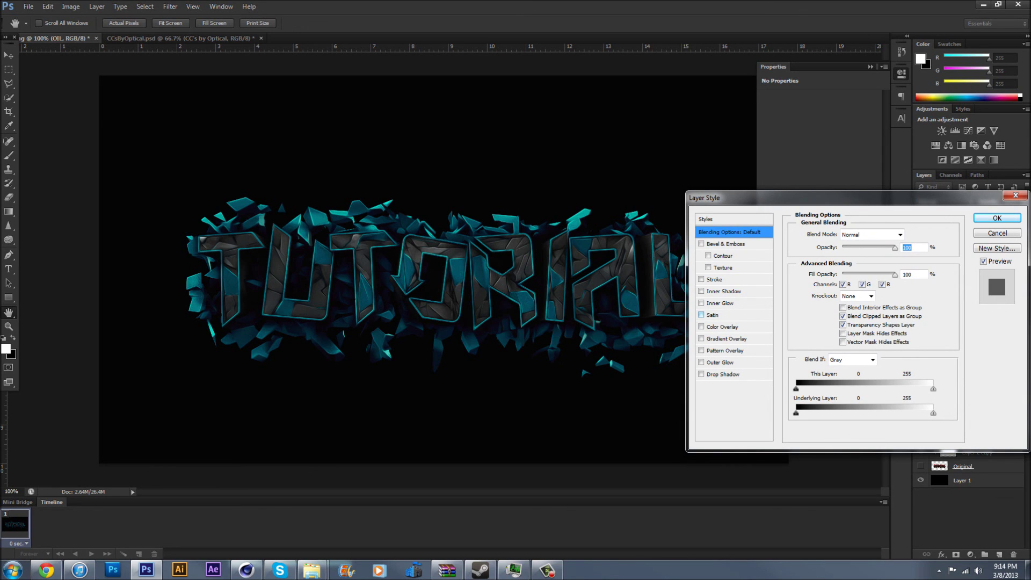
left_click(702, 338)
left_click(701, 339)
left_click(701, 339)
left_click(726, 338)
left_click(864, 235)
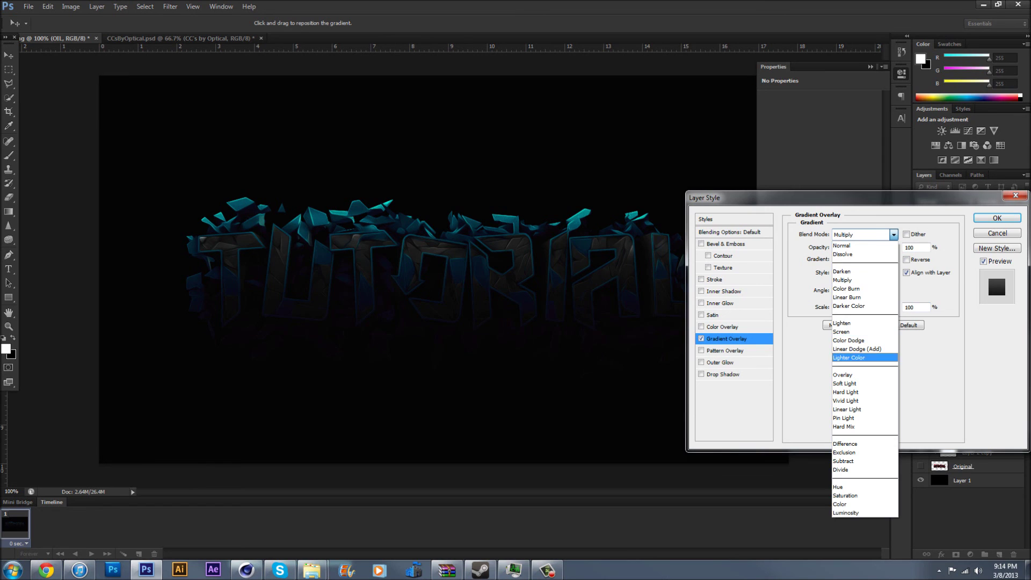
left_click(859, 374)
left_click_drag(871, 307, 893, 307)
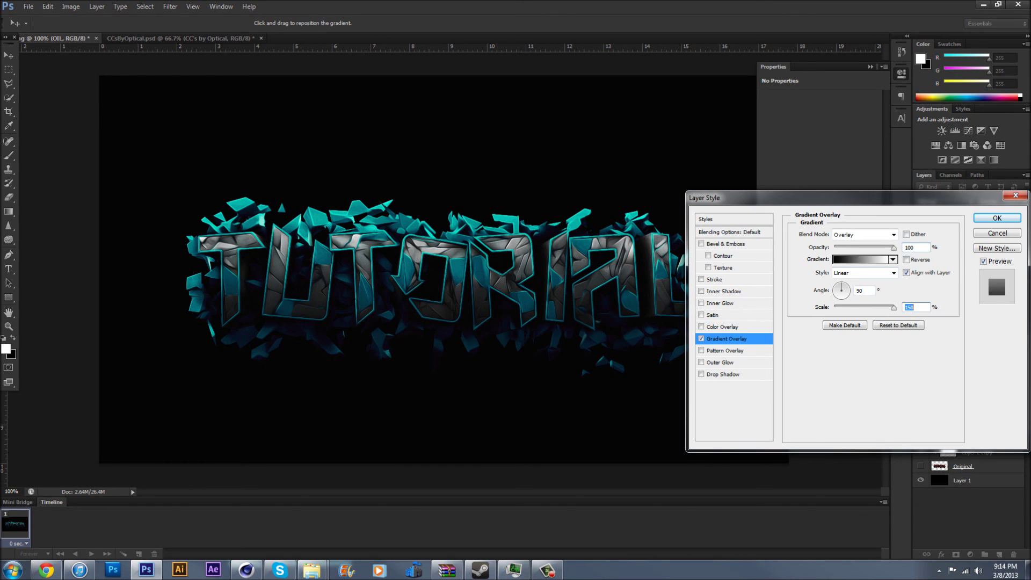
- Reduce the Gradient Overlay's opacity to 10% and apply the layer style
left_click_drag(894, 247, 844, 247)
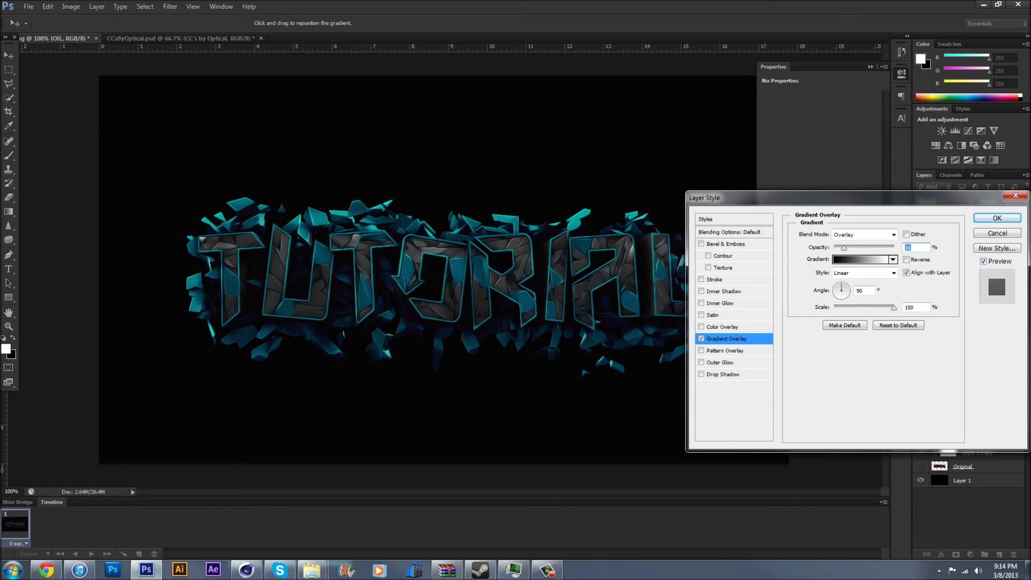
type("15")
key("space")
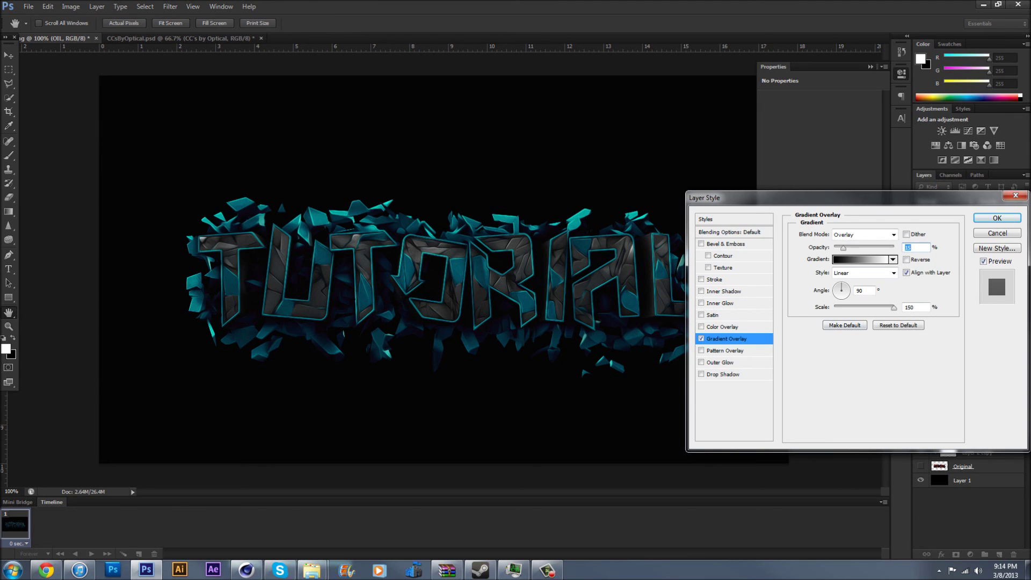
type("10")
key("Return")
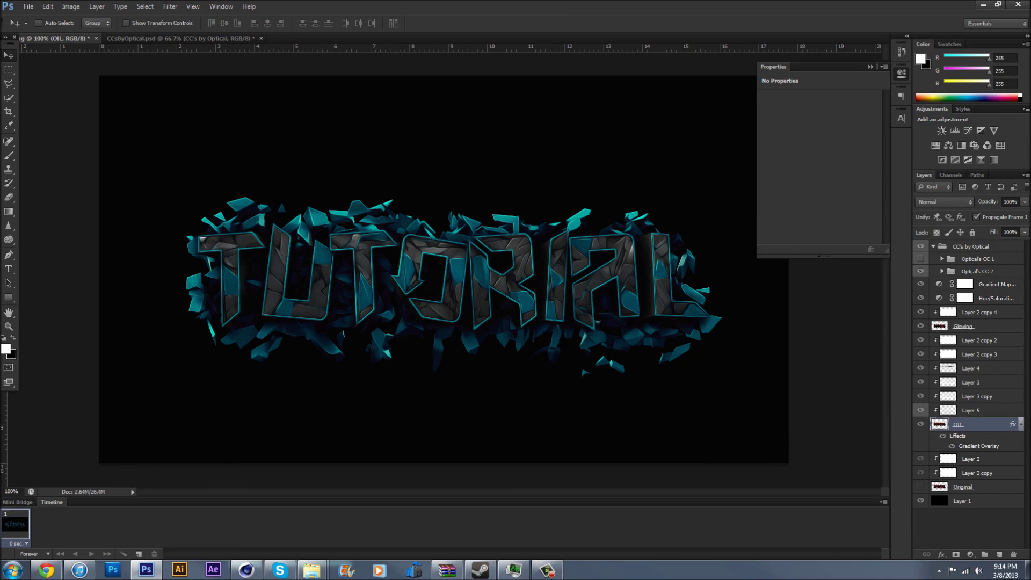
- Add a Drop Shadow and an Inner Glow to the OIL layer, setting the glow to Overlay with white (ffffff)
double_click(988, 424)
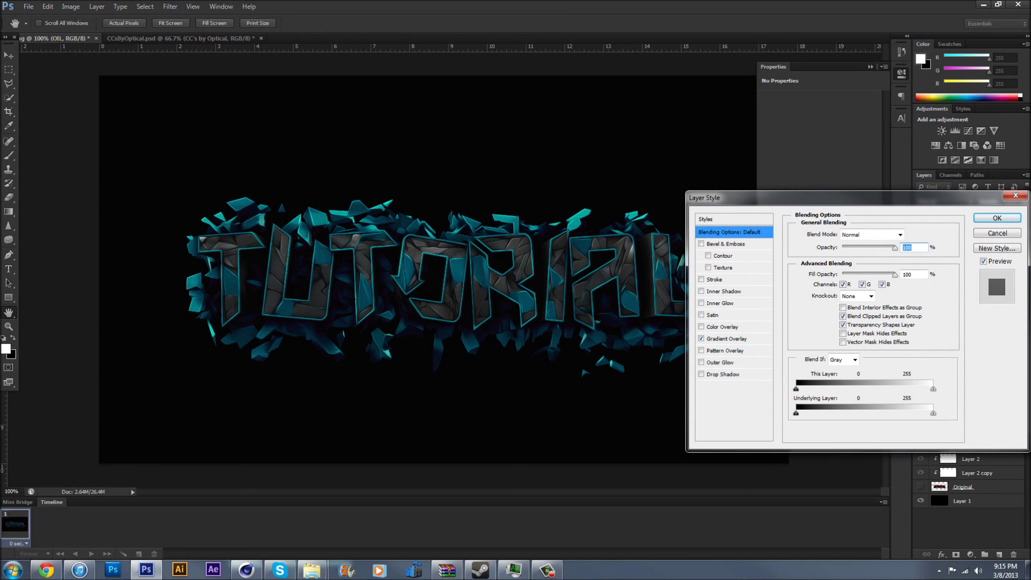
left_click(723, 375)
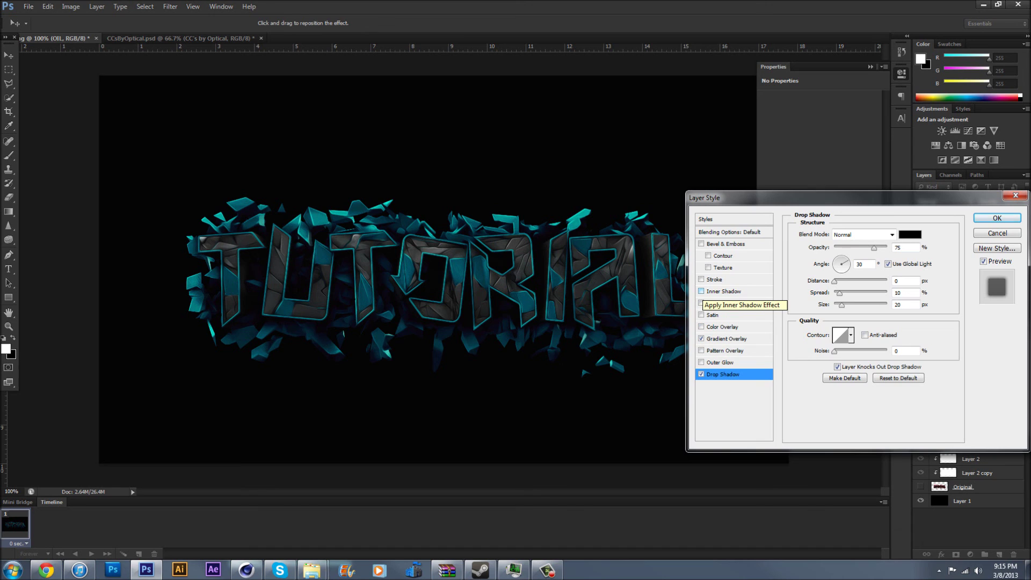
left_click(700, 303)
left_click(720, 303)
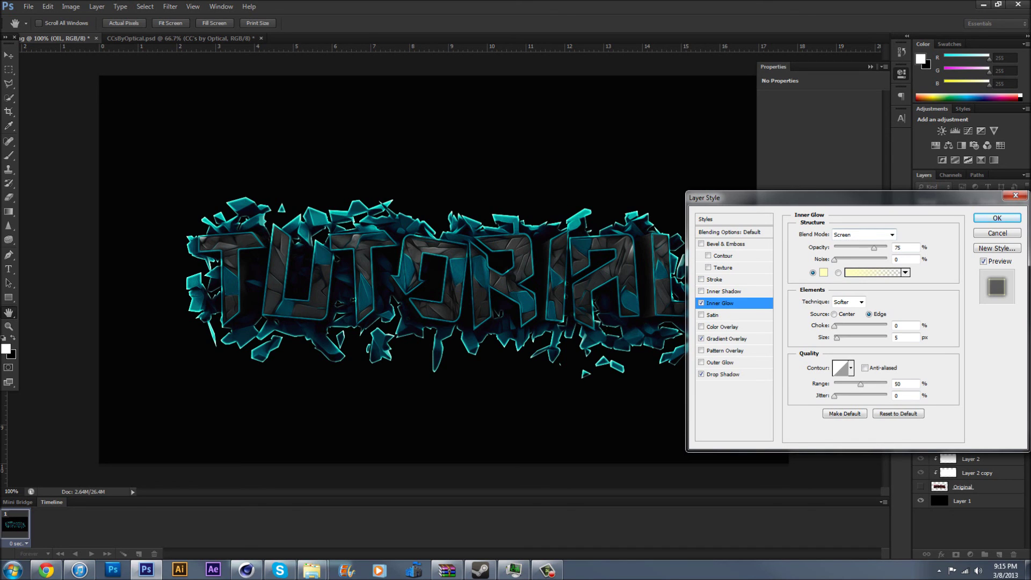
left_click(865, 234)
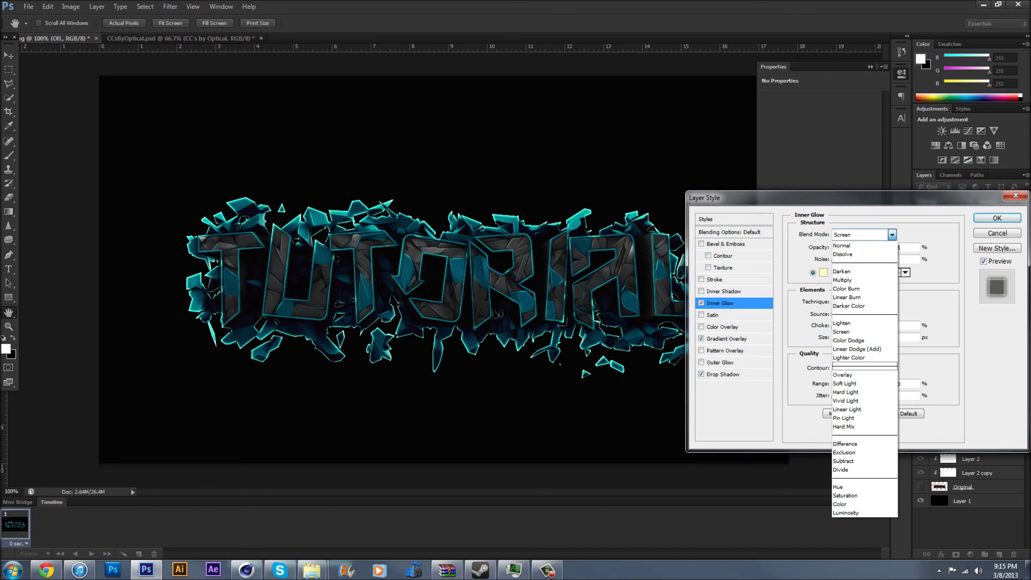
left_click(854, 374)
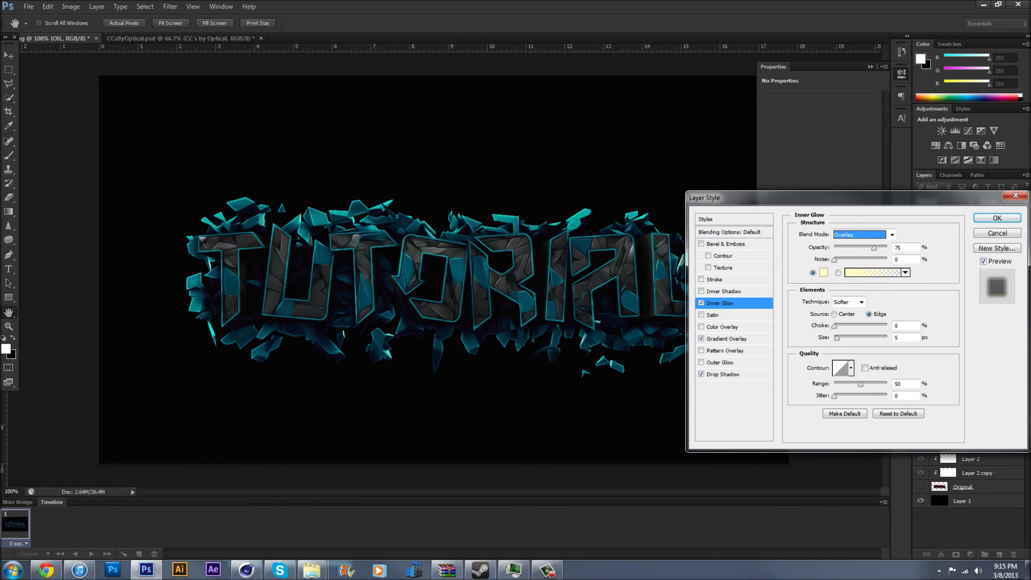
left_click(824, 272)
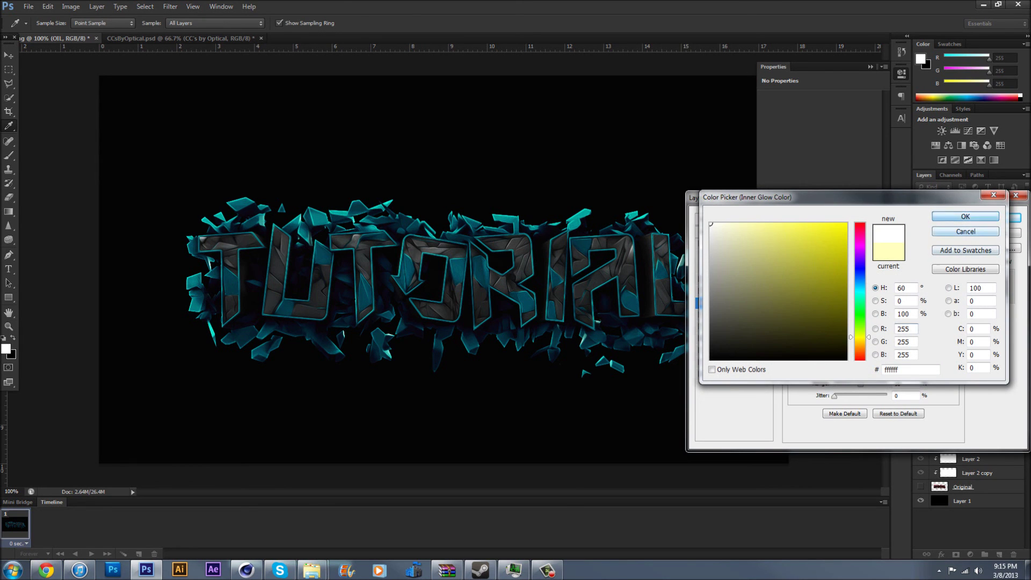
left_click(965, 216)
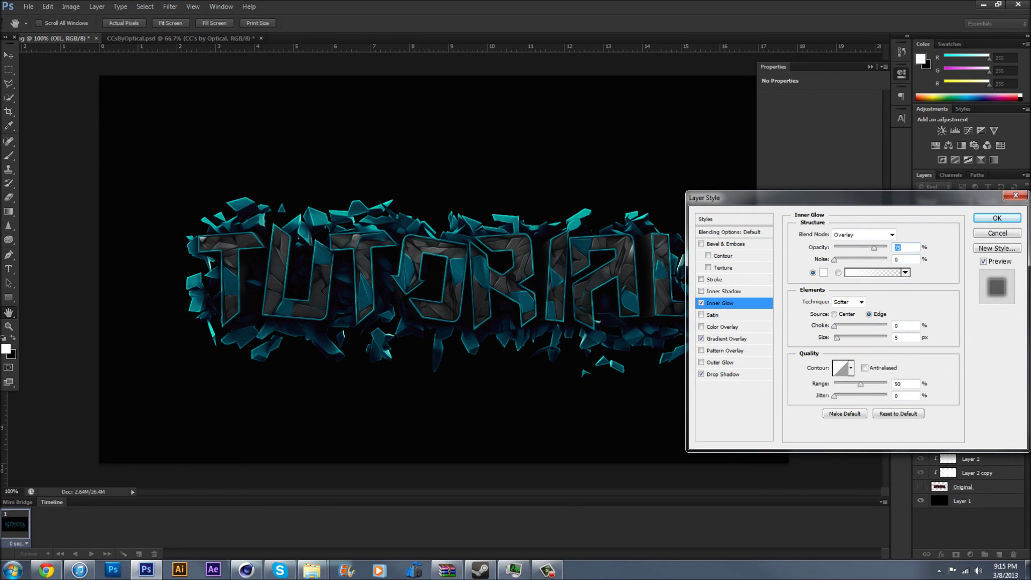
- Set the Inner Glow's size to 13 px and its opacity to 35%, and apply the layer style
left_click_drag(837, 338, 840, 338)
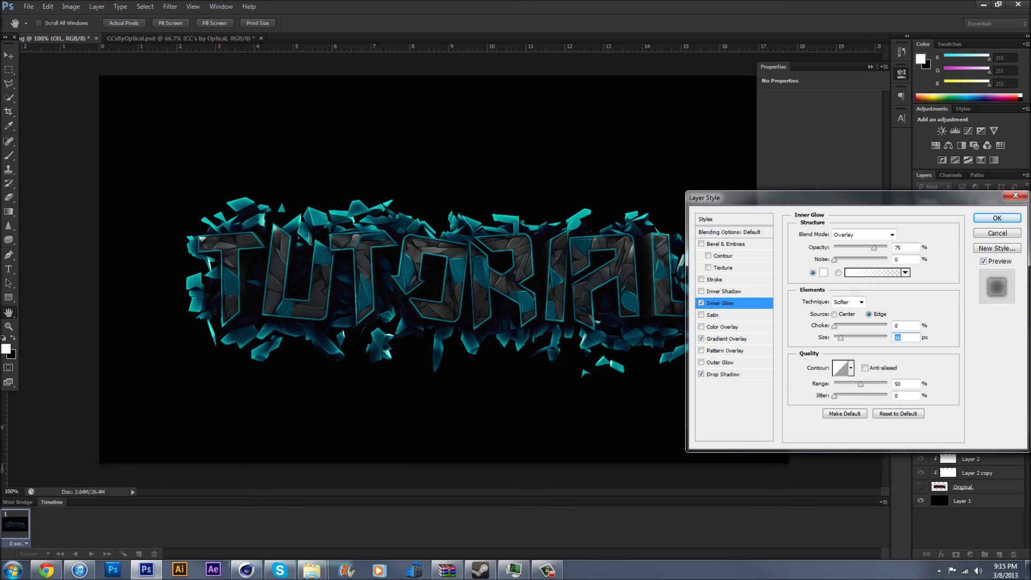
type("15")
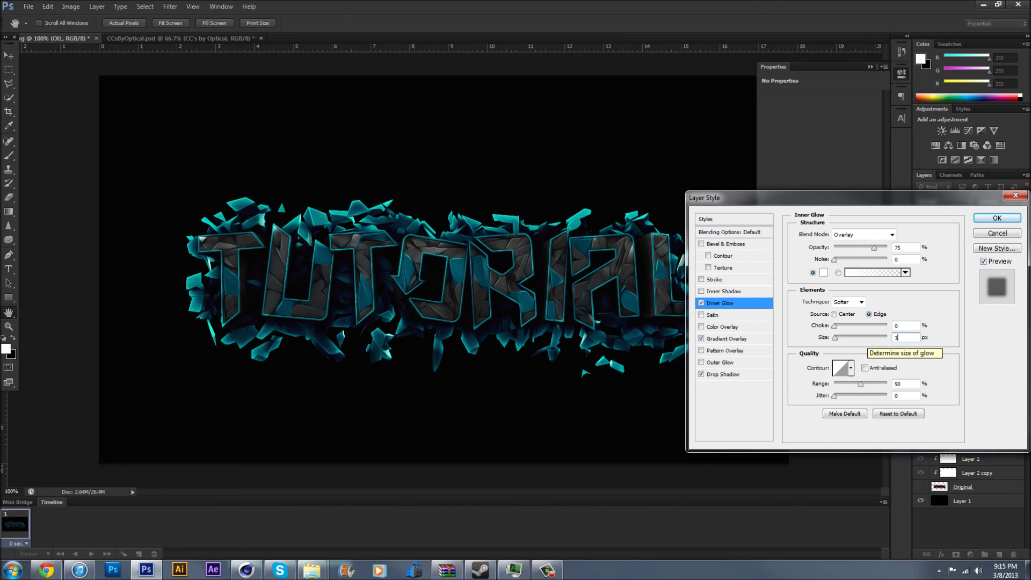
key("BackSpace")
type("0")
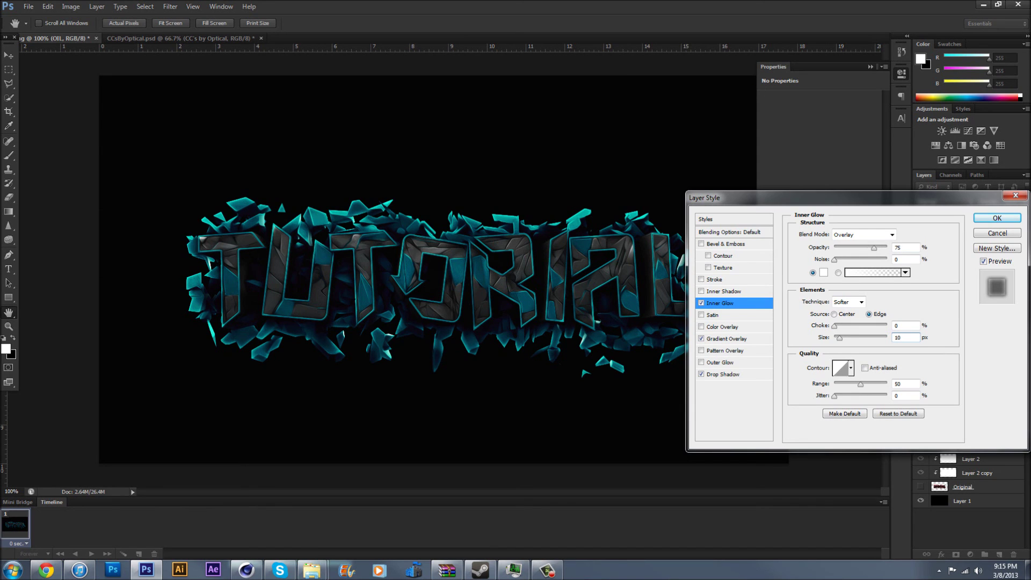
key("BackSpace")
type("5")
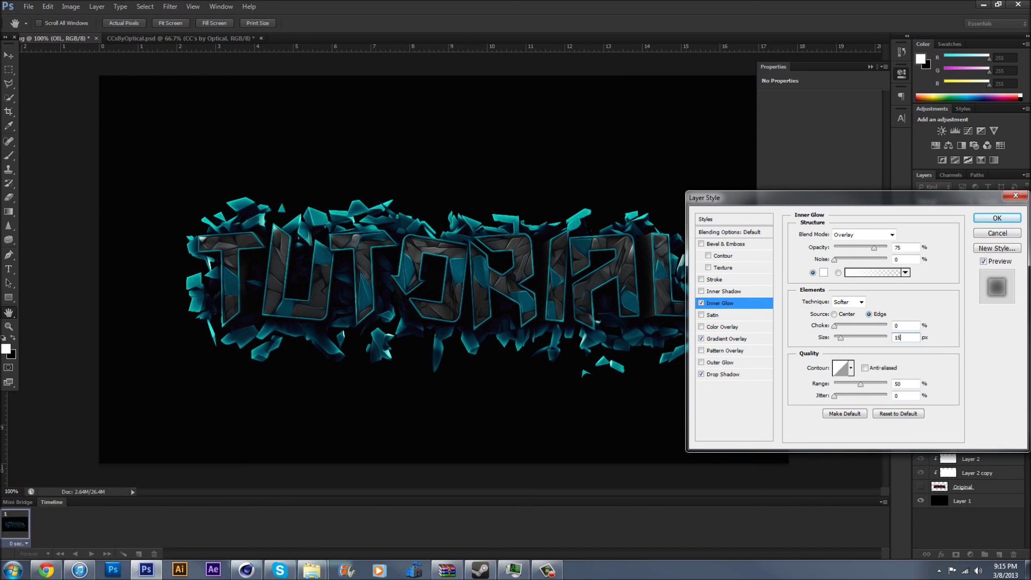
key("BackSpace")
type("3")
left_click_drag(874, 248, 856, 248)
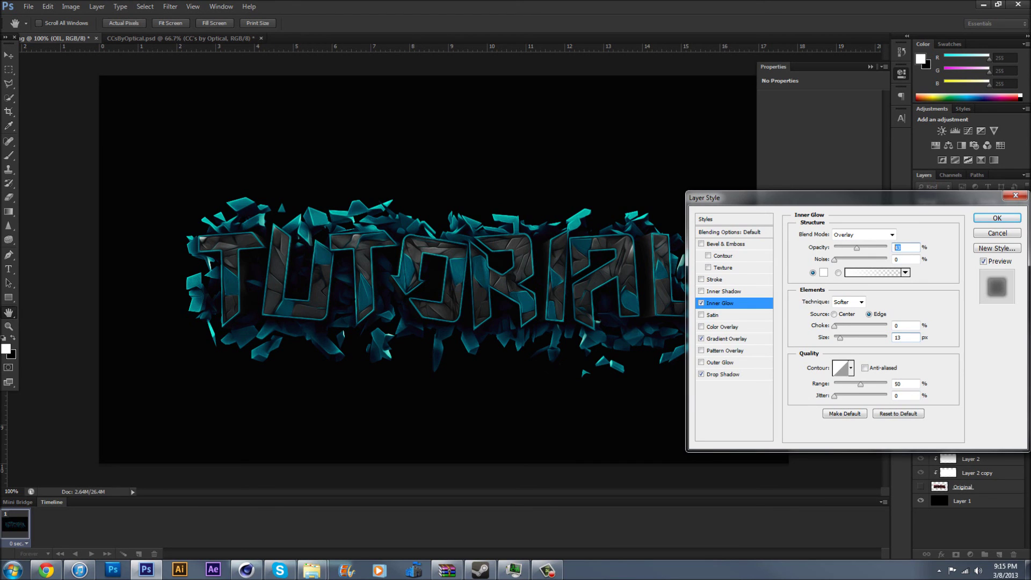
type("35")
key("Return")
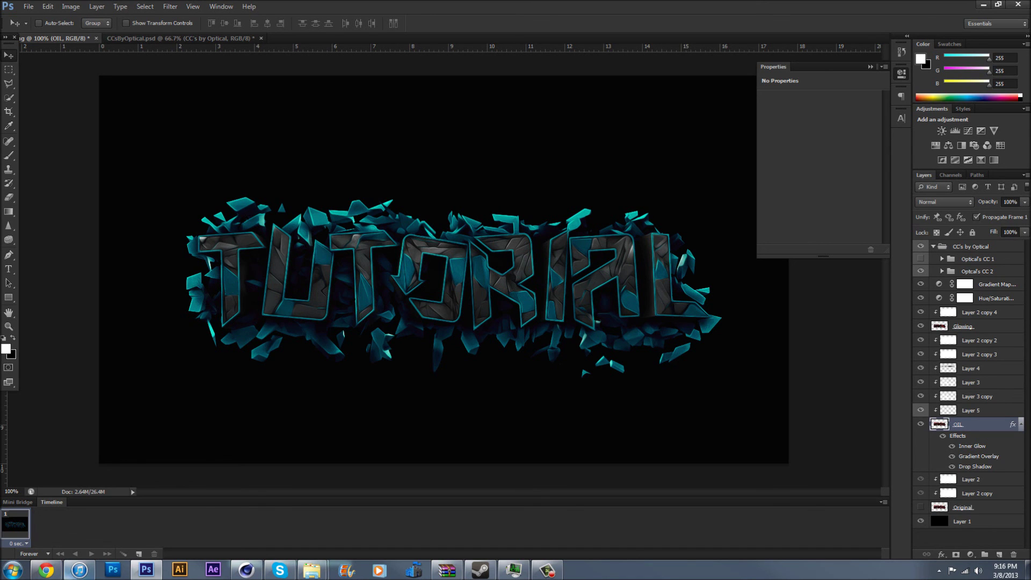
- Compare the TUTORIAL text with the FEARED banner on the Carbonmade portfolio page in Chrome, and return to Photoshop
left_click(46, 569)
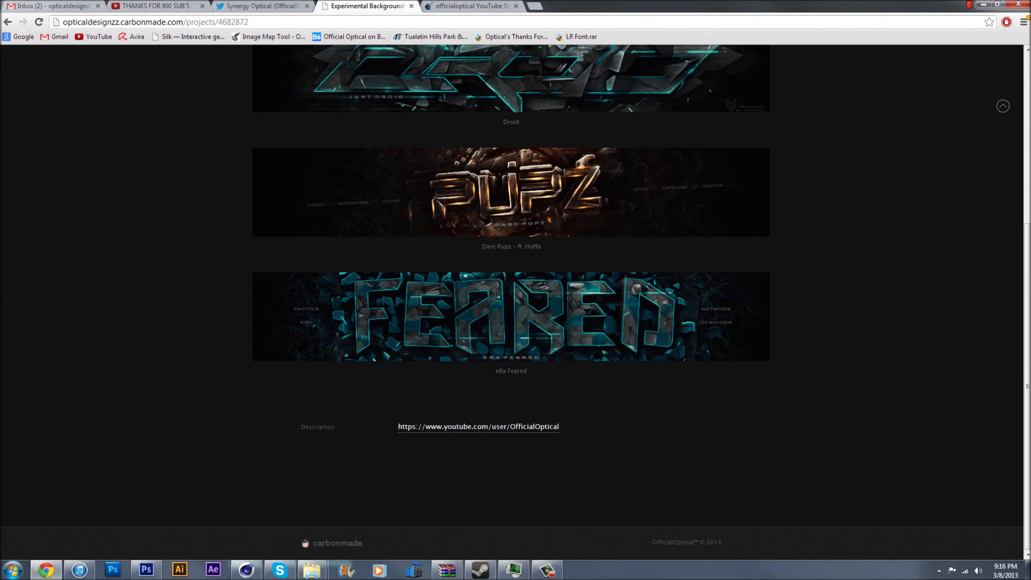
left_click(146, 570)
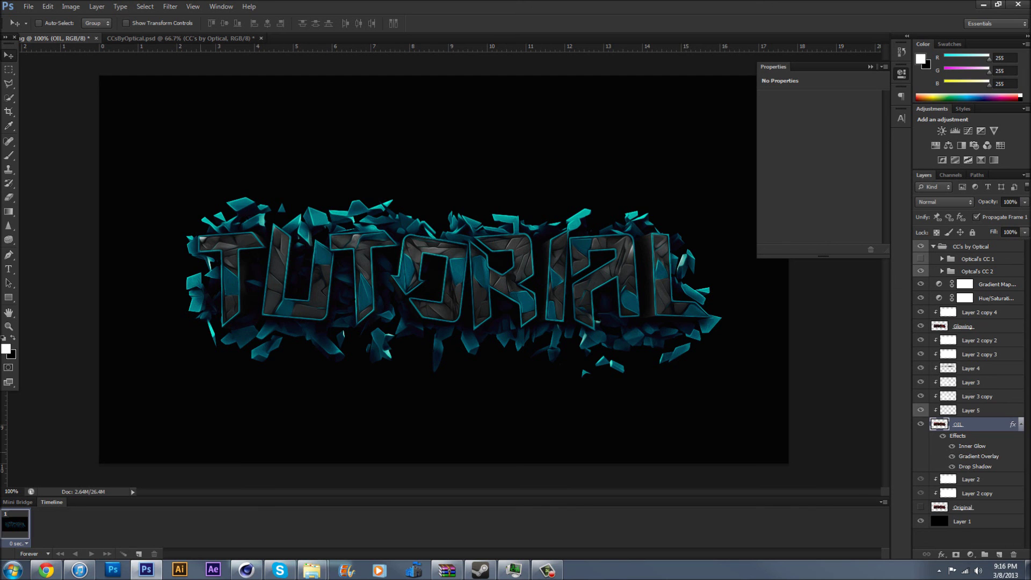
left_click(46, 569)
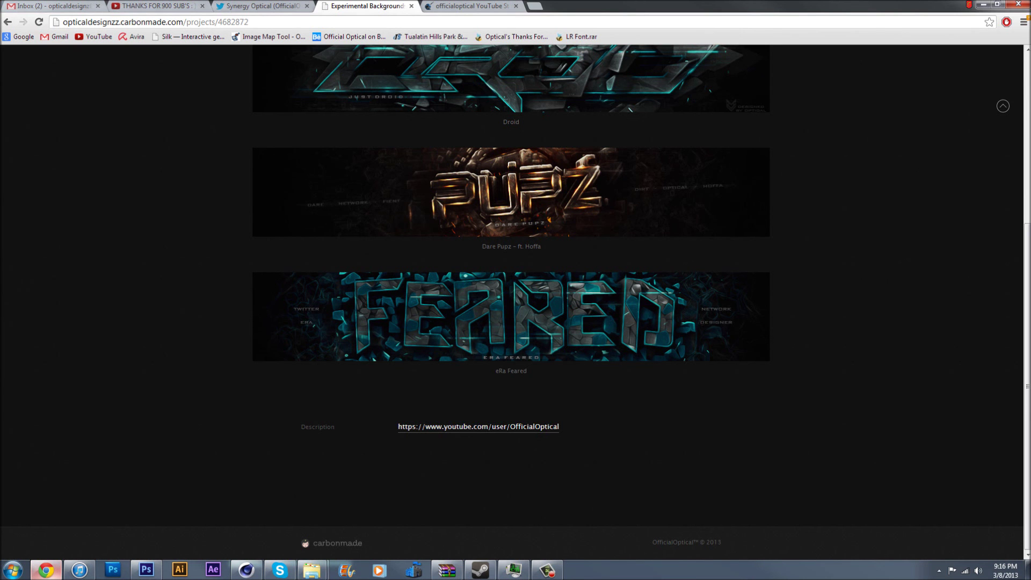
key("alt+Tab")
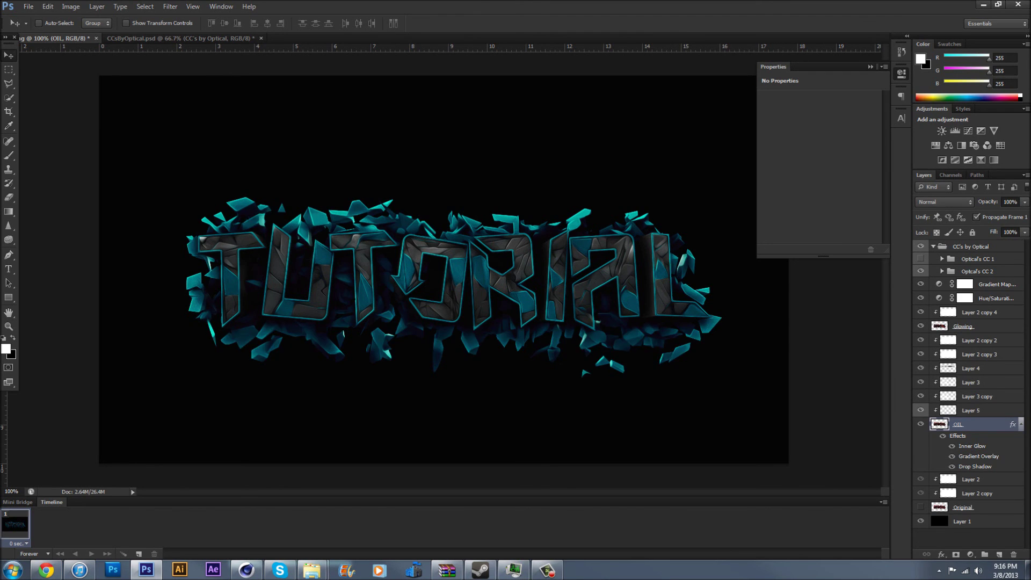
- Toggle Layer 4's visibility to examine its effect on the text
left_click(921, 368)
left_click(920, 368)
left_click(921, 368)
- Switch to Cinema 4D and close the Picture Viewer to return to the TUTORIAL scene
left_click(247, 570)
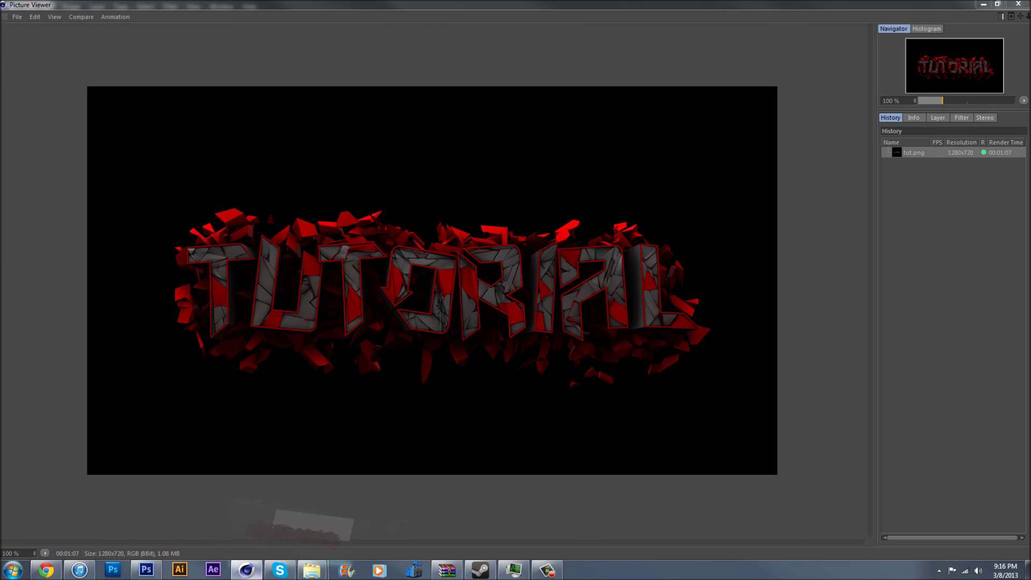
left_click(1019, 3)
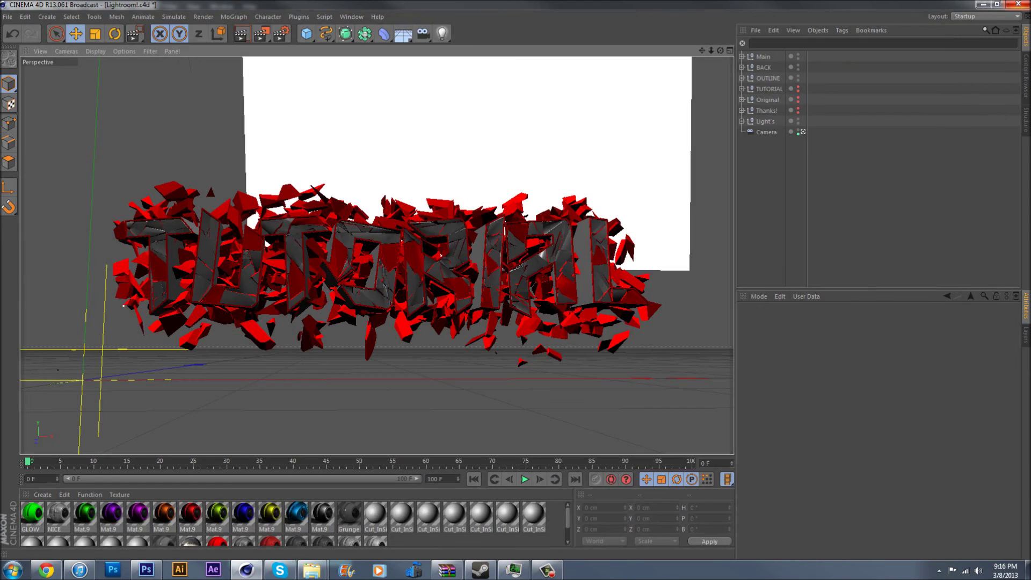